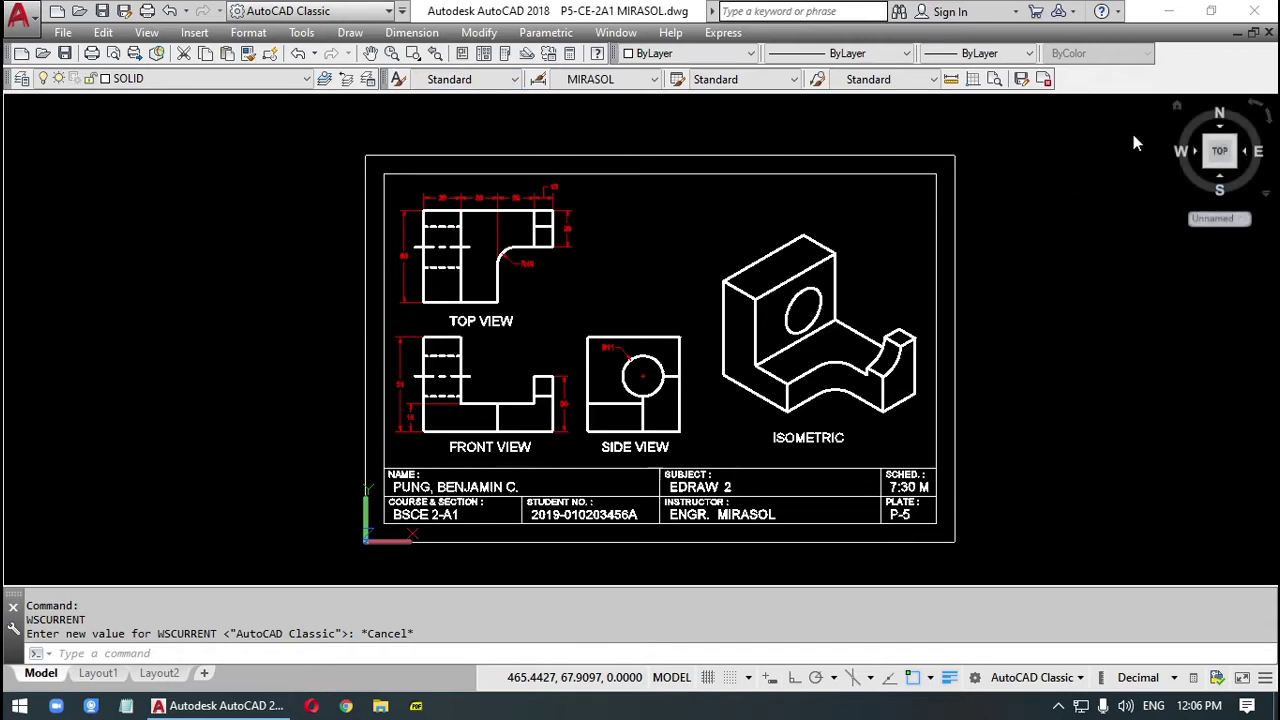
Step: Add the Modeling toolbar and dock it to the right along the toolbar row
right_click(1076, 88)
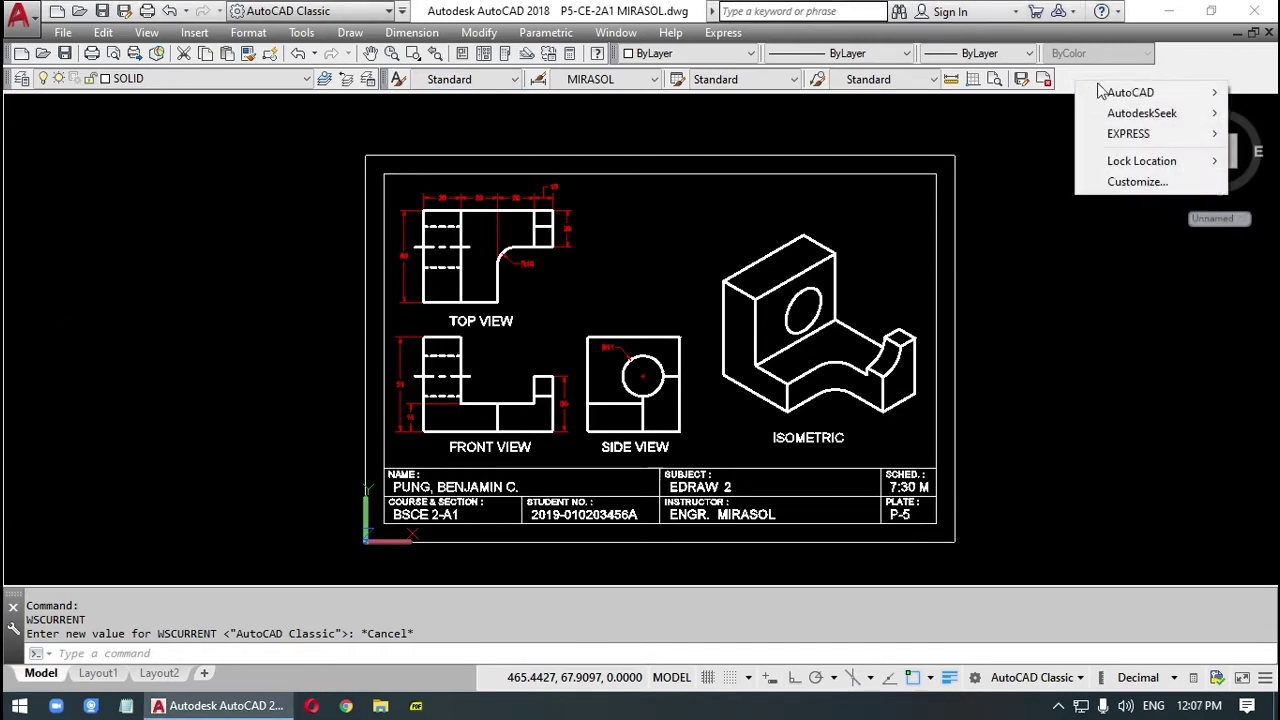
mouse_move(1152, 94)
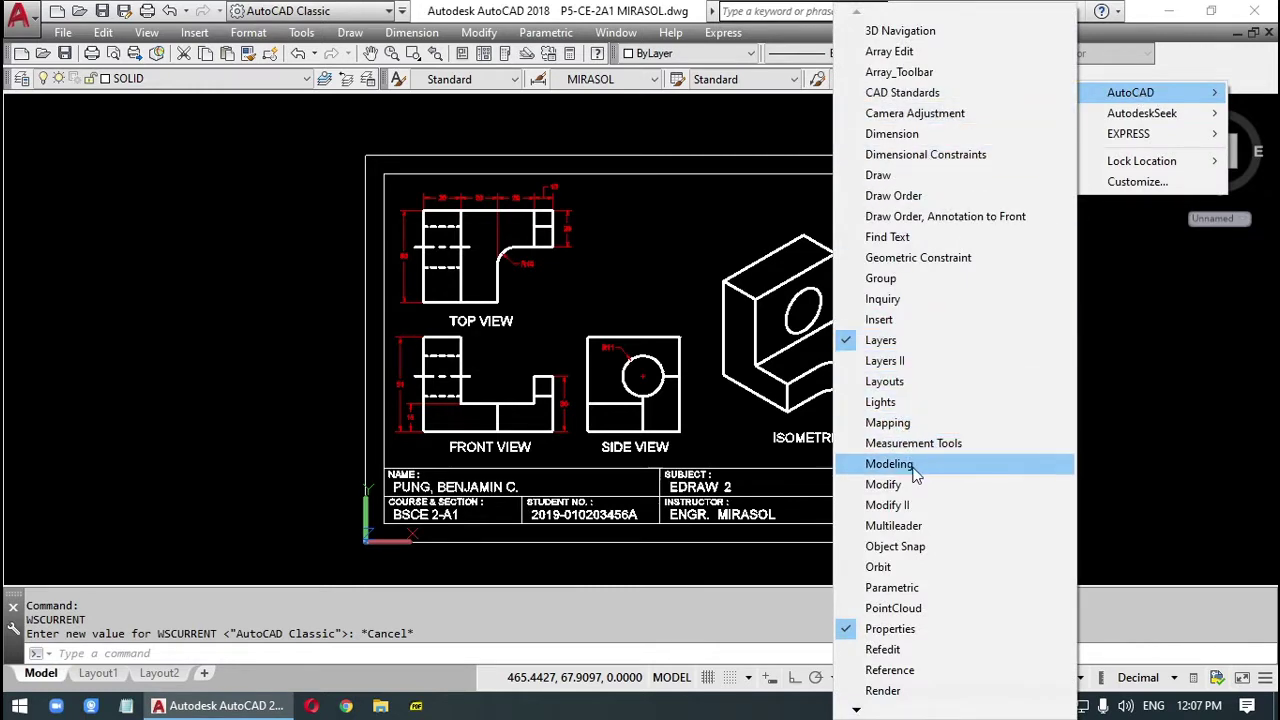
left_click(868, 474)
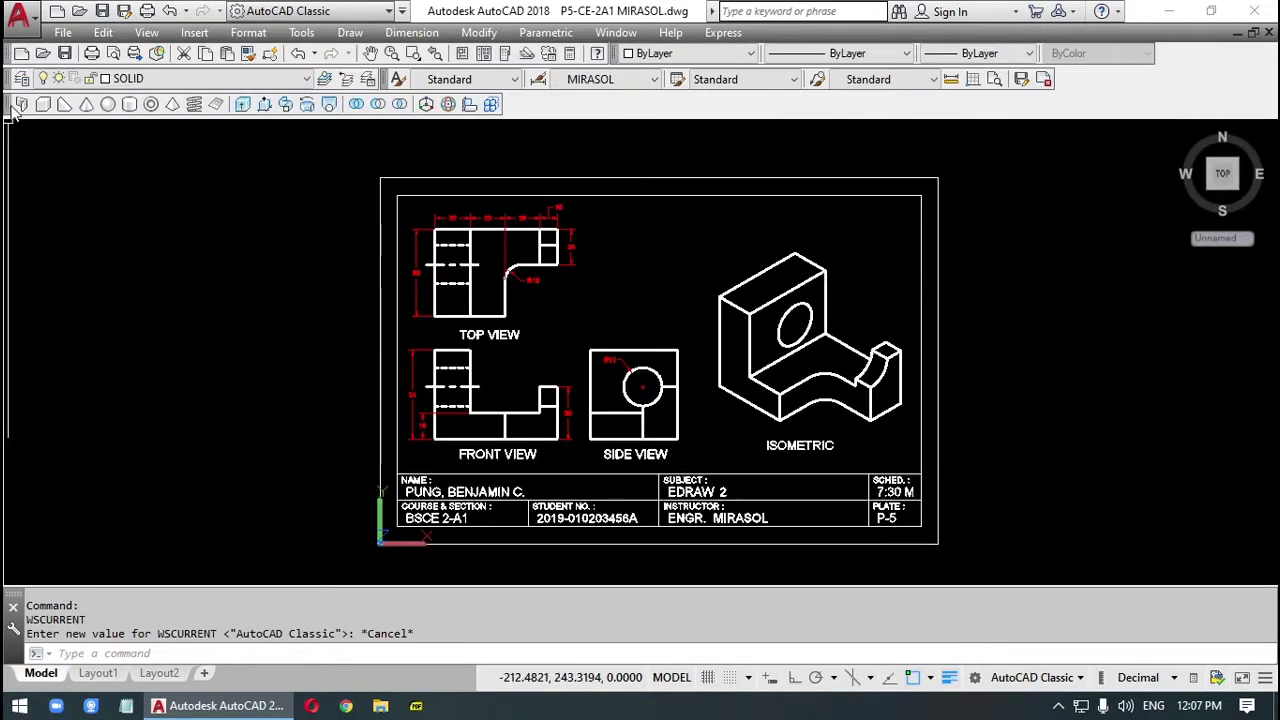
left_click_drag(12, 112, 786, 113)
Step: Add the UCS II toolbar to the workspace
right_click(1094, 88)
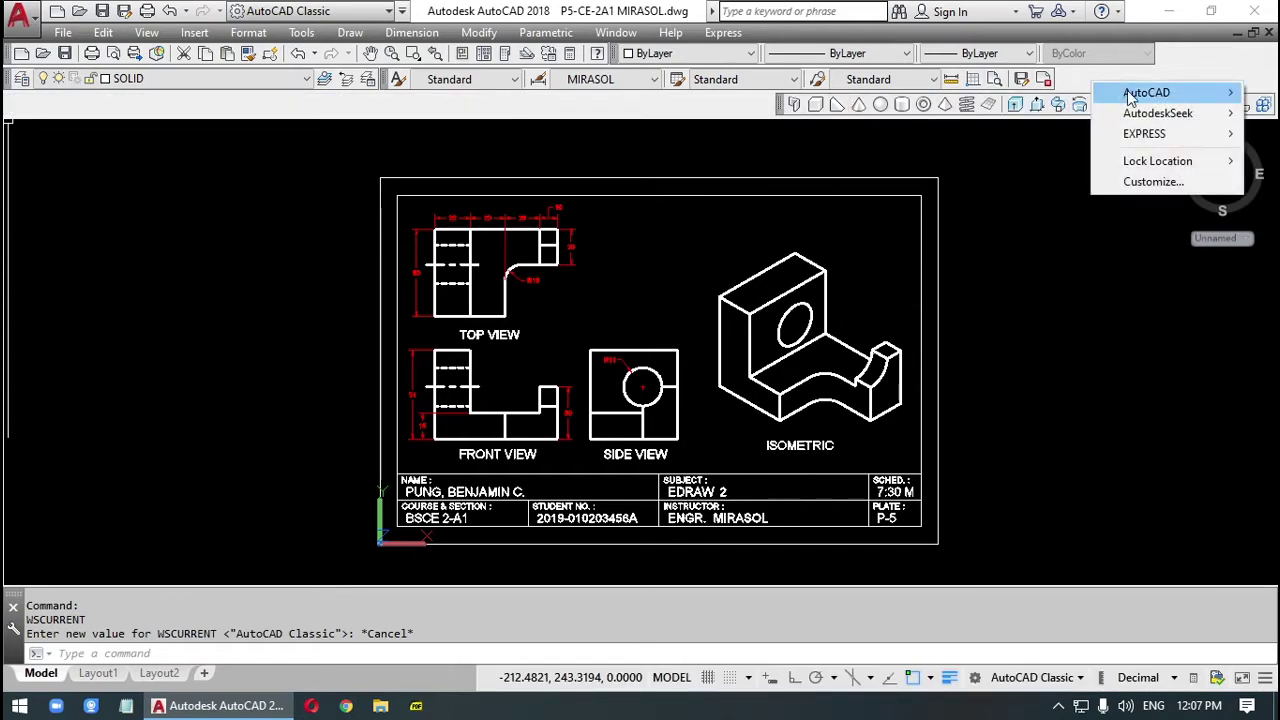
mouse_move(1100, 94)
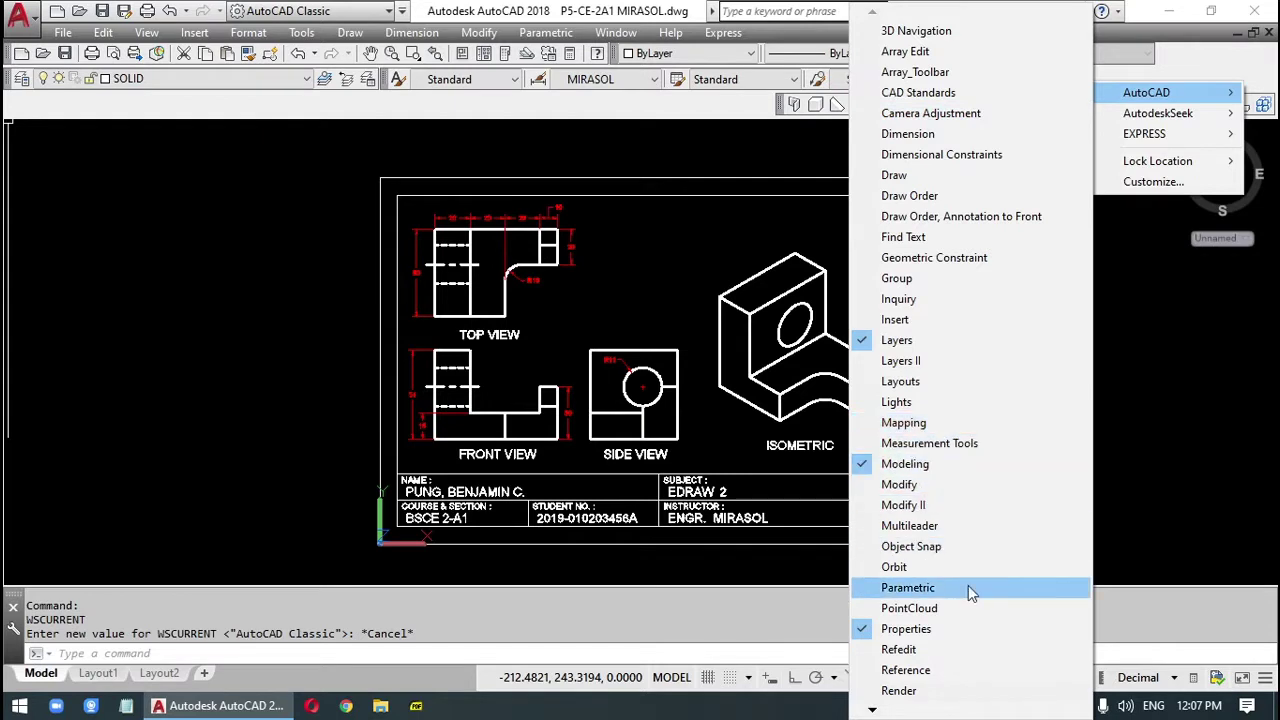
mouse_move(872, 712)
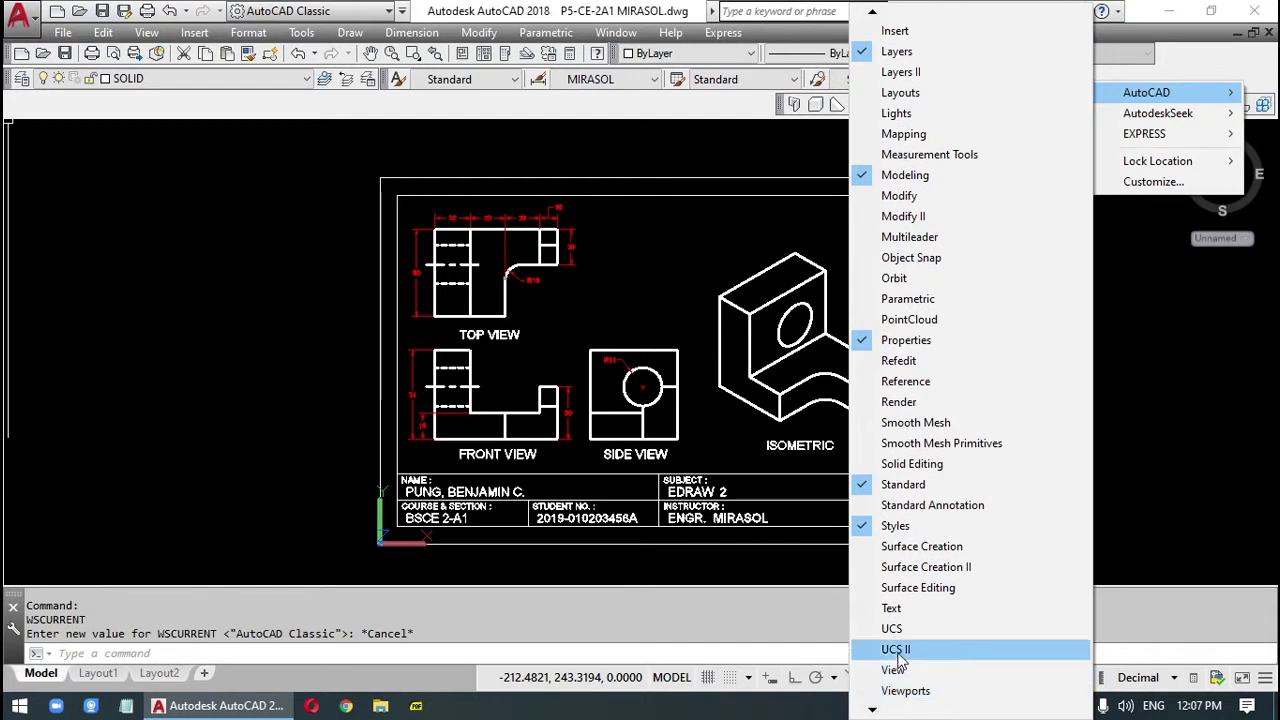
left_click(898, 654)
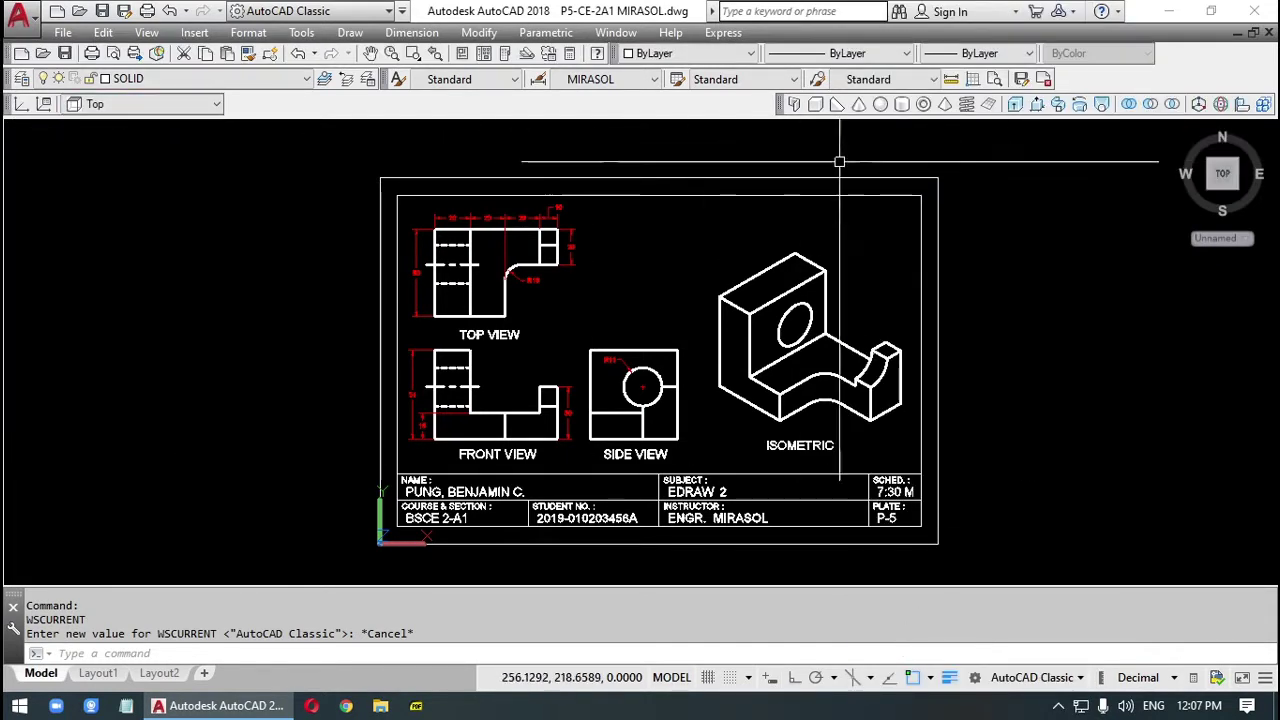
Step: Add the View toolbar, dock it beside UCS II and tidy the third-row toolbars
right_click(714, 118)
mouse_move(760, 135)
mouse_move(884, 710)
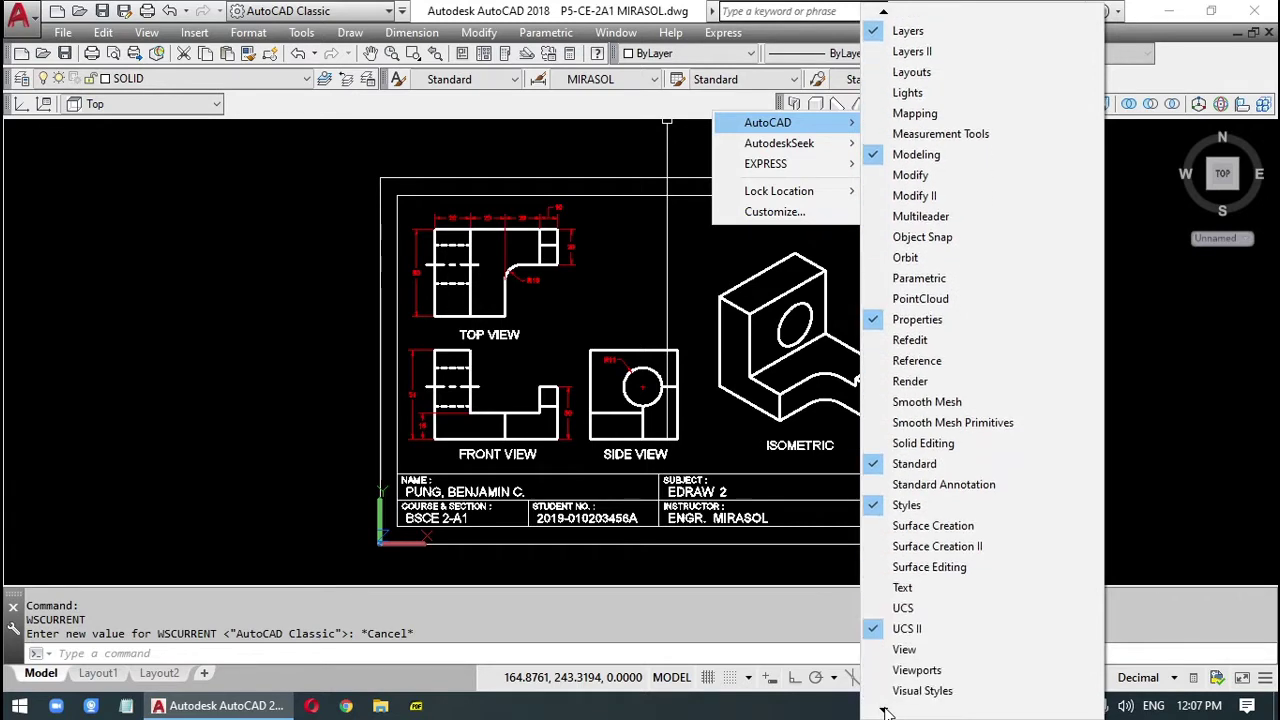
left_click(904, 606)
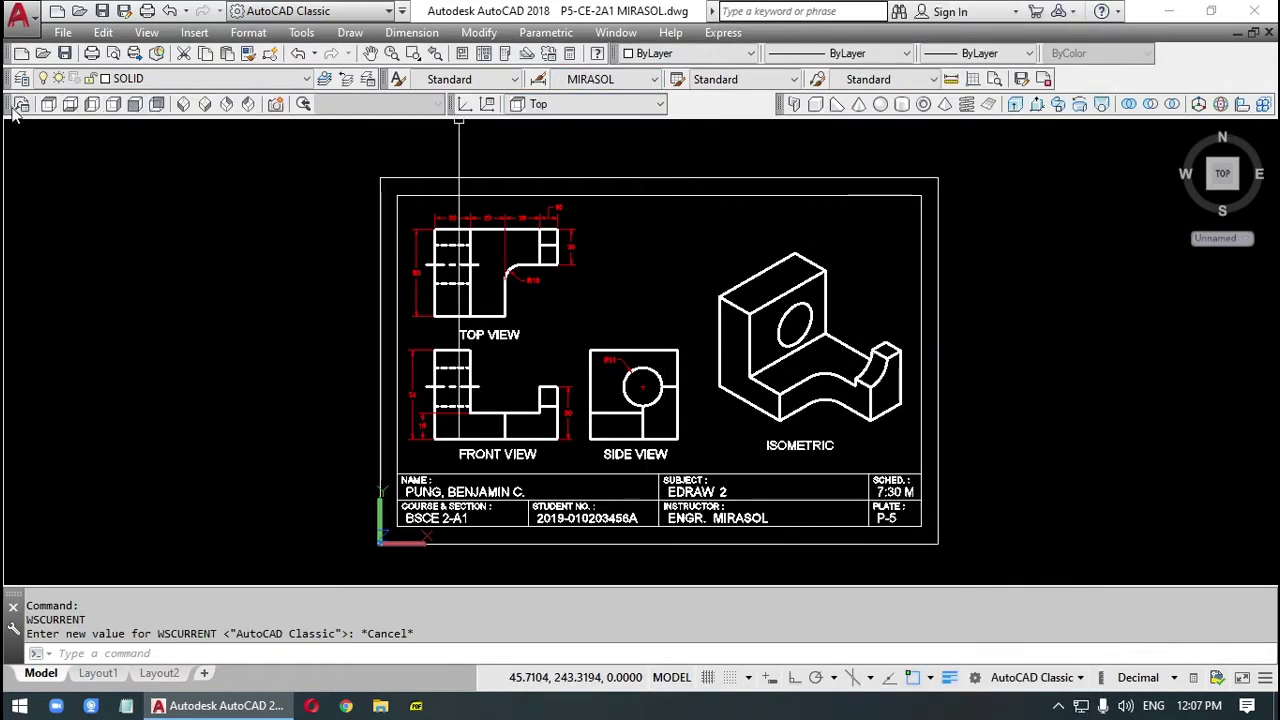
left_click_drag(15, 110, 545, 115)
left_click_drag(455, 110, 14, 104)
left_click_drag(673, 105, 235, 116)
left_click_drag(780, 106, 682, 111)
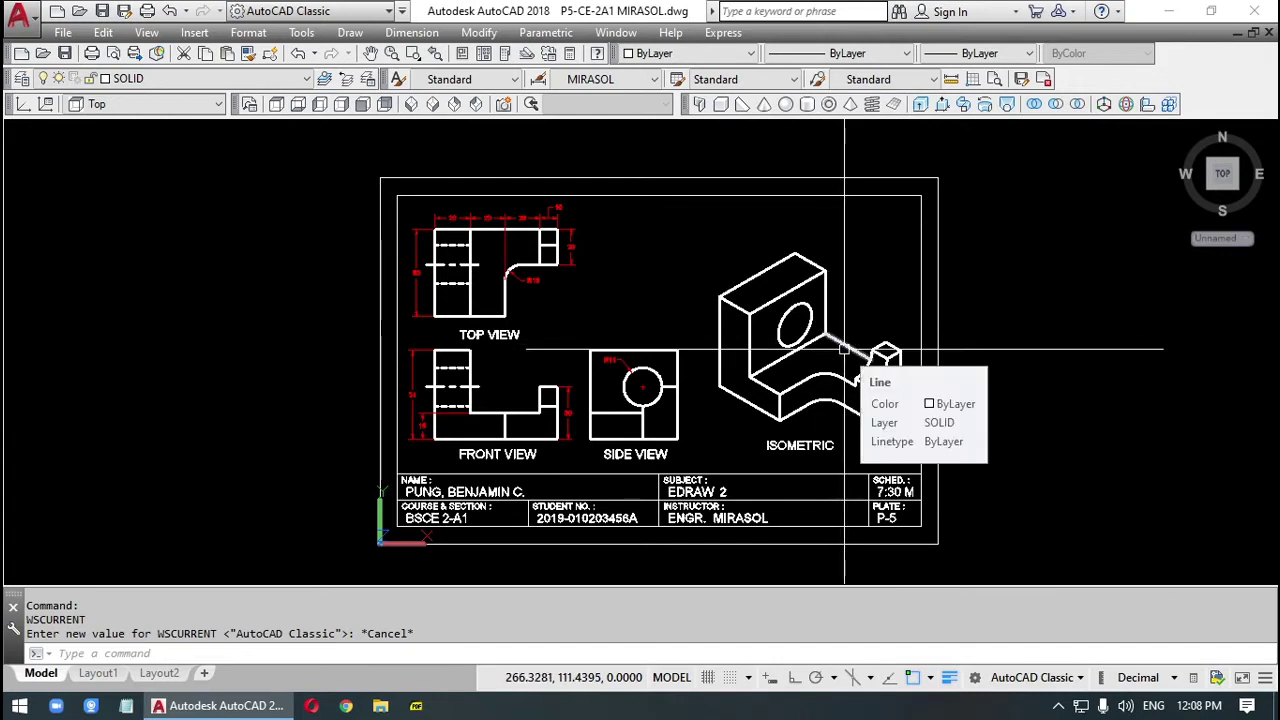
left_click(258, 80)
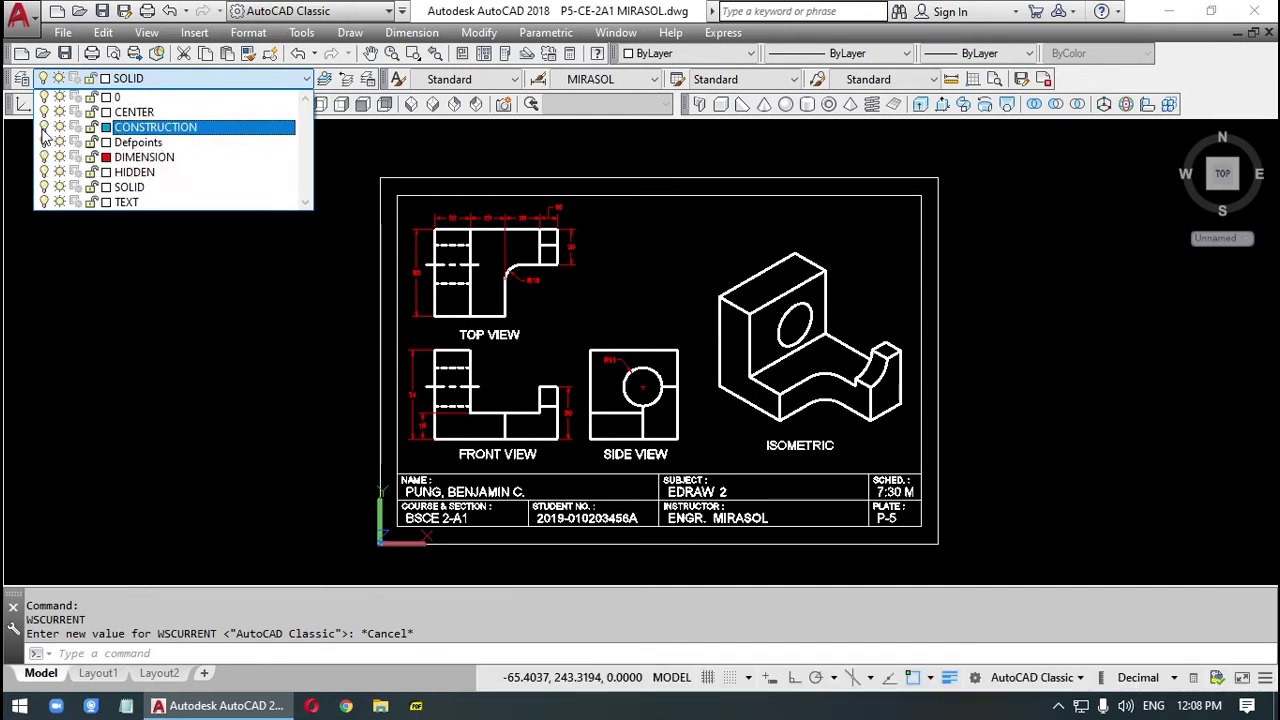
left_click(43, 128)
left_click(157, 300)
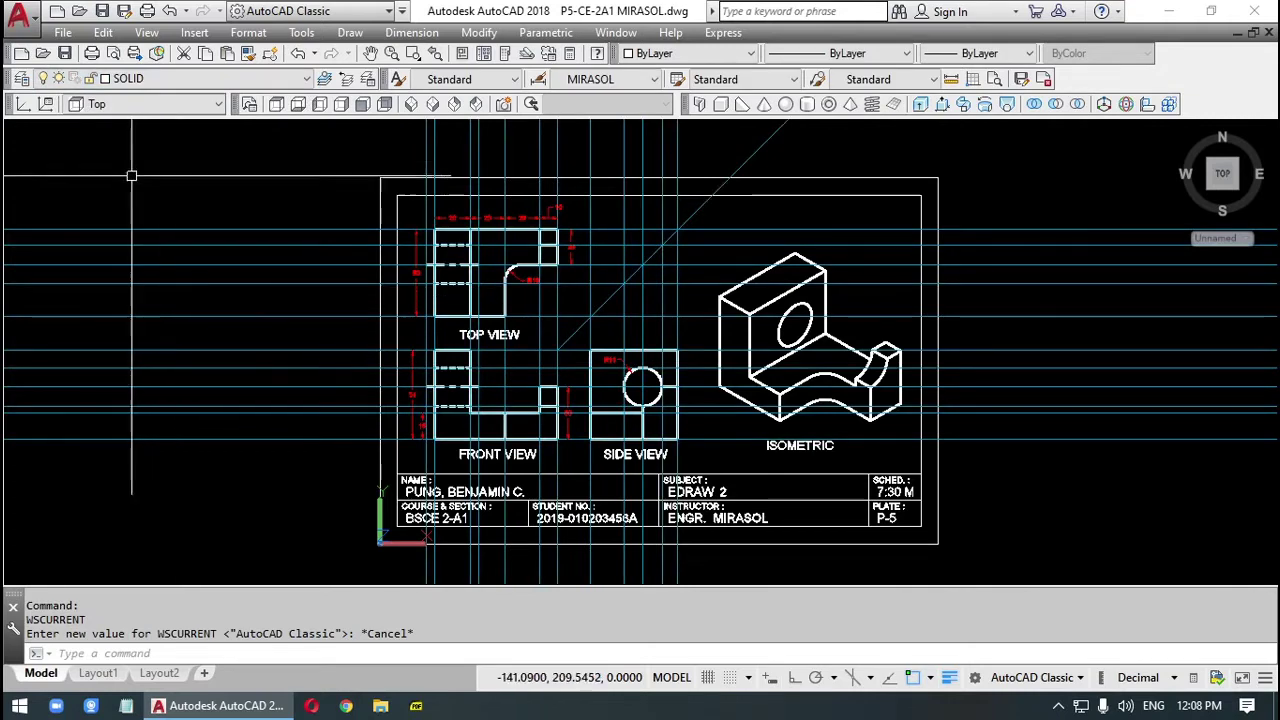
left_click(140, 78)
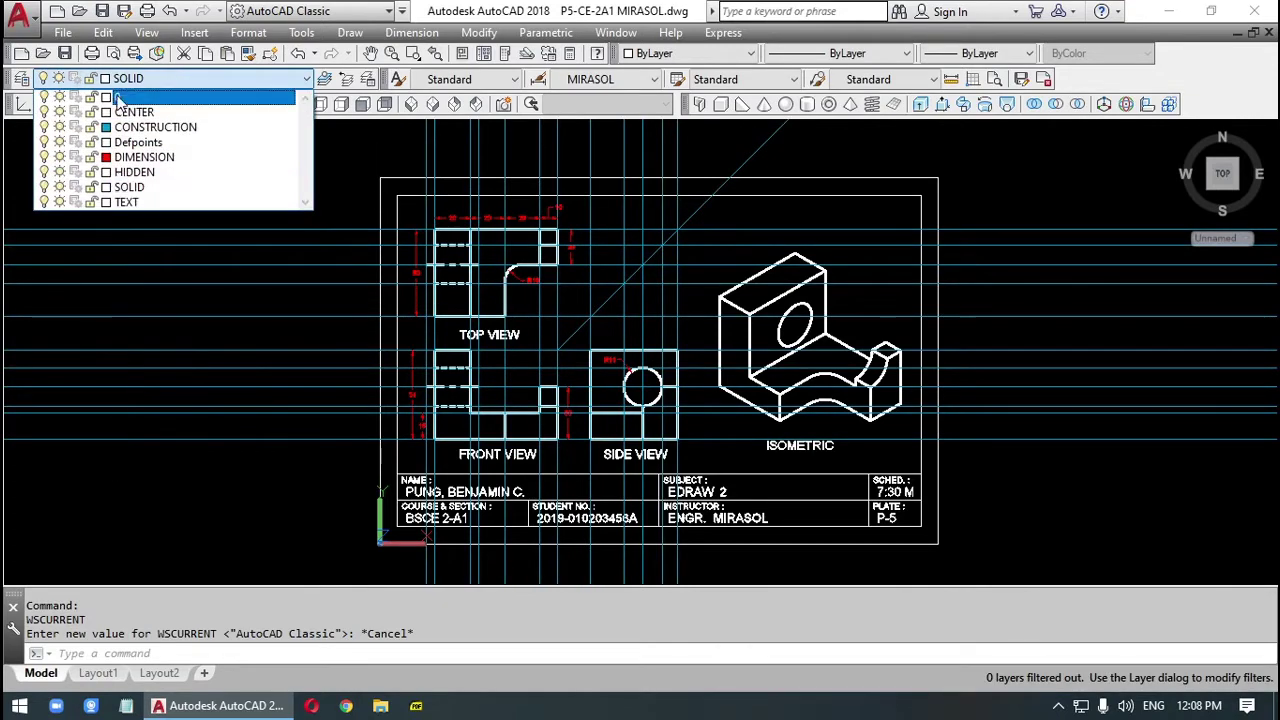
left_click(43, 128)
left_click(150, 414)
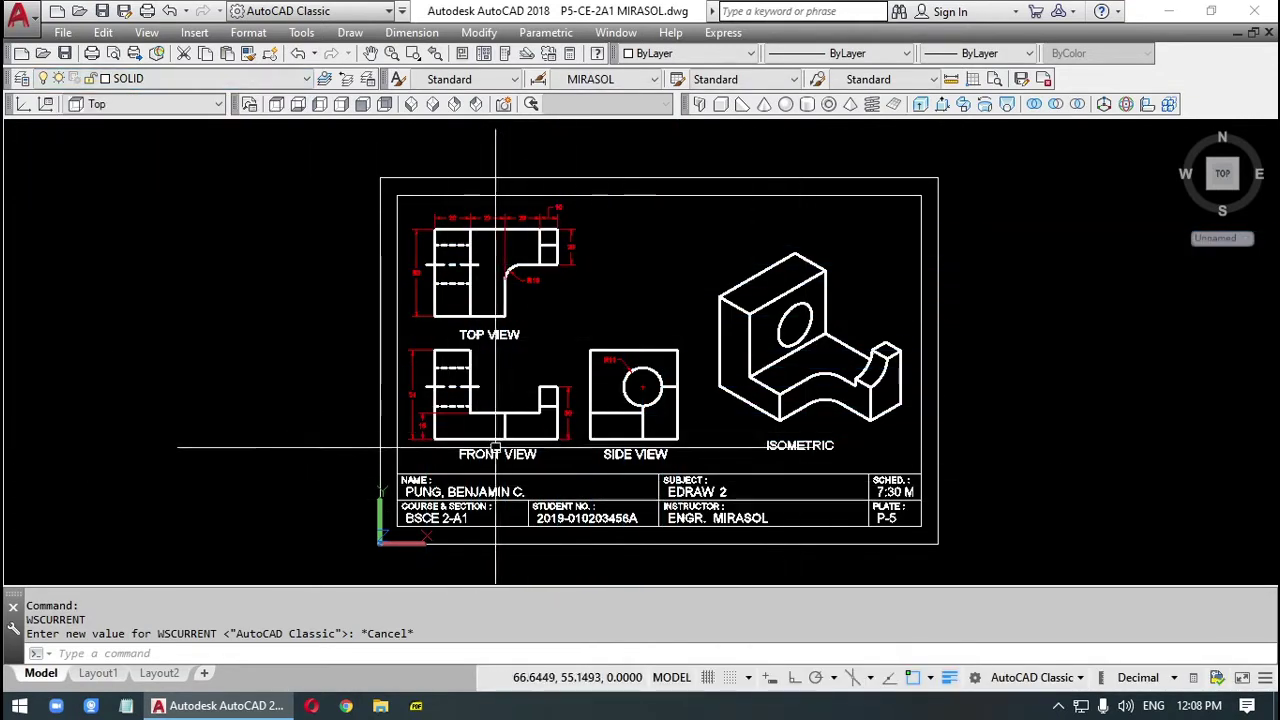
scroll(537, 320, "up", 2)
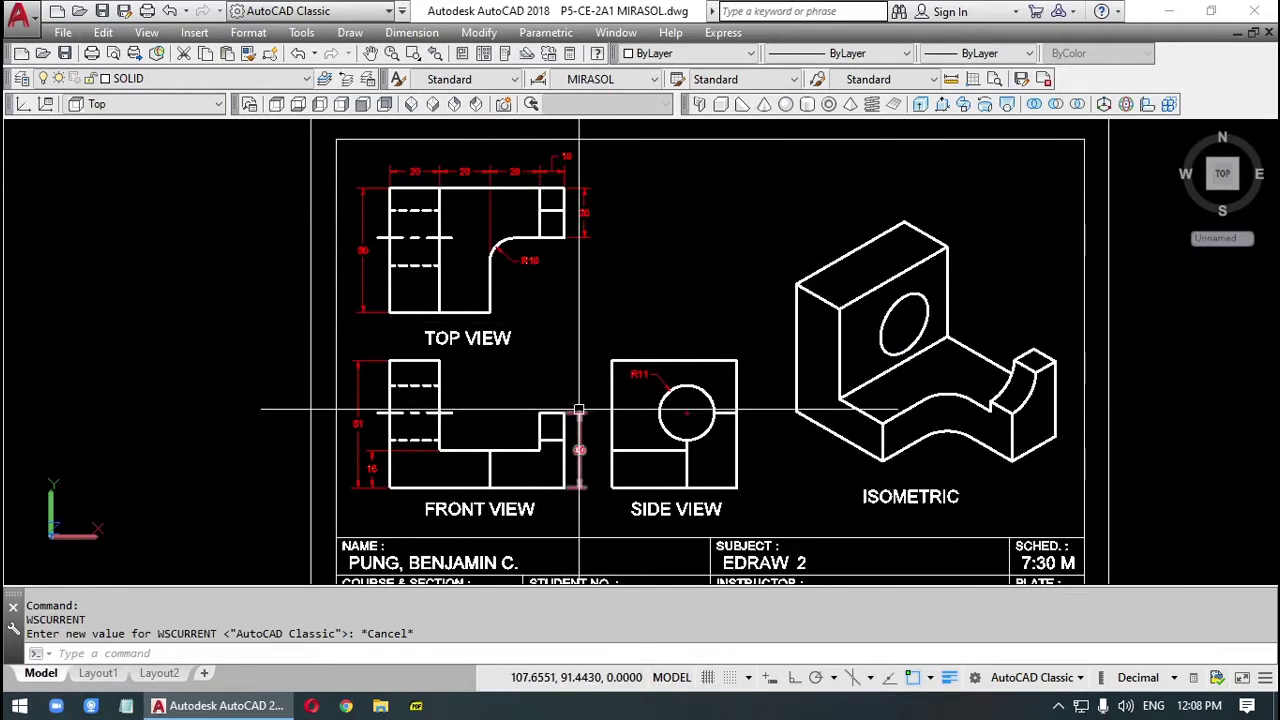
scroll(579, 409, "down", 2)
middle_click_drag(600, 420, 507, 388)
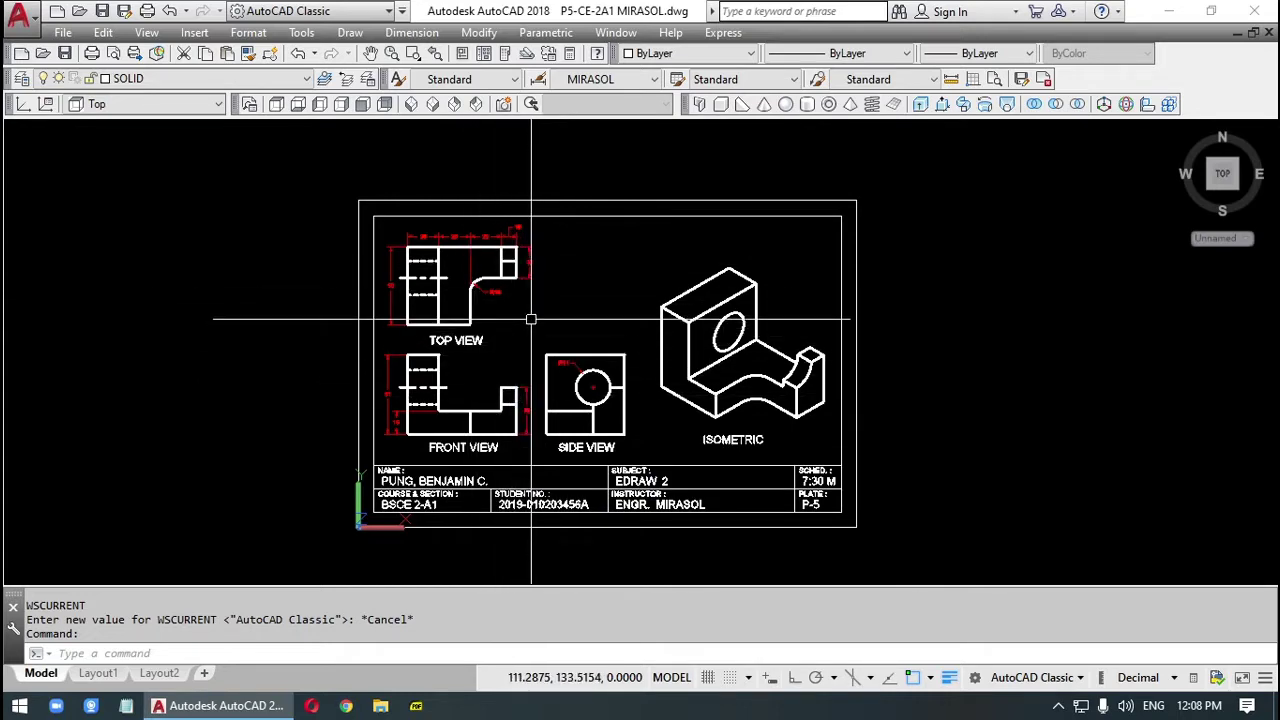
scroll(530, 319, "up", 5)
scroll(530, 319, "down", 8)
scroll(530, 319, "up", 6)
scroll(530, 319, "down", 5)
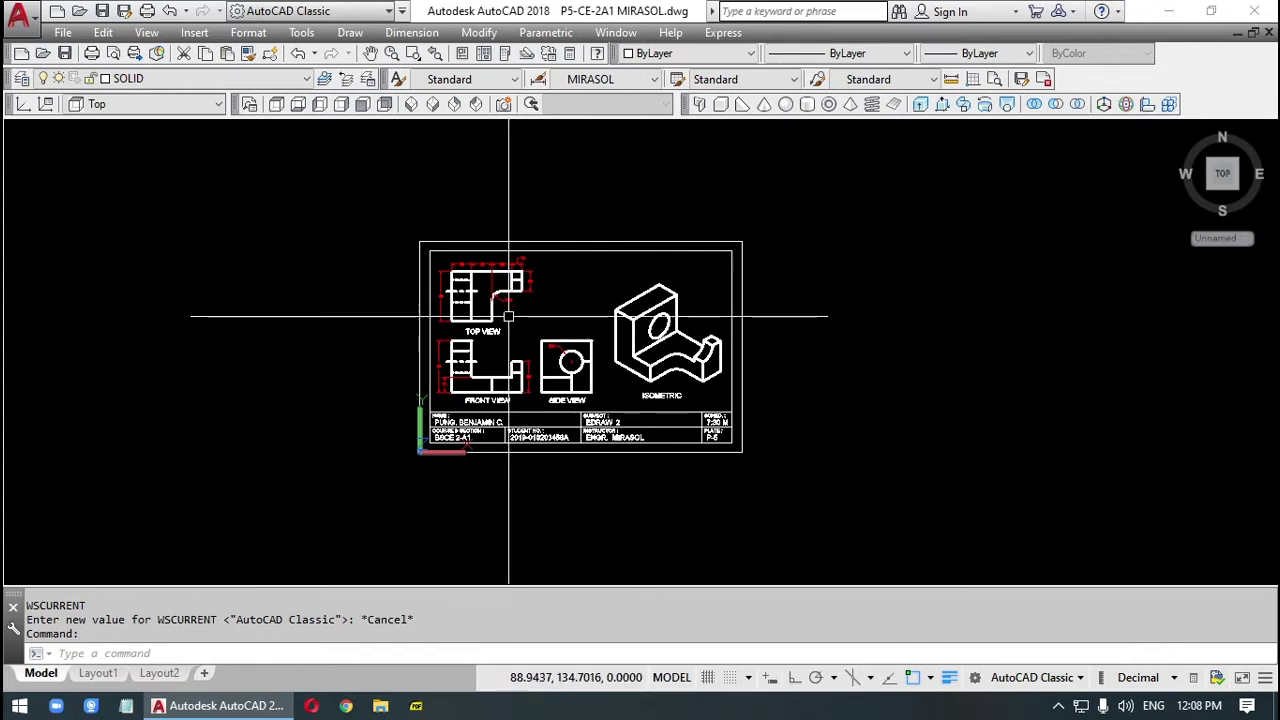
mouse_move(509, 317)
middle_mouse_down()
mouse_move(670, 310)
mouse_move(481, 316)
mouse_move(616, 313)
mouse_move(491, 343)
middle_mouse_up()
mouse_move(491, 343)
left_mouse_down()
mouse_move(604, 310)
mouse_move(490, 316)
mouse_move(675, 309)
mouse_move(483, 314)
mouse_move(698, 260)
mouse_move(547, 273)
left_mouse_up()
key("Escape")
scroll(550, 250, "up", 2)
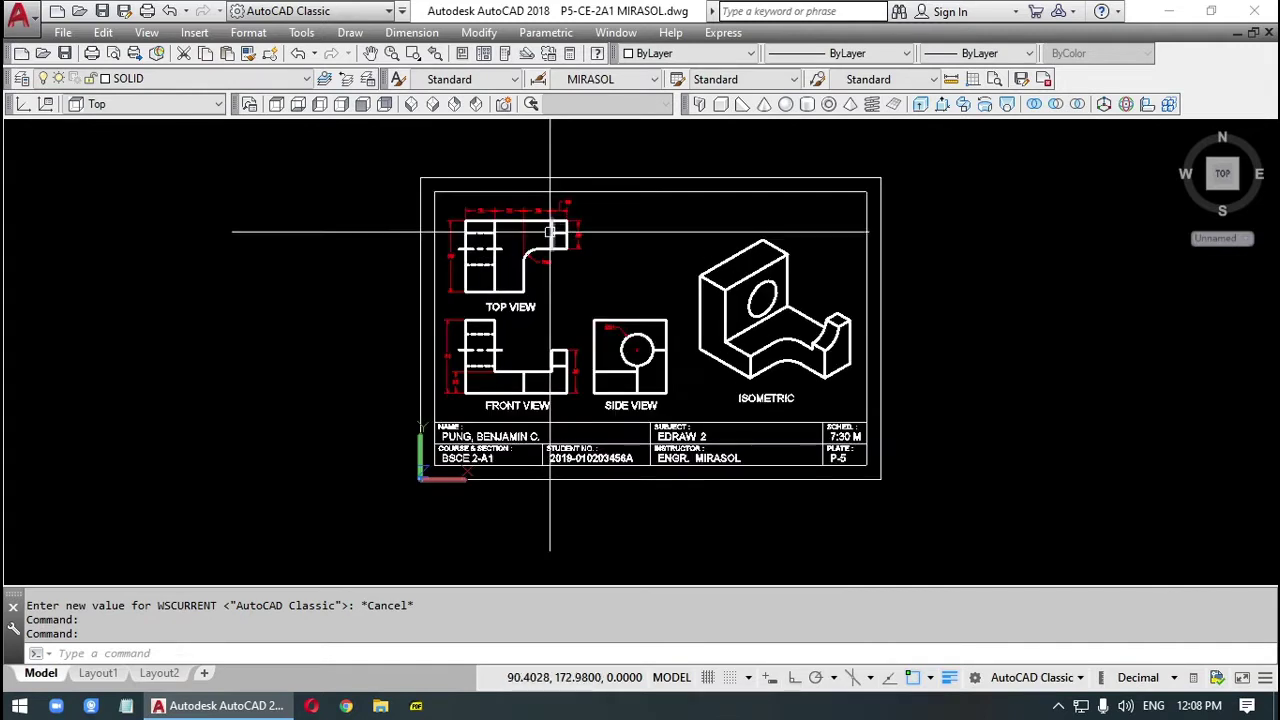
middle_click_drag(560, 262, 544, 263)
key("Escape")
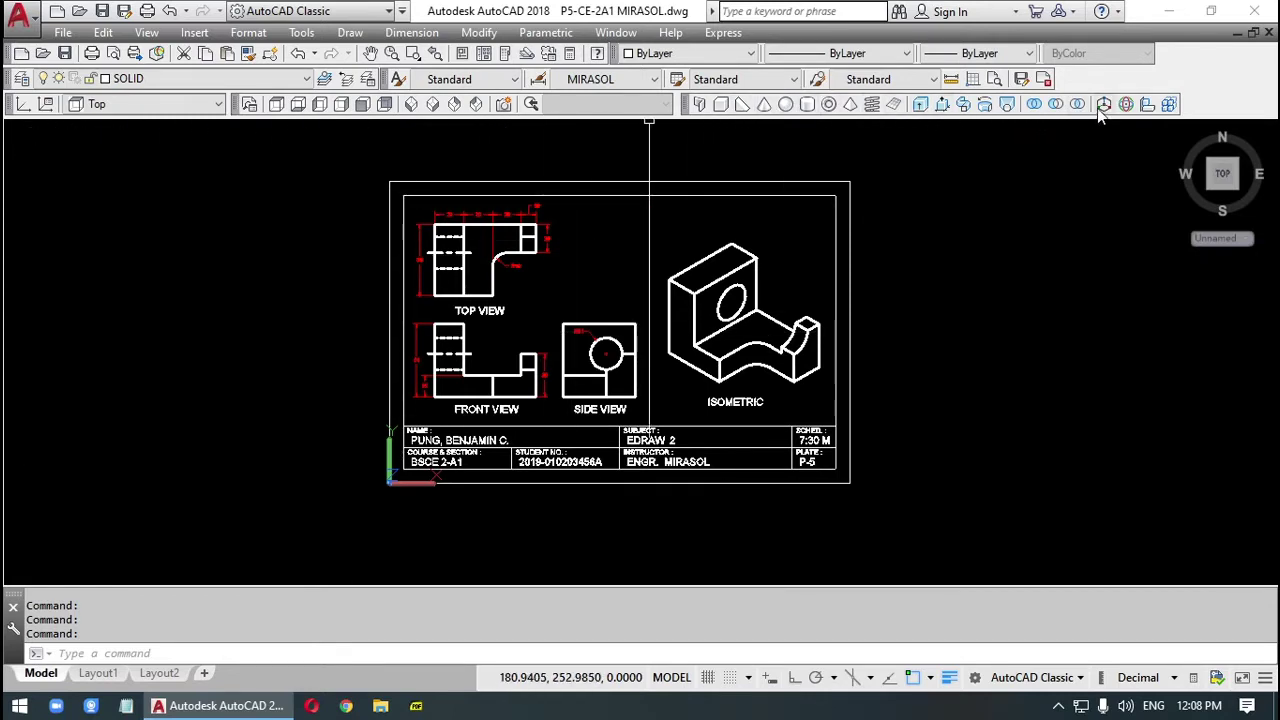
Step: Pick 3D Classic from the status-bar workspace list
left_click(1082, 679)
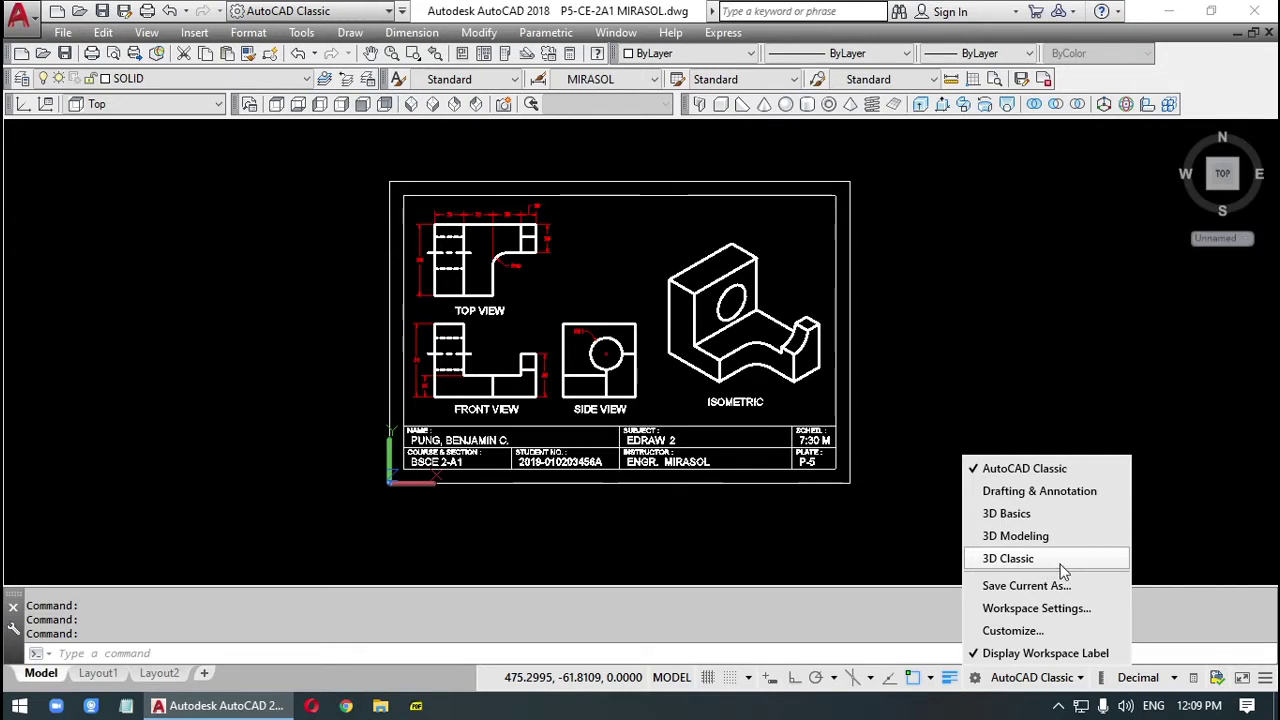
left_click(1028, 469)
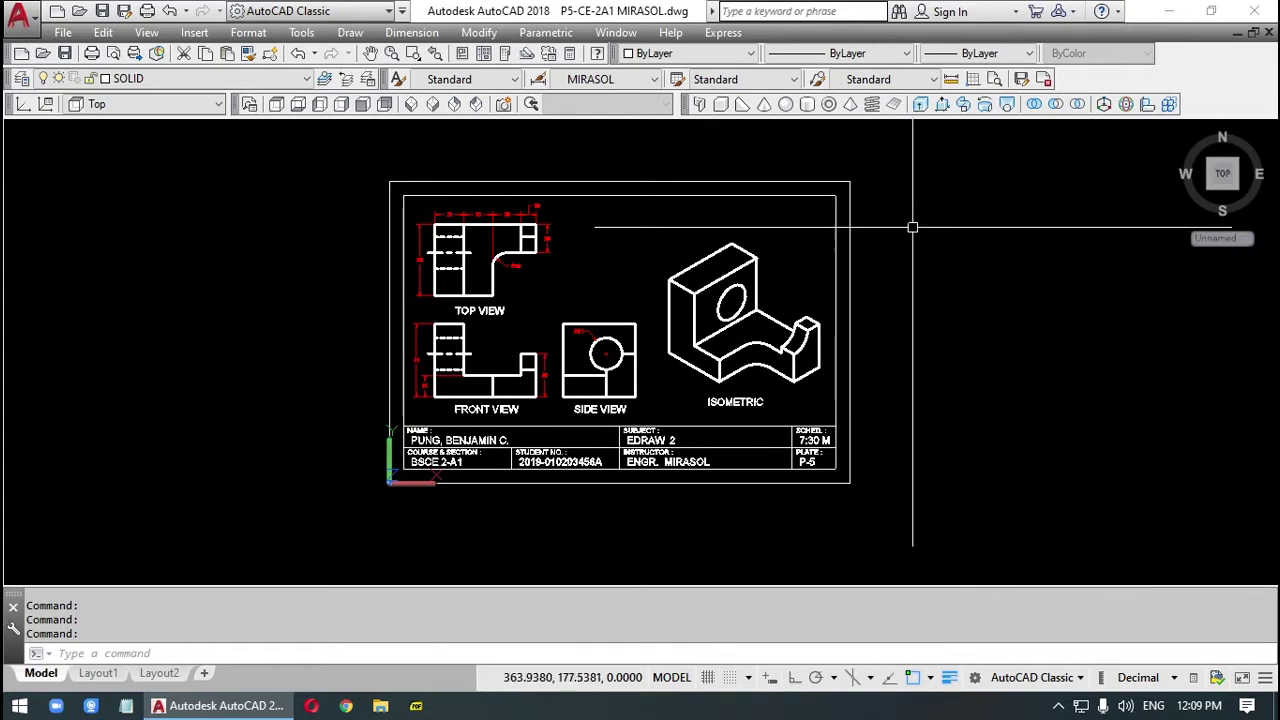
left_click(1076, 678)
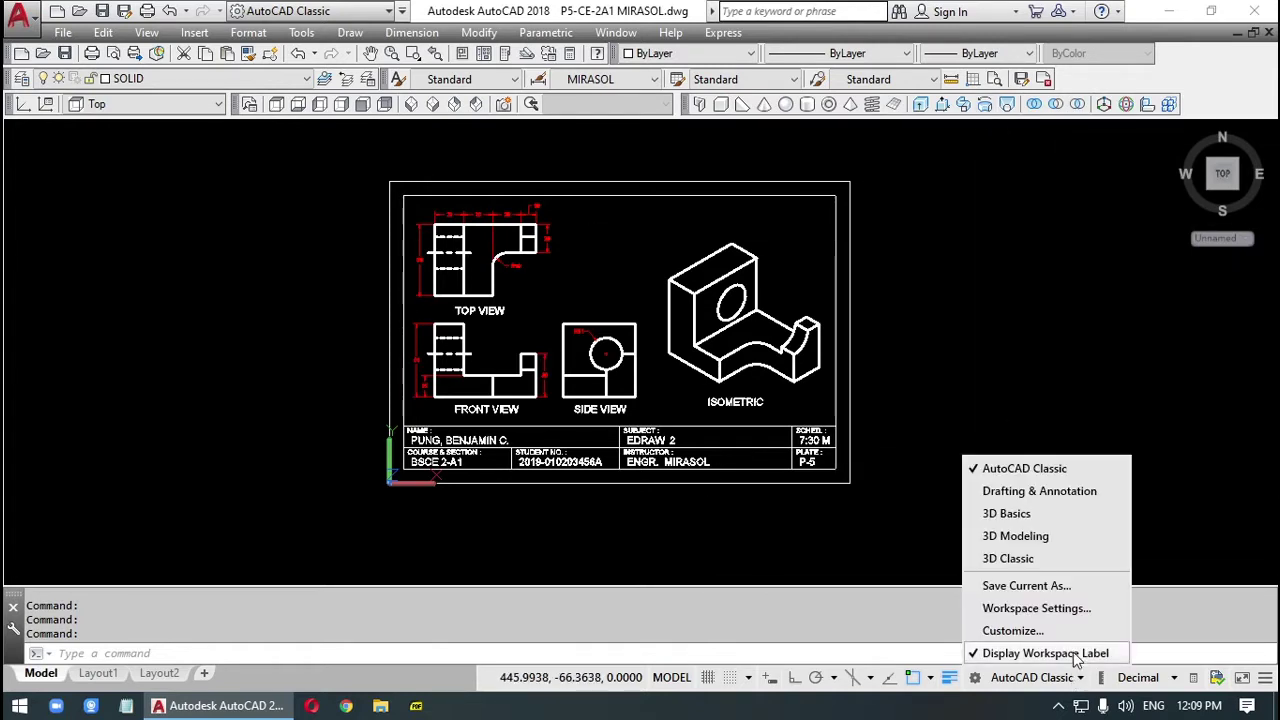
left_click(1023, 563)
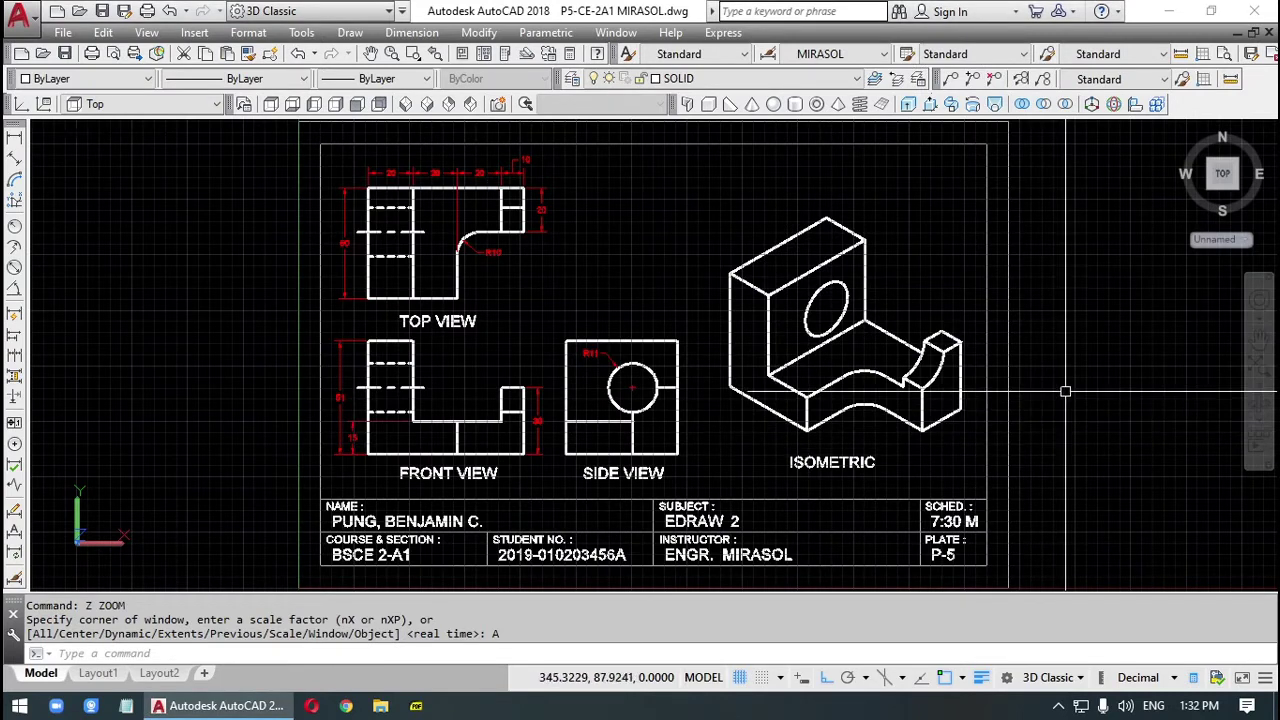
Step: Compare the SW, SE, NE and NW isometric views, settle on SE Isometric and pan the sheet
type("p")
key("Return")
key("Escape")
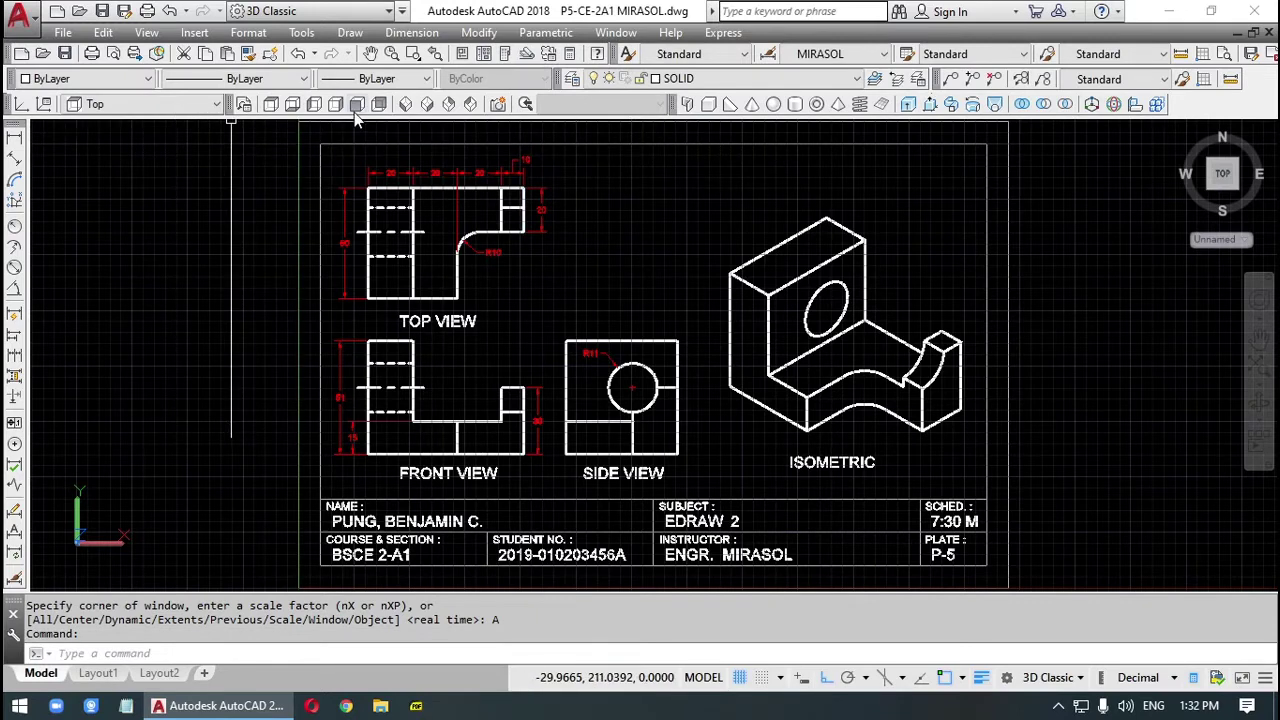
left_click(427, 106)
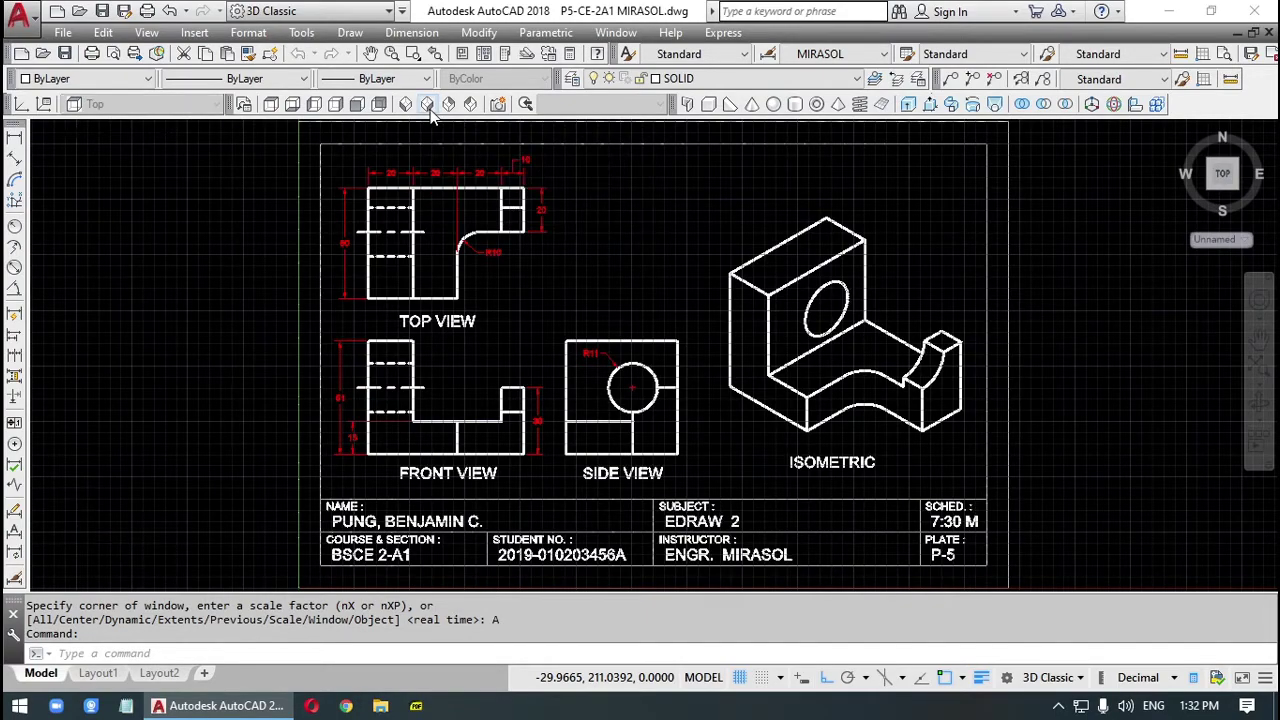
mouse_move(1030, 430)
middle_mouse_down()
mouse_move(1023, 440)
mouse_move(860, 360)
middle_mouse_up()
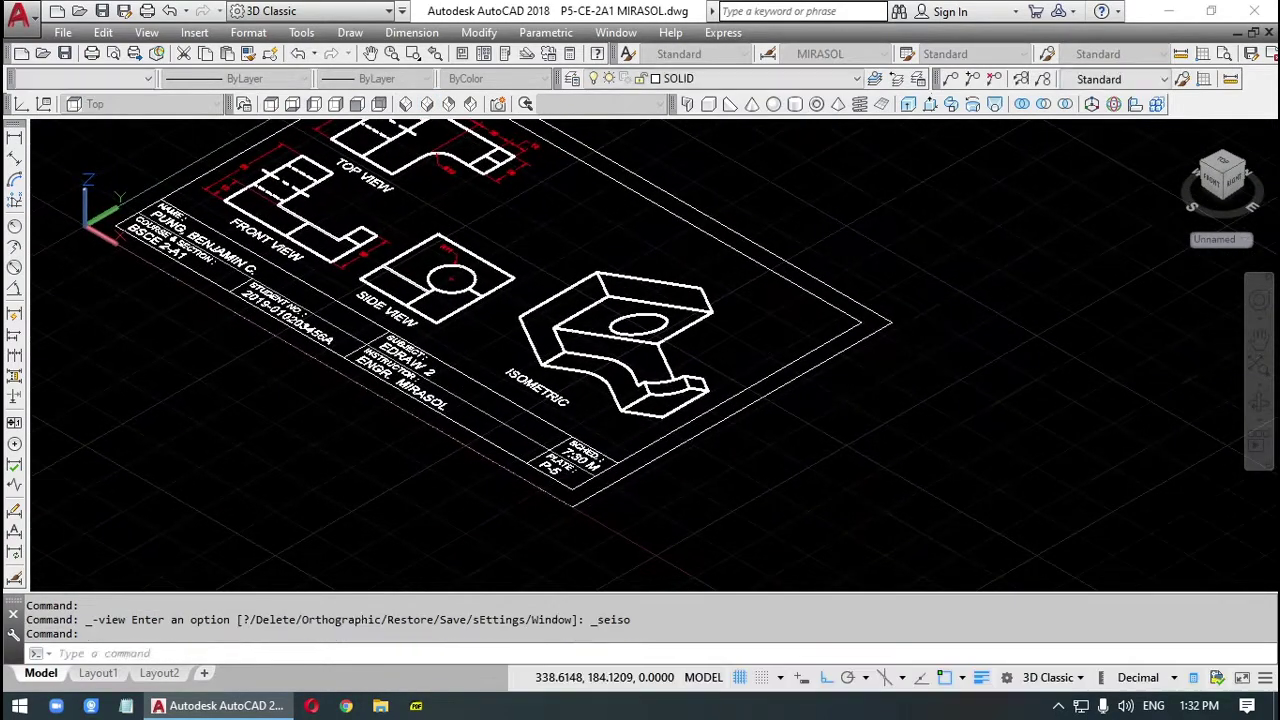
left_click(405, 108)
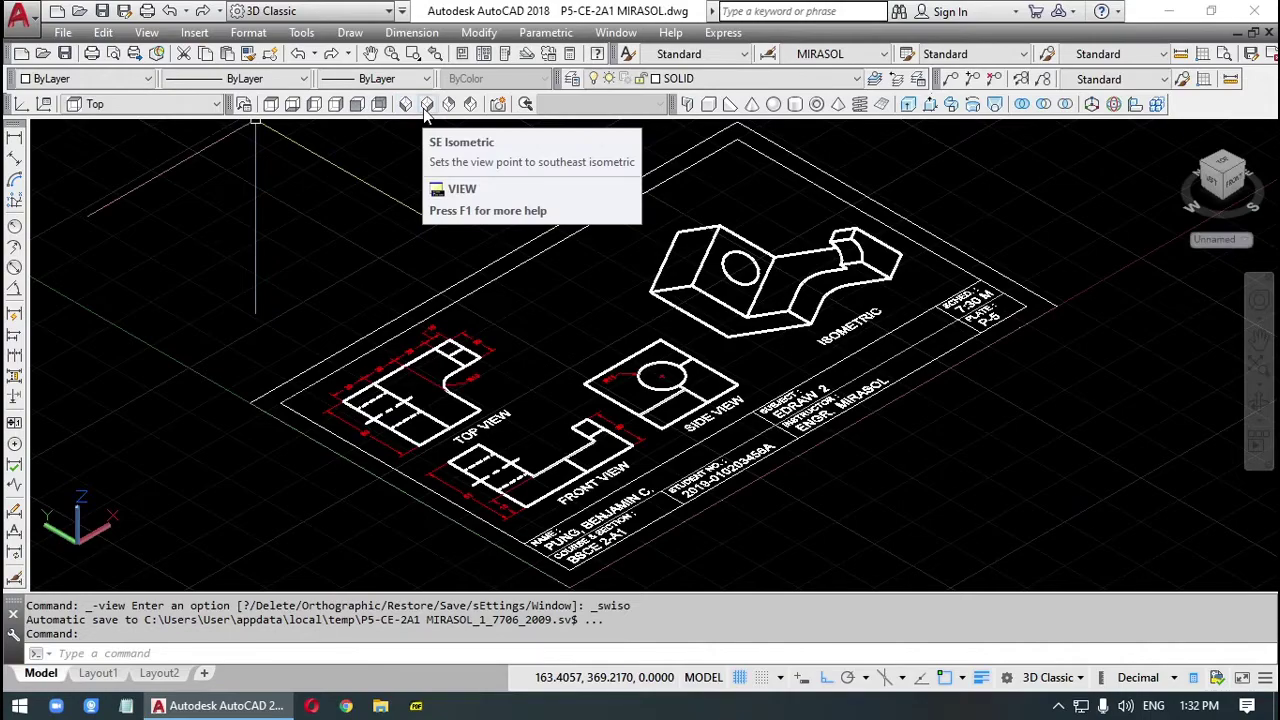
left_click(425, 108)
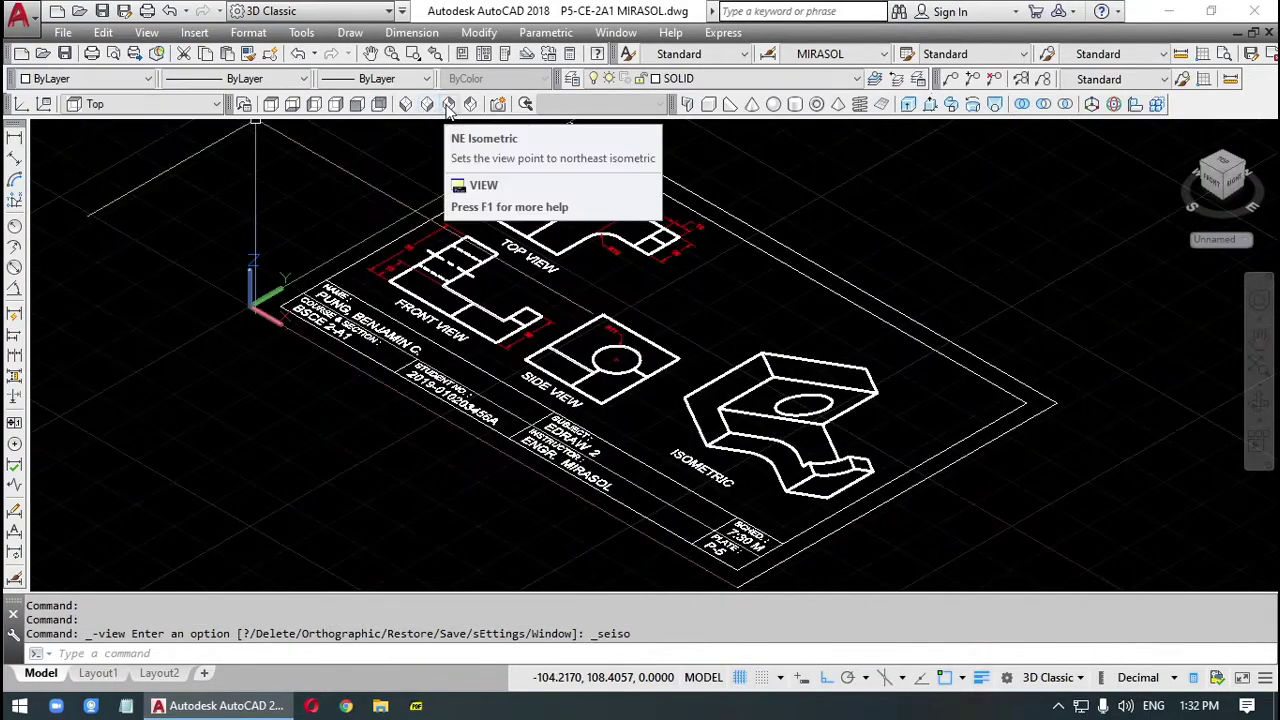
left_click(448, 106)
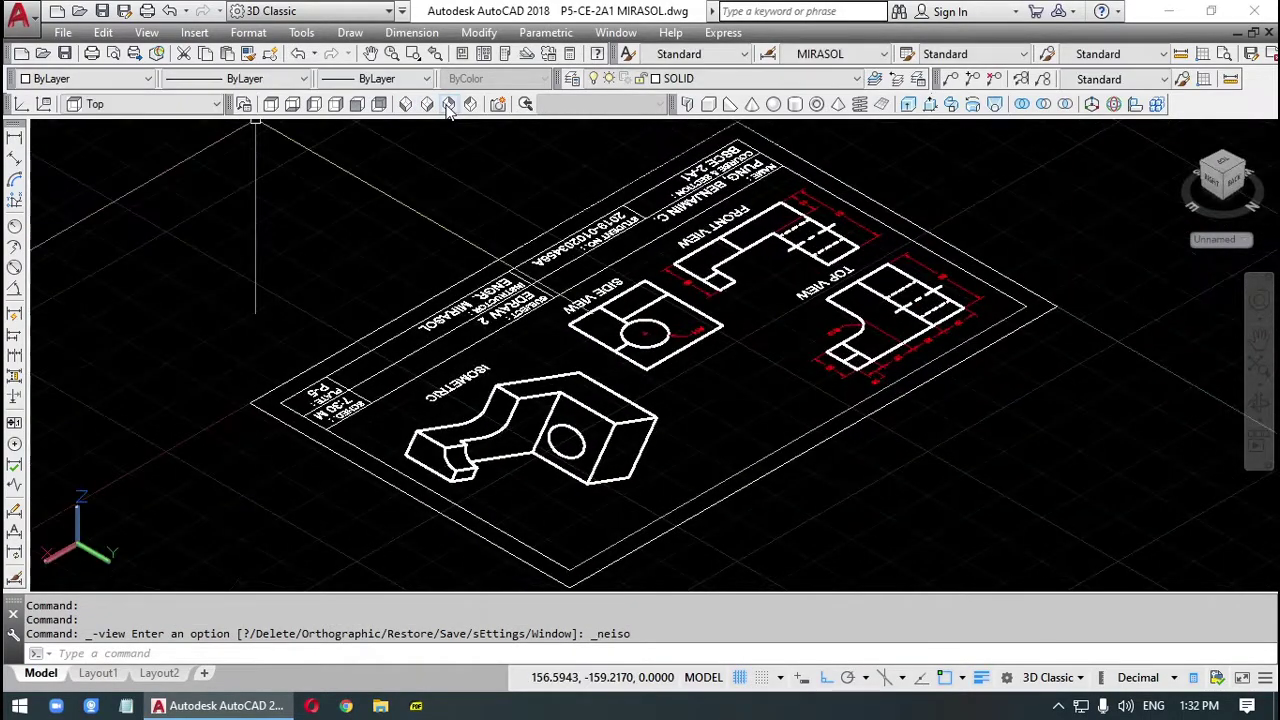
left_click(471, 106)
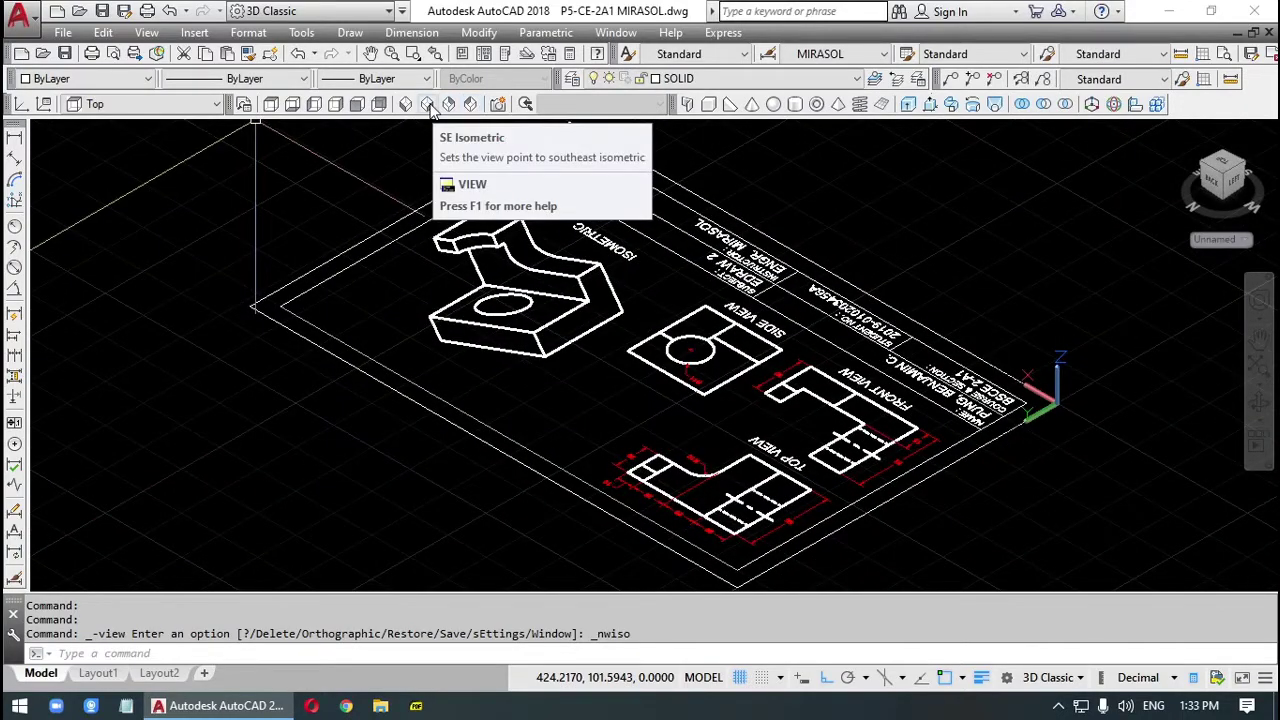
left_click(427, 106)
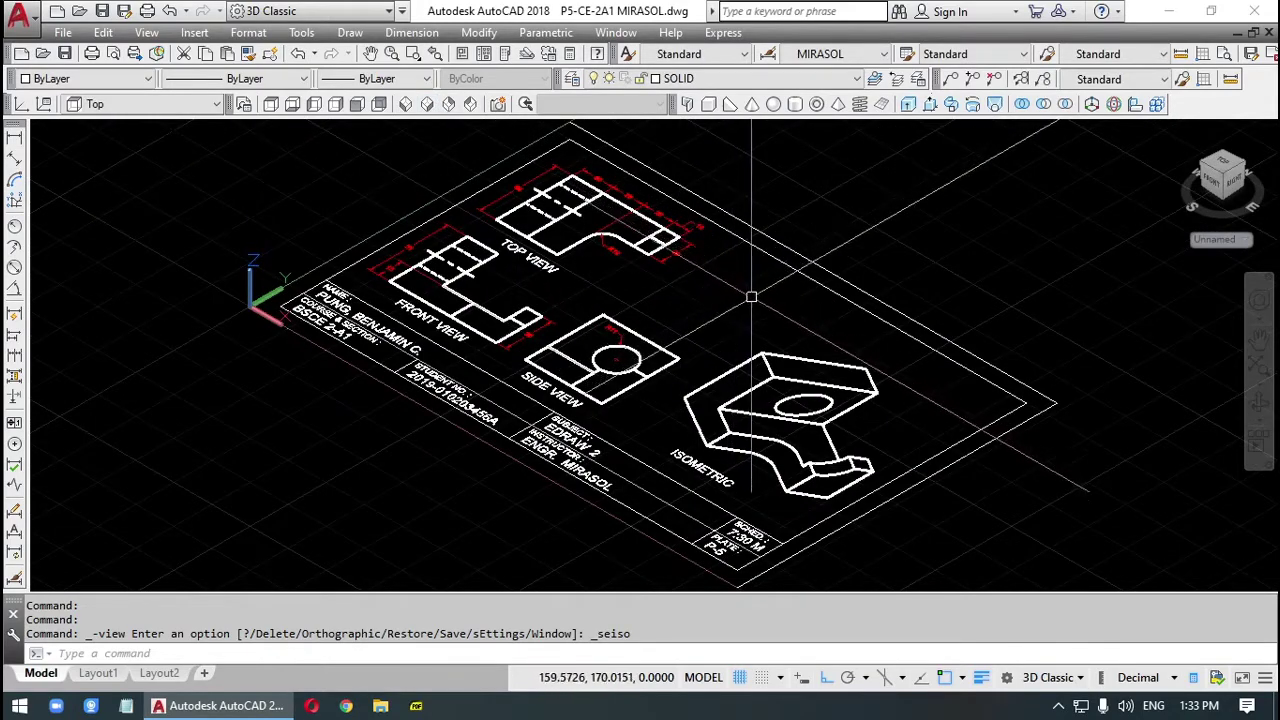
mouse_move(751, 294)
middle_mouse_down()
mouse_move(716, 299)
mouse_move(592, 243)
middle_mouse_up()
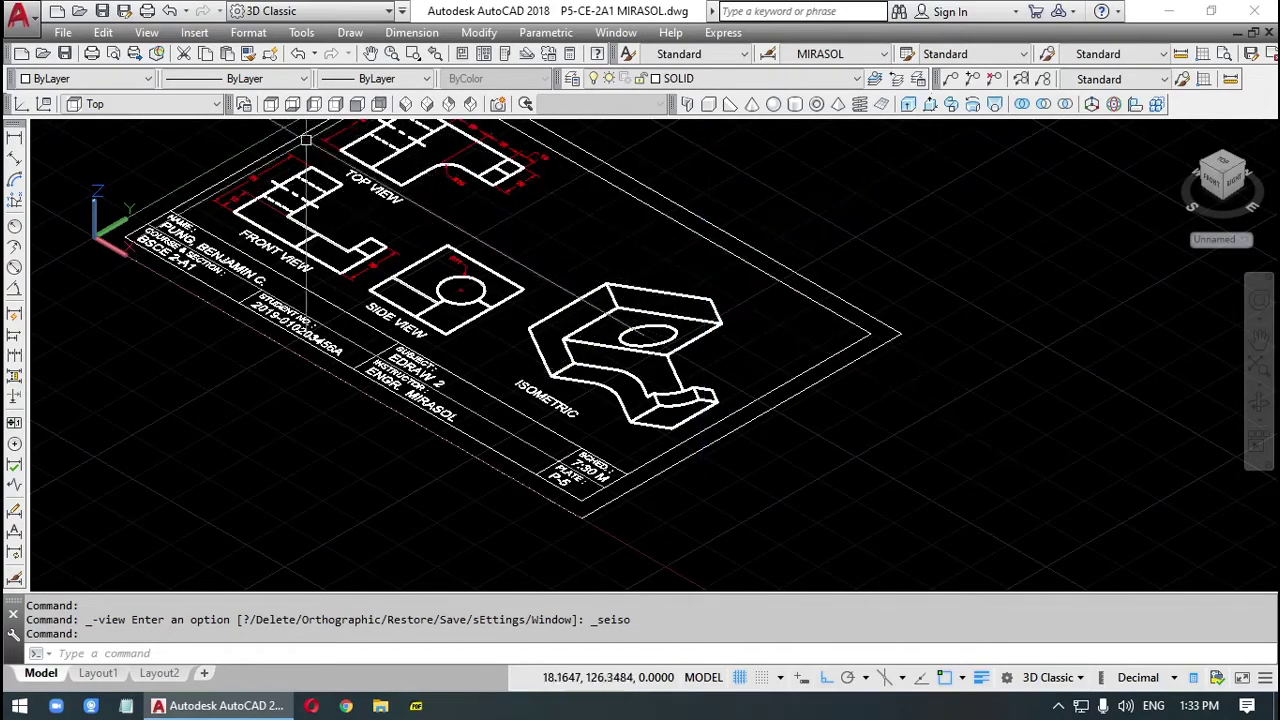
left_click(271, 104)
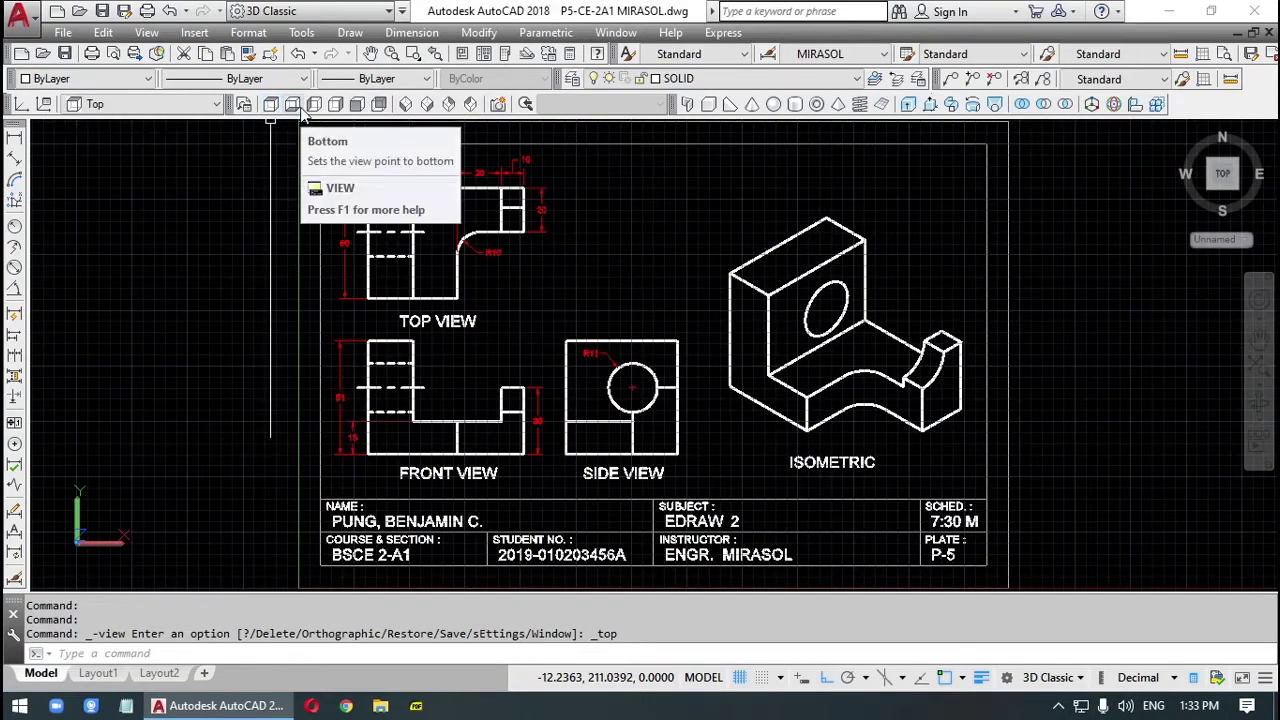
left_click(292, 104)
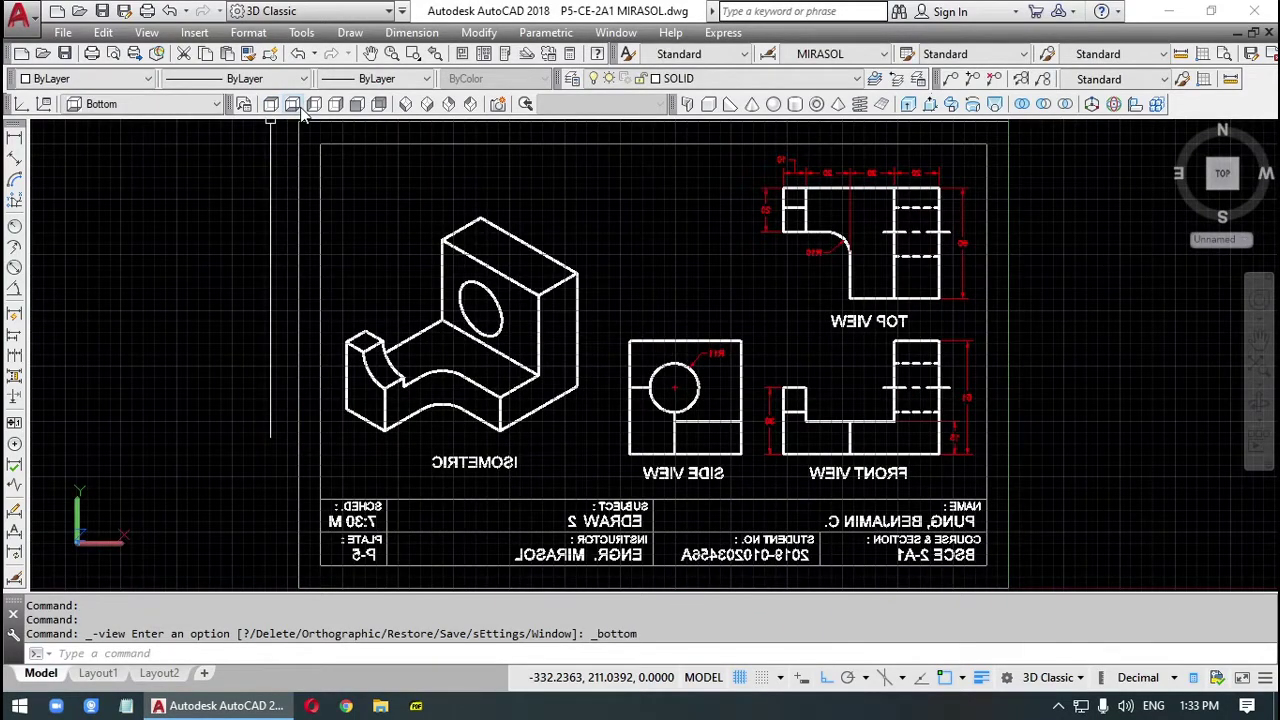
left_click(314, 106)
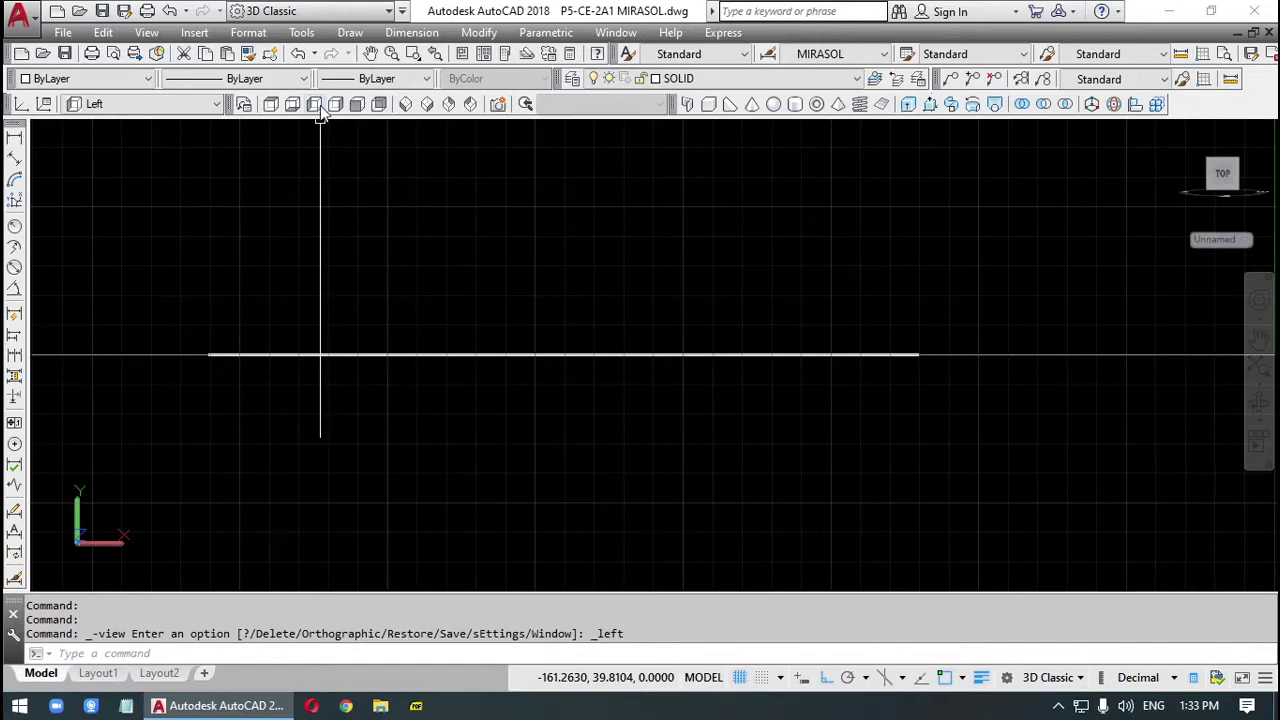
left_click(334, 105)
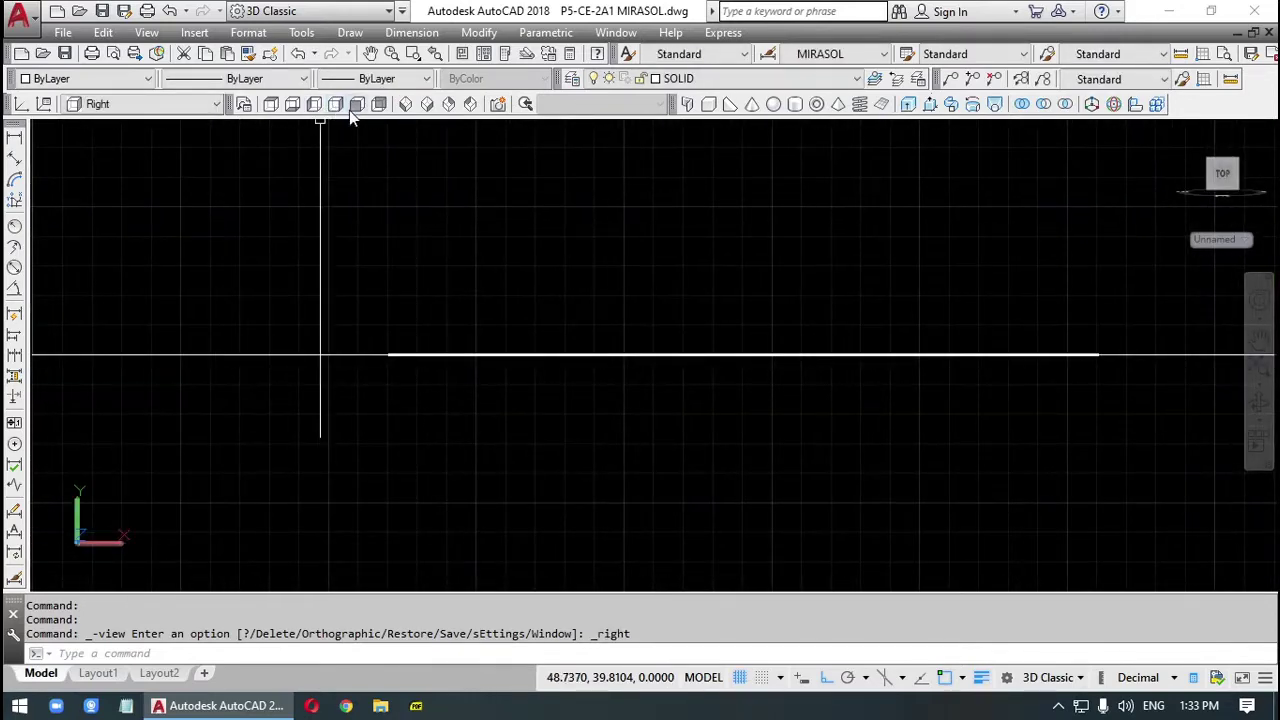
left_click(353, 111)
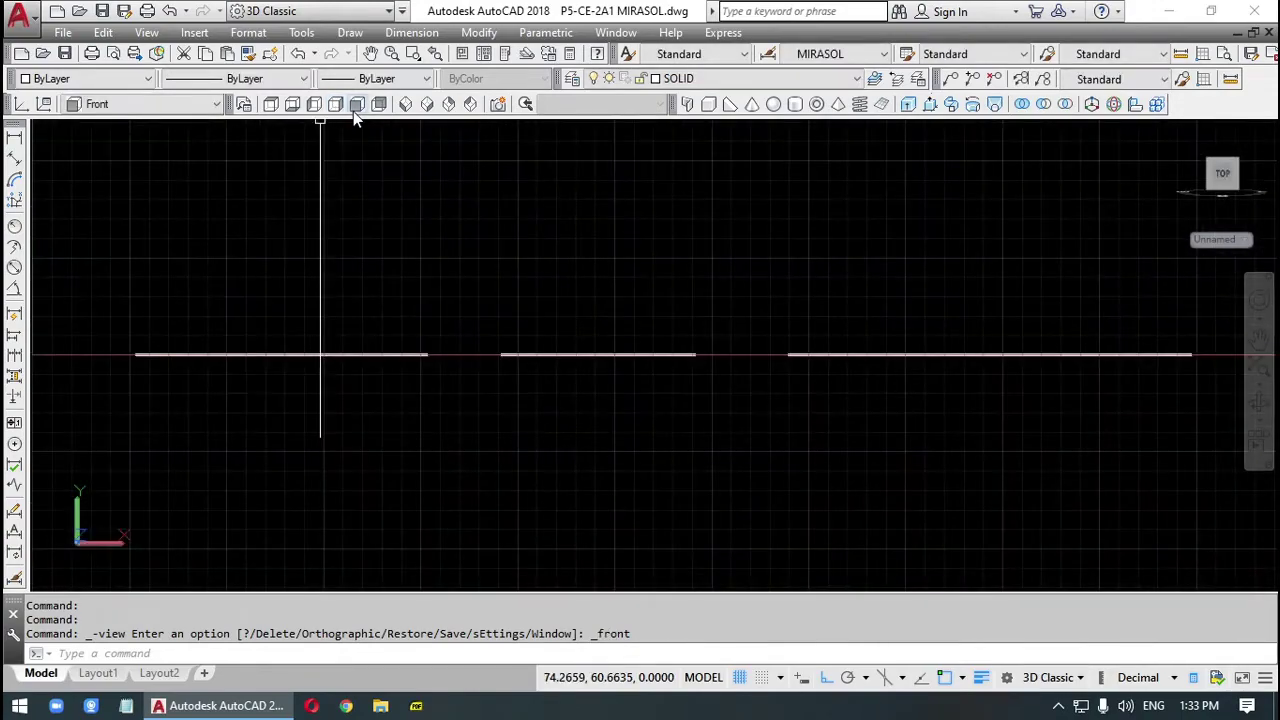
left_click(380, 105)
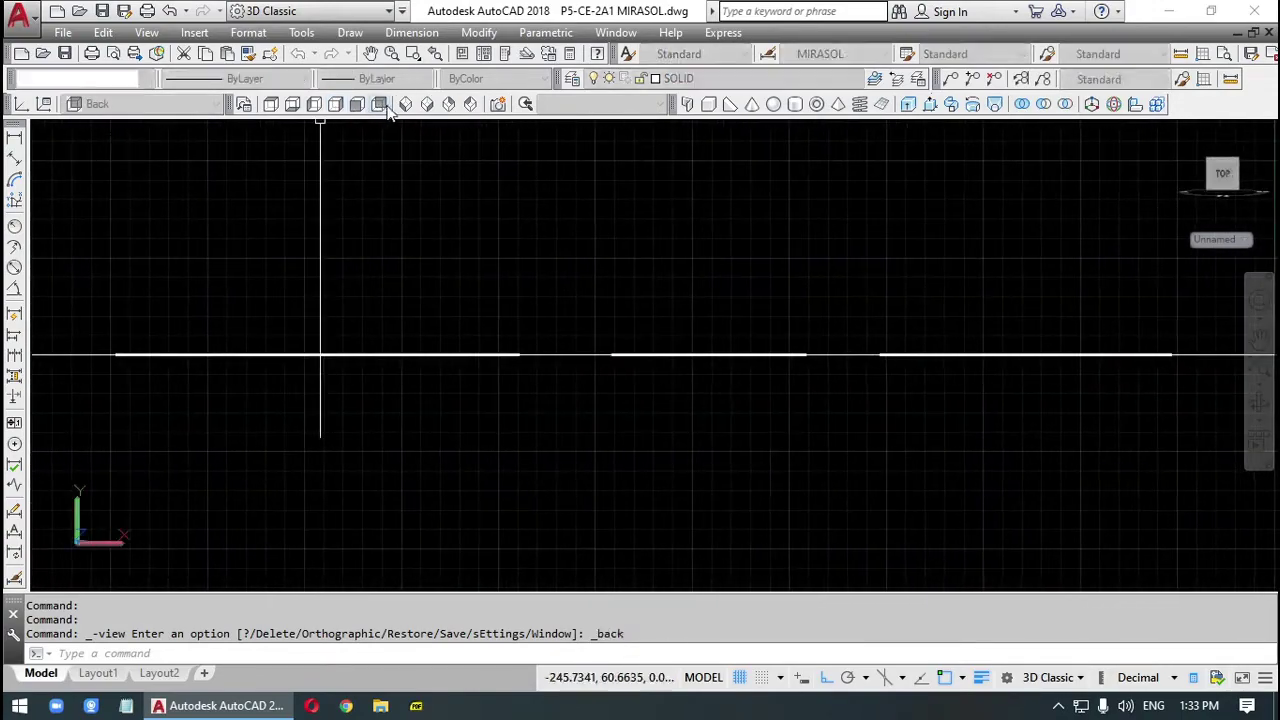
left_click(427, 105)
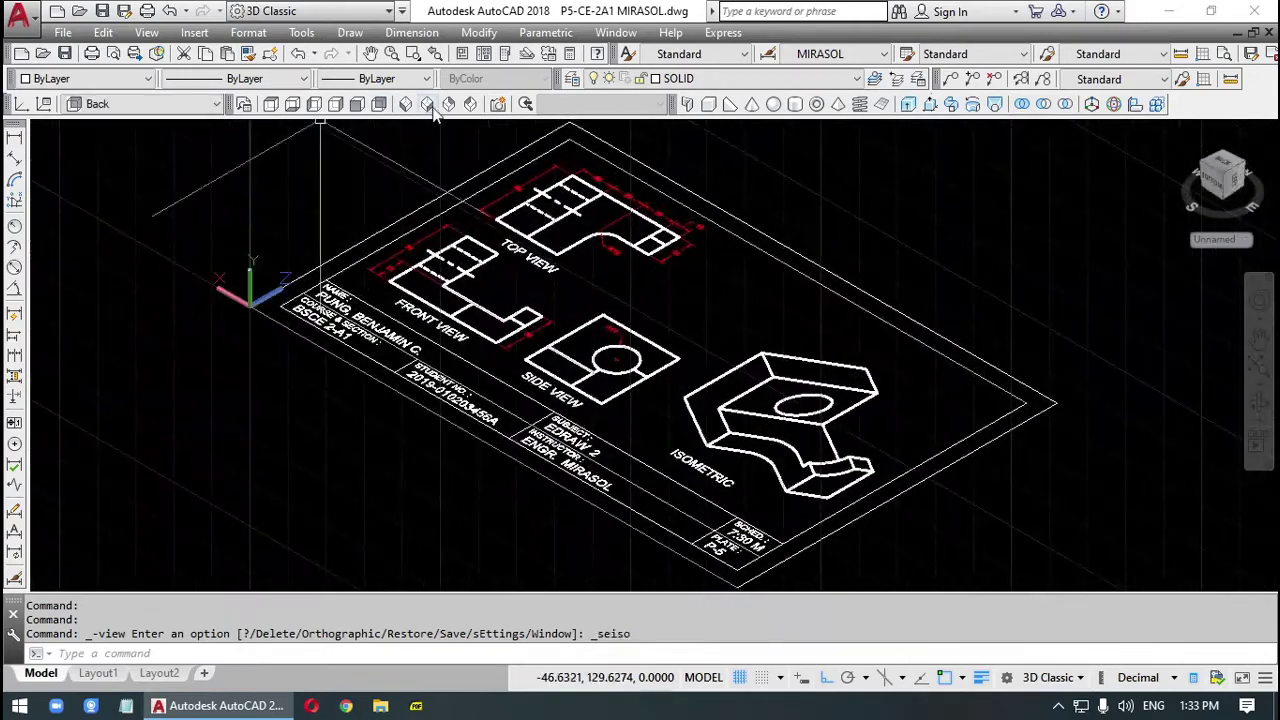
middle_click_drag(891, 363, 770, 313)
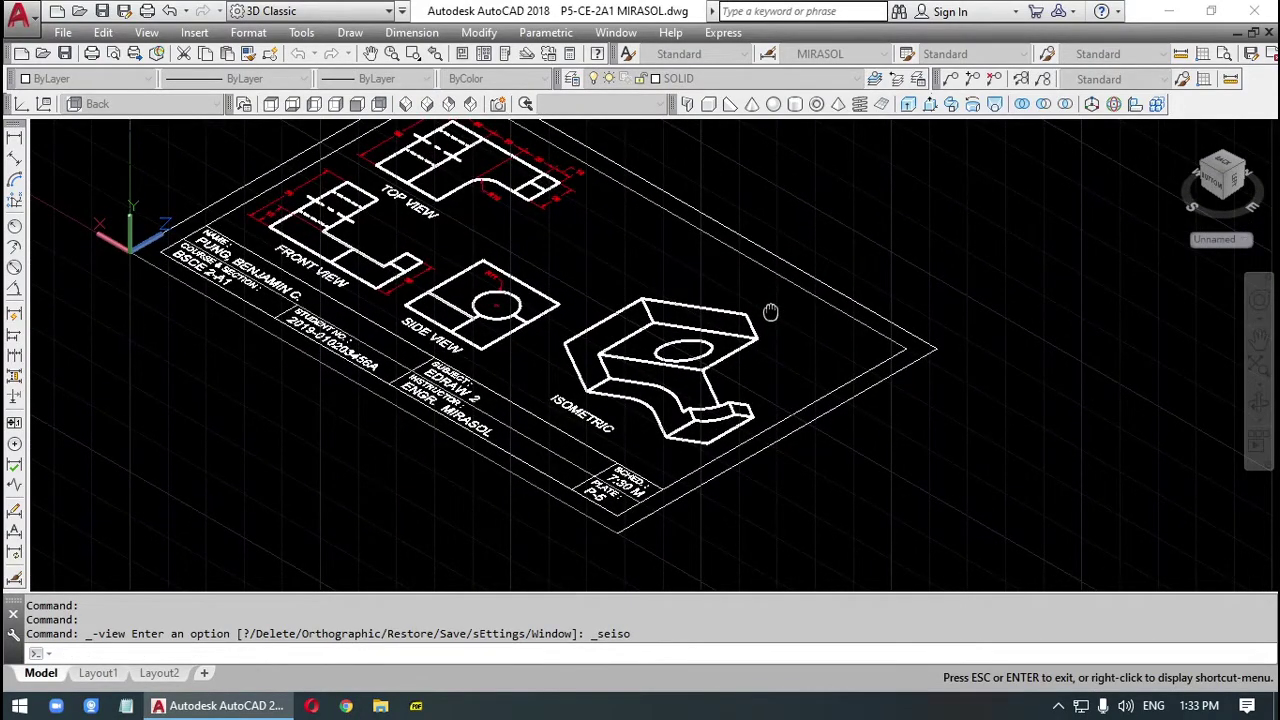
key("Escape")
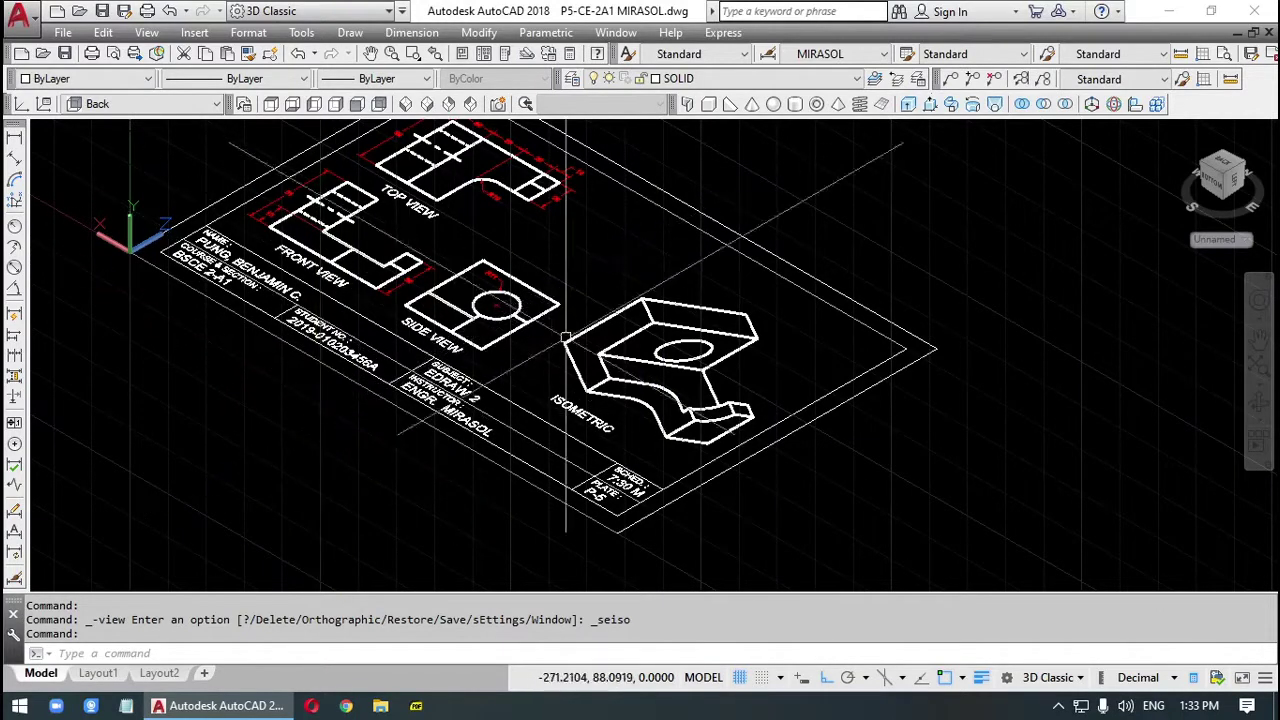
Step: Start a polysolid at the sheet's bottom corner, then cancel it
mouse_move(800, 471)
middle_mouse_down()
mouse_move(714, 437)
mouse_move(693, 384)
middle_mouse_up()
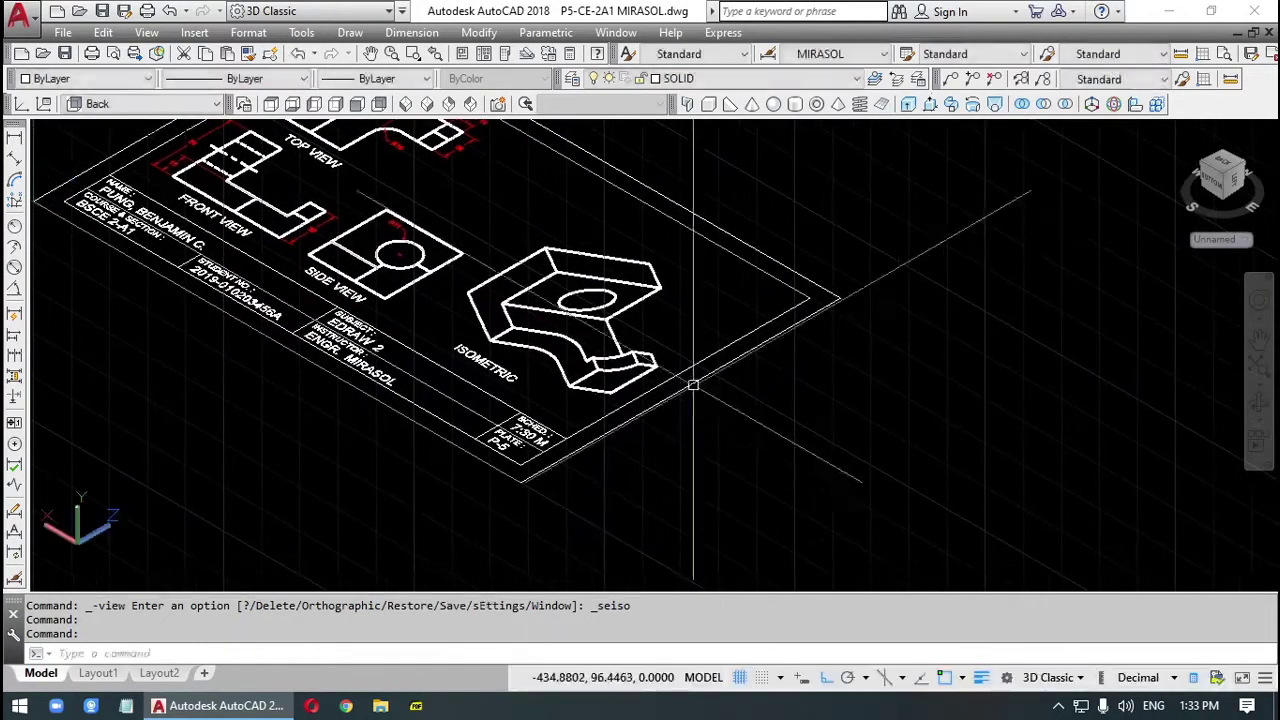
left_click(687, 104)
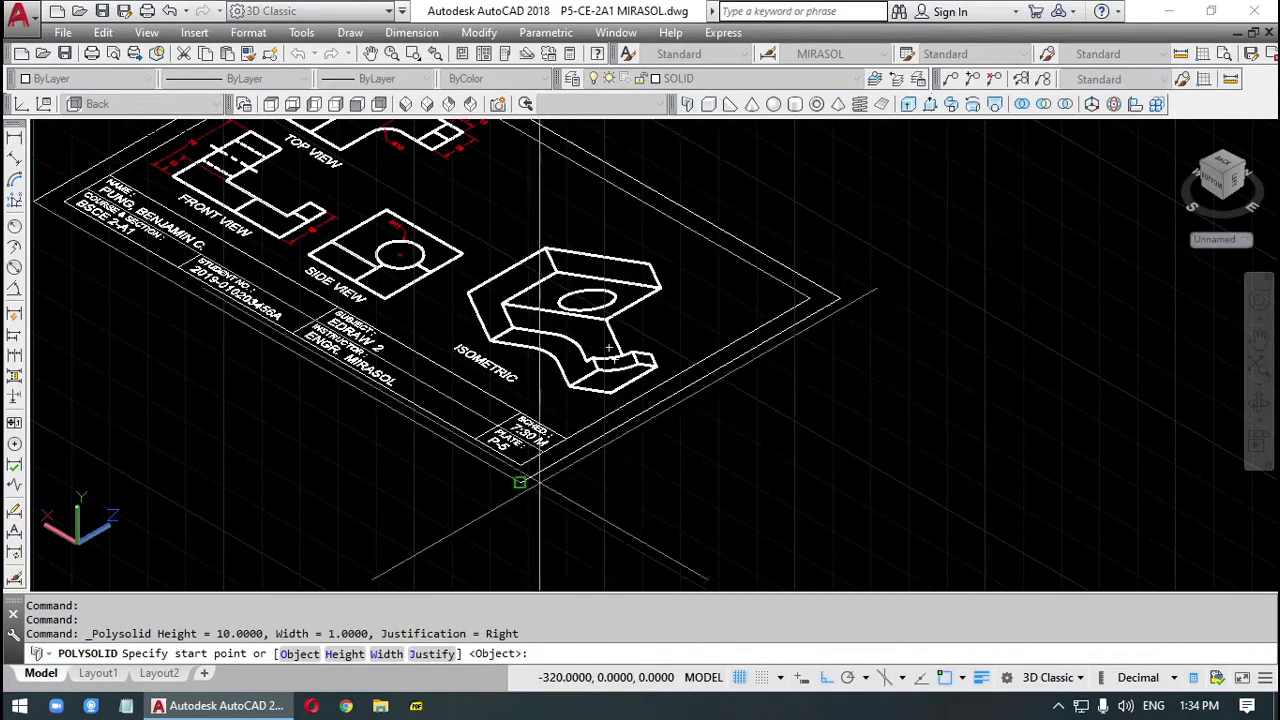
left_click(528, 484)
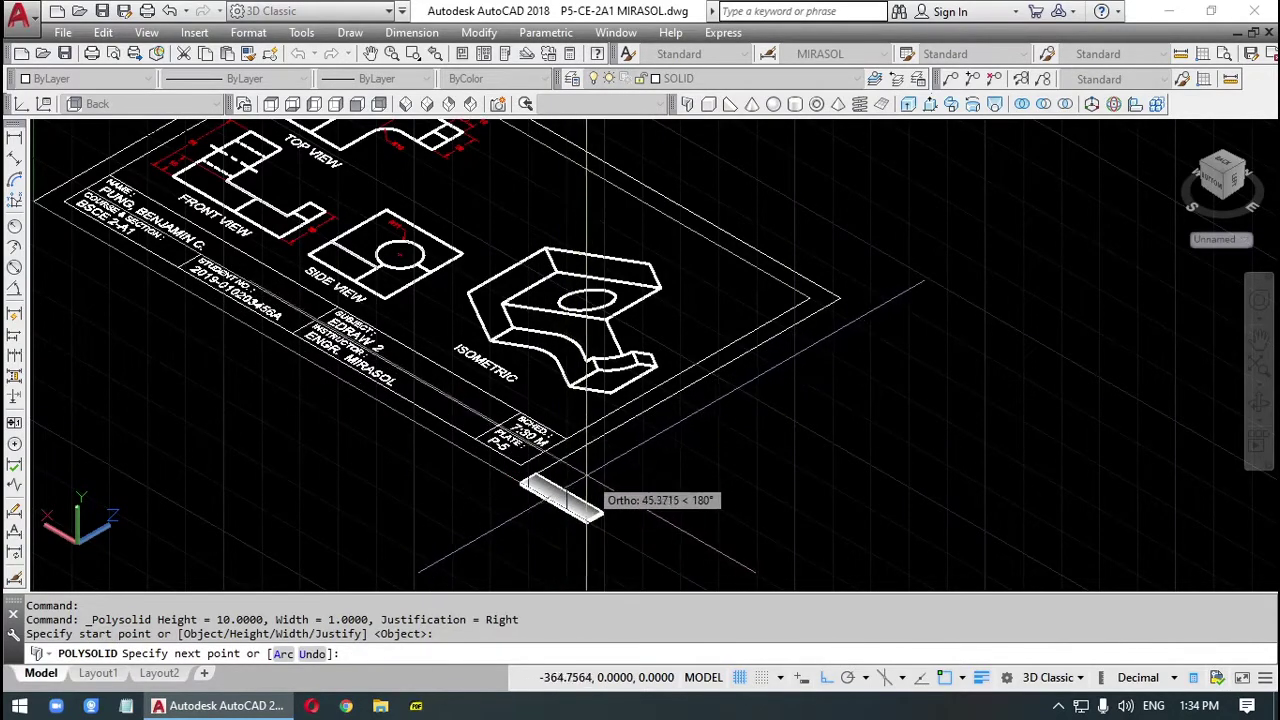
key("Escape")
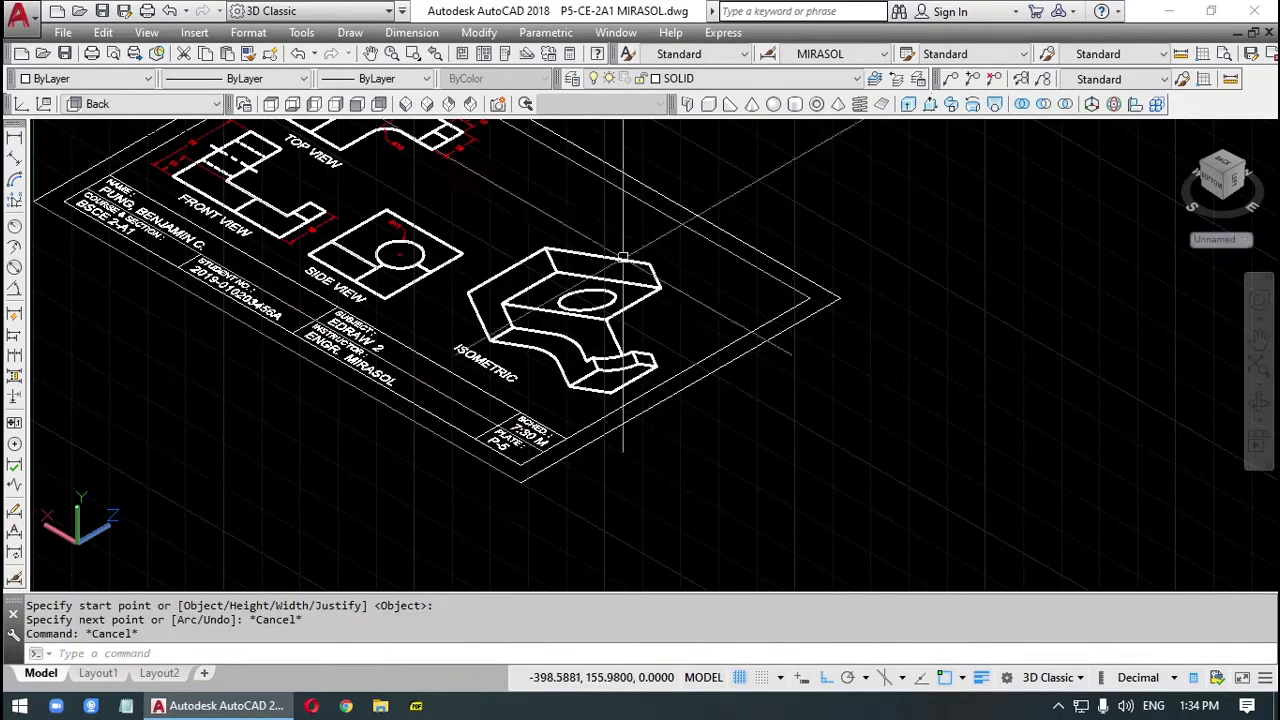
Step: Set the UCS to Top and trace a polysolid along the sheet's border corner, then cancel
left_click(150, 106)
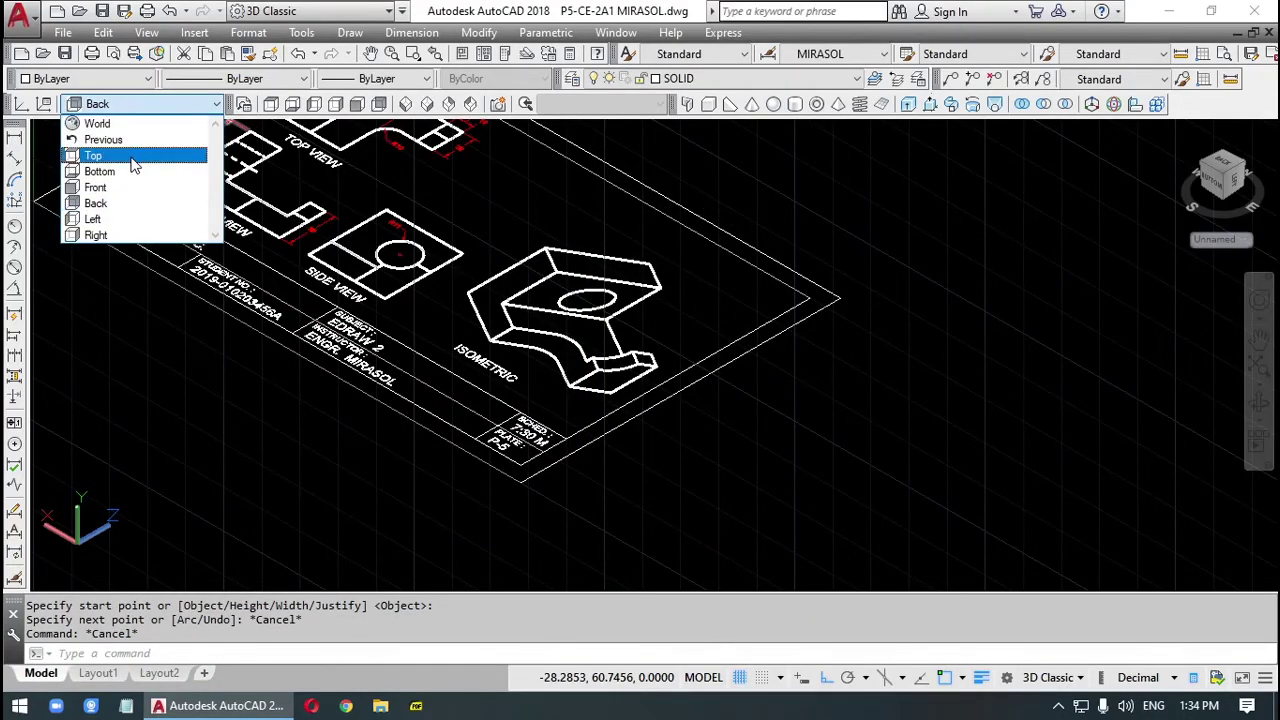
left_click(135, 157)
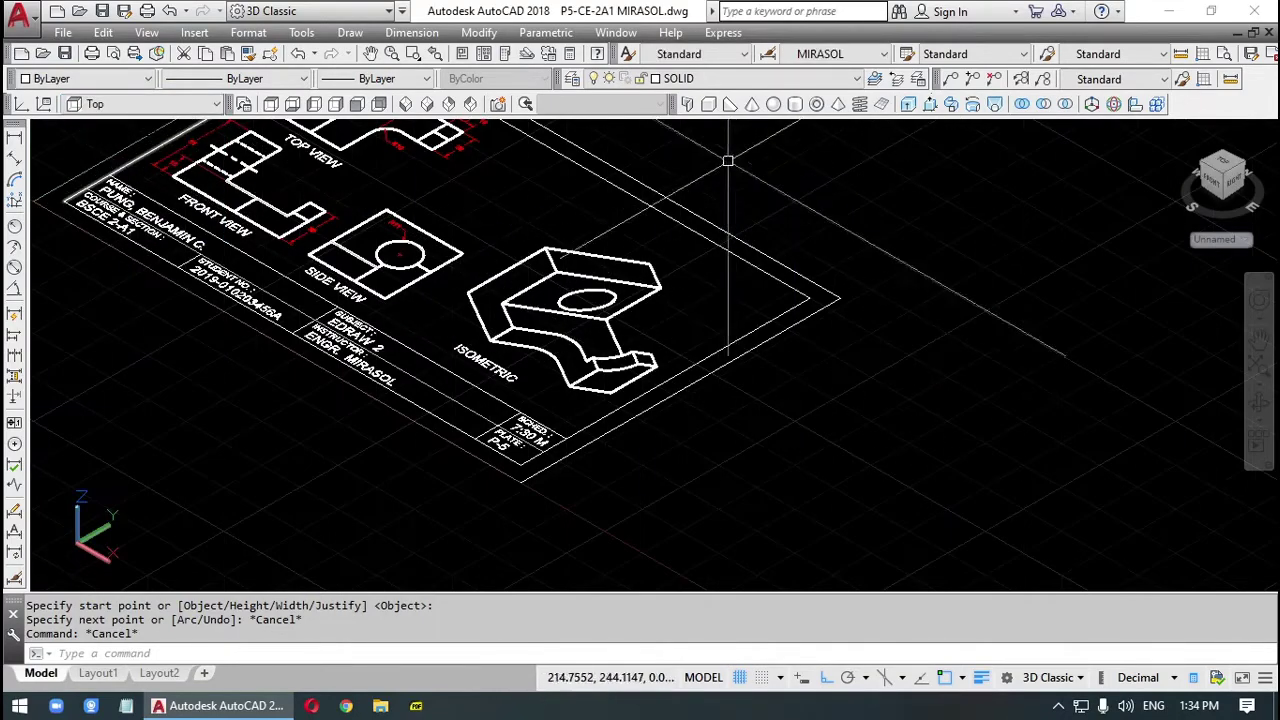
left_click(687, 106)
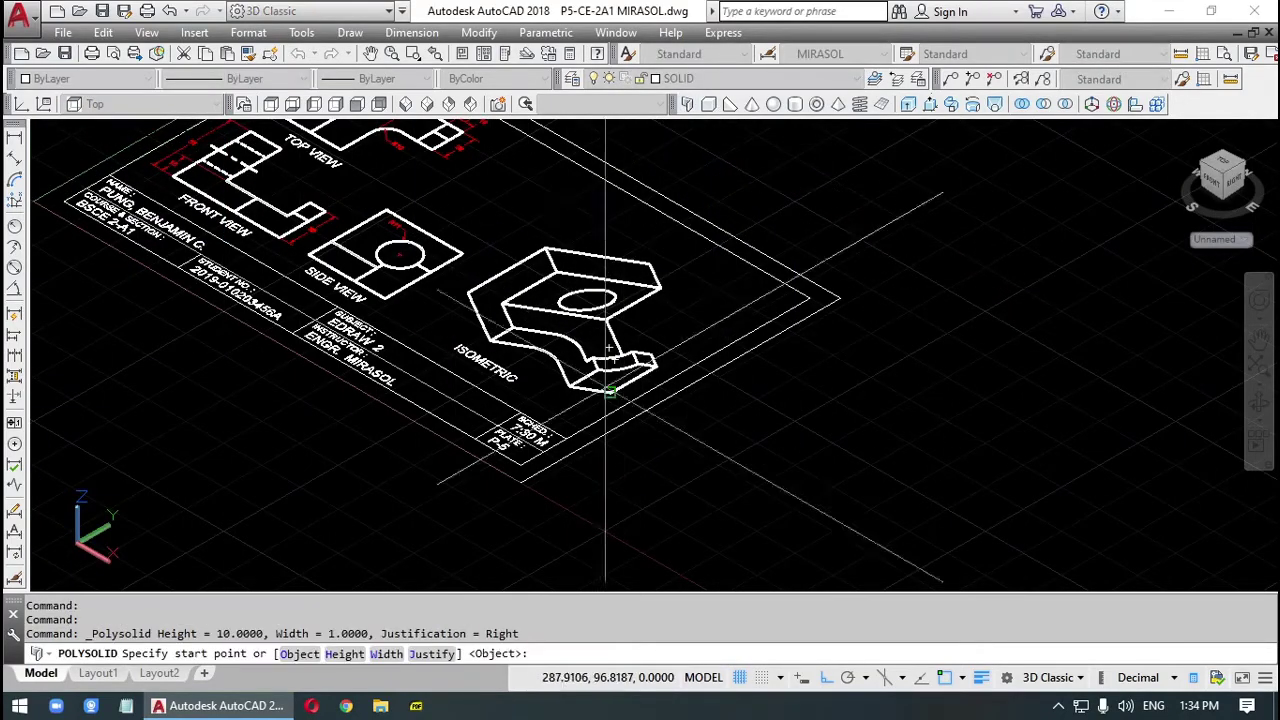
left_click(521, 479)
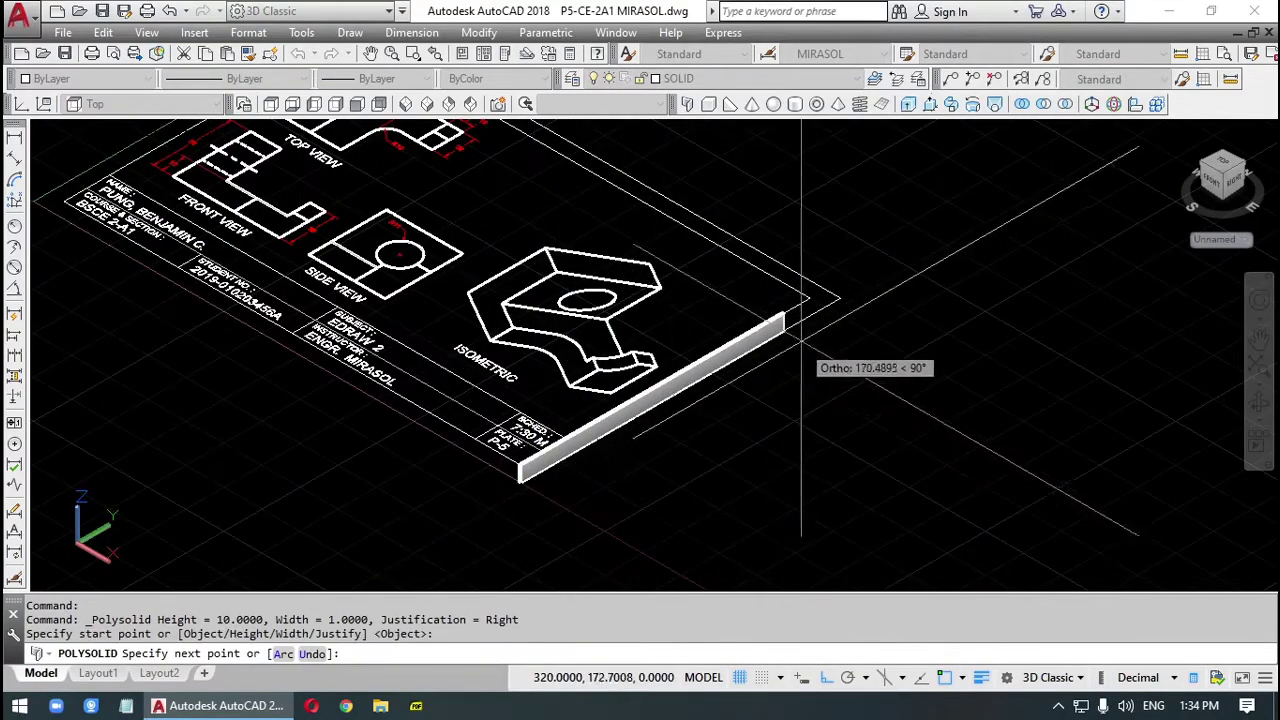
left_click(832, 298)
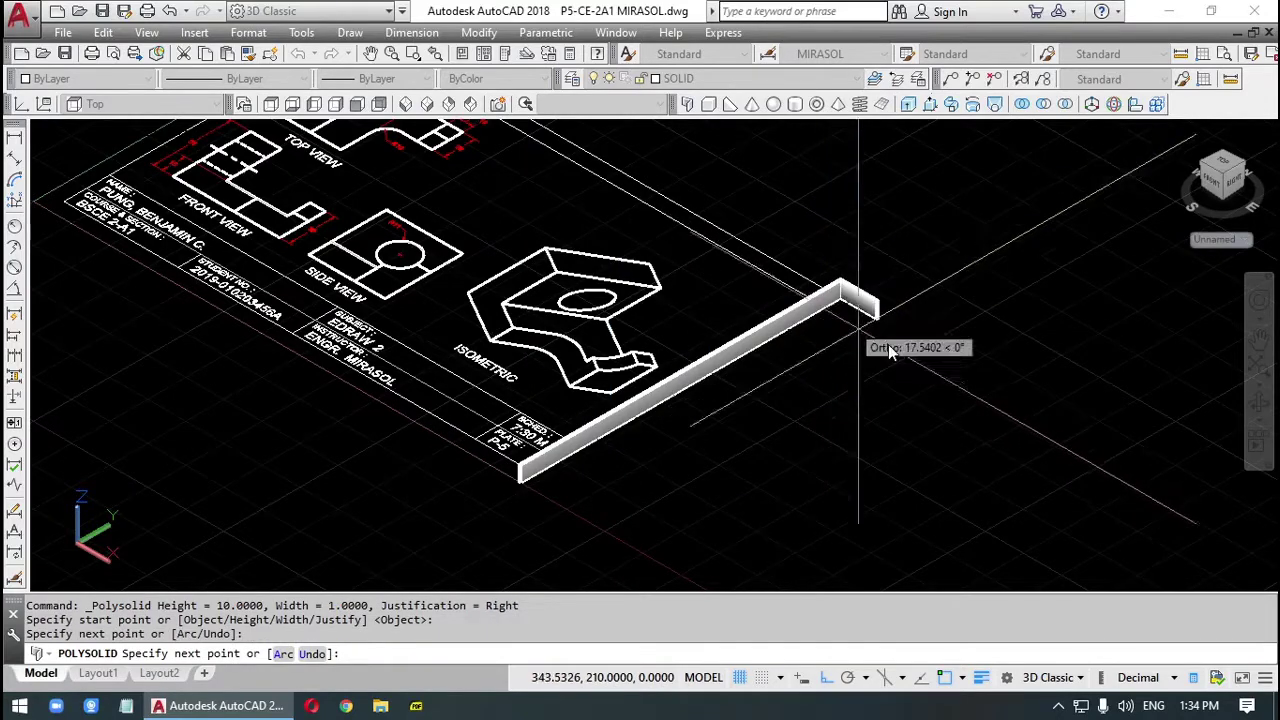
left_click(984, 368)
key("Escape")
key("Escape")
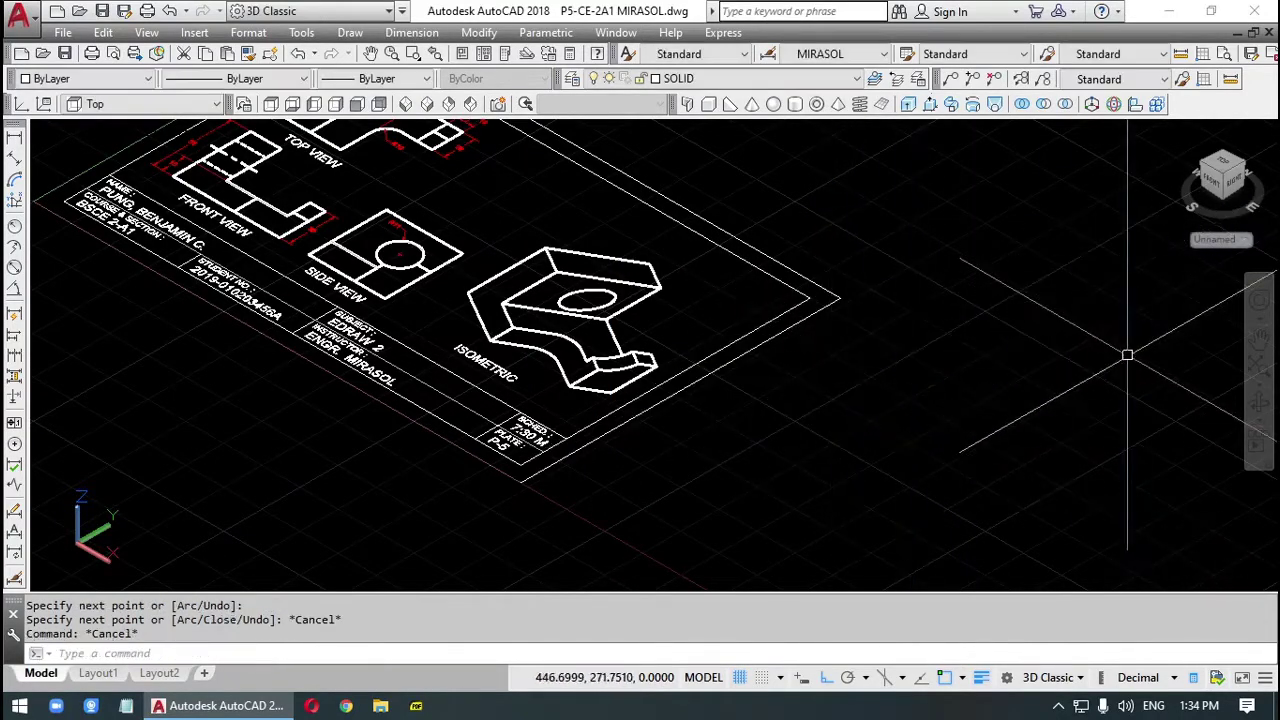
left_click(1228, 168)
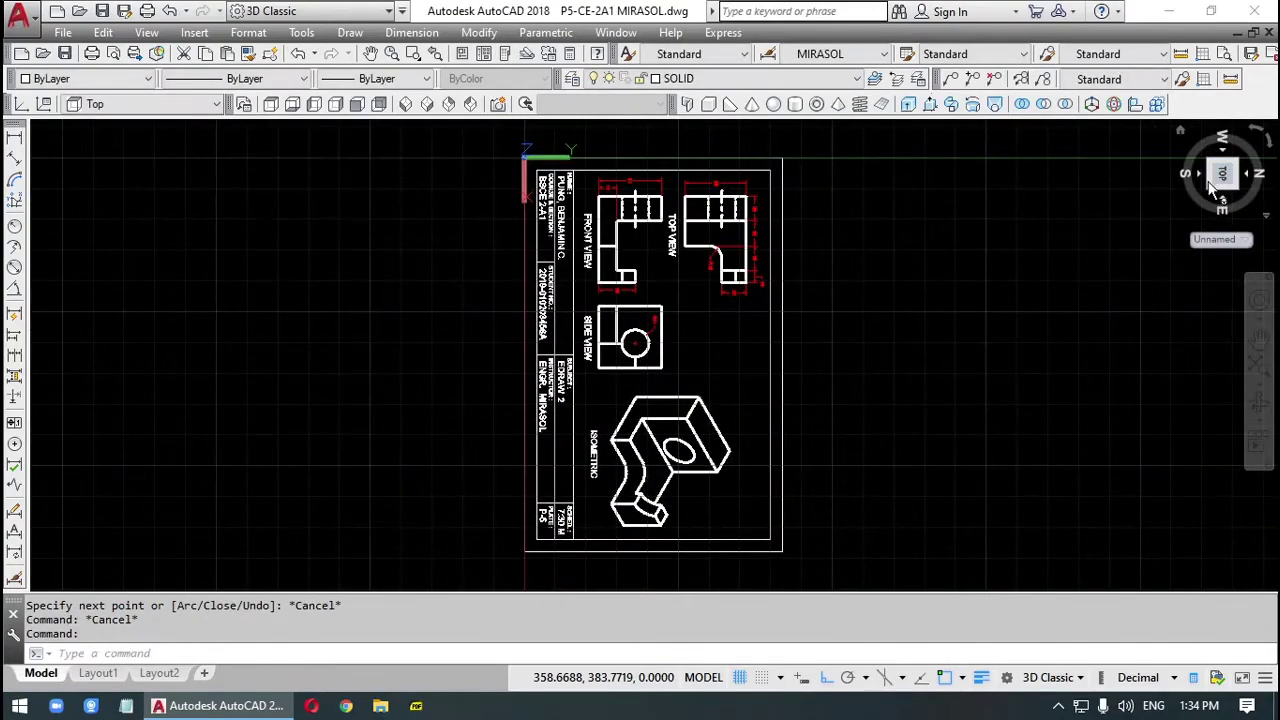
left_click(1213, 194)
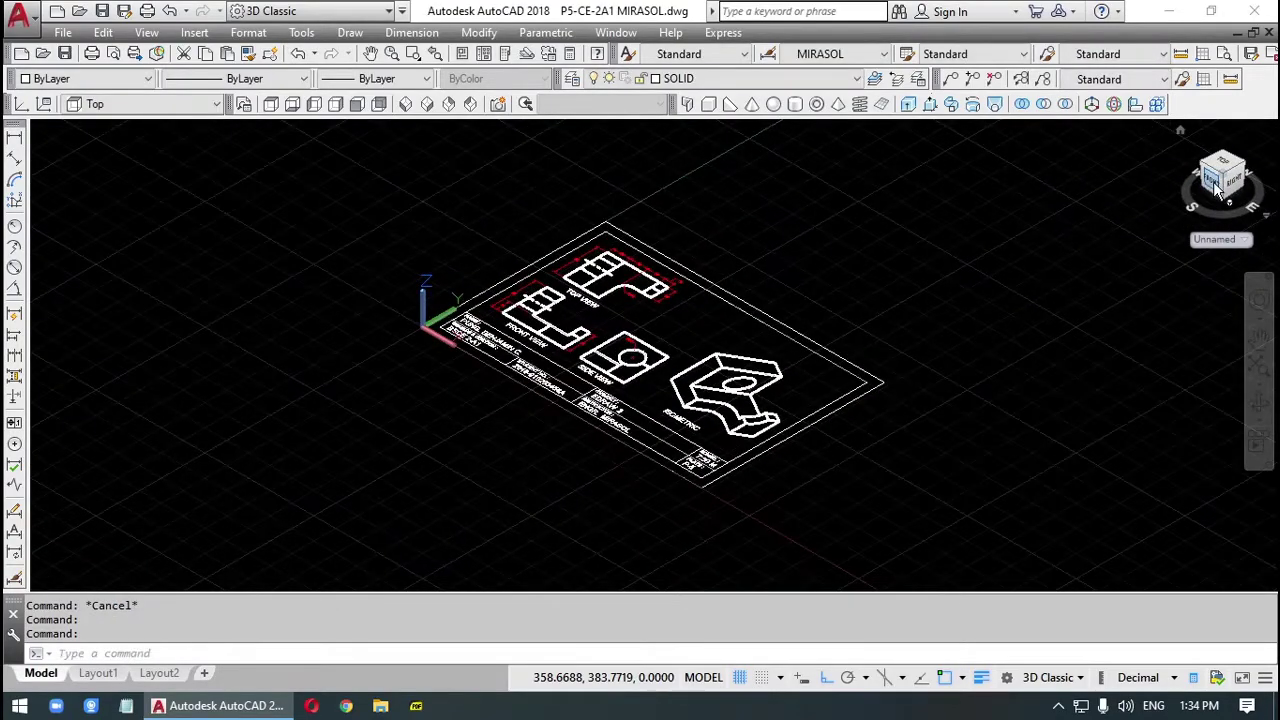
left_click(1217, 188)
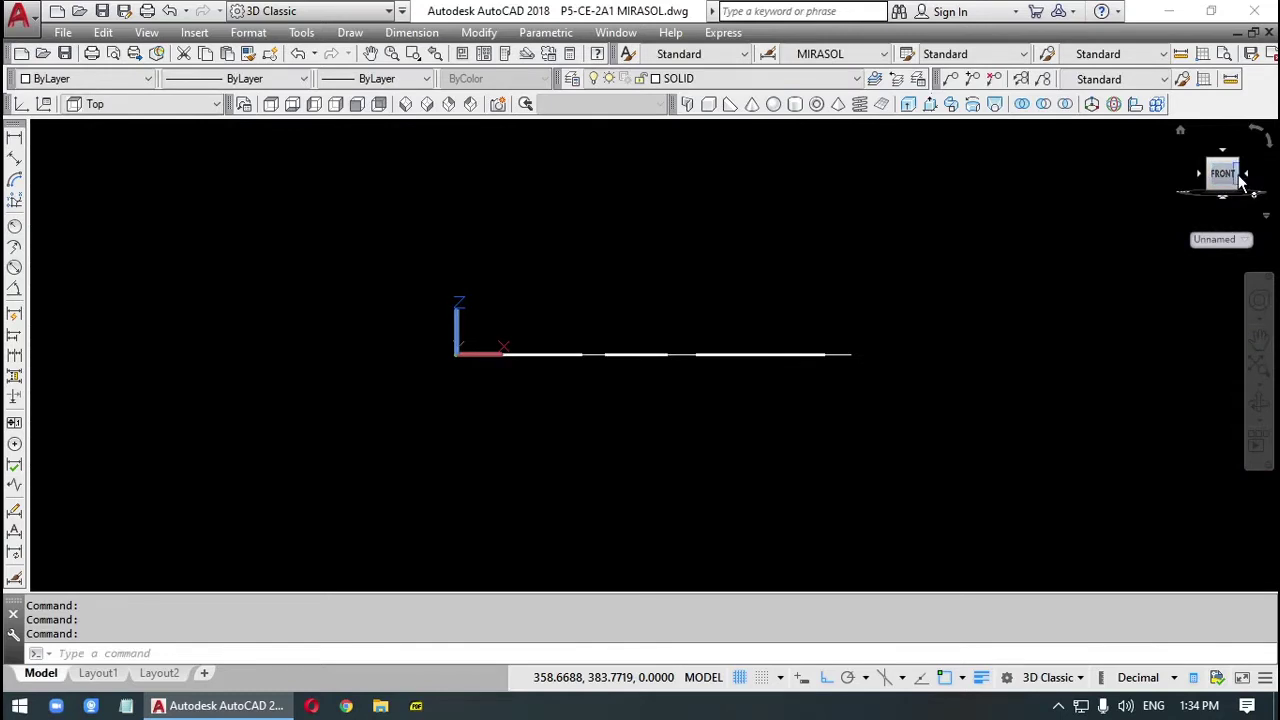
left_click(1243, 175)
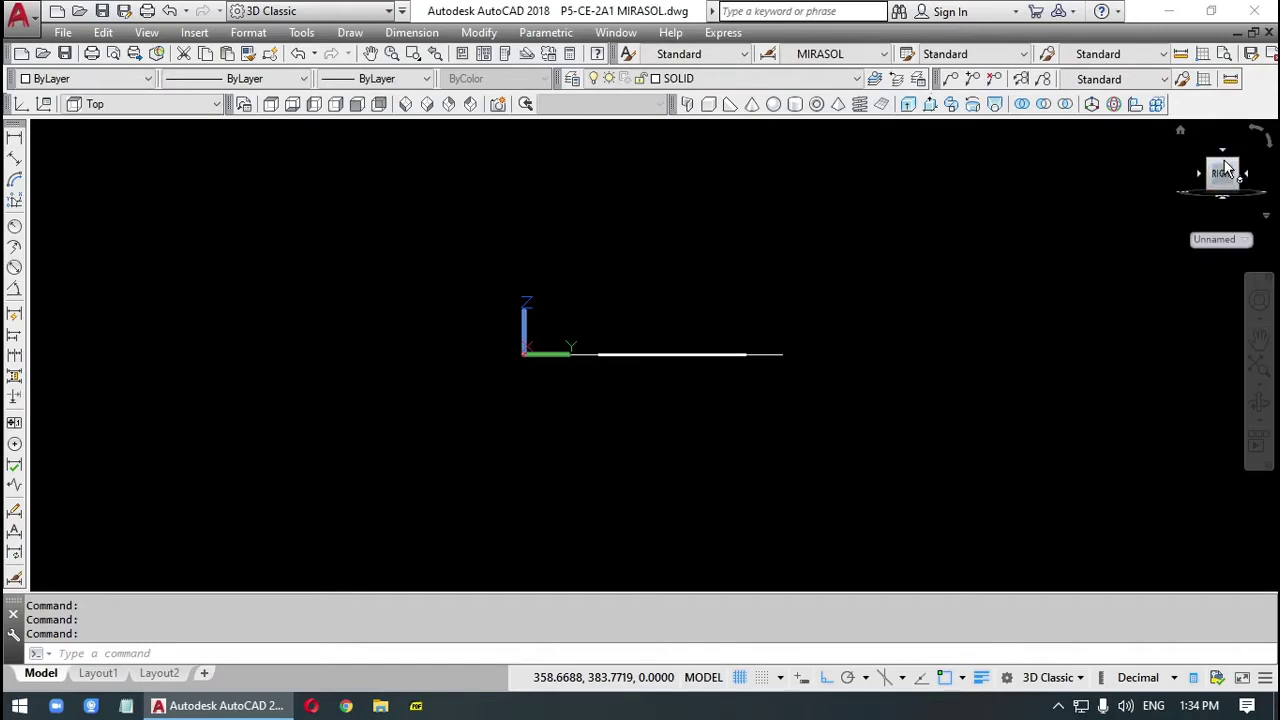
left_click(1223, 153)
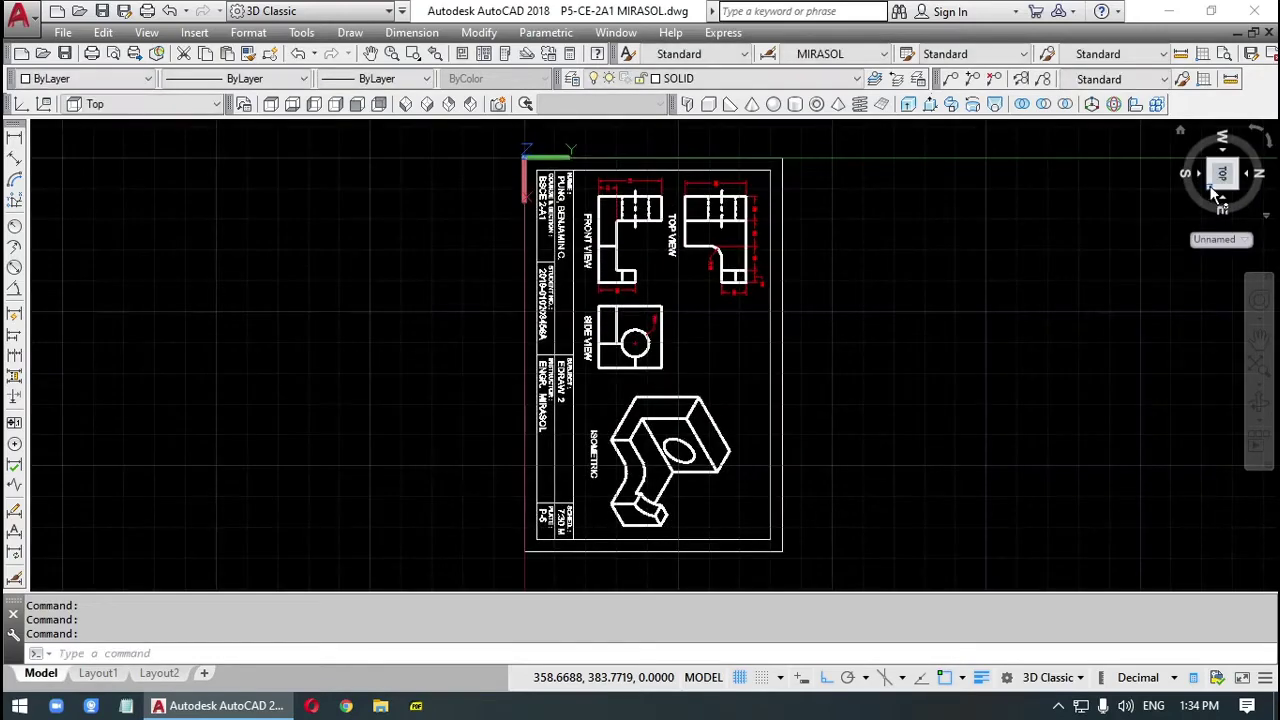
left_click(1213, 193)
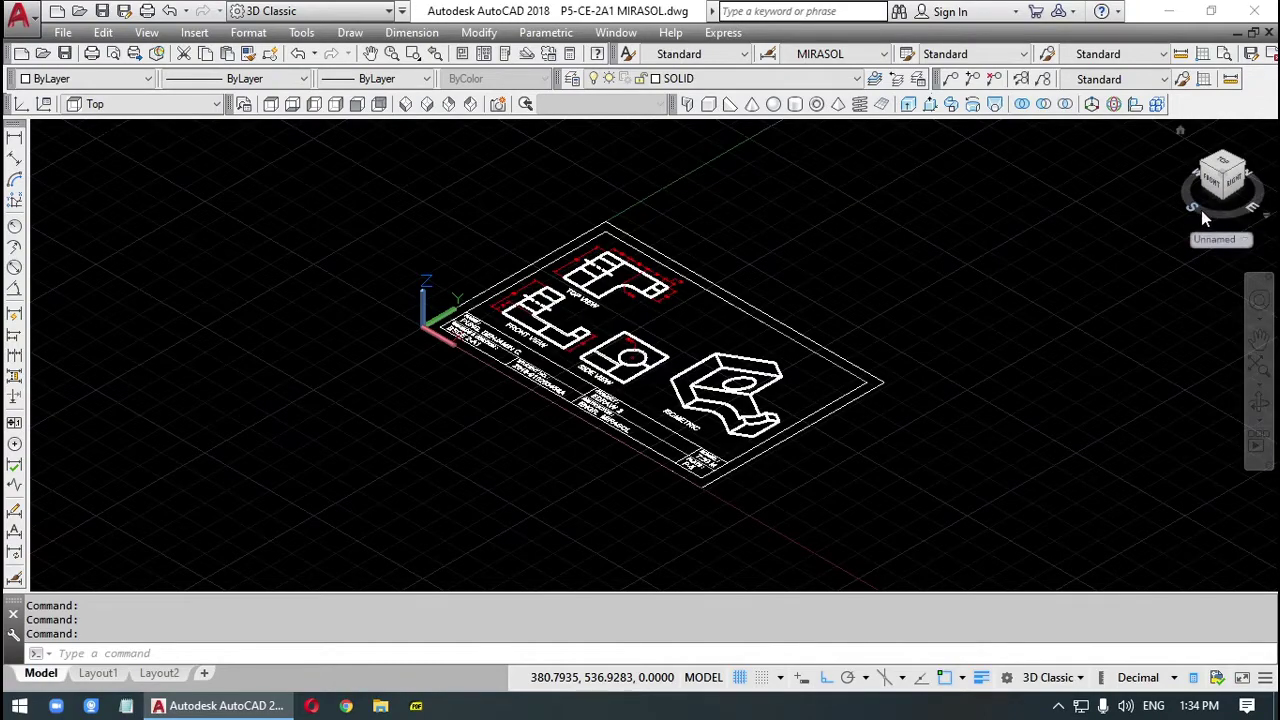
Step: Orbit with the ViewCube, pan the sheet right, then zoom to extents
mouse_move(1203, 209)
left_mouse_down()
mouse_move(1258, 206)
mouse_move(1222, 192)
mouse_move(1229, 179)
left_mouse_up()
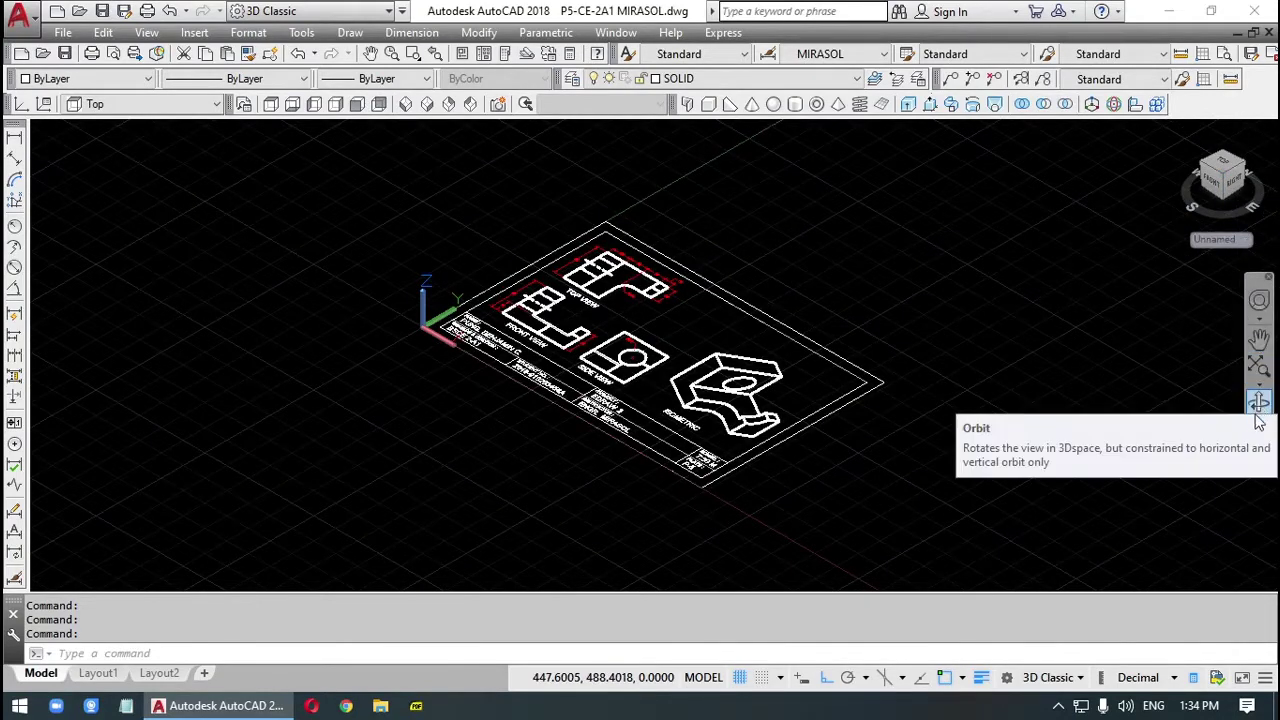
left_click(1259, 340)
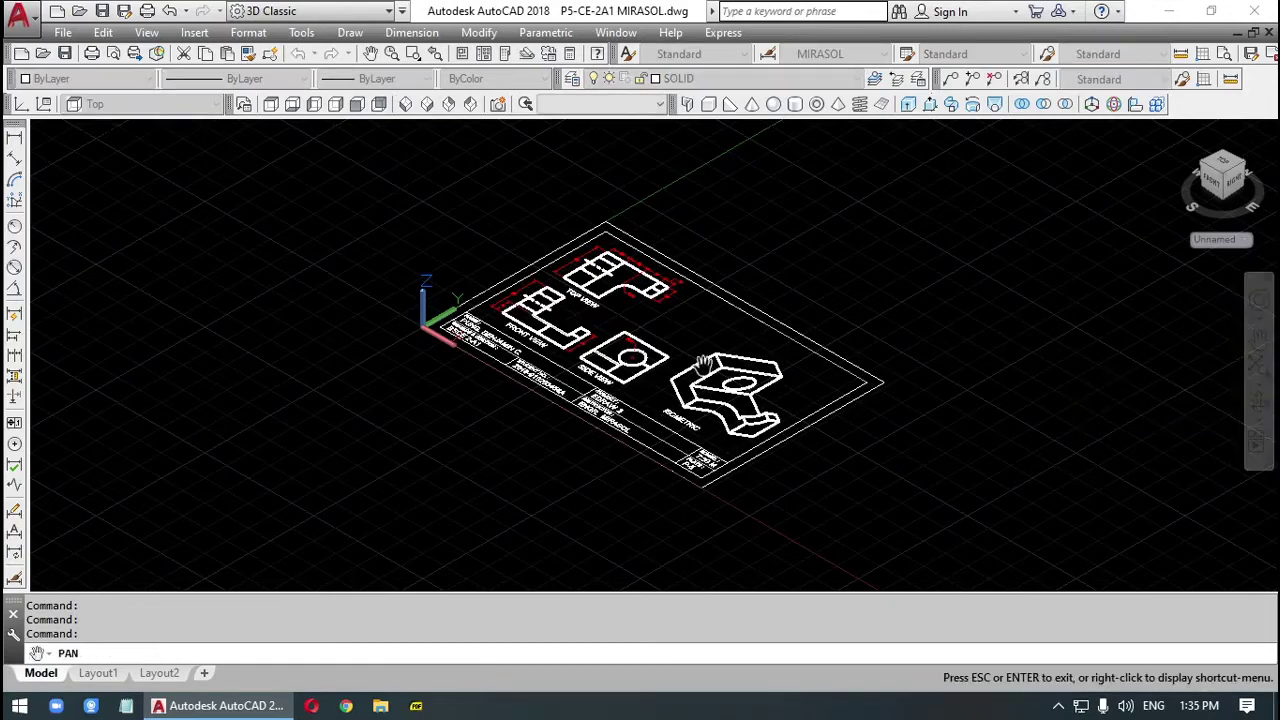
mouse_move(625, 377)
left_mouse_down()
mouse_move(785, 392)
mouse_move(580, 354)
mouse_move(750, 347)
left_mouse_up()
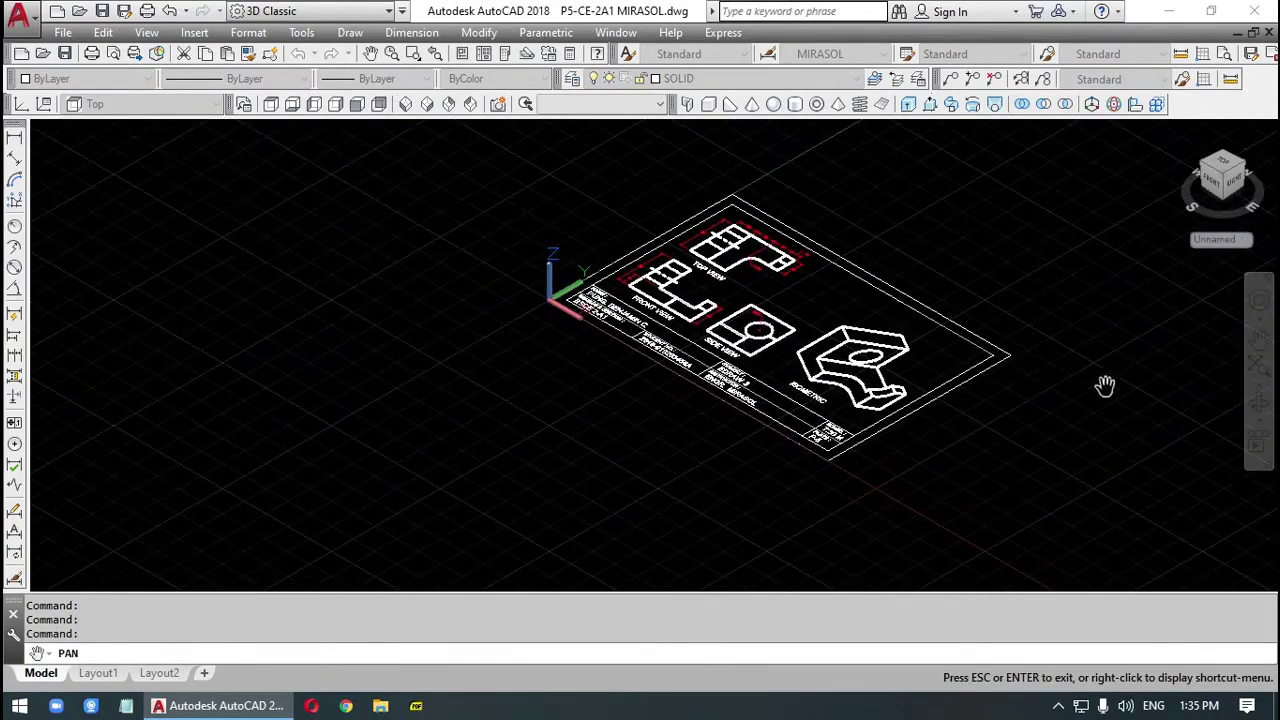
left_click(1259, 372)
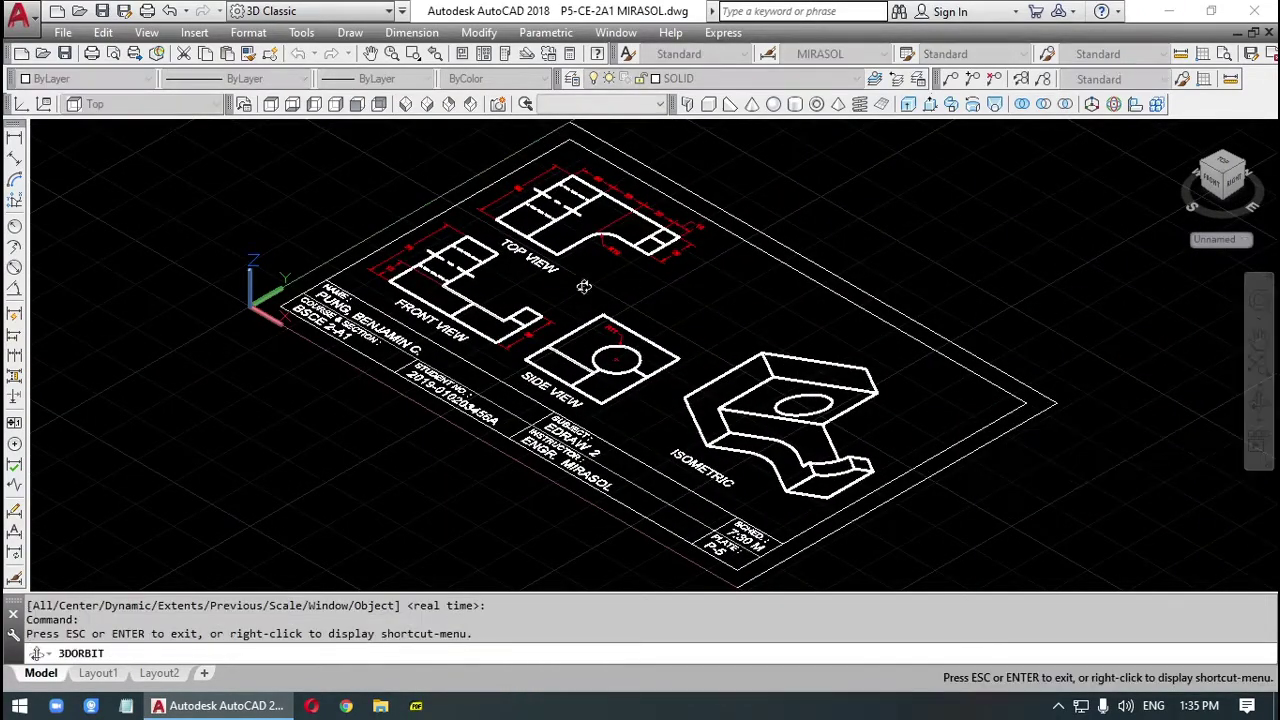
Step: Orbit the sheet toward a near-frontal view and pan it slightly up and left
left_click_drag(569, 289, 687, 413)
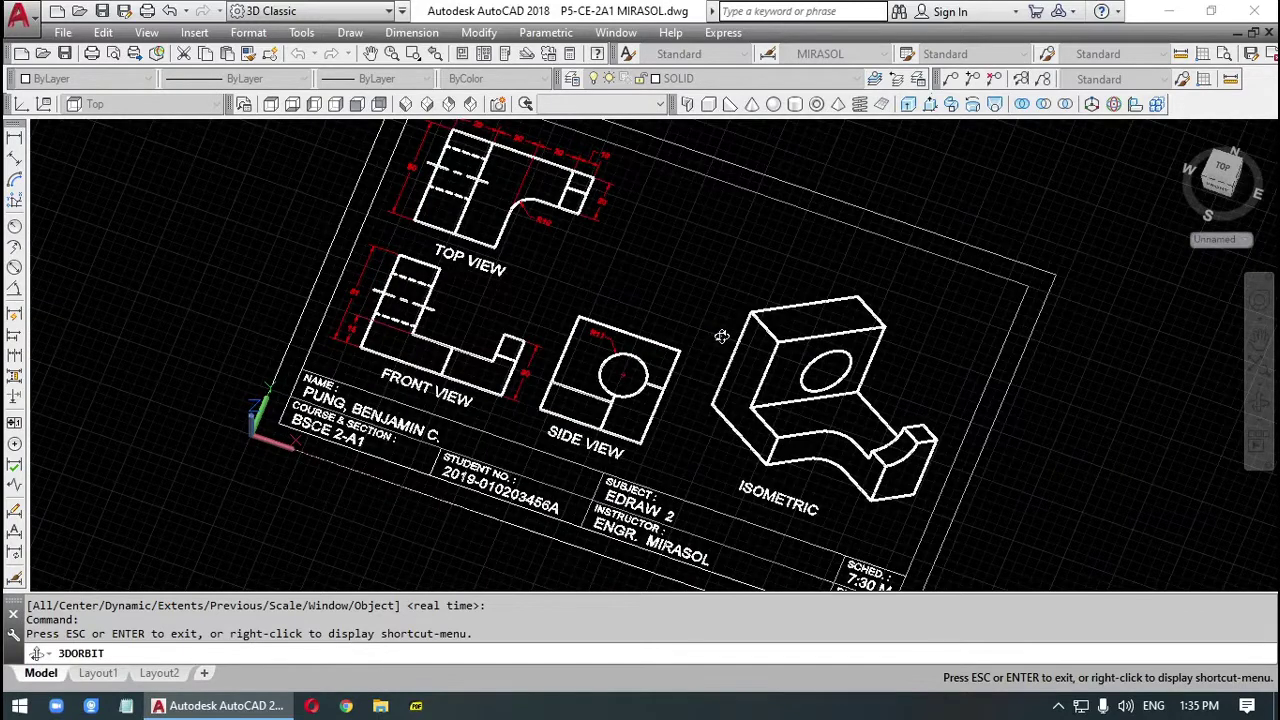
key("Escape")
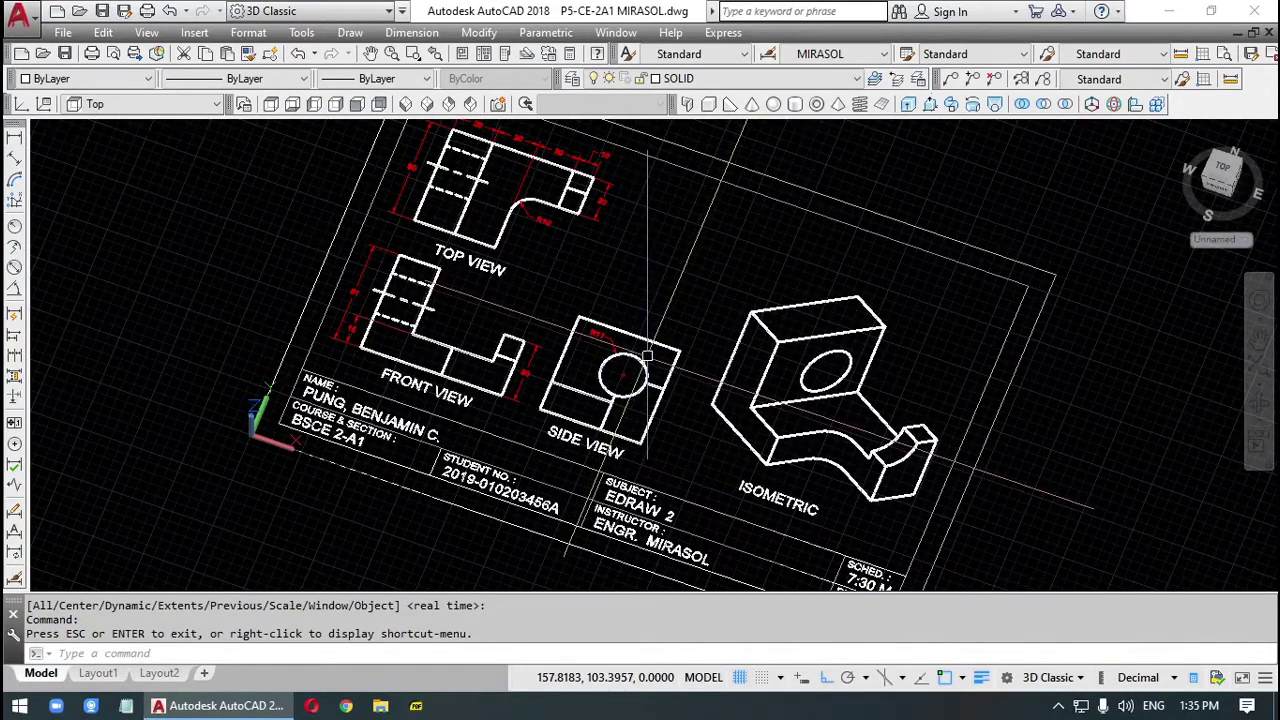
scroll(527, 352, "up", 6)
scroll(527, 352, "down", 6)
scroll(527, 352, "up", 6)
scroll(527, 352, "down", 8)
scroll(527, 352, "down", 2)
scroll(527, 352, "up", 4)
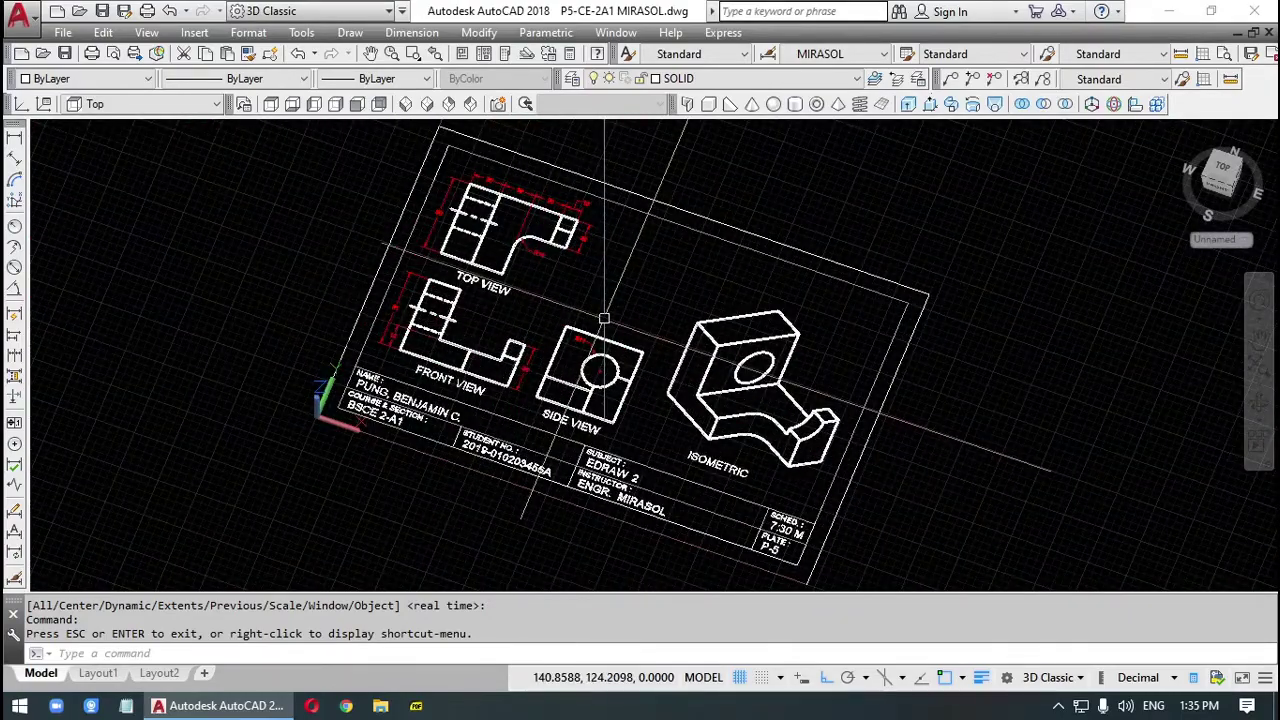
mouse_move(605, 318)
middle_mouse_down()
mouse_move(680, 300)
mouse_move(560, 303)
mouse_move(735, 305)
mouse_move(650, 312)
mouse_move(704, 310)
middle_mouse_up()
key("Escape")
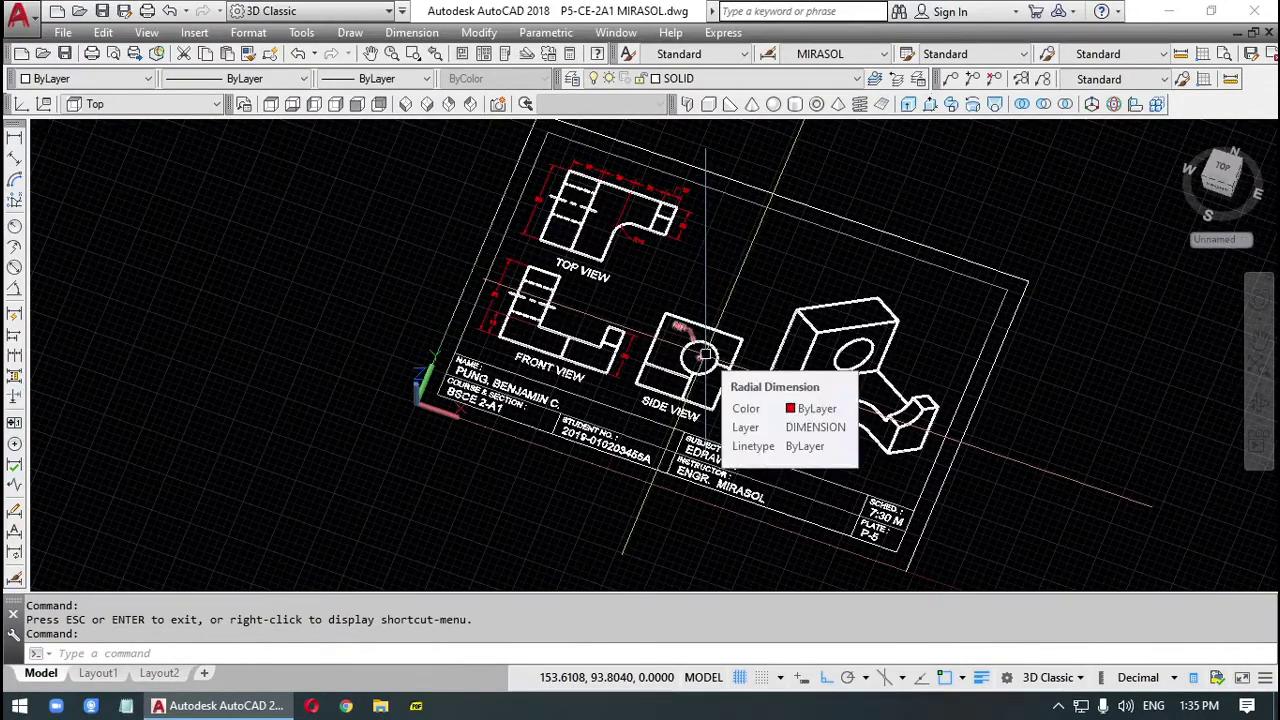
Step: Orbit the sheet through several tilted angles and back to a flat top view
middle_click_drag(705, 355, 718, 305, "shift")
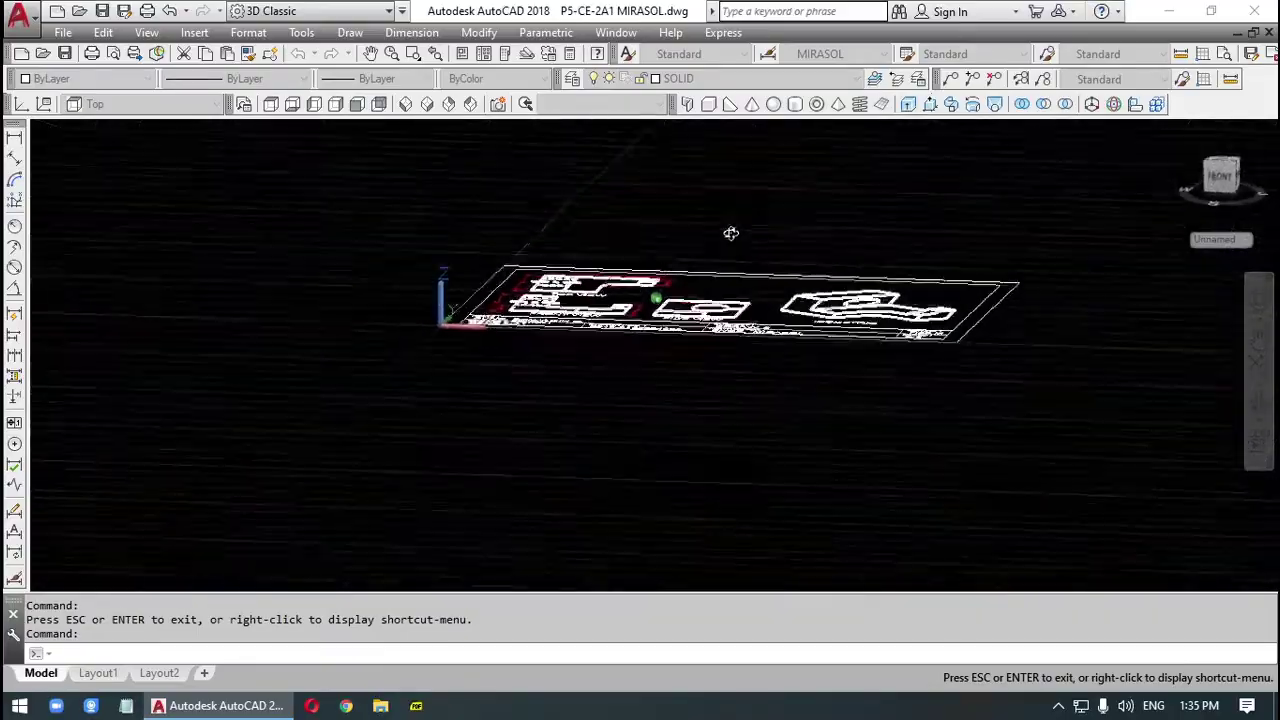
middle_click_drag(732, 228, 782, 181, "shift")
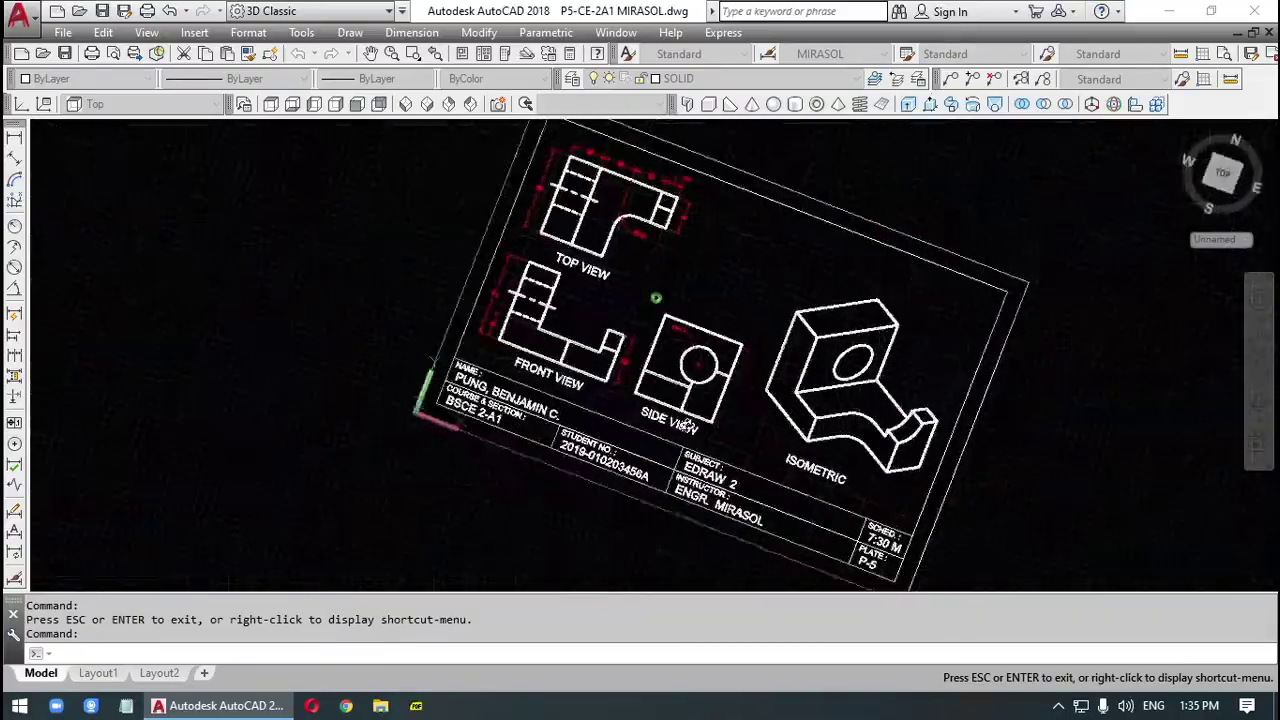
mouse_move(672, 427)
middle_mouse_down("shift")
mouse_move(787, 349)
mouse_move(556, 367)
mouse_move(634, 361)
mouse_move(560, 366)
mouse_move(700, 396)
mouse_move(678, 408)
mouse_move(623, 309)
mouse_move(720, 376)
mouse_move(629, 423)
mouse_move(703, 363)
mouse_move(690, 380)
mouse_move(660, 330)
mouse_move(609, 368)
middle_mouse_up("shift")
middle_click_drag(643, 219, 753, 169, "shift")
middle_click_drag(929, 304, 697, 437, "shift")
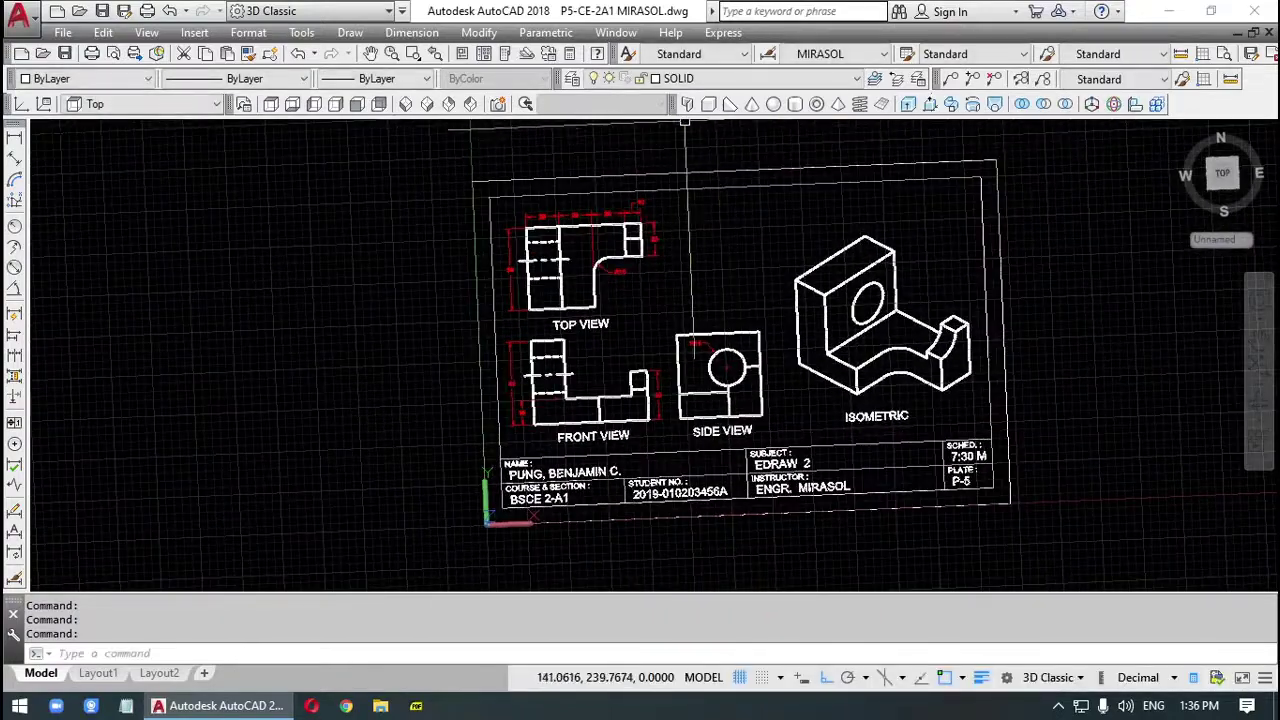
Step: Switch to the SE Isometric view and pan the sheet up and left
left_click(427, 105)
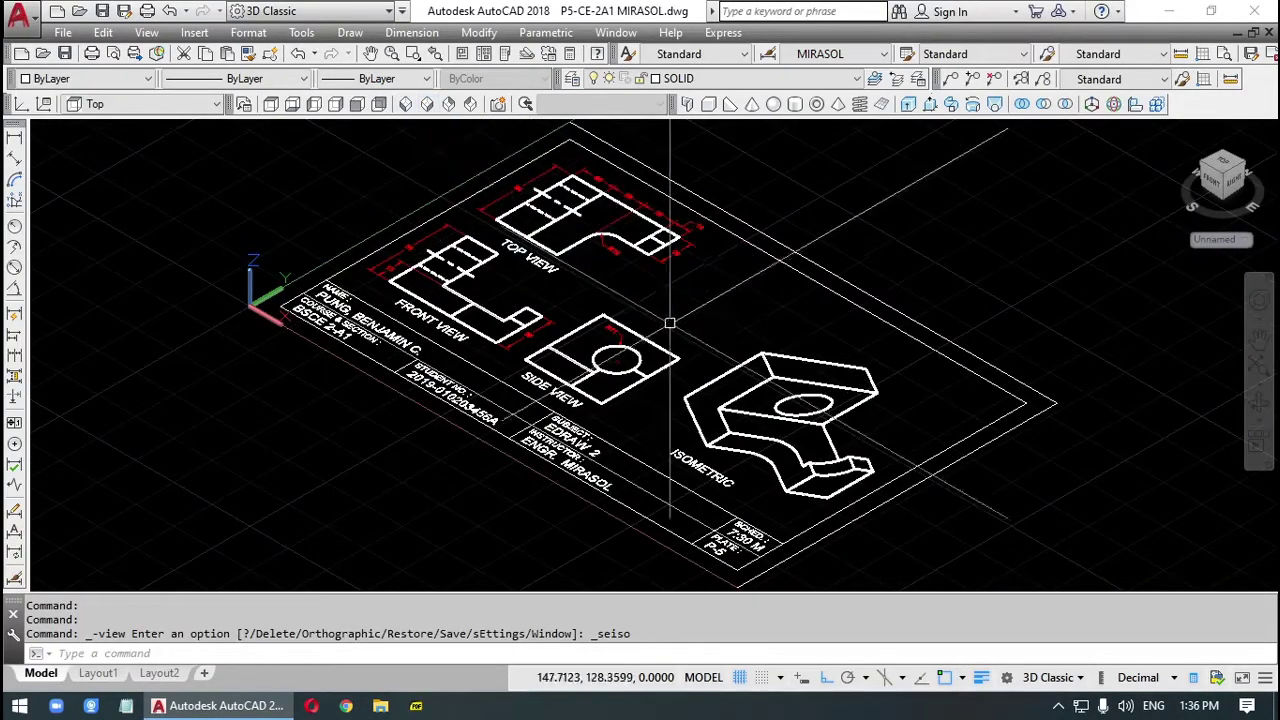
mouse_move(678, 332)
middle_mouse_down()
mouse_move(527, 231)
mouse_move(563, 320)
middle_mouse_up()
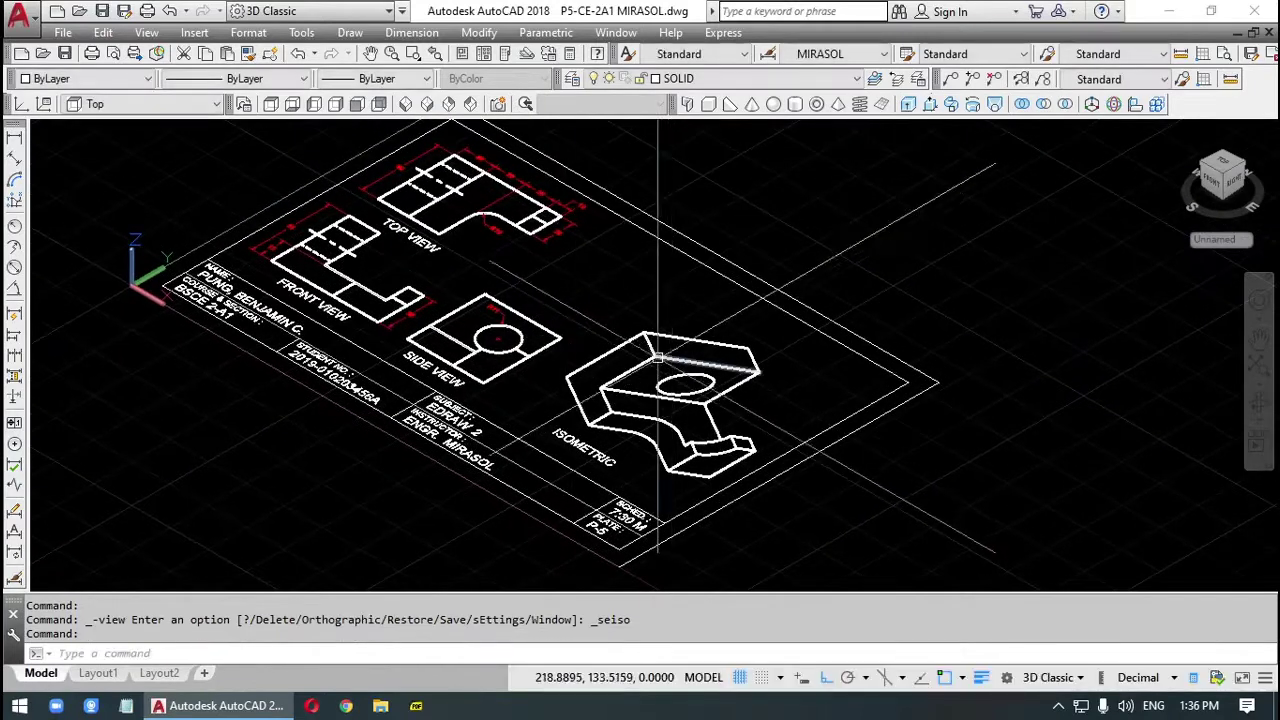
key("Escape")
key("Escape")
Step: Copy the dimensioned top view with CO and place it in empty space right of the sheet
type("co")
key("Return")
left_click(514, 168)
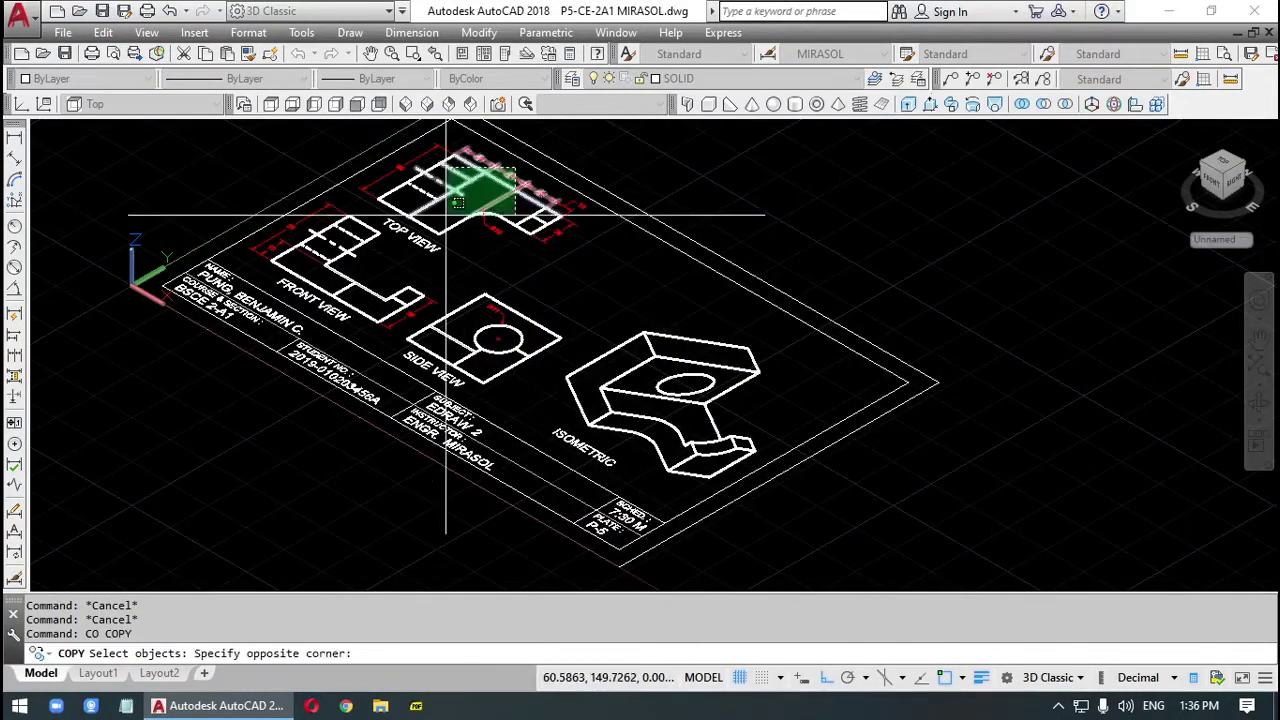
left_click(400, 218)
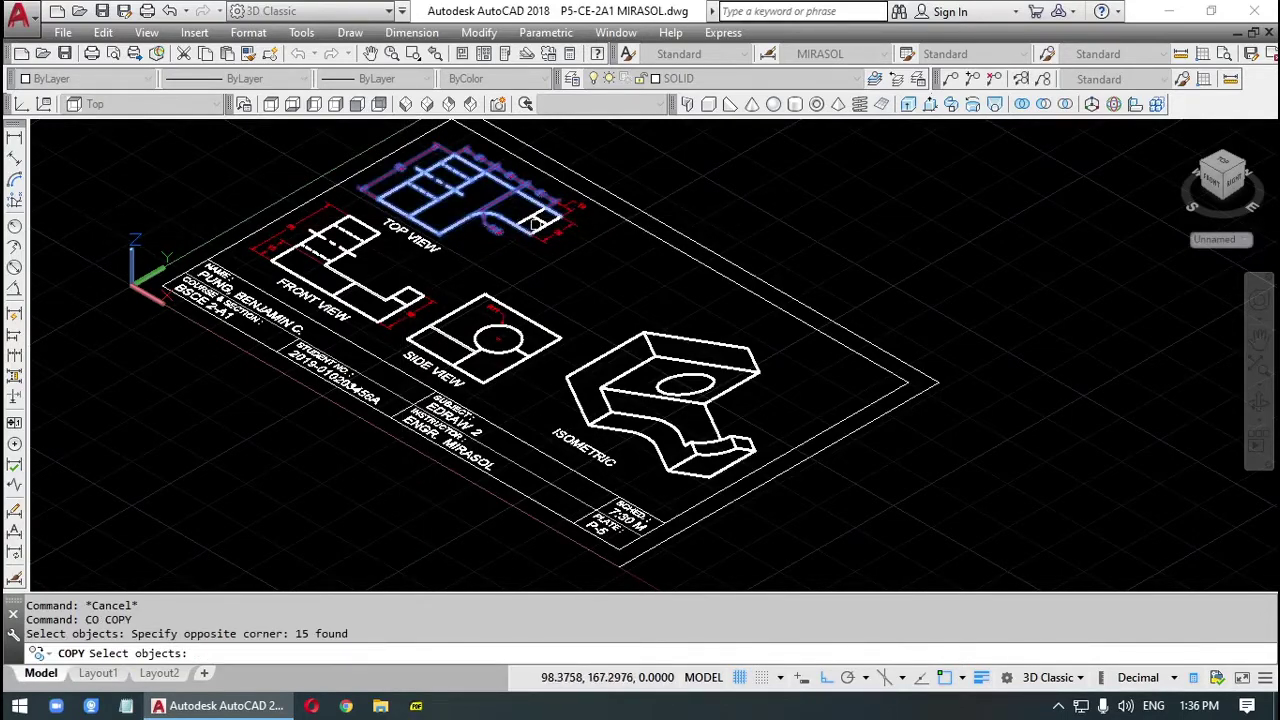
left_click(564, 233)
key("Return")
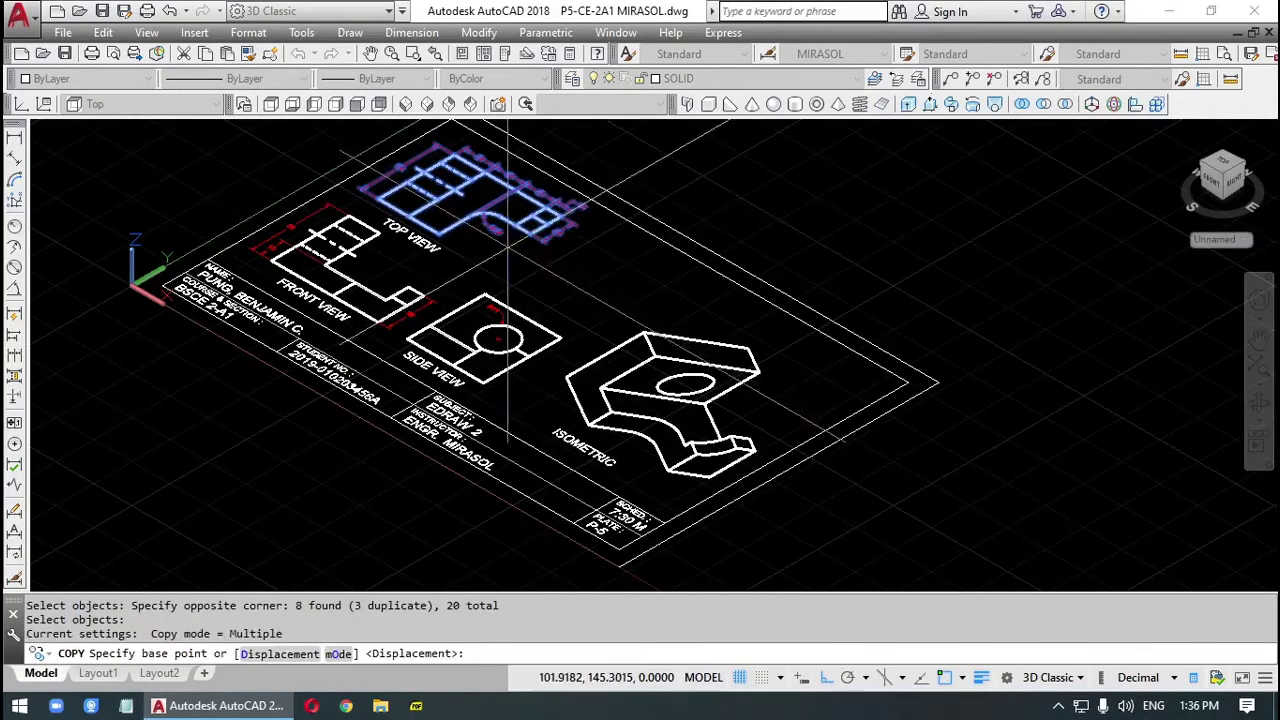
left_click(572, 222)
middle_click_drag(906, 391, 787, 340)
left_click_drag(787, 340, 735, 302)
key("Escape")
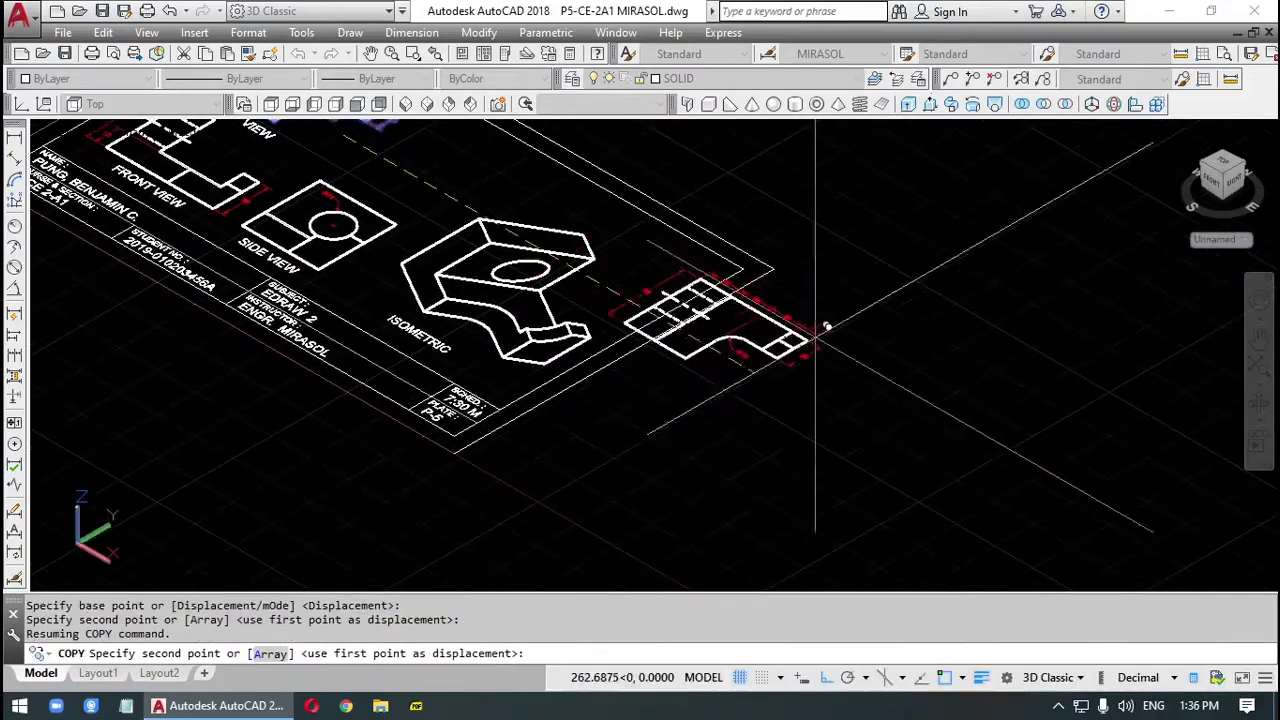
left_click(915, 403)
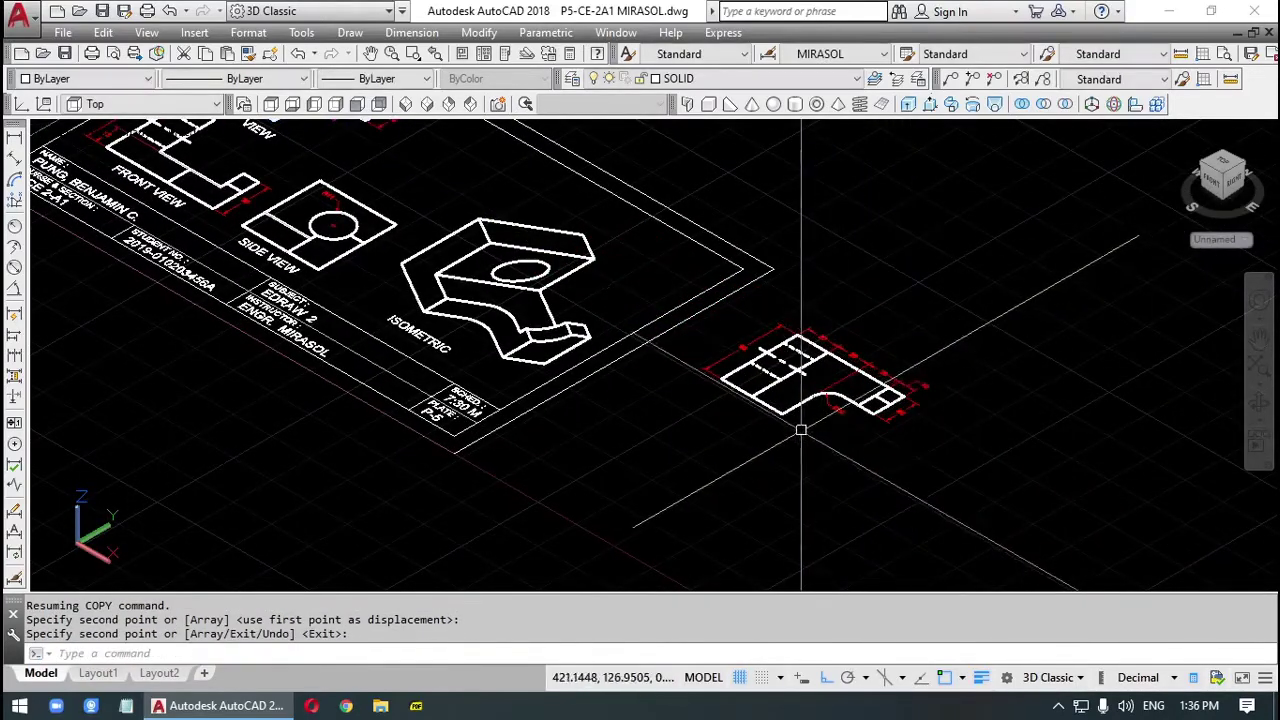
scroll(800, 420, "up", 4)
middle_click_drag(797, 414, 700, 486)
Step: Finish the copy, then turn the DIMENSION layer off and back on
key("Return")
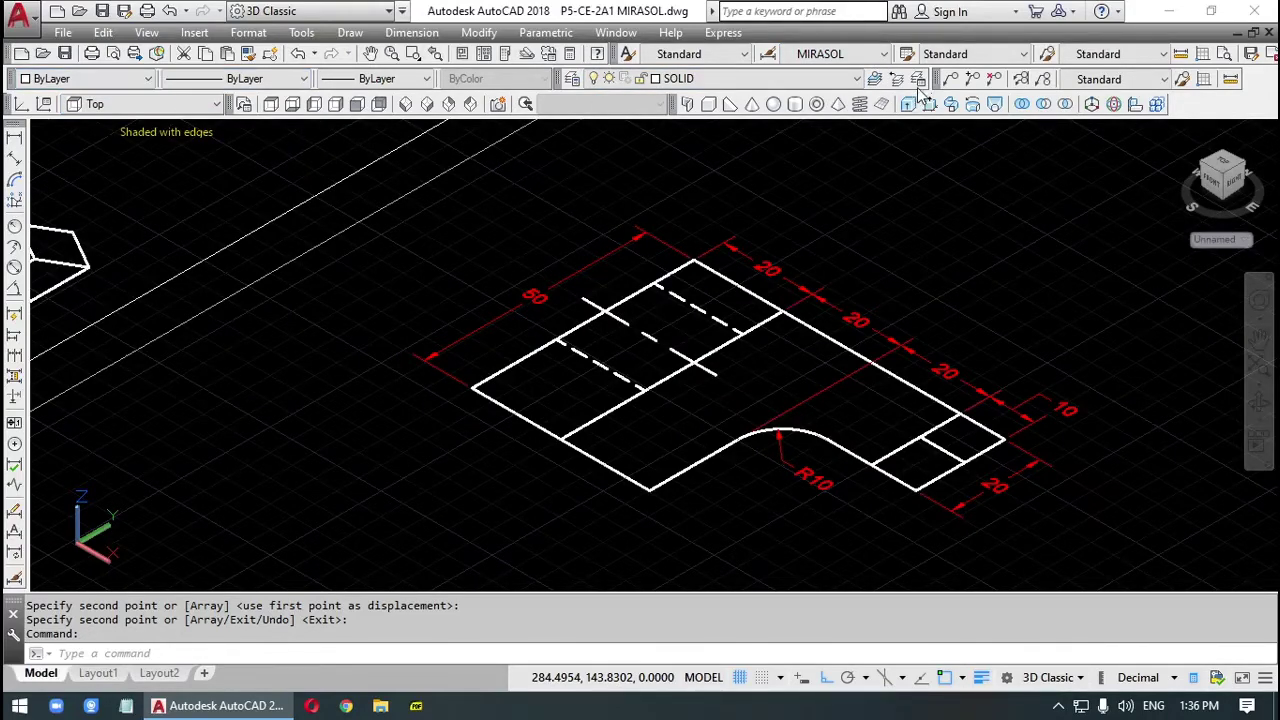
left_click(858, 80)
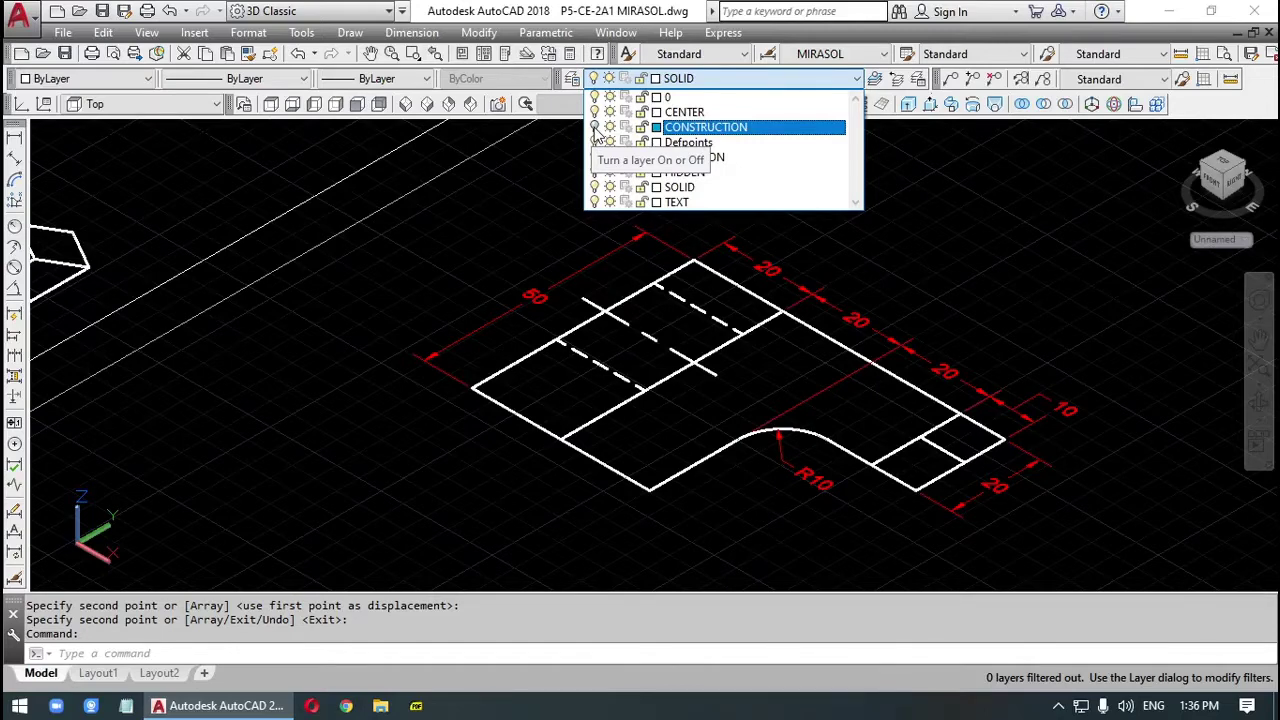
left_click(594, 158)
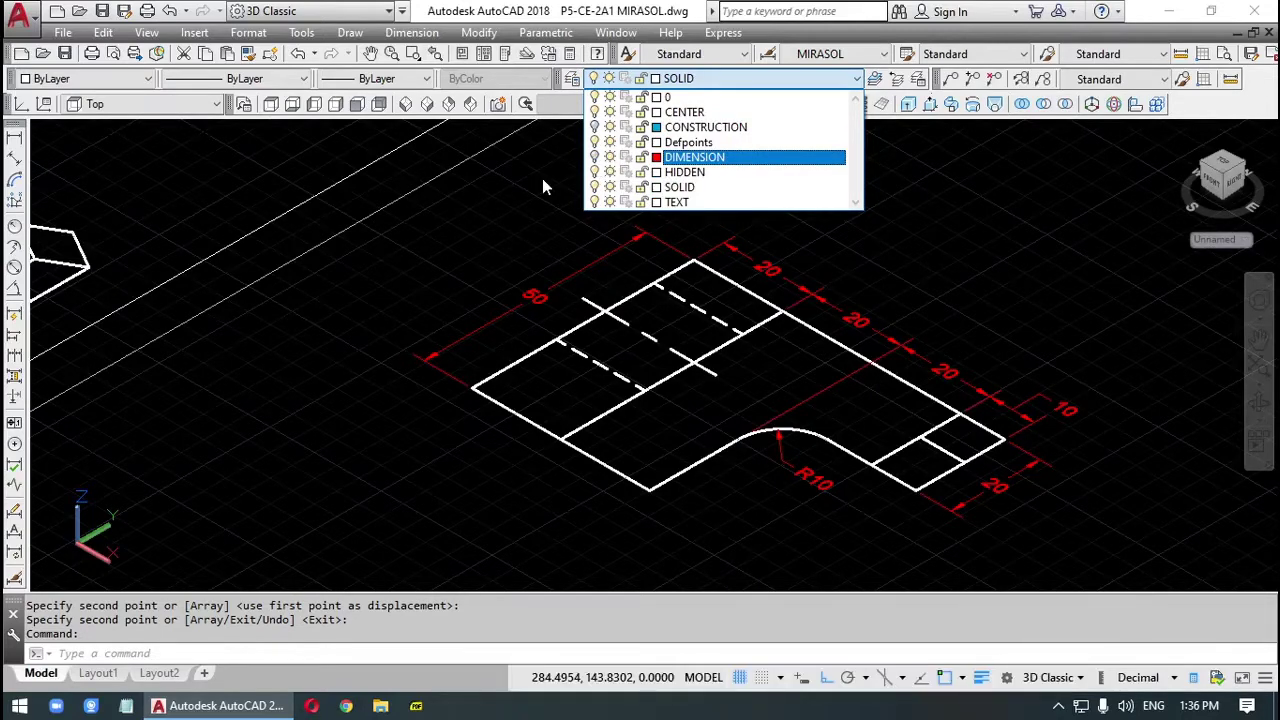
left_click(523, 208)
scroll(650, 302, "down", 9)
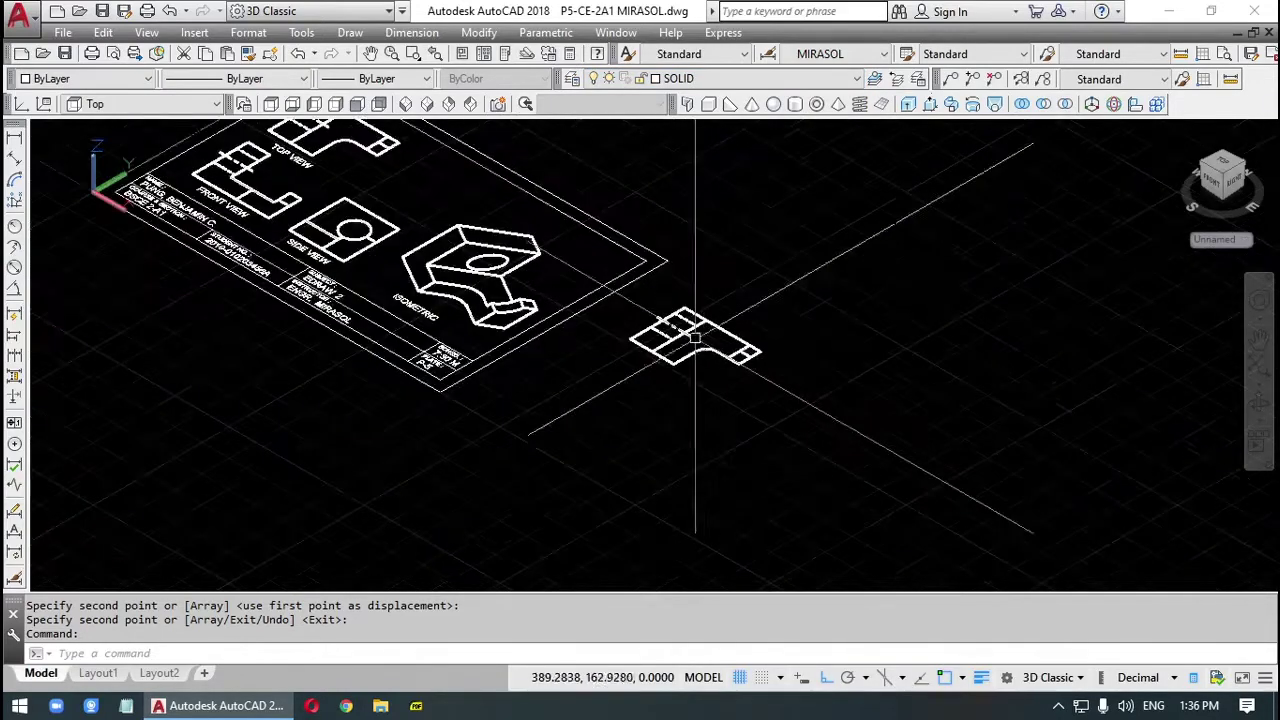
scroll(395, 226, "up", 3)
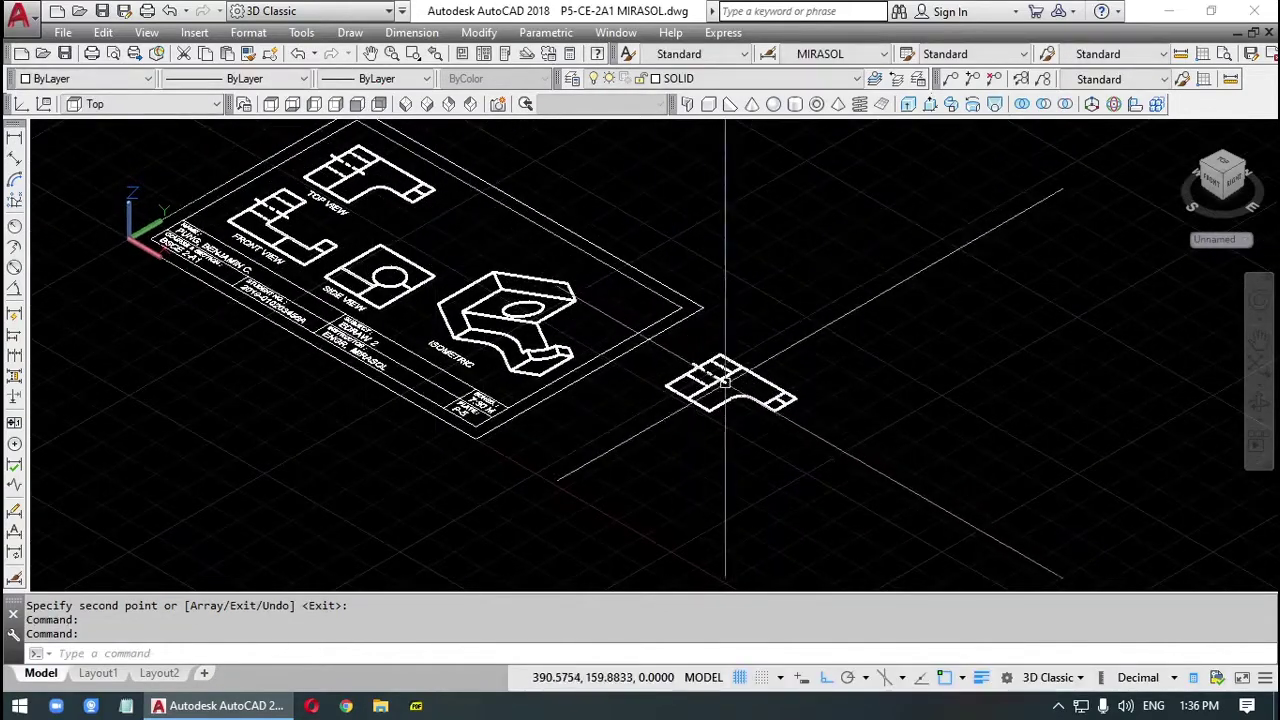
scroll(730, 380, "up", 5)
left_click(770, 80)
left_click(596, 158)
left_click(531, 237)
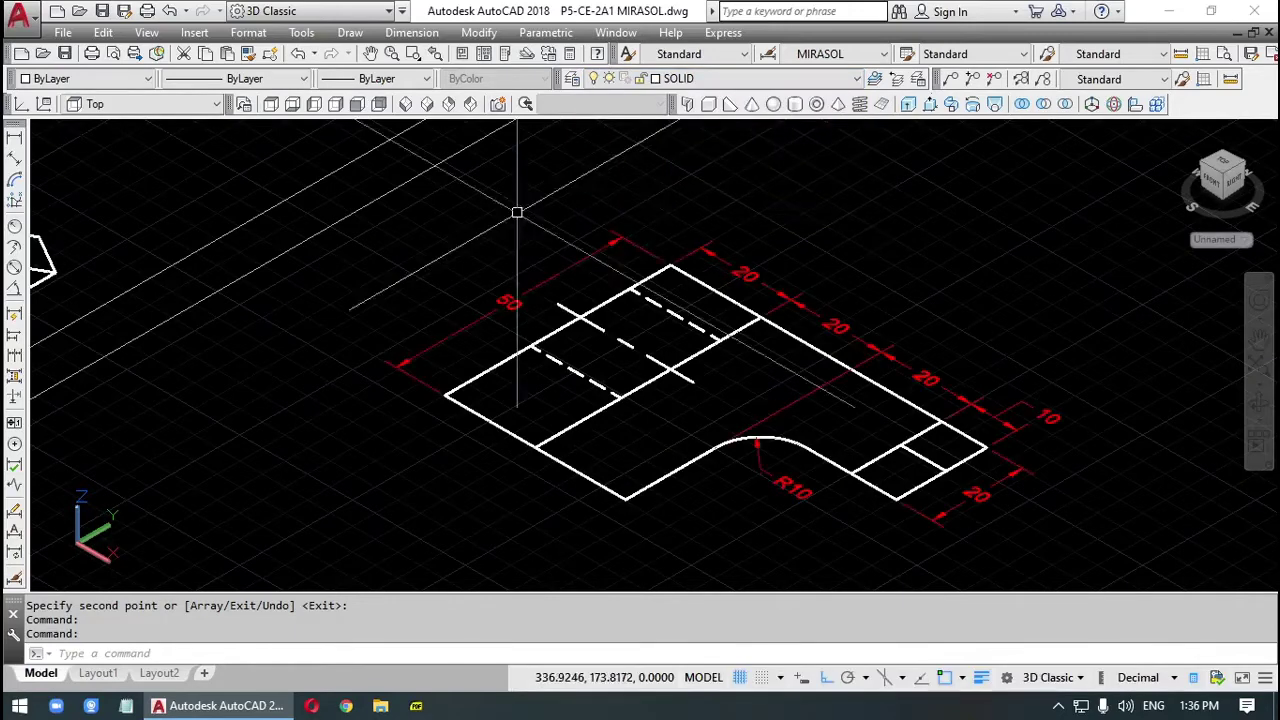
Step: Delete the copy's 50, 20 and 10 dimensions with Quick Properties turned off
left_click(543, 287)
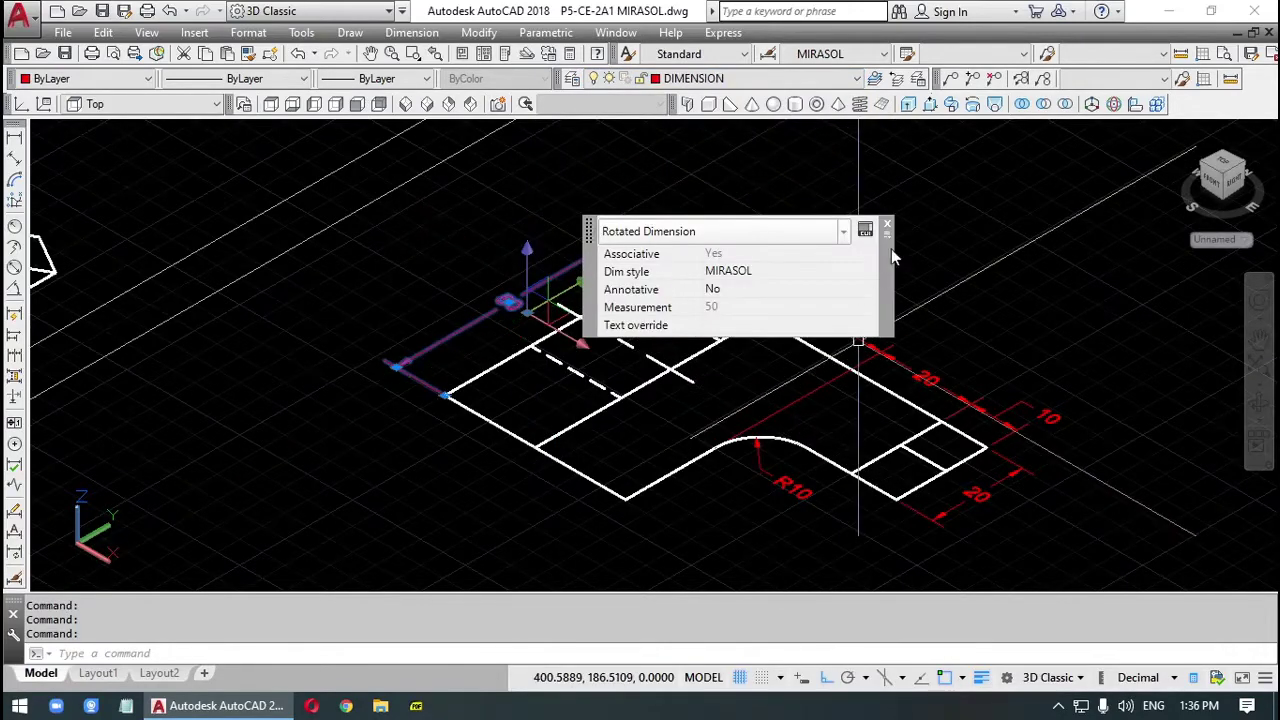
left_click(1195, 679)
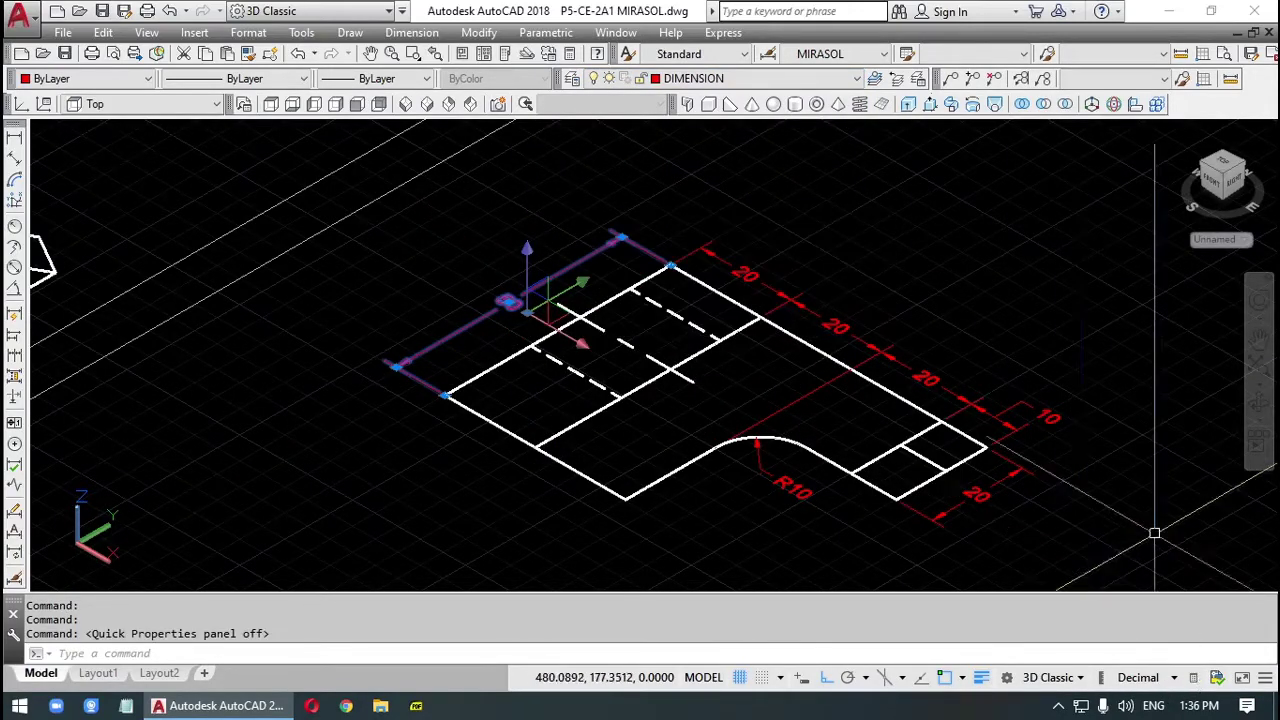
left_click(826, 322)
left_click(920, 368)
left_click(1009, 428)
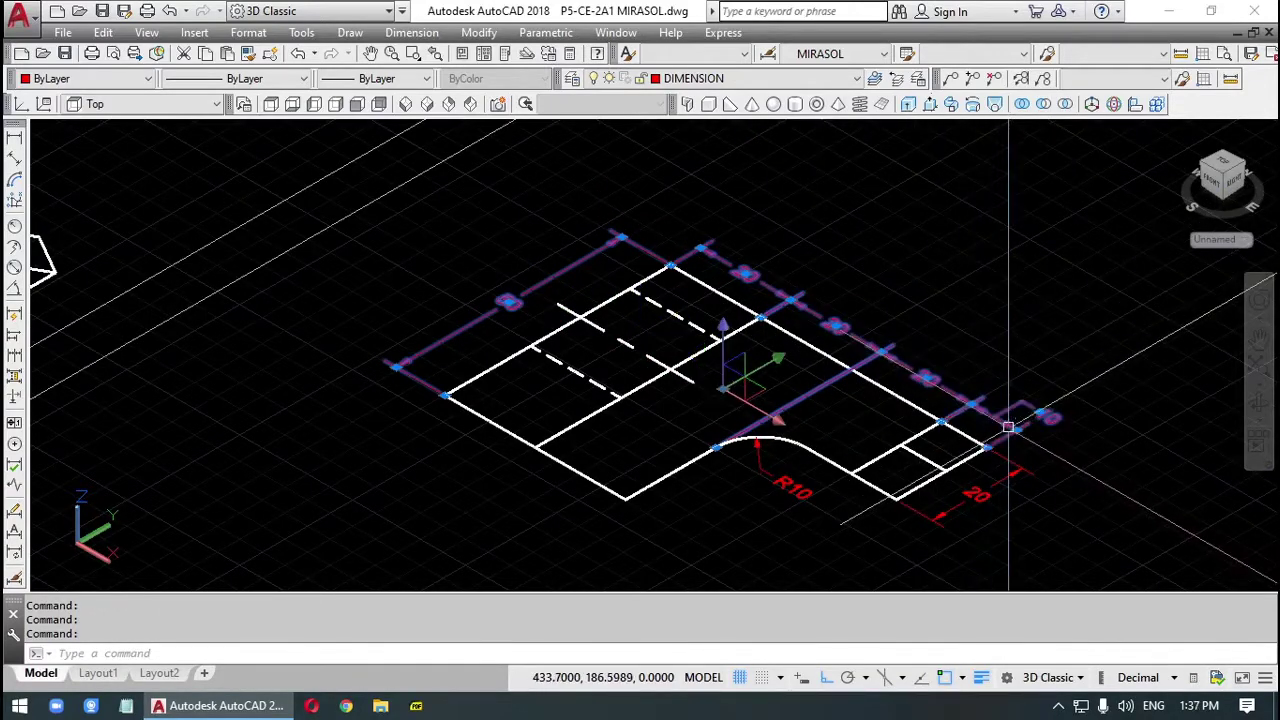
left_click(1015, 472)
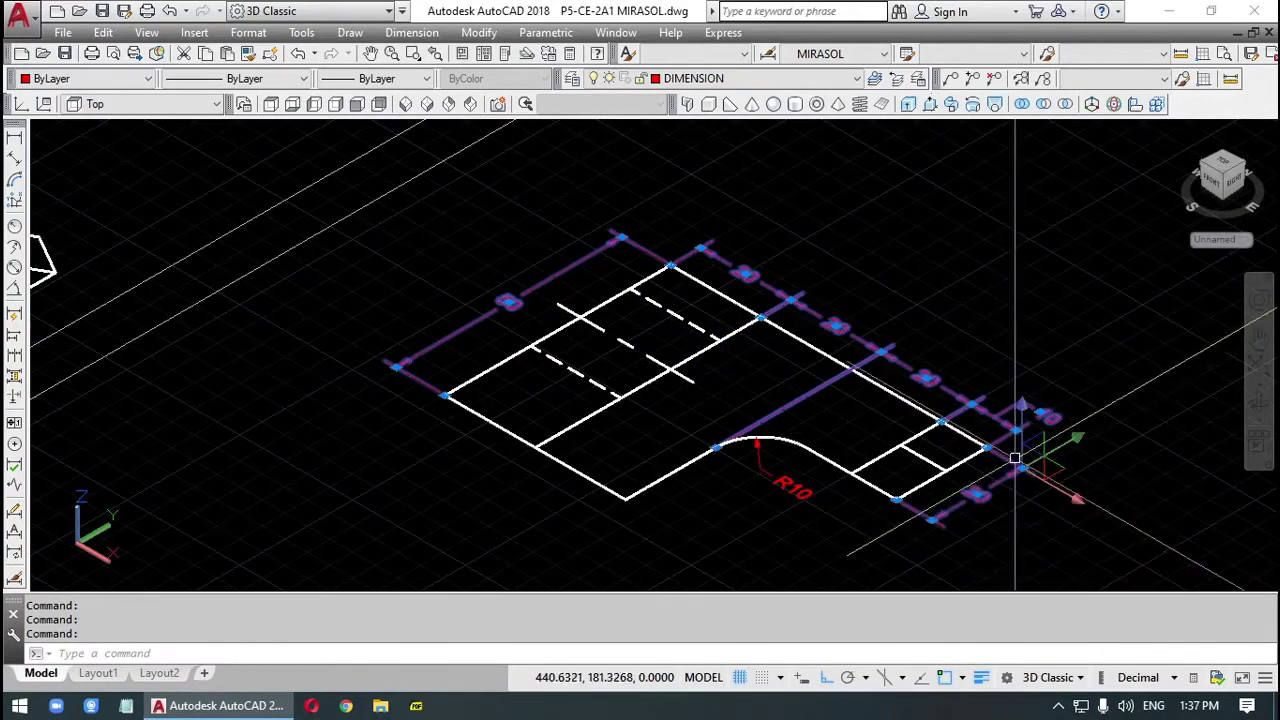
key("Delete")
left_click(812, 490)
Step: Delete the copy's R10 dimension and pan the view to the right
left_click(757, 445)
key("Delete")
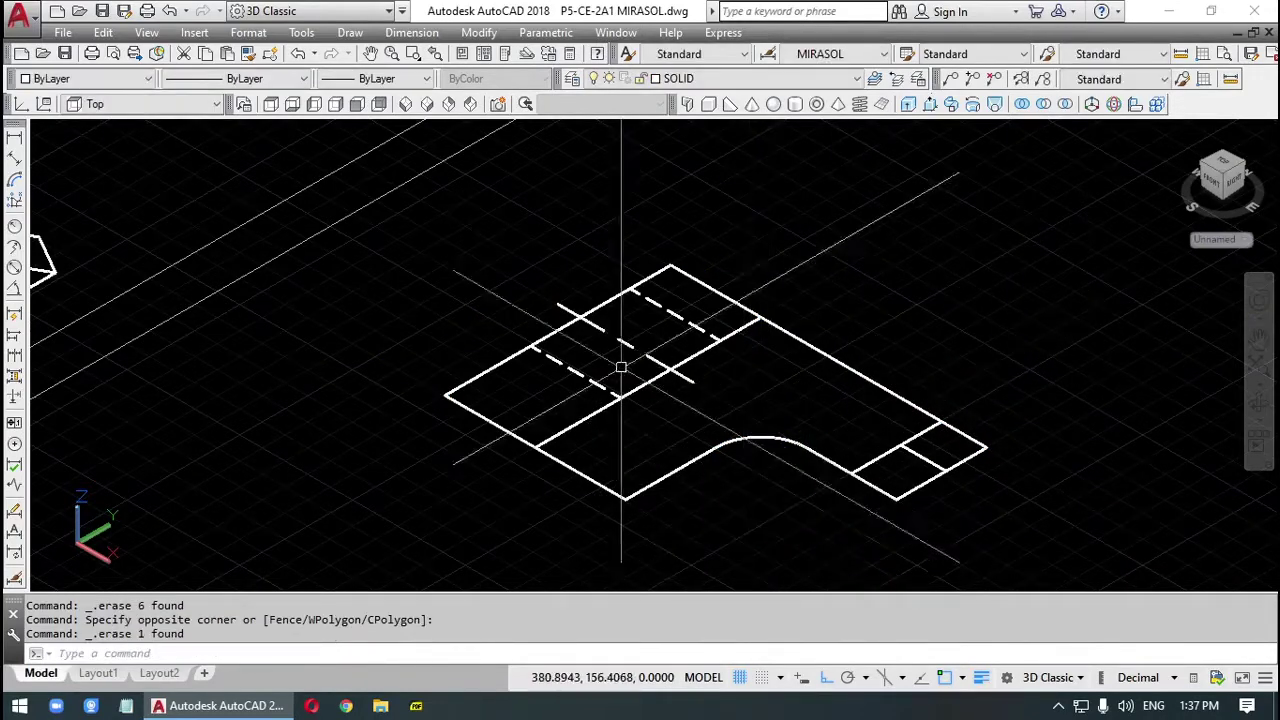
scroll(609, 409, "down", 3)
middle_click_drag(609, 409, 729, 443)
scroll(733, 398, "up", 2)
scroll(733, 398, "up", 2)
Step: Delete the four dashed hidden lines on the copied top view
left_click(765, 360)
left_click(700, 425)
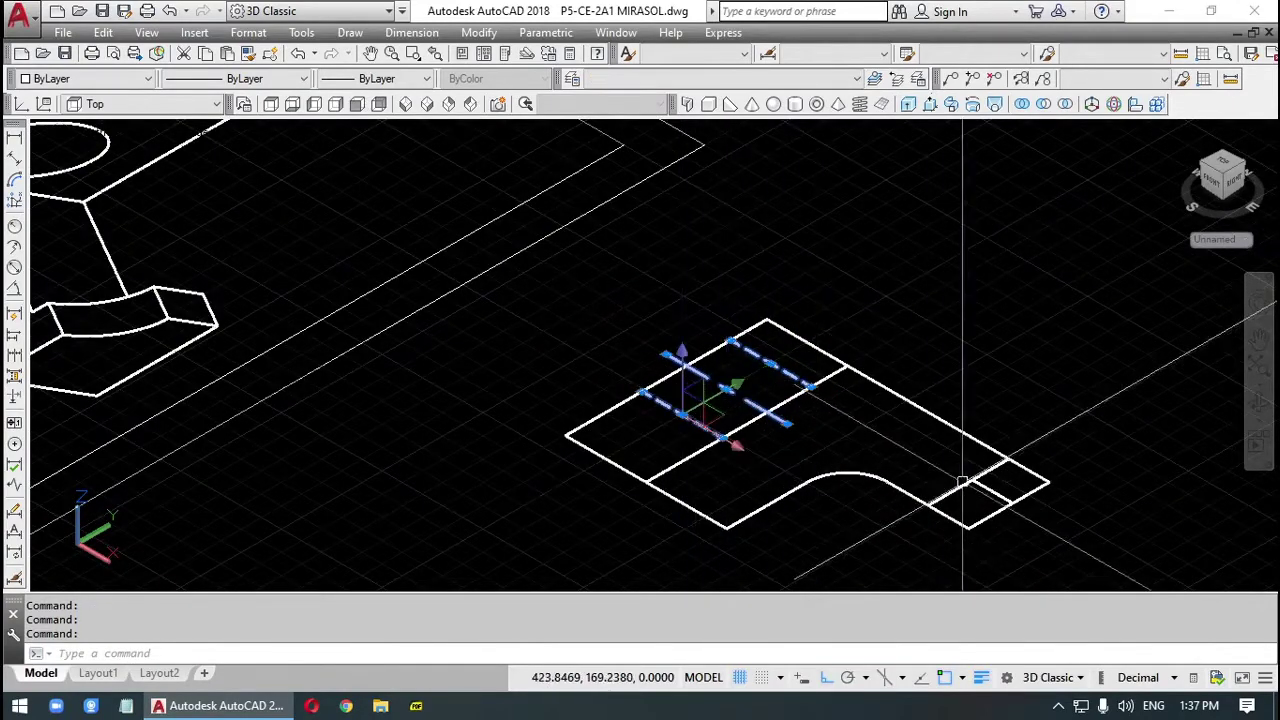
left_click(992, 490)
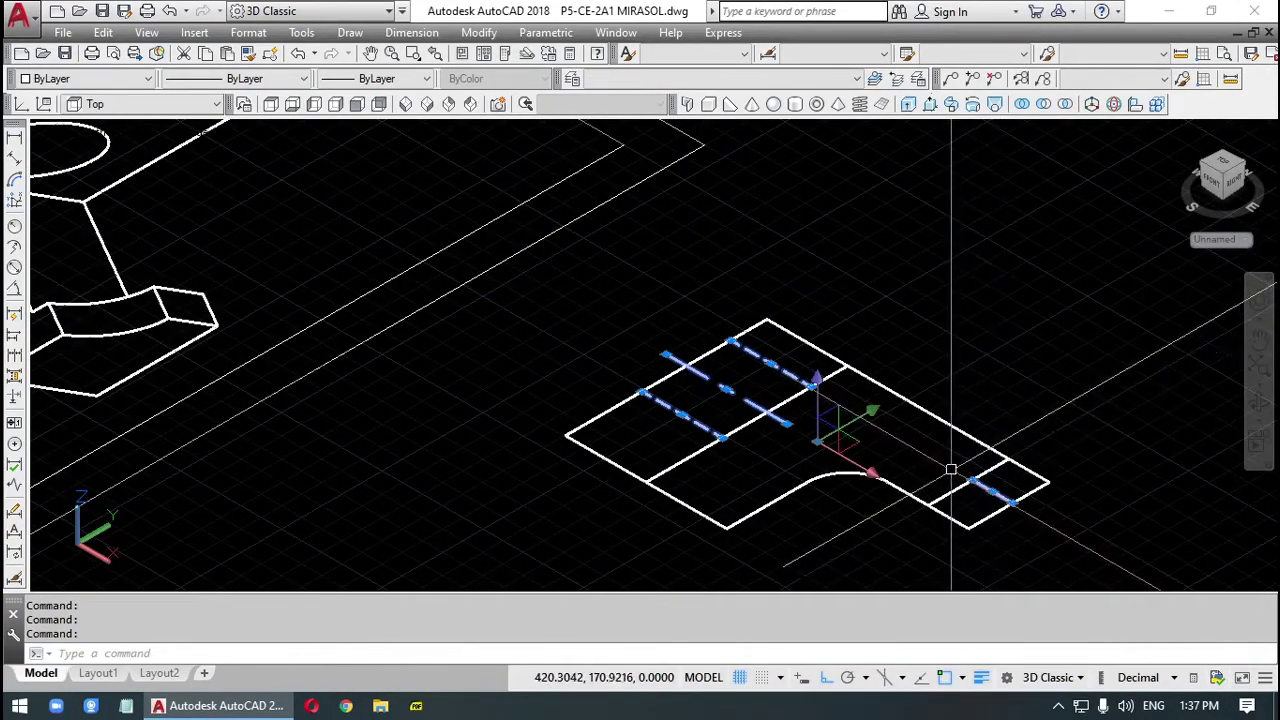
key("Delete")
mouse_move(757, 449)
middle_mouse_down()
mouse_move(763, 397)
mouse_move(729, 397)
middle_mouse_up()
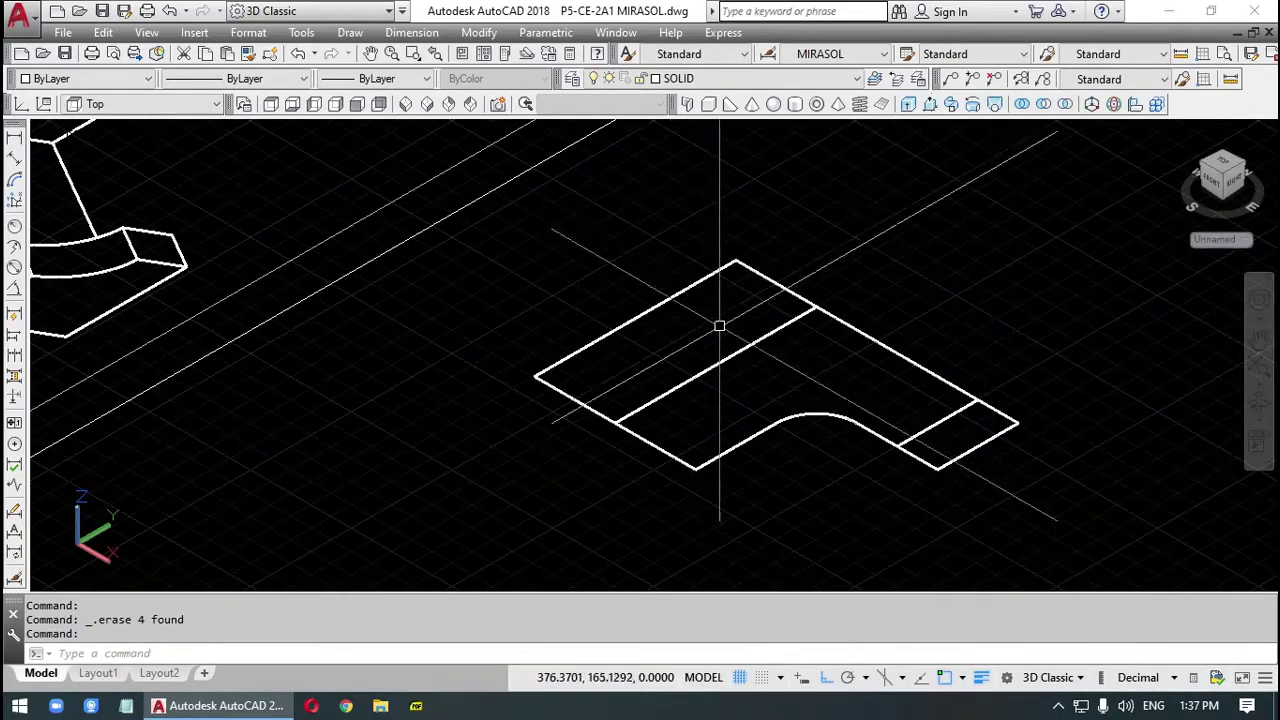
scroll(720, 332, "down", 2)
middle_click_drag(723, 353, 736, 355)
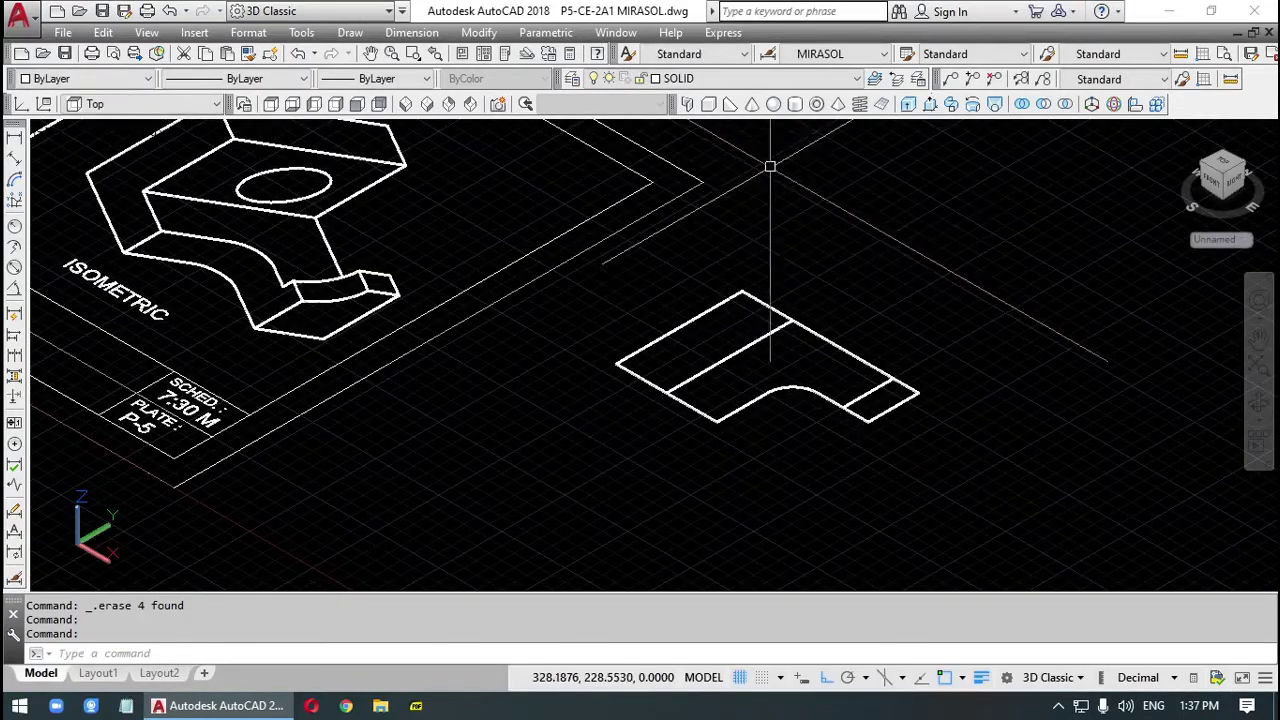
Step: Draw a 51-unit-tall box from two opposite corners of the outline's rectangular end
left_click(708, 105)
left_click(617, 363)
left_click(793, 322)
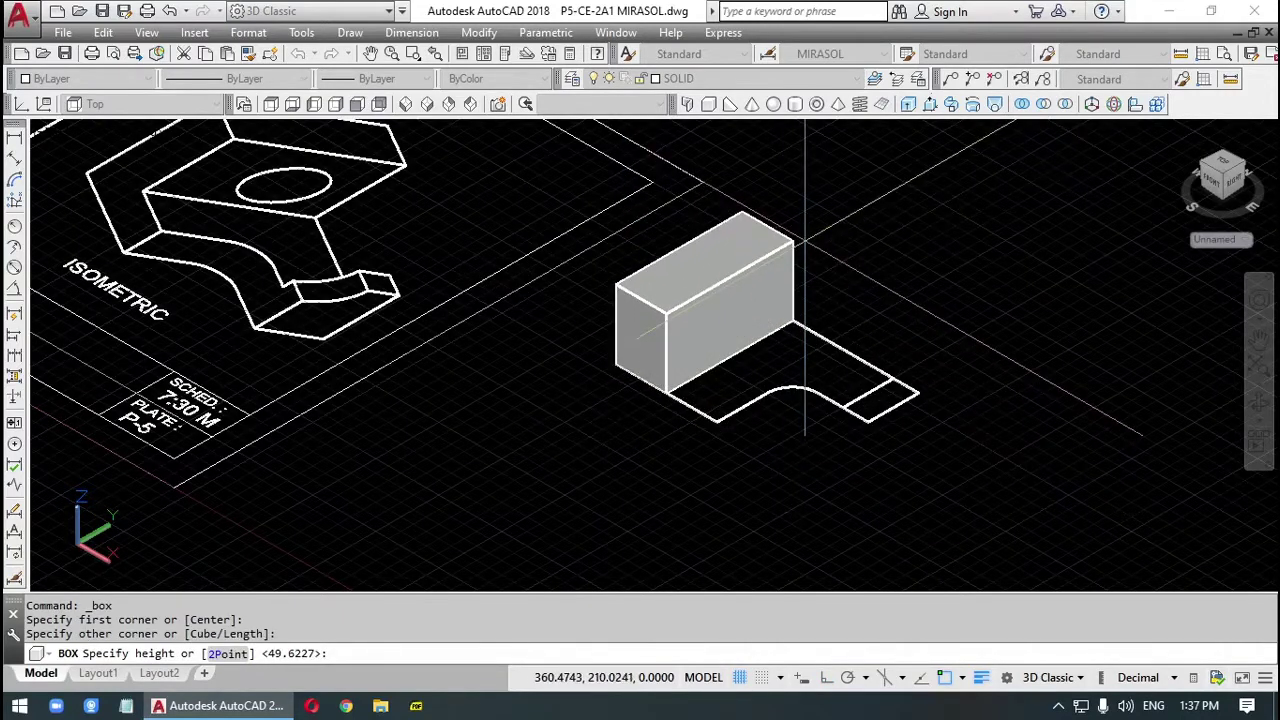
scroll(795, 245, "down", 4)
middle_click_drag(792, 250, 1098, 419)
scroll(360, 160, "up", 2)
scroll(390, 232, "up", 3)
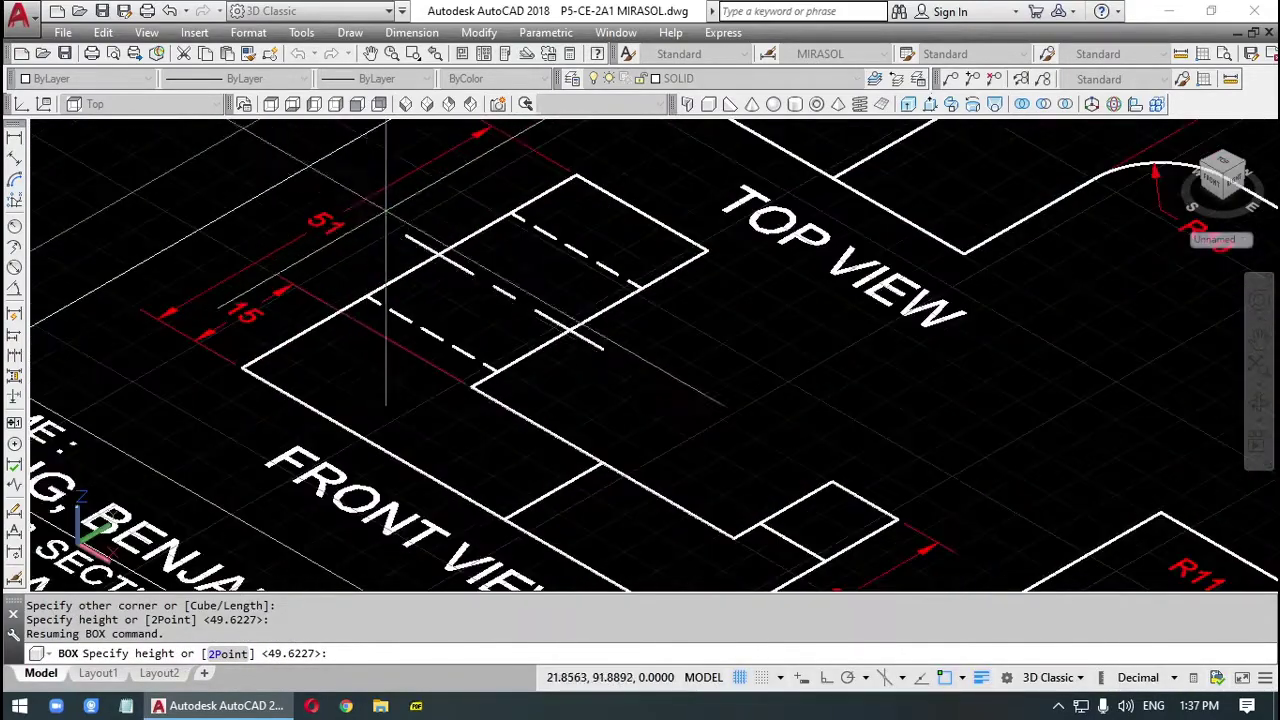
scroll(1050, 318, "down", 6)
middle_click_drag(1050, 318, 826, 274)
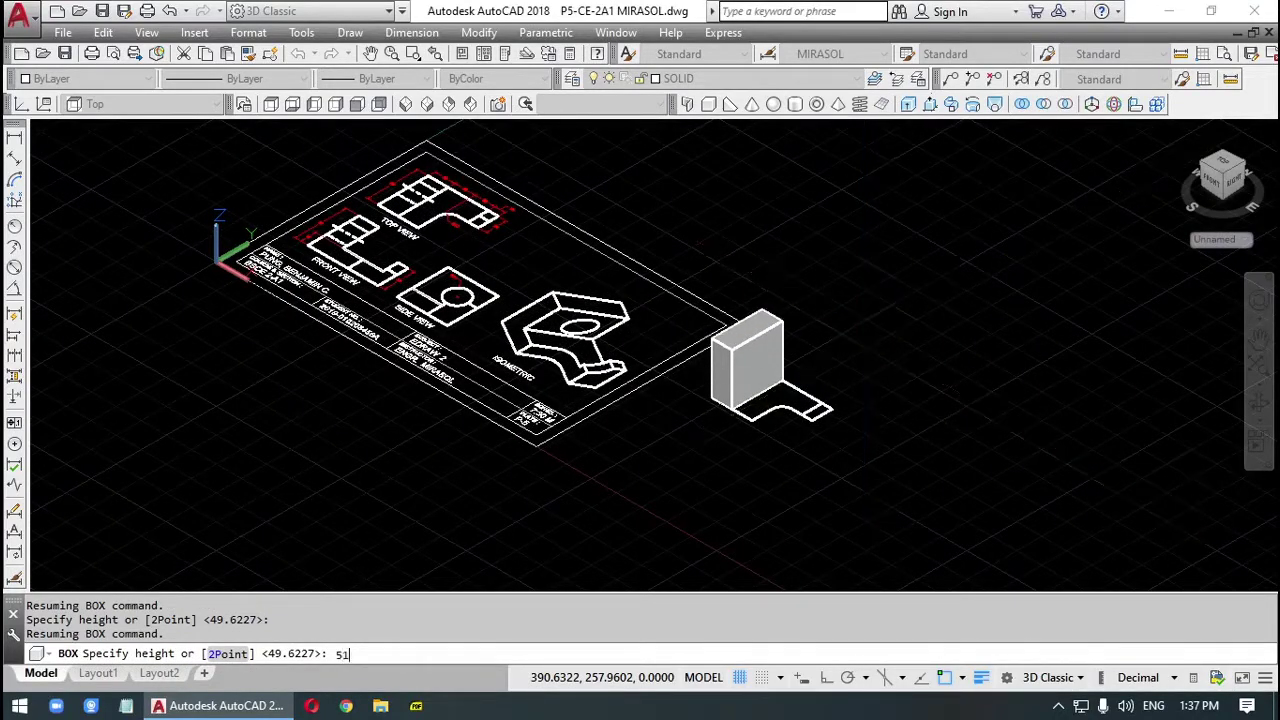
key("Return")
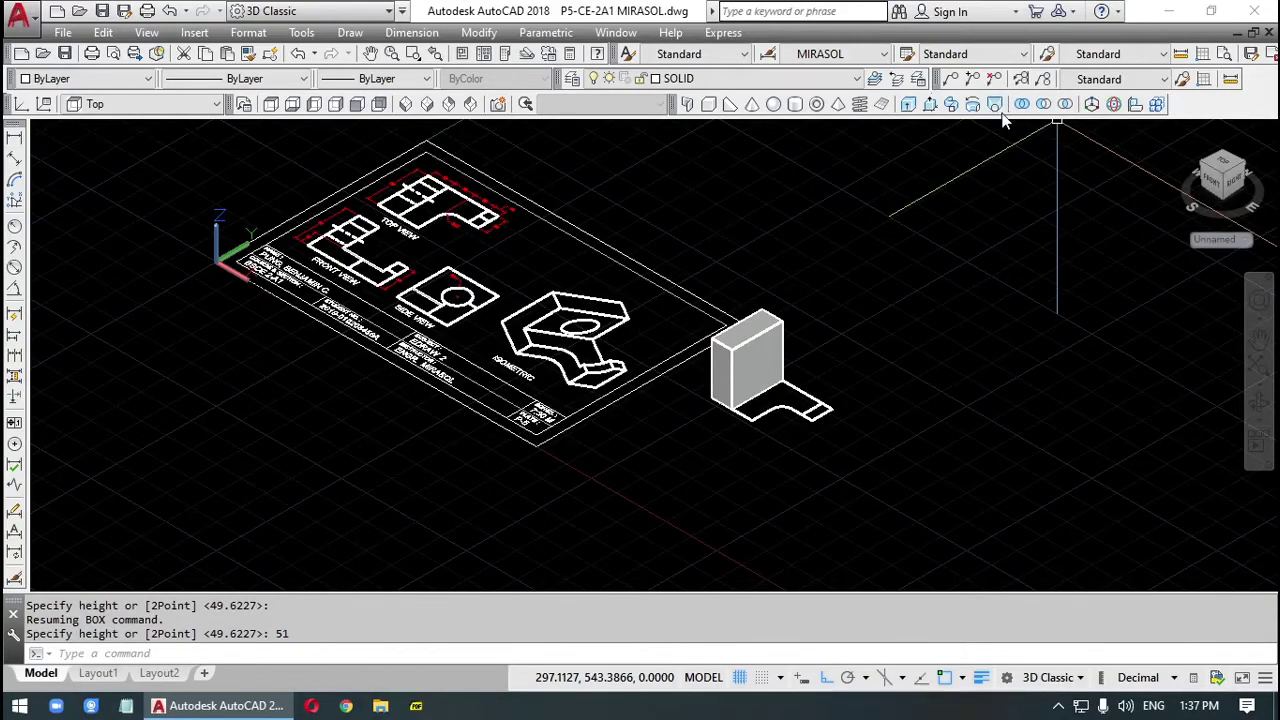
Step: Draw a 15-high box step in front of the upright block
left_click(708, 104)
scroll(763, 358, "up", 5)
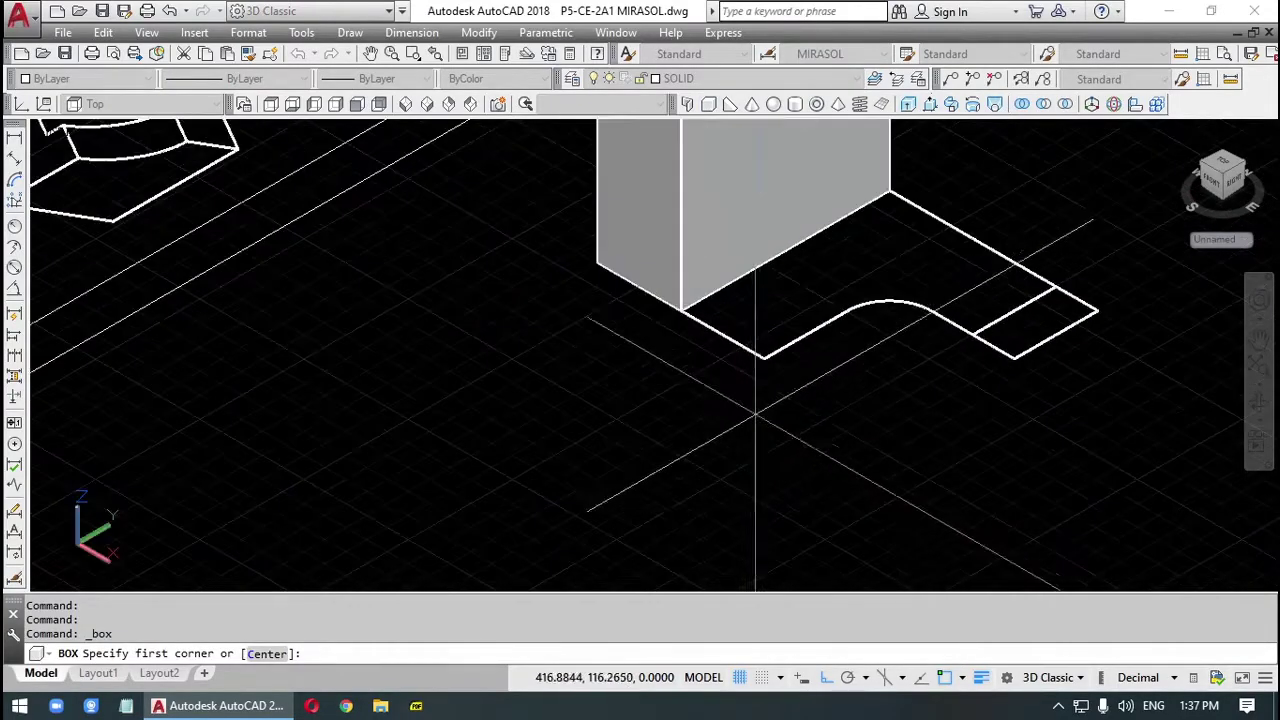
left_click(763, 358)
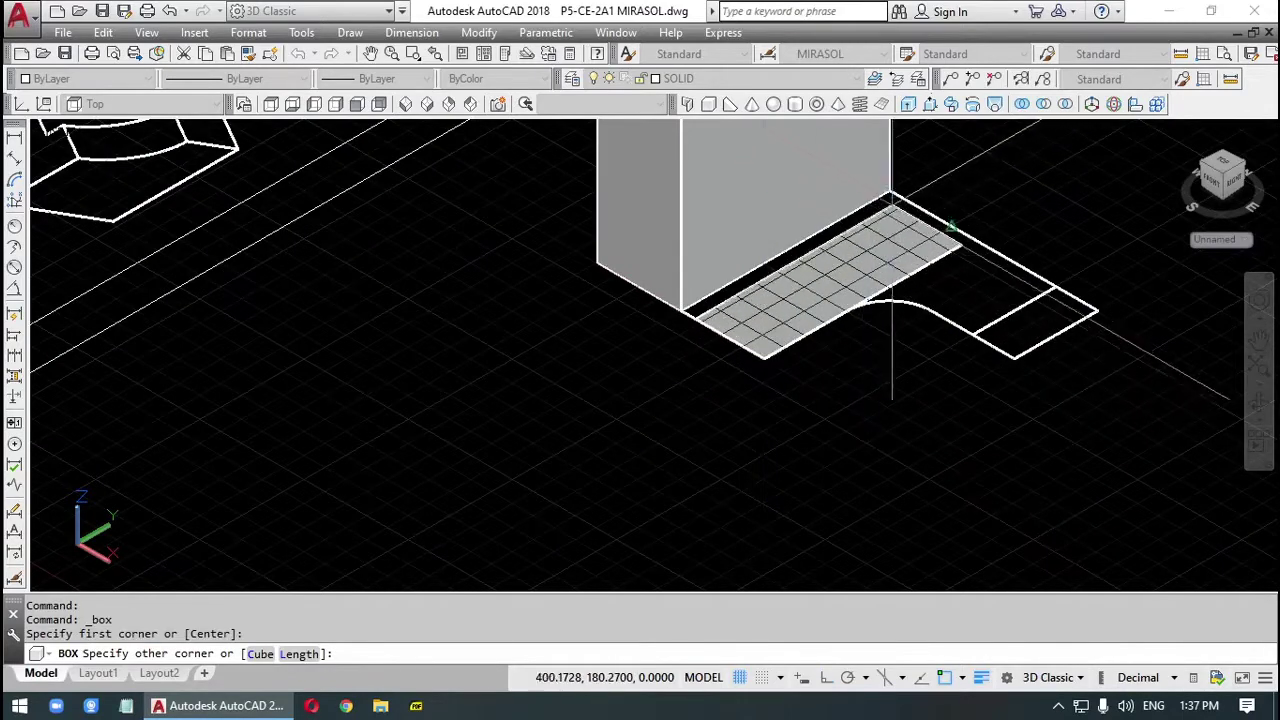
left_click(891, 190)
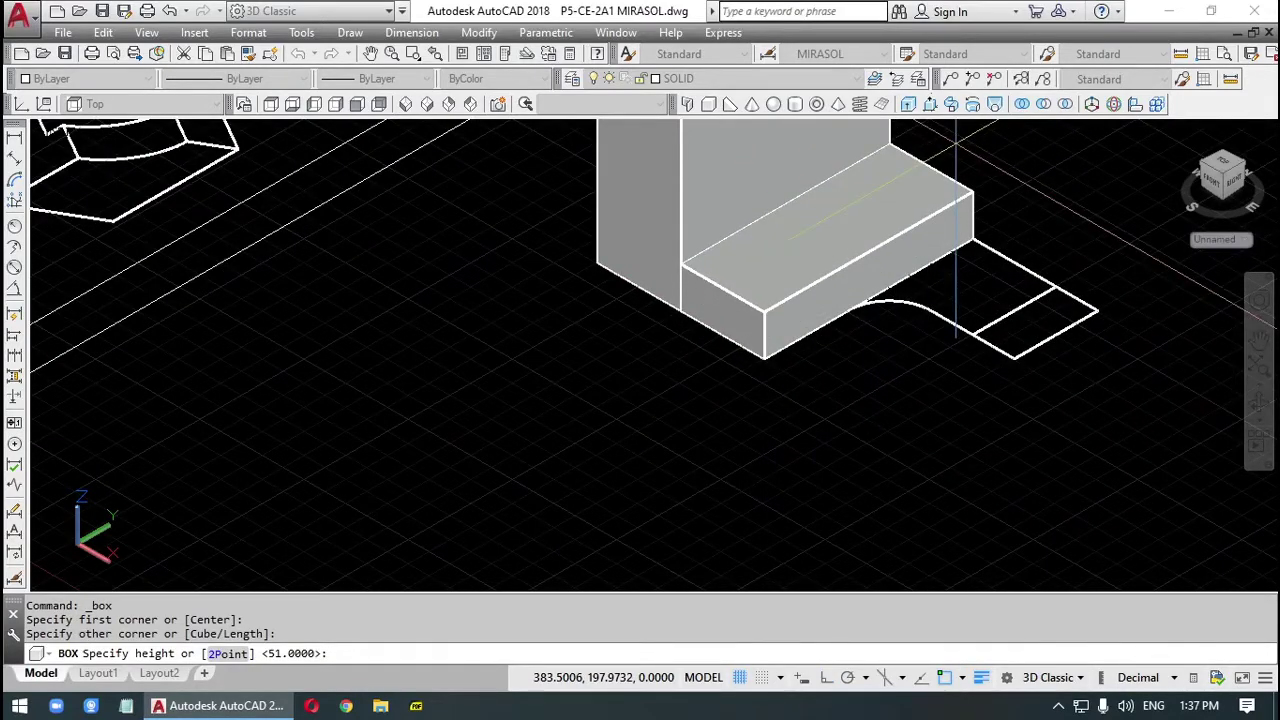
key("Return")
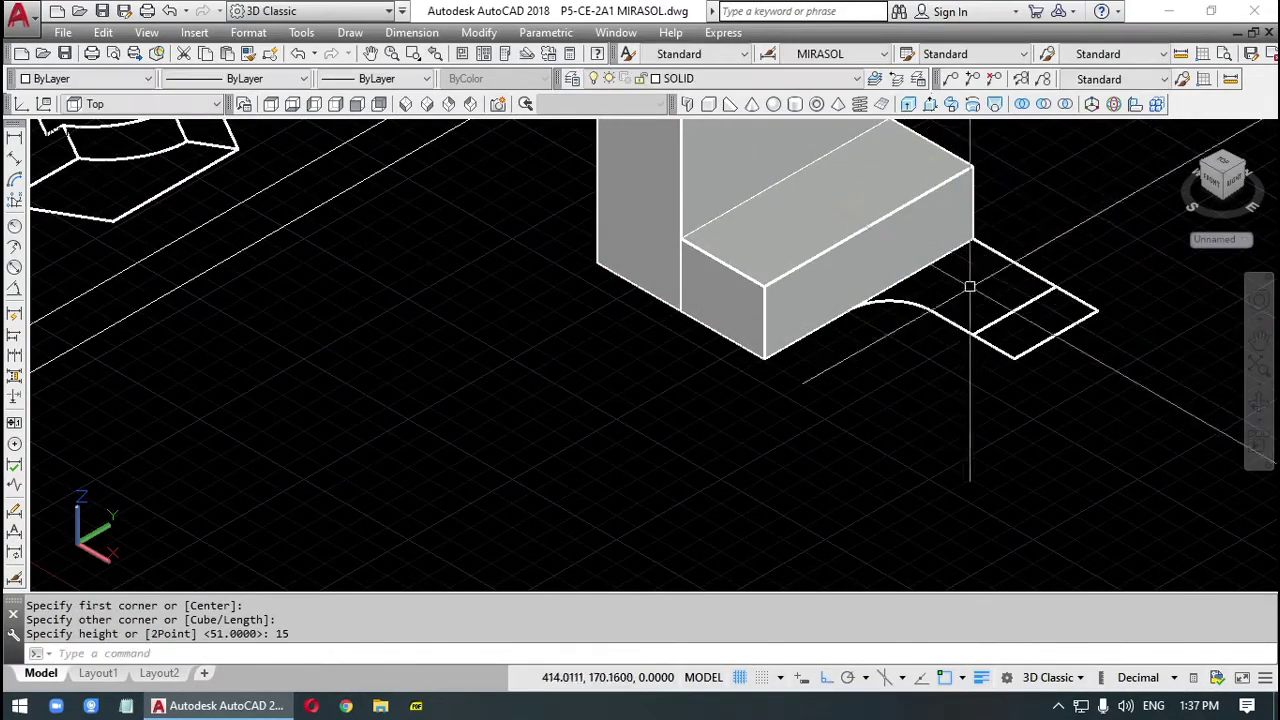
Step: Add a 30-high box at the right end of the base and orbit to check it
key("Return")
left_click(1010, 302)
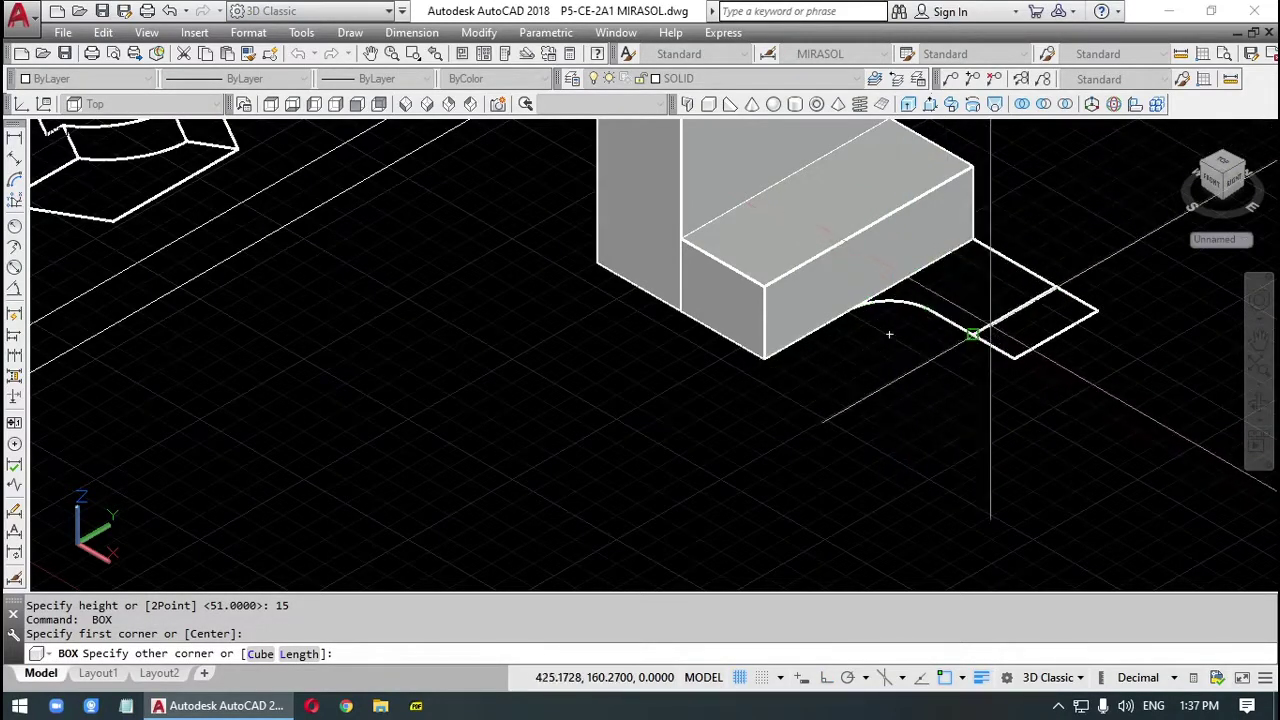
left_click(1014, 357)
type("30")
key("Return")
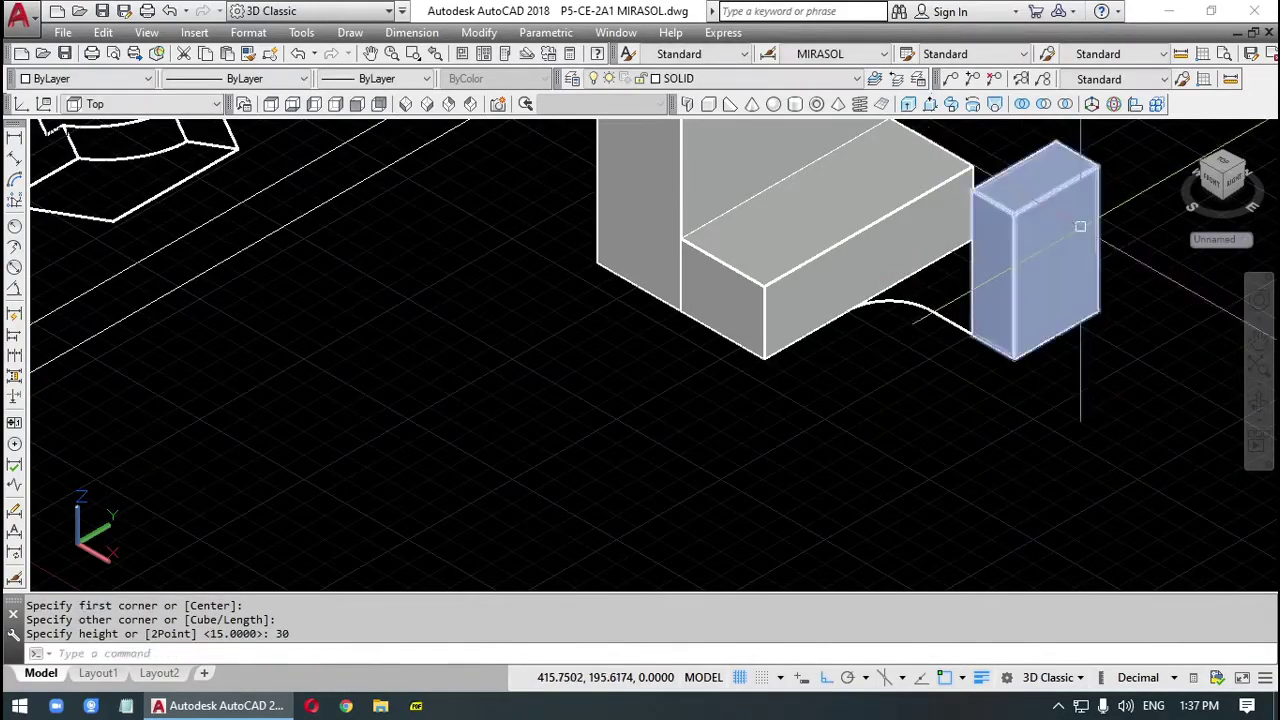
middle_click_drag(874, 394, 968, 395, "shift")
middle_click_drag(671, 247, 906, 184, "shift")
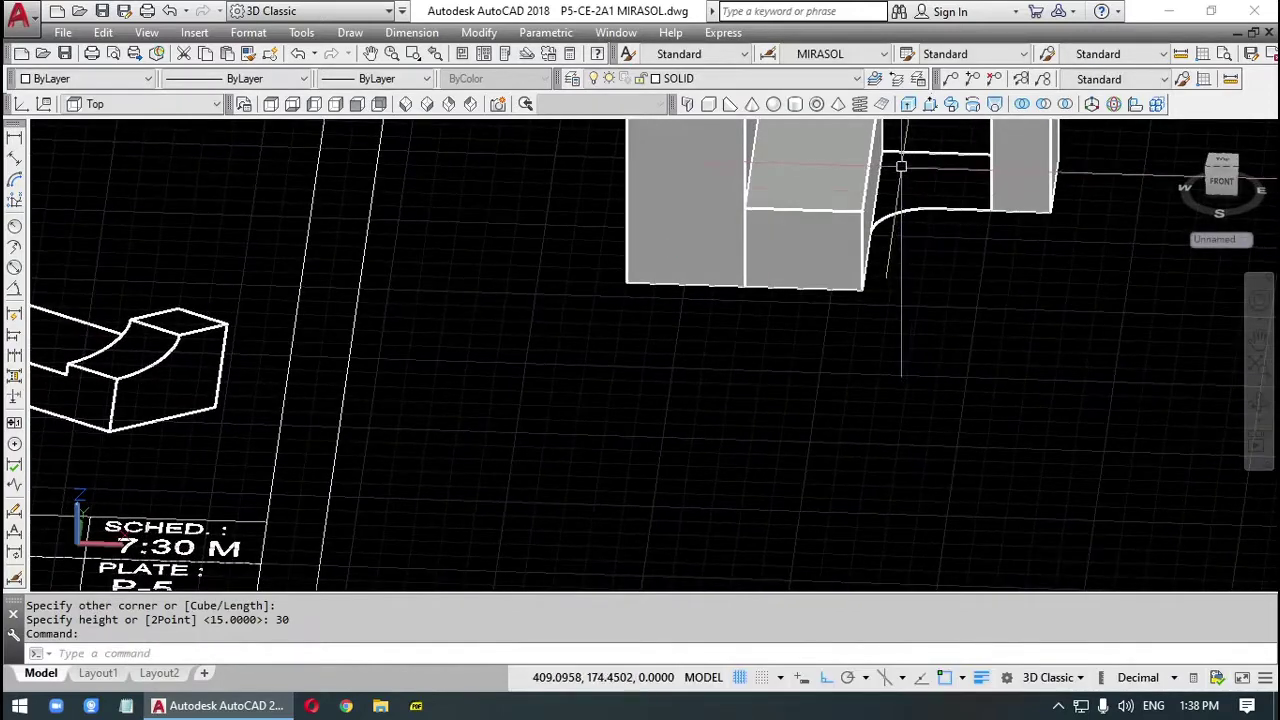
Step: Start a middle box between two corners, orbit to view from above, then end the box command
key("Return")
key("Return")
left_click(882, 153)
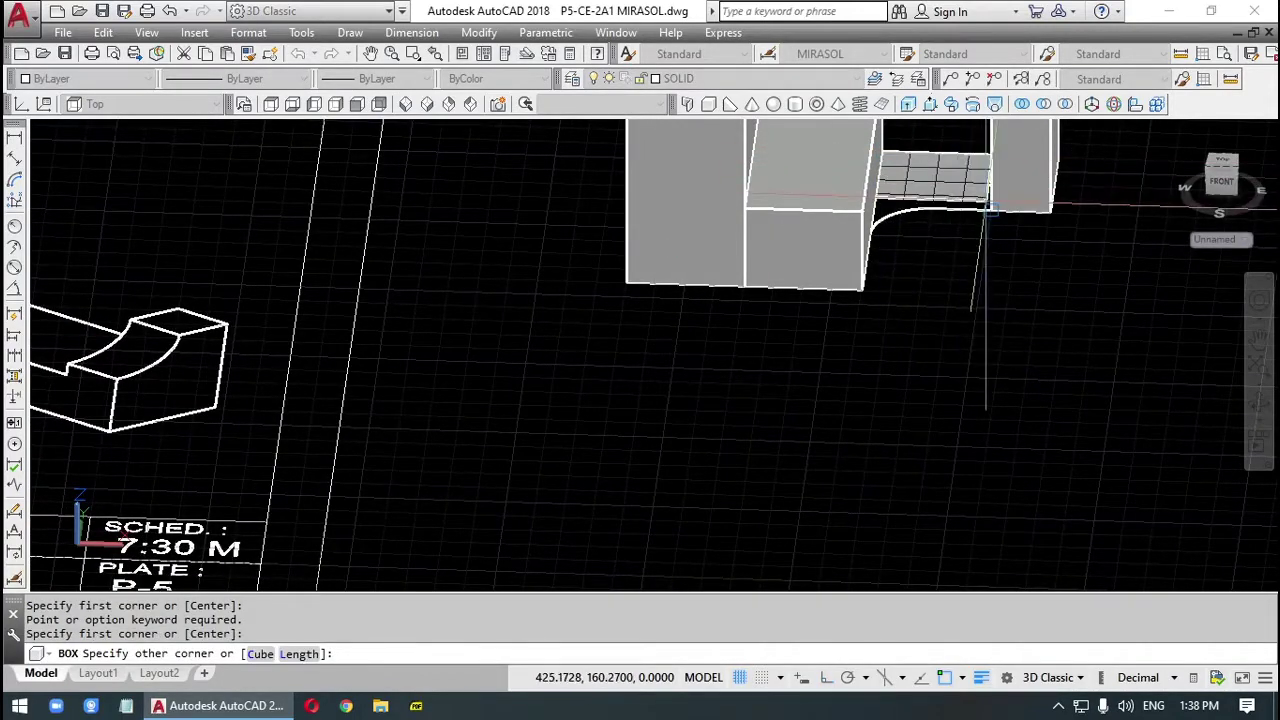
left_click(972, 205)
middle_click_drag(972, 205, 929, 277, "shift")
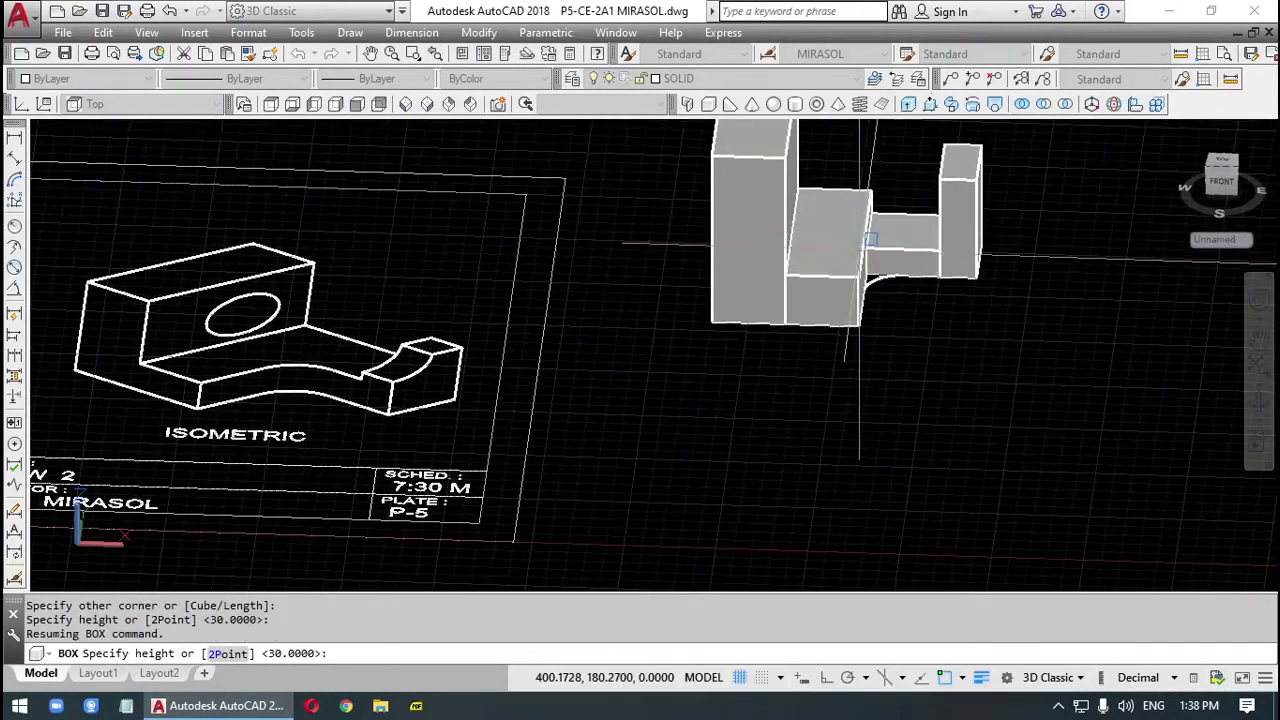
middle_click_drag(1006, 351, 816, 372, "shift")
key("Escape")
scroll(847, 535, "up", 5)
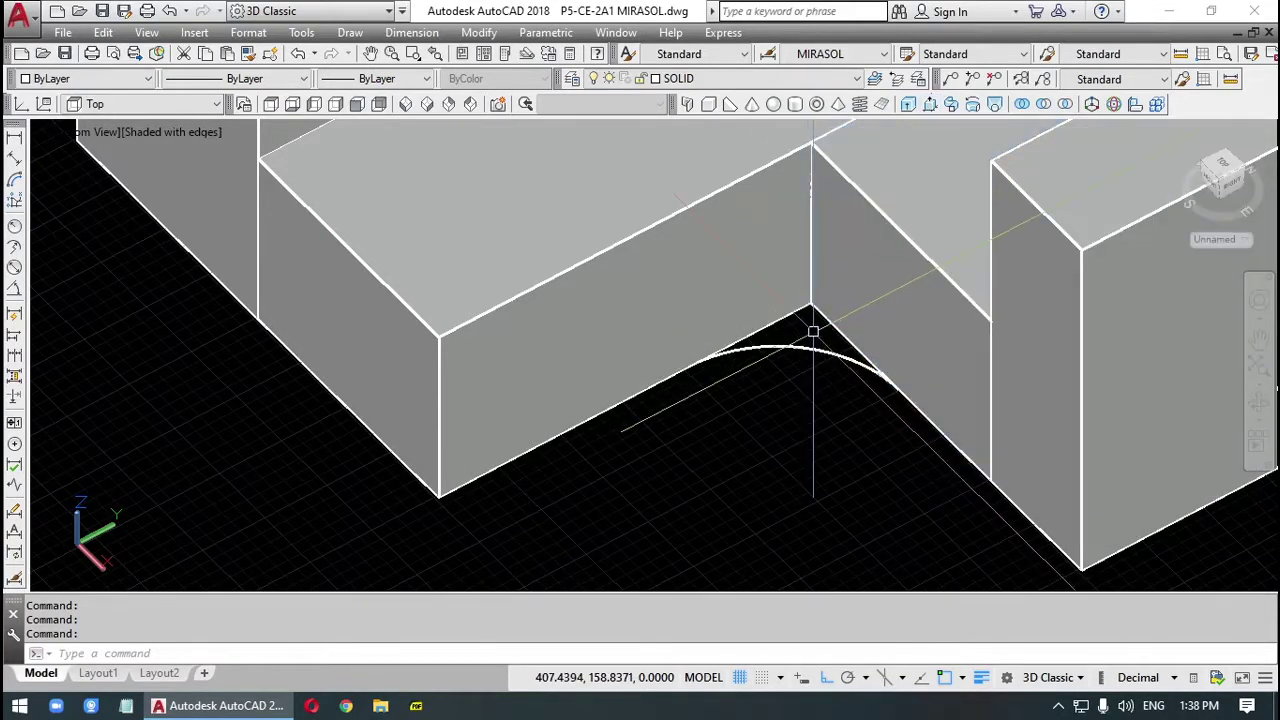
Step: Press-pull the arc-bounded area through the front step to cut the curved notch, then inspect it
left_click(813, 323)
key("ctrl+shift+e")
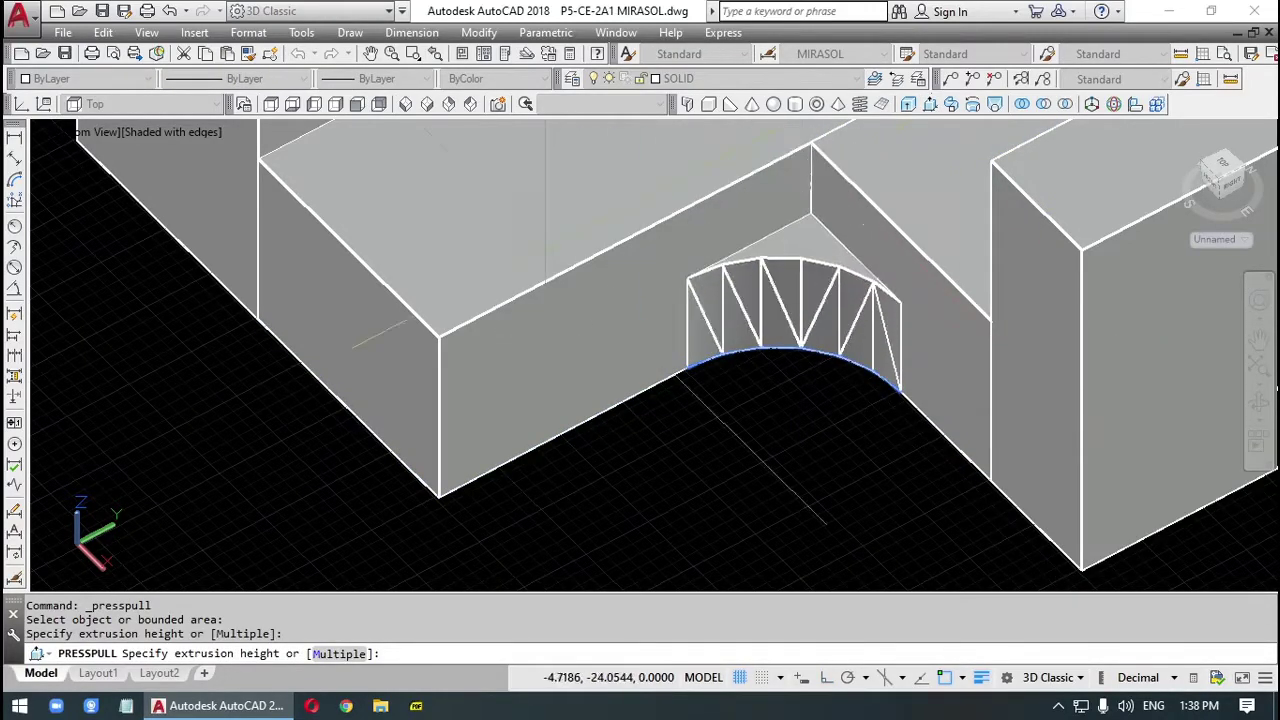
left_click(566, 394)
middle_click_drag(566, 394, 760, 300, "shift")
middle_click_drag(864, 484, 535, 451)
middle_click_drag(886, 416, 890, 450)
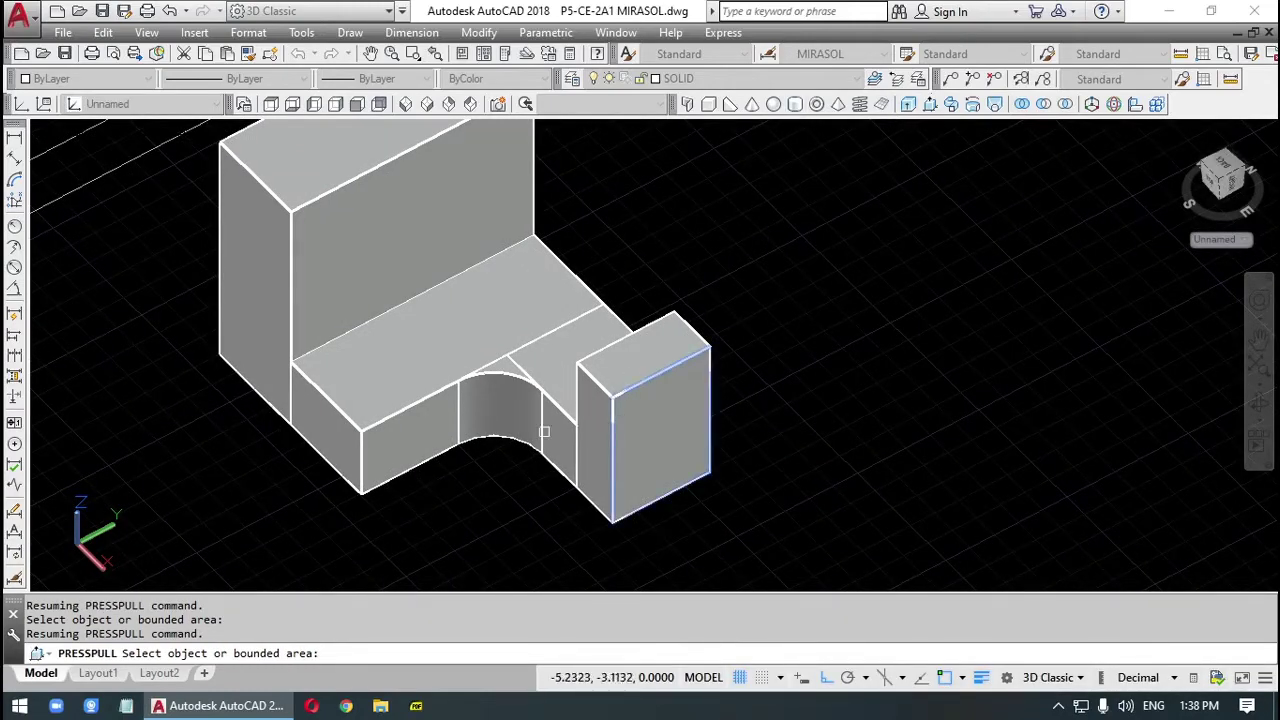
Step: Pan and zoom to compare the solid with the isometric drawing and front, top and side views
scroll(538, 444, "down", 2)
mouse_move(526, 471)
middle_mouse_down()
mouse_move(774, 480)
mouse_move(1006, 560)
middle_mouse_up()
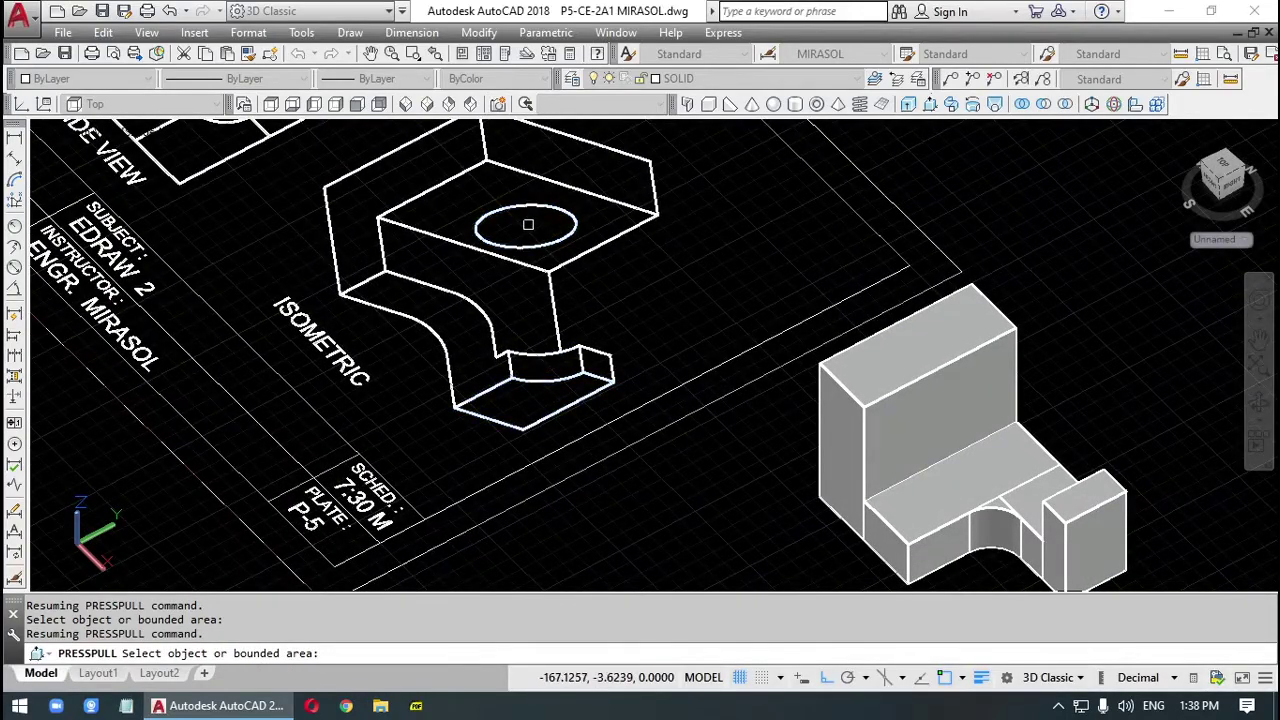
scroll(525, 208, "down", 2)
middle_click_drag(525, 208, 586, 413)
scroll(409, 307, "up", 2)
scroll(409, 307, "up", 3)
scroll(420, 300, "down", 2)
scroll(423, 297, "down", 2)
scroll(551, 403, "up", 2)
middle_click_drag(656, 327, 492, 159)
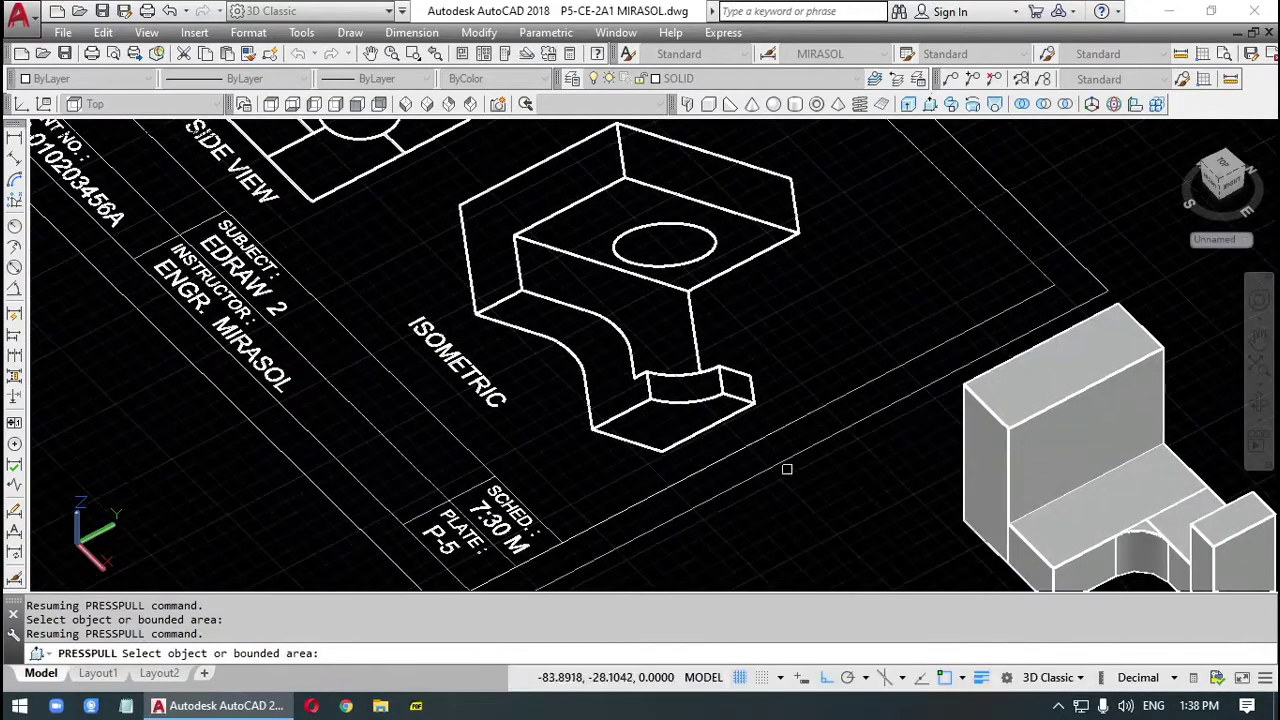
middle_click_drag(808, 469, 533, 319)
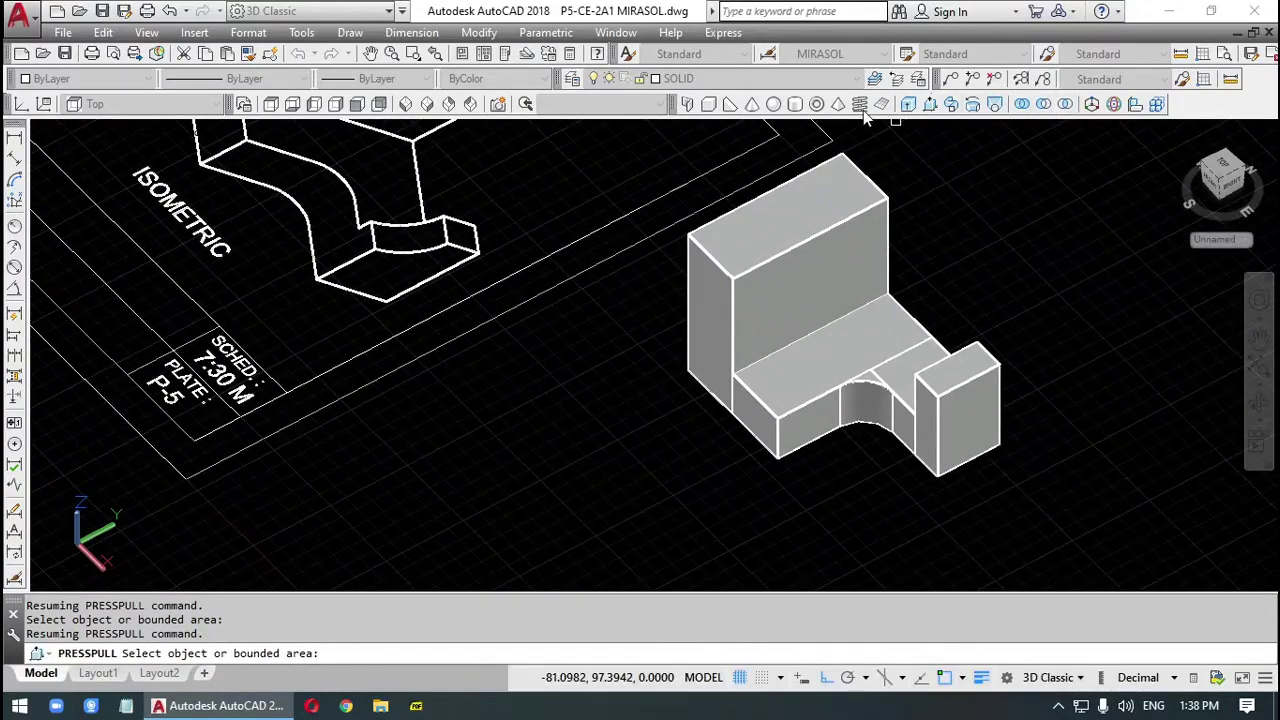
Step: Create a radius-11 cylinder centred on the right block's side face, through the upright block
left_click(794, 105)
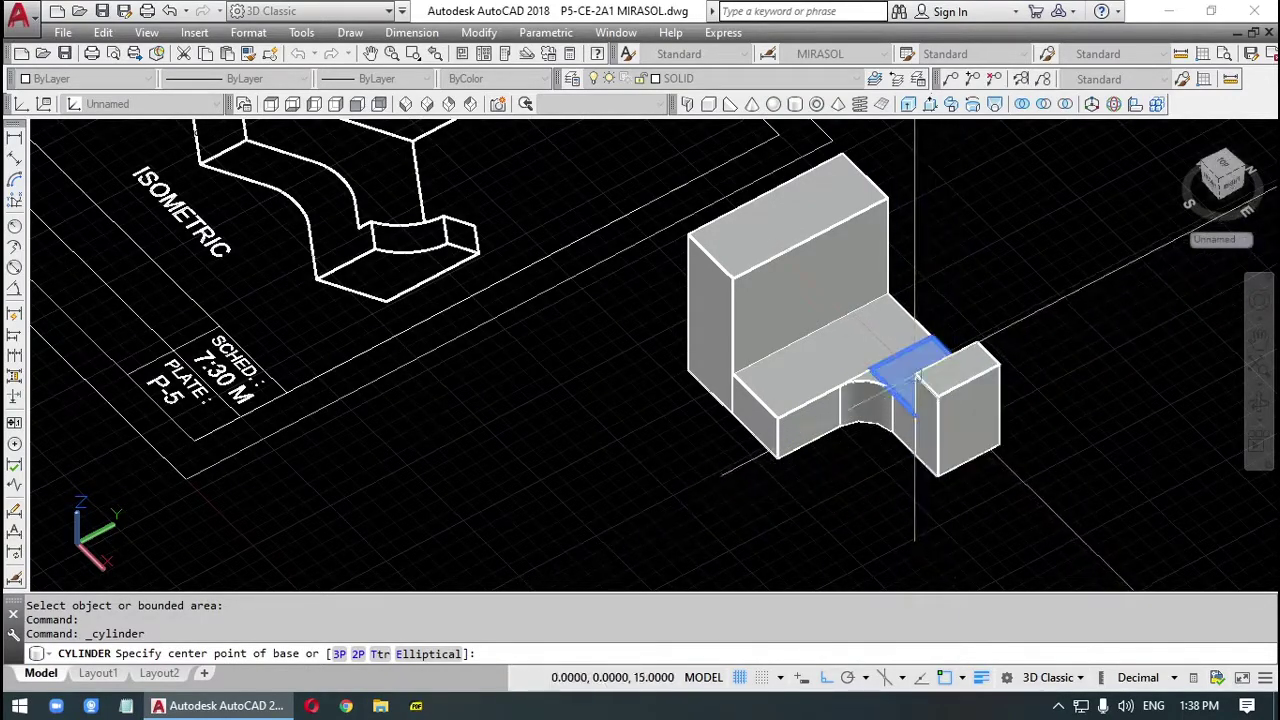
scroll(925, 388, "up", 4)
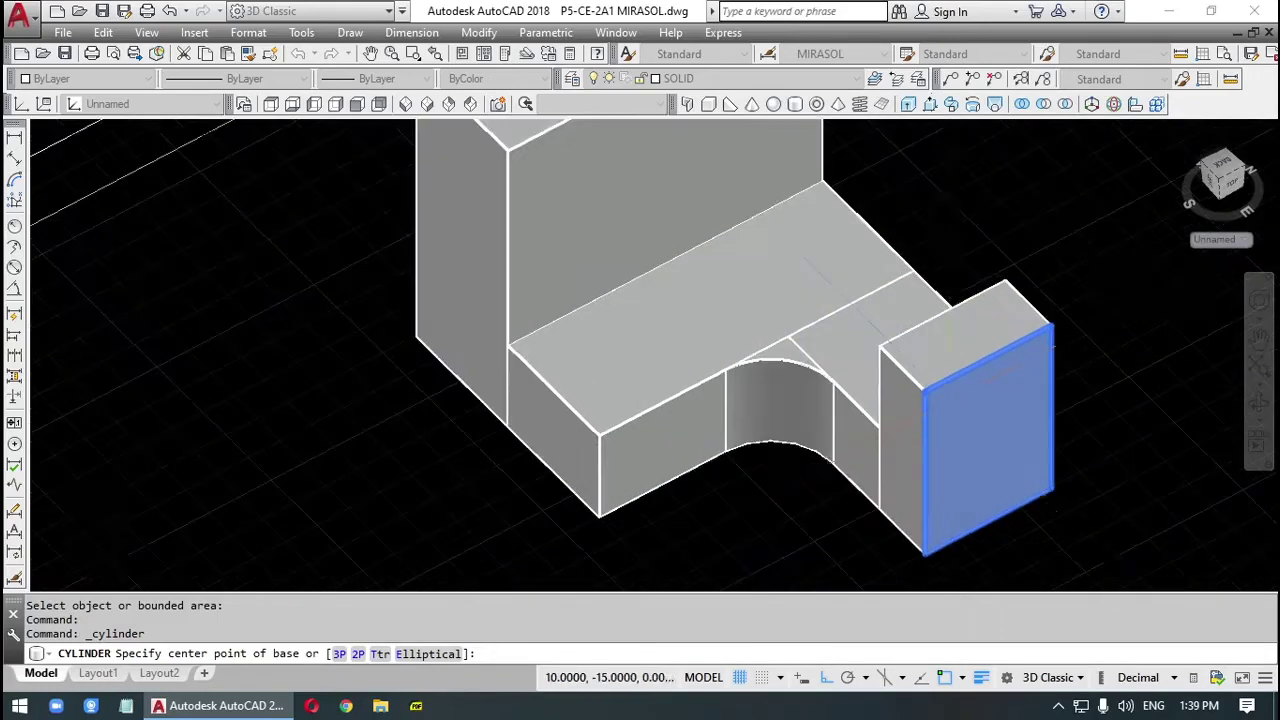
left_click(925, 388)
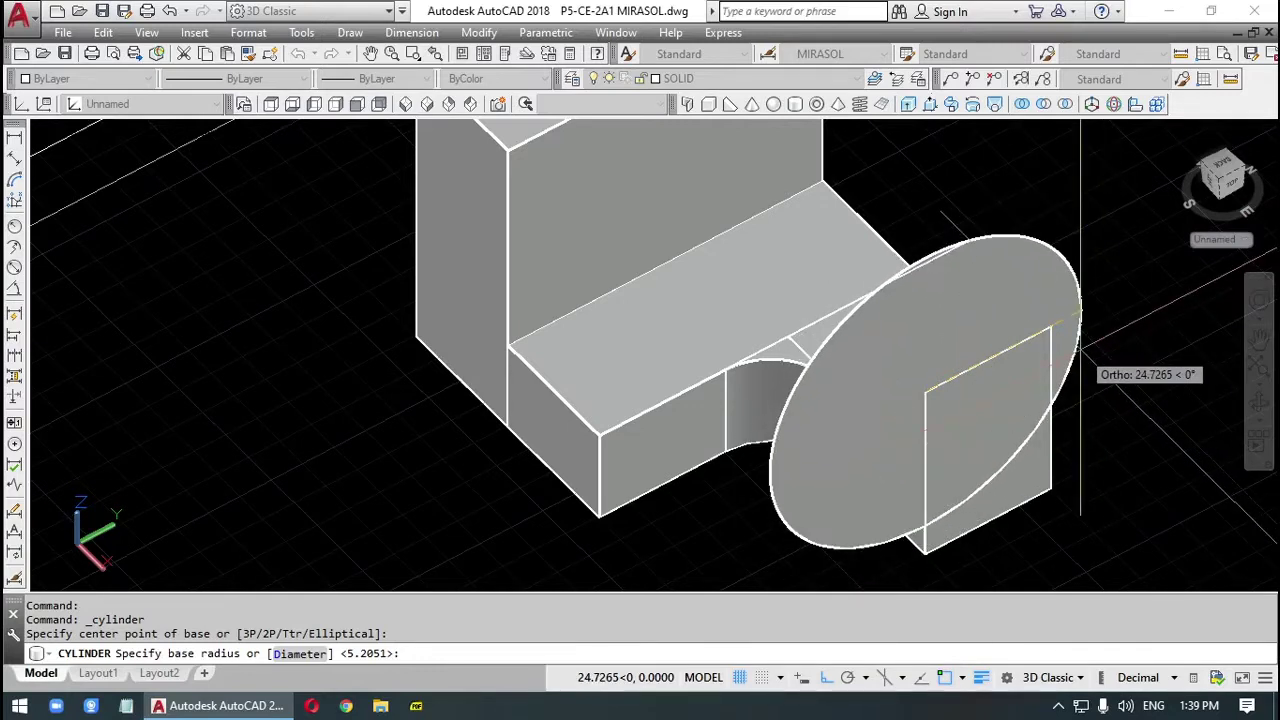
type("R")
key("Return")
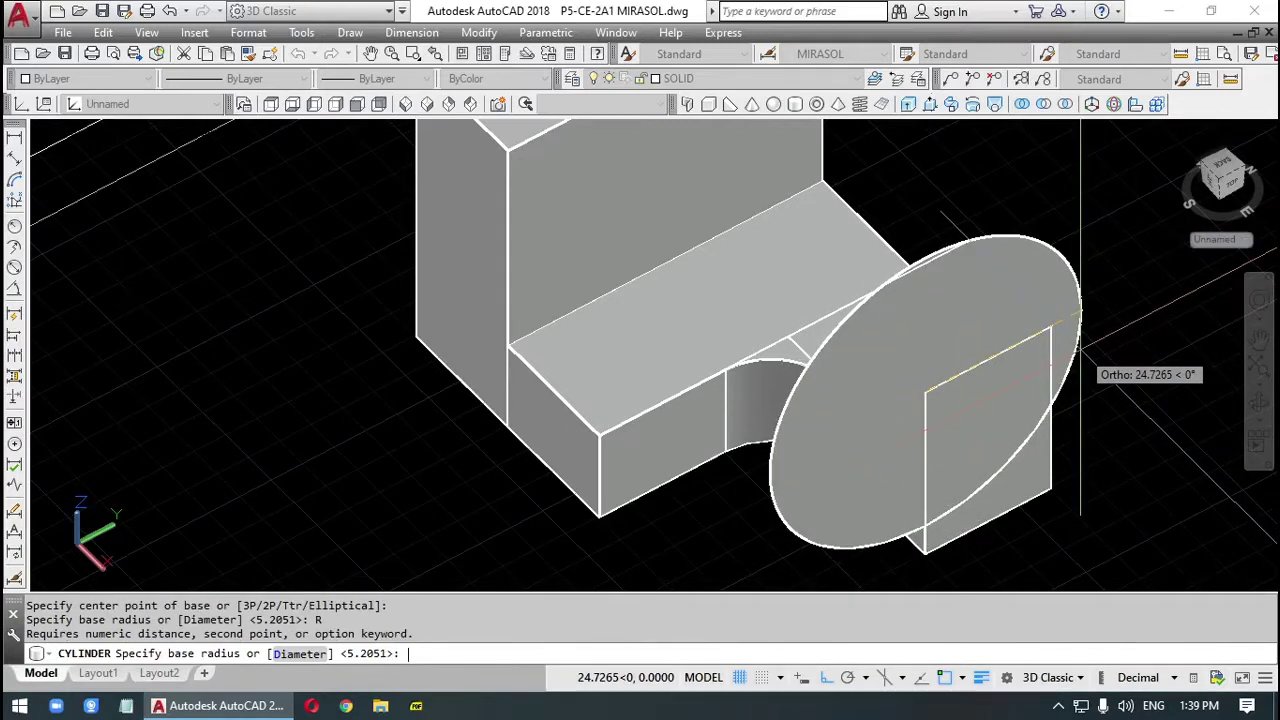
type("11")
key("Return")
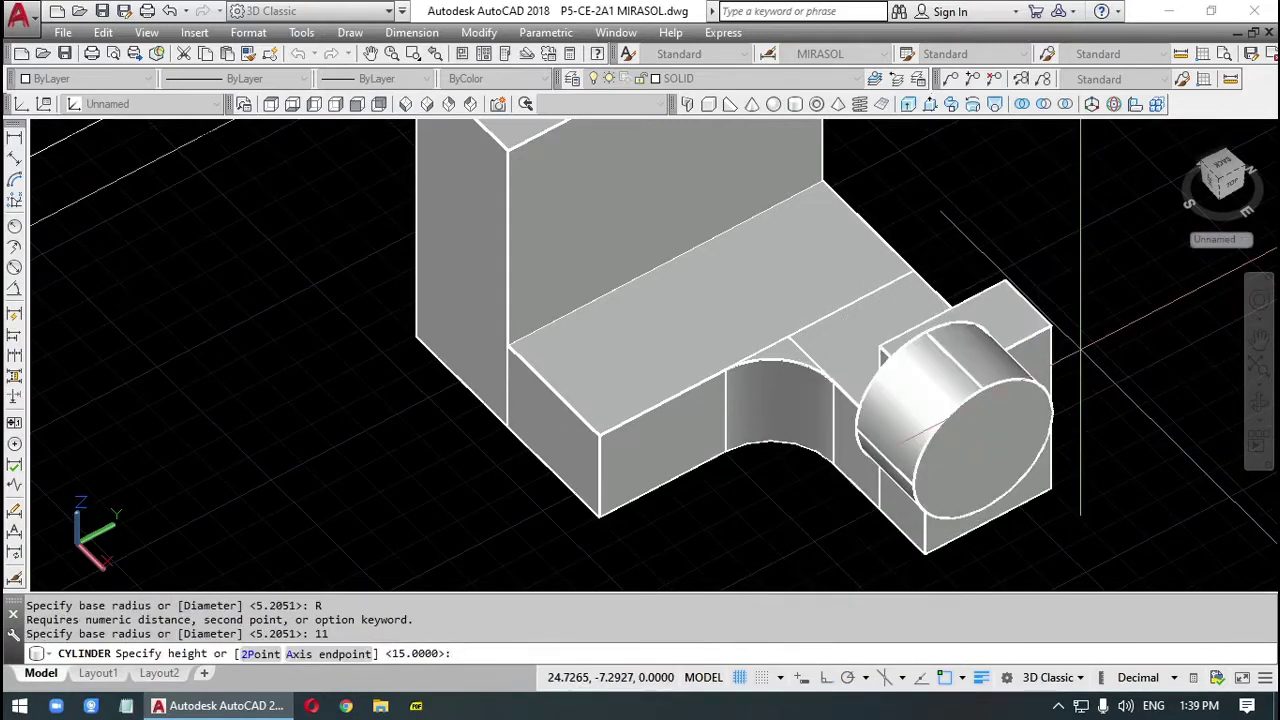
scroll(600, 250, "down", 5)
left_click_drag(514, 251, 583, 383)
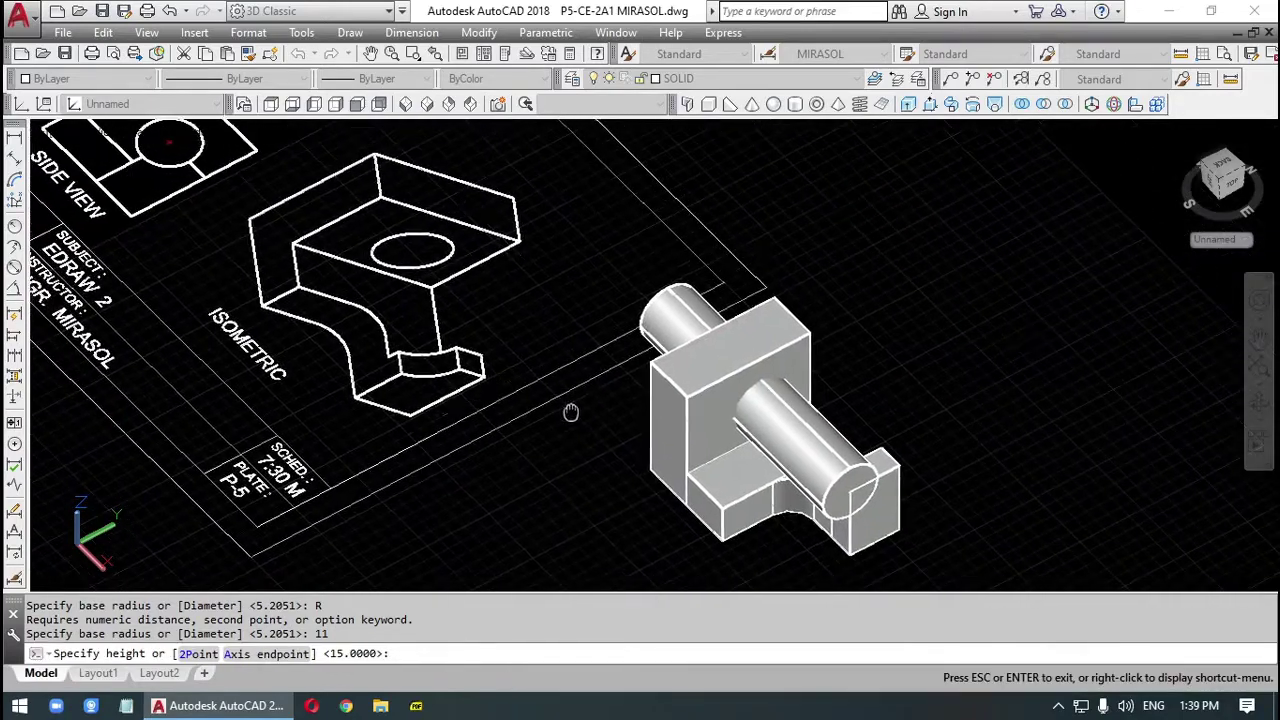
key("Escape")
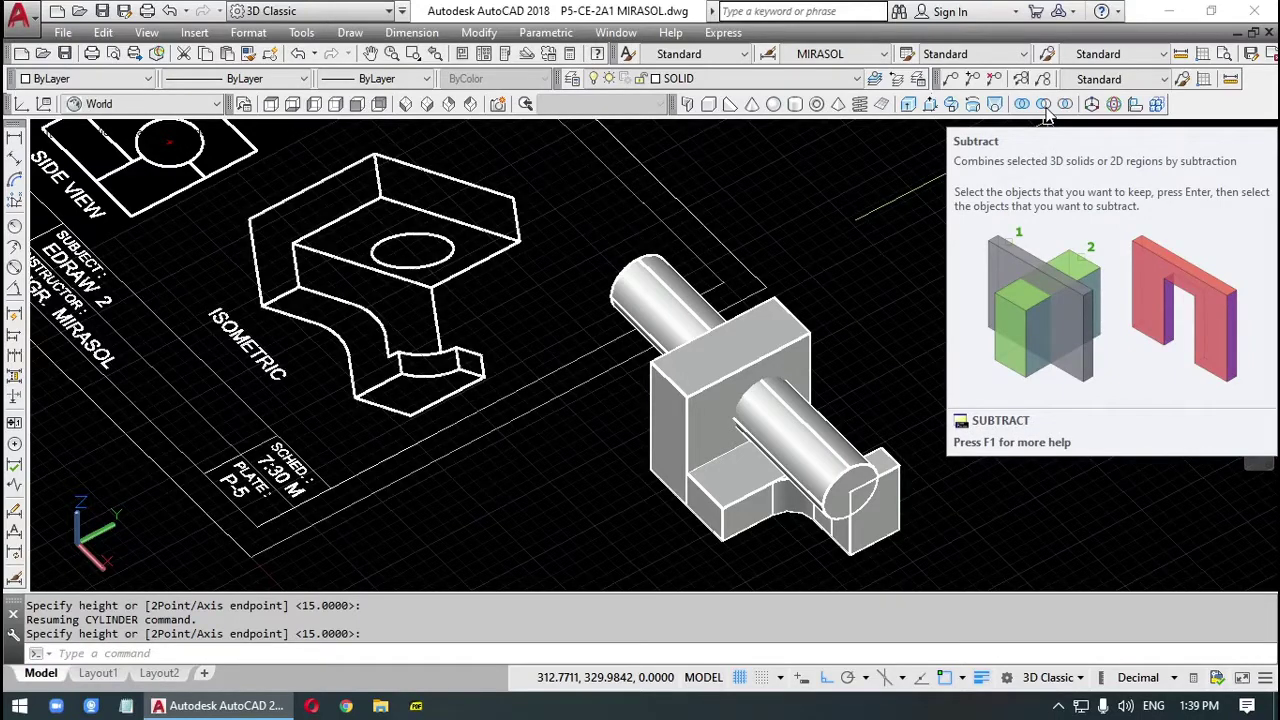
Step: Subtract the cylinder from the small right block and the upright block
left_click(1043, 106)
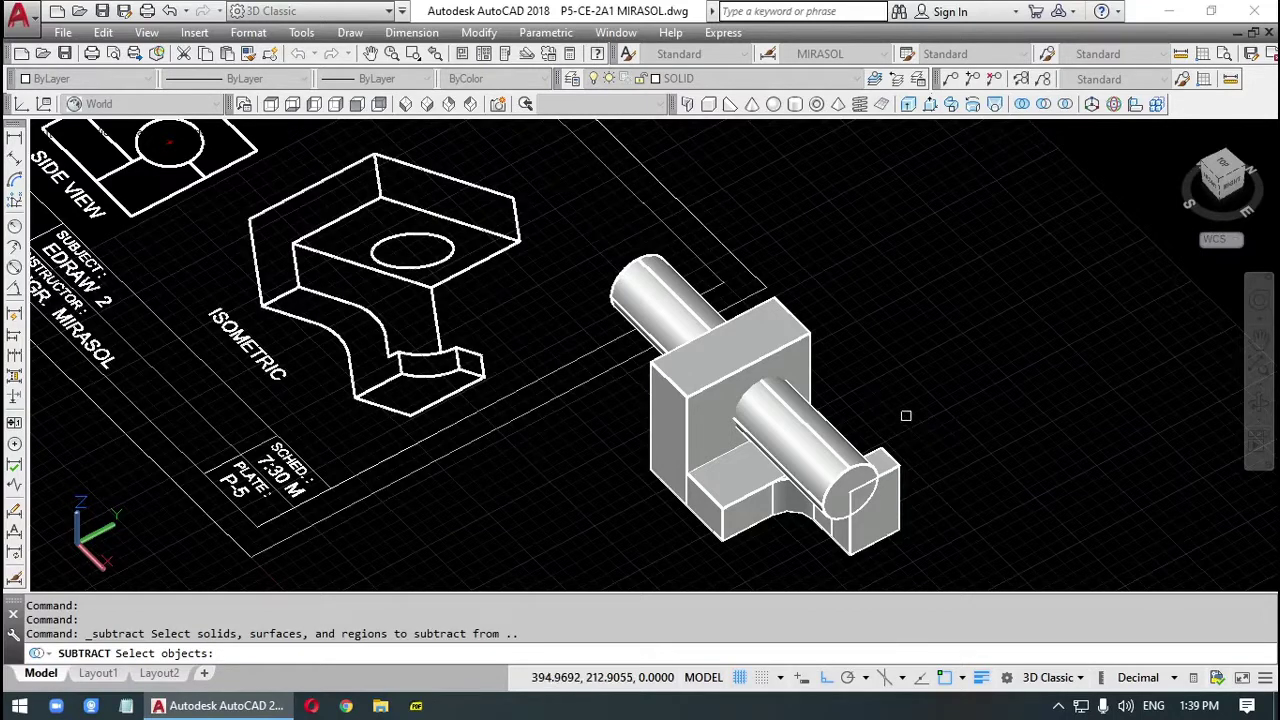
left_click(883, 461)
left_click(791, 350)
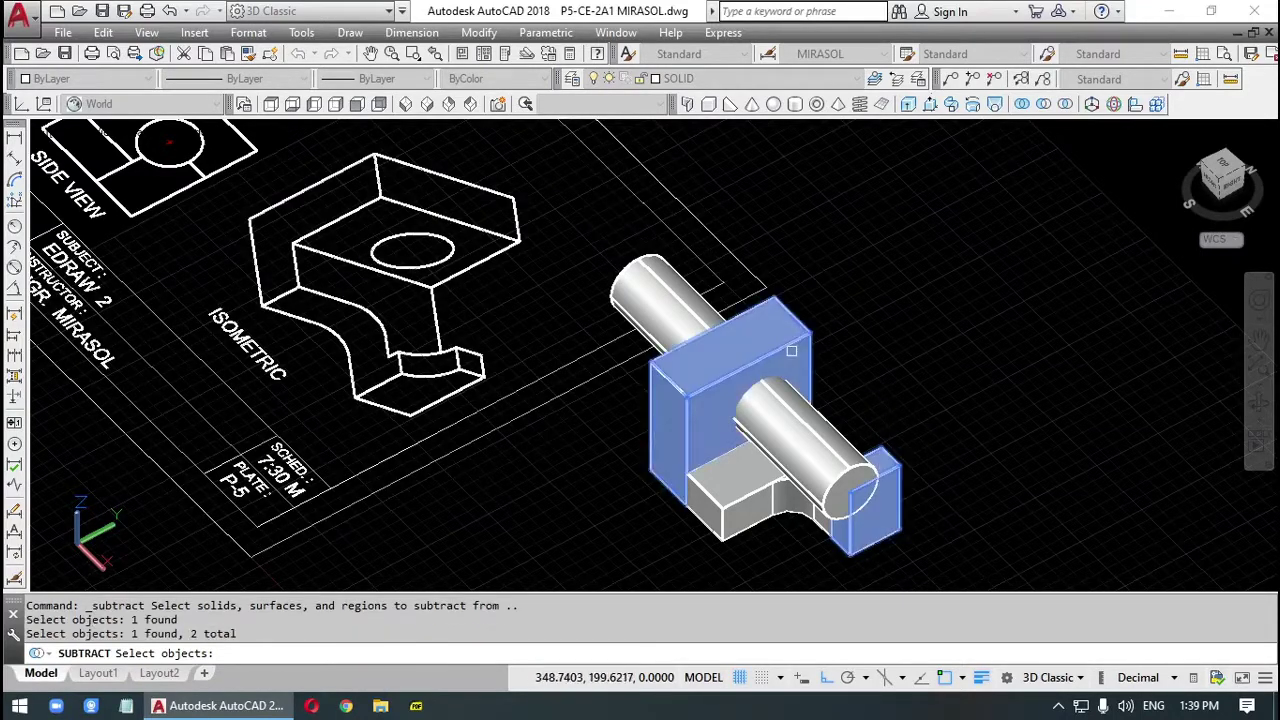
key("Return")
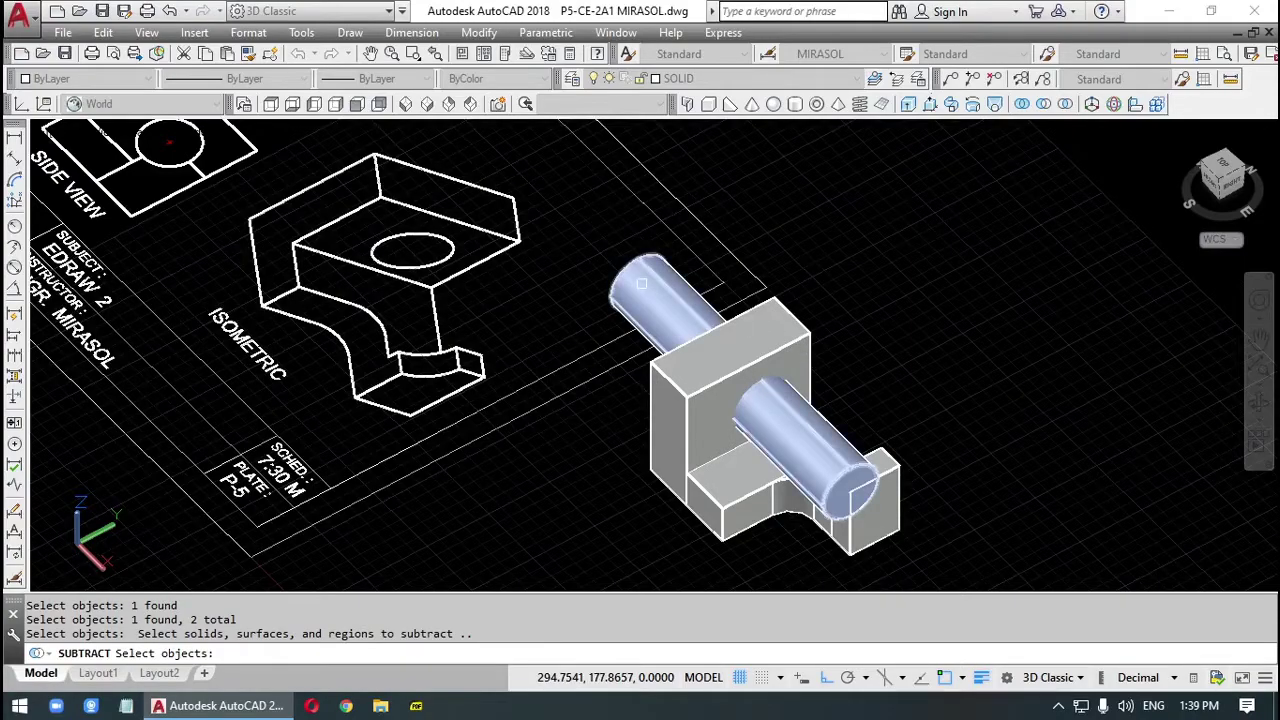
left_click(642, 284)
key("Return")
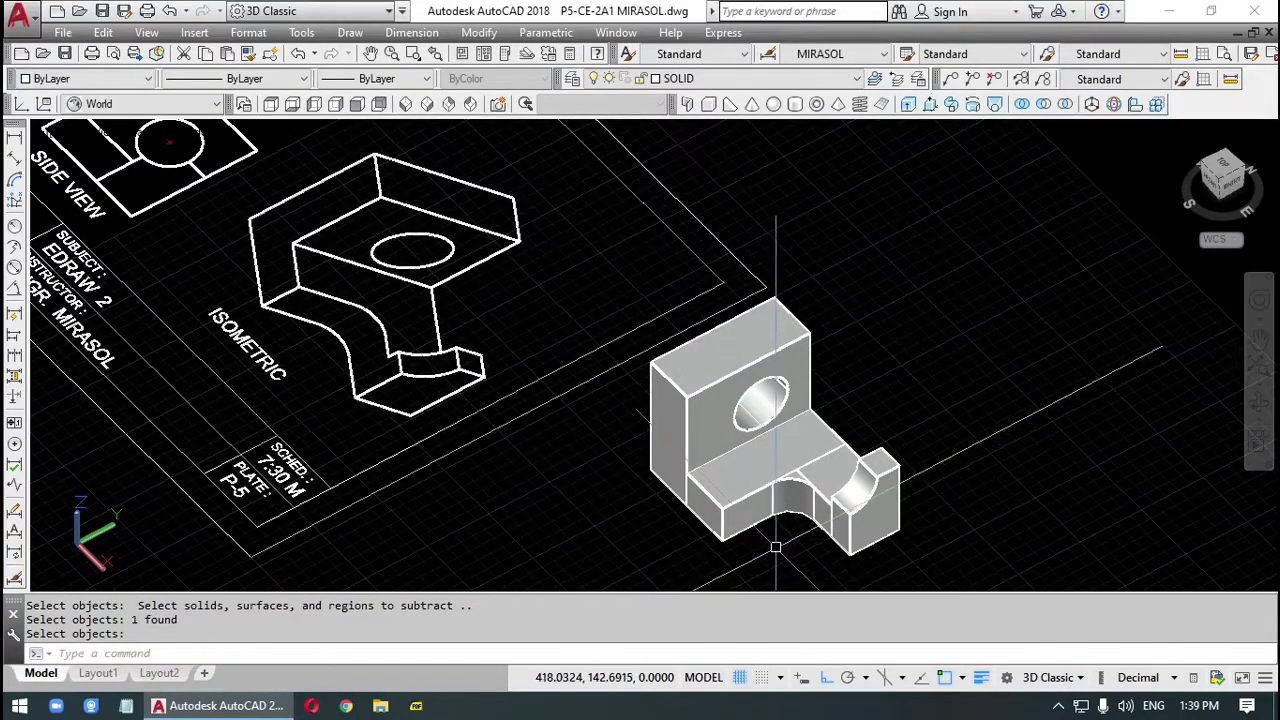
Step: Orbit the model and select the upright and lower pieces to check the cut
mouse_move(776, 548)
middle_mouse_down("shift")
mouse_move(823, 497)
mouse_move(880, 480)
mouse_move(809, 489)
mouse_move(720, 476)
mouse_move(743, 503)
mouse_move(811, 517)
mouse_move(829, 491)
mouse_move(812, 470)
middle_mouse_up("shift")
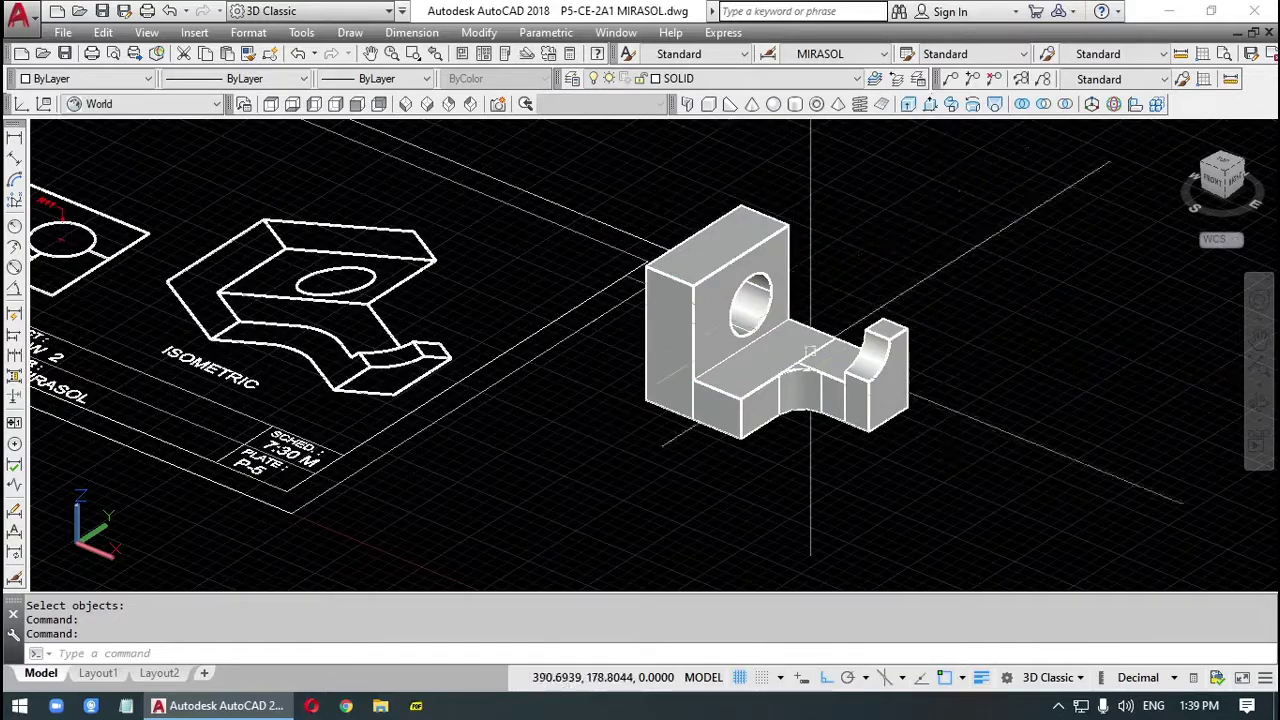
left_click(770, 360)
key("Escape")
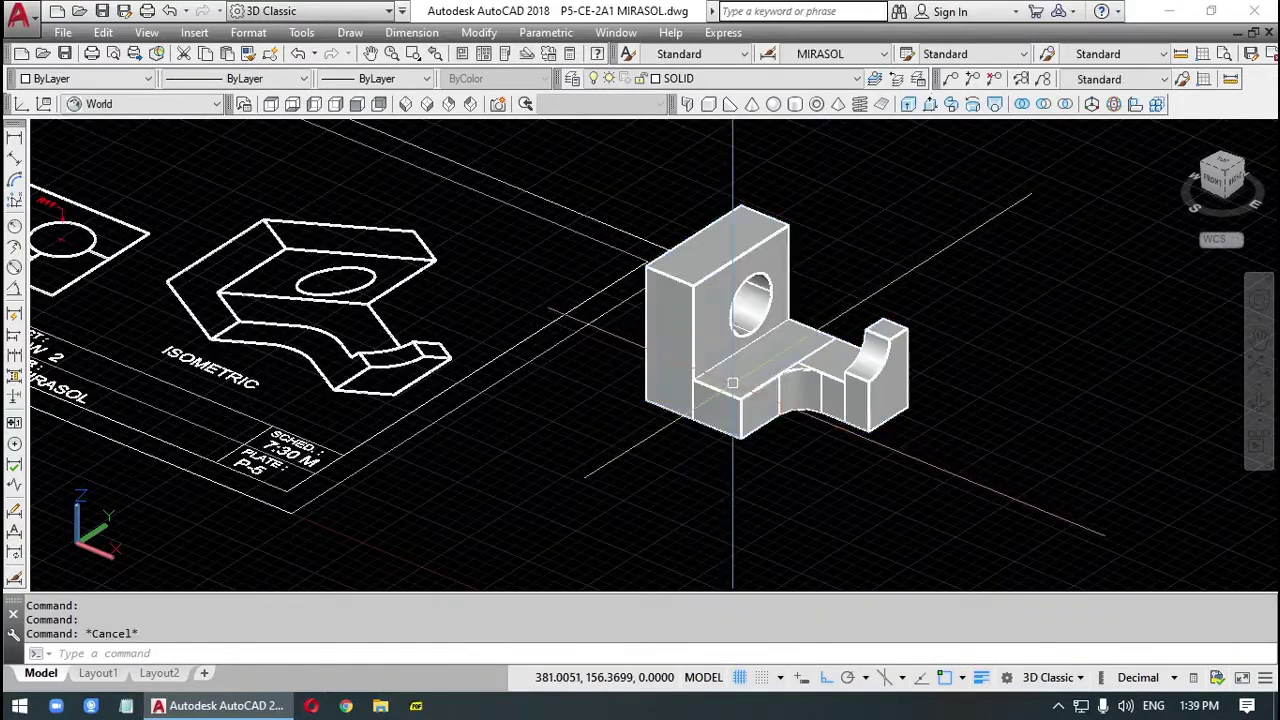
left_click(808, 375)
key("Escape")
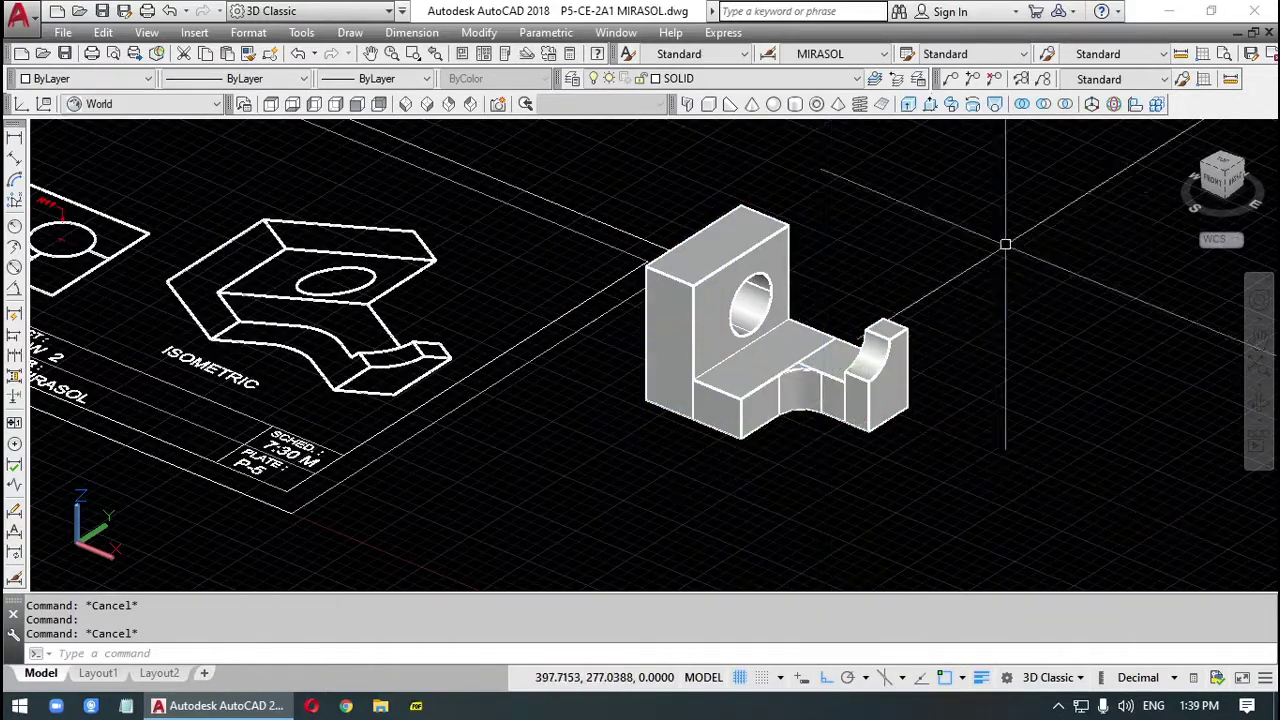
Step: Union the upright block, lower box, middle block and curved piece into one solid, then check it
left_click(1022, 104)
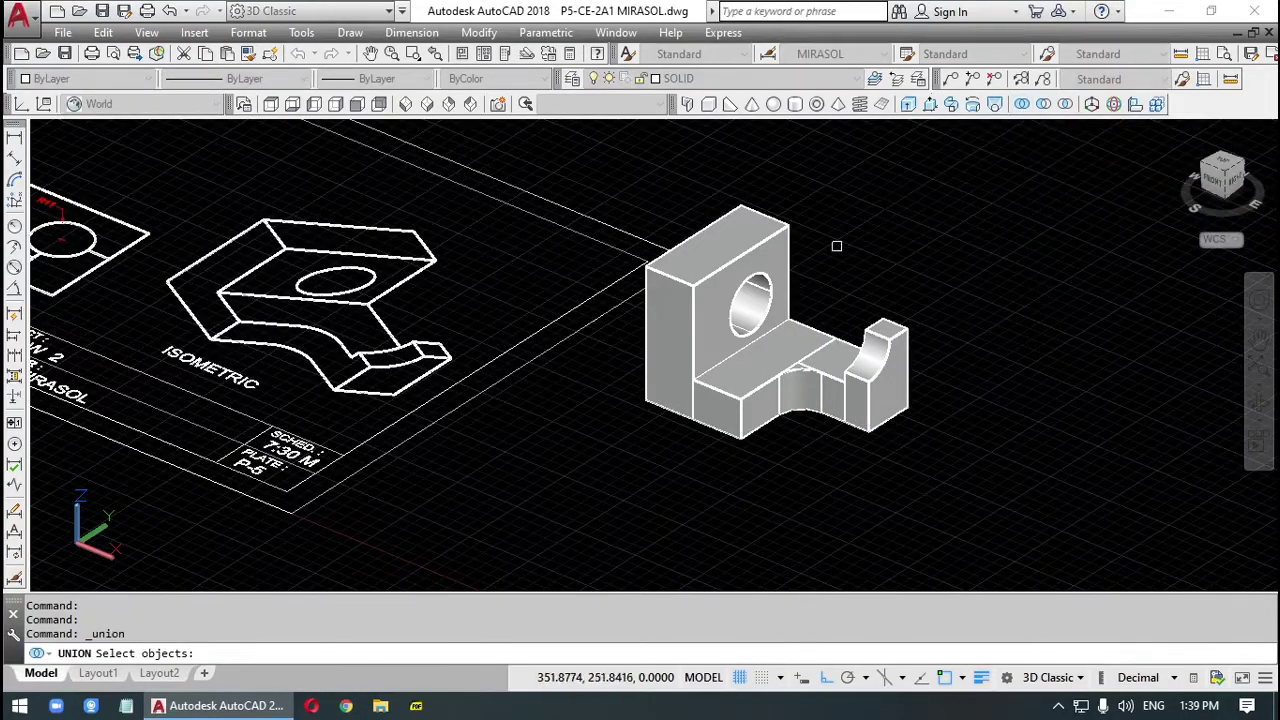
left_click(686, 340)
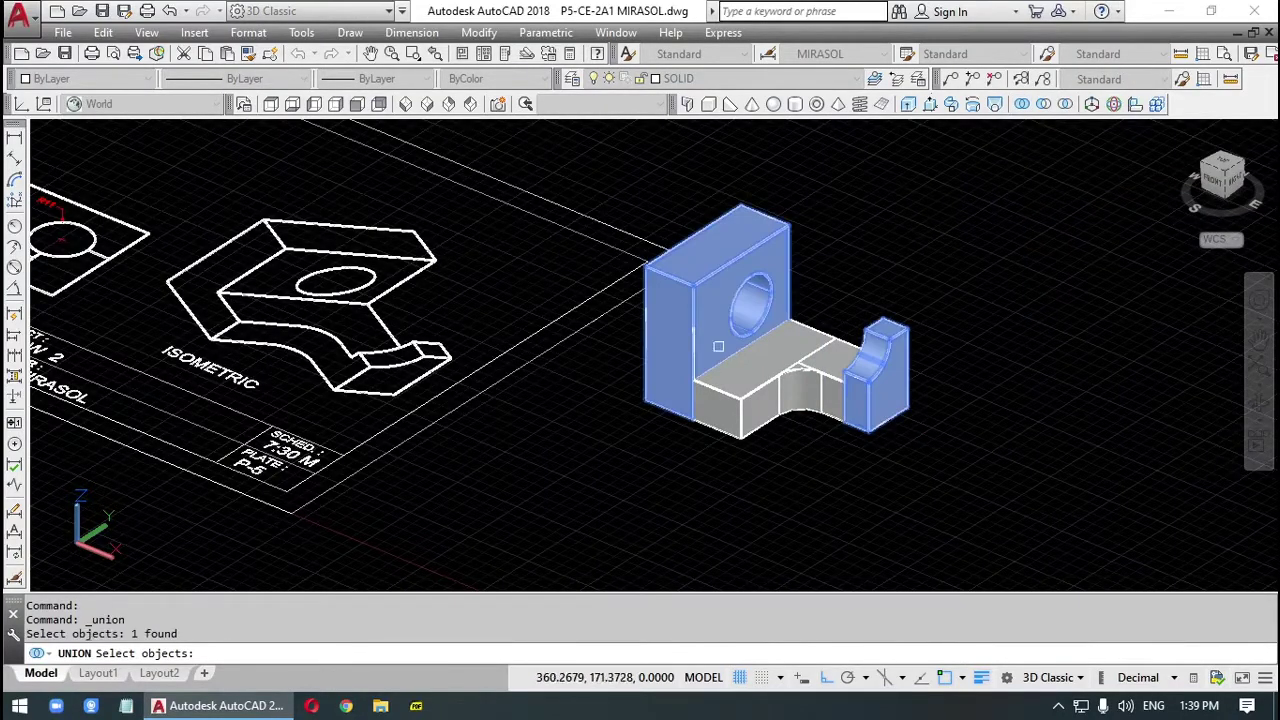
left_click(755, 376)
left_click(800, 385)
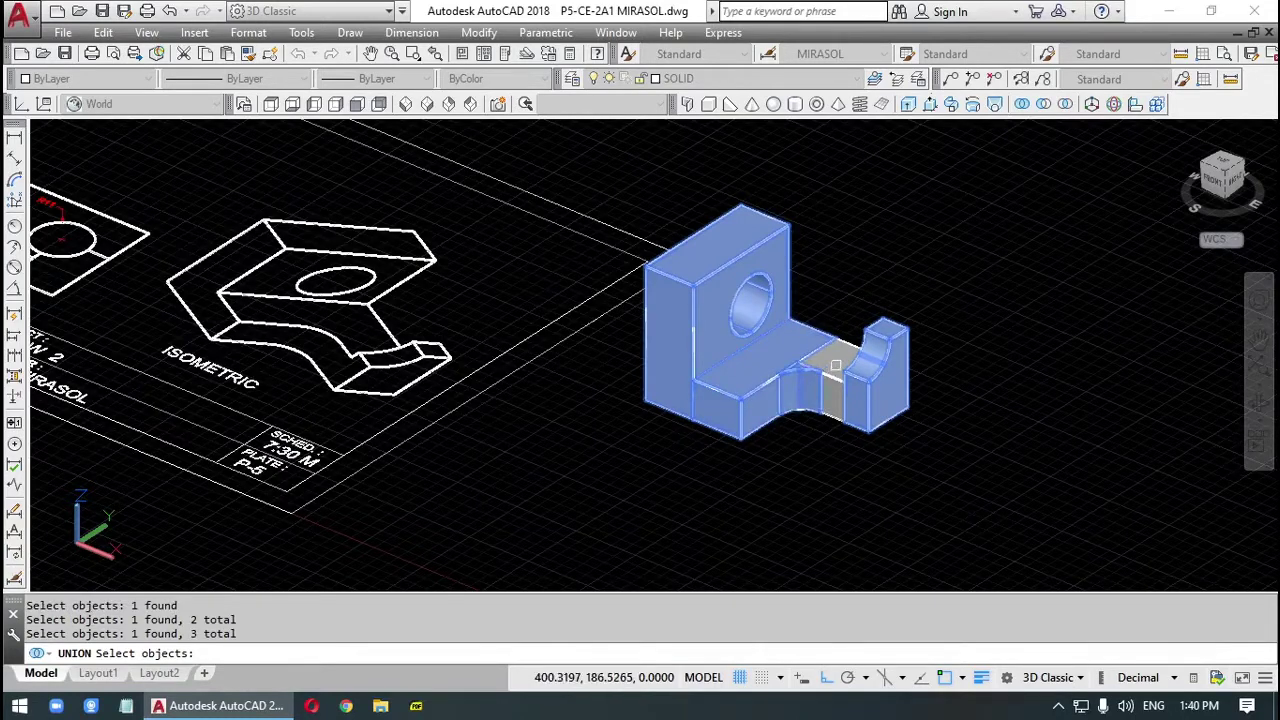
left_click(846, 368)
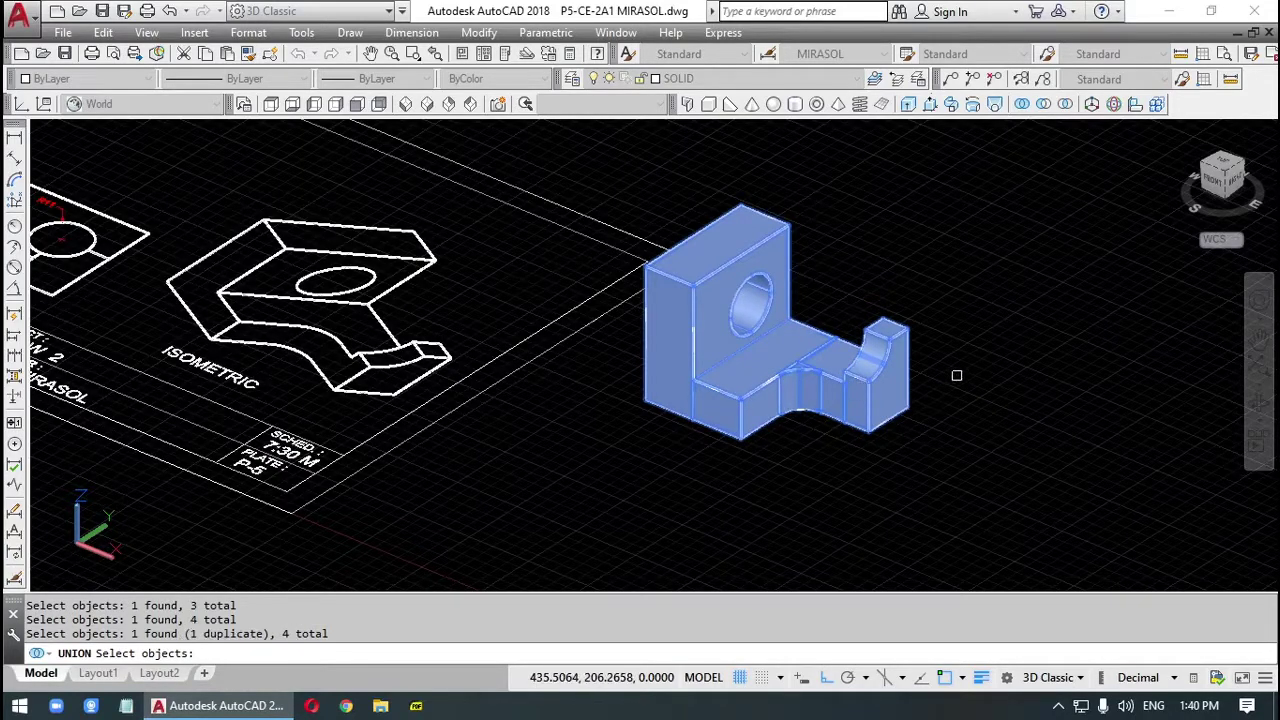
key("Return")
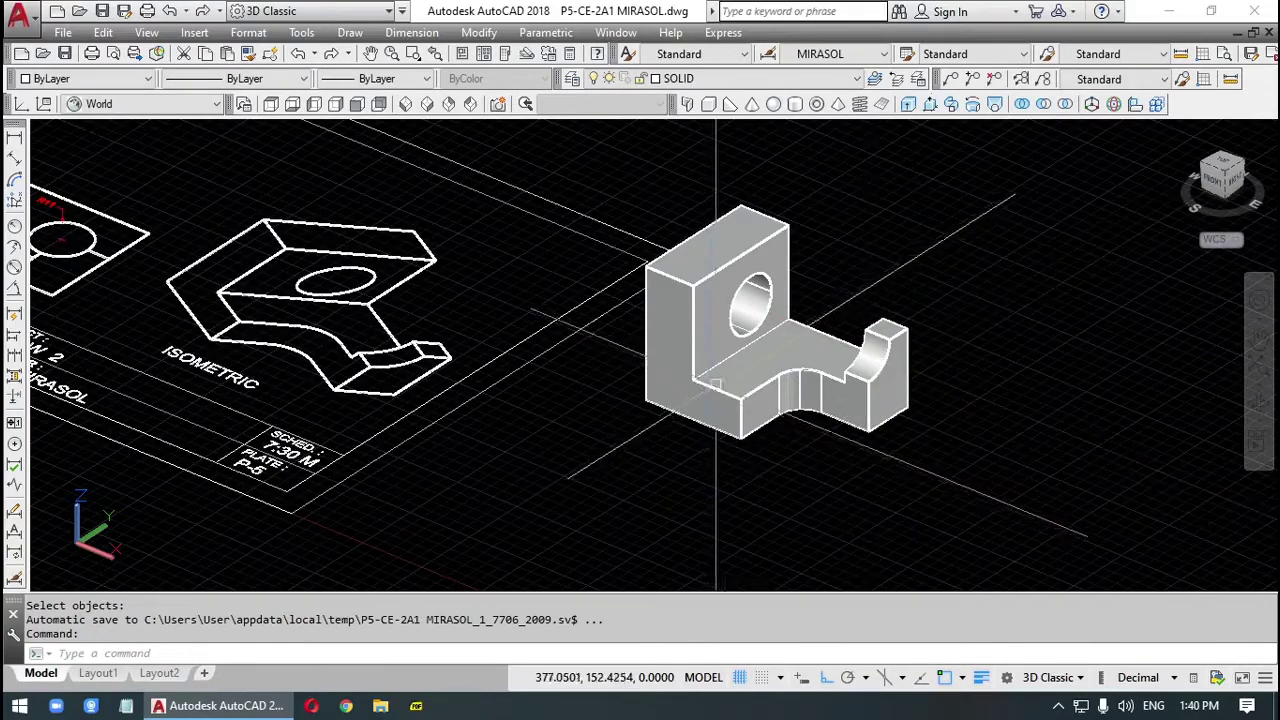
left_click(728, 388)
key("Escape")
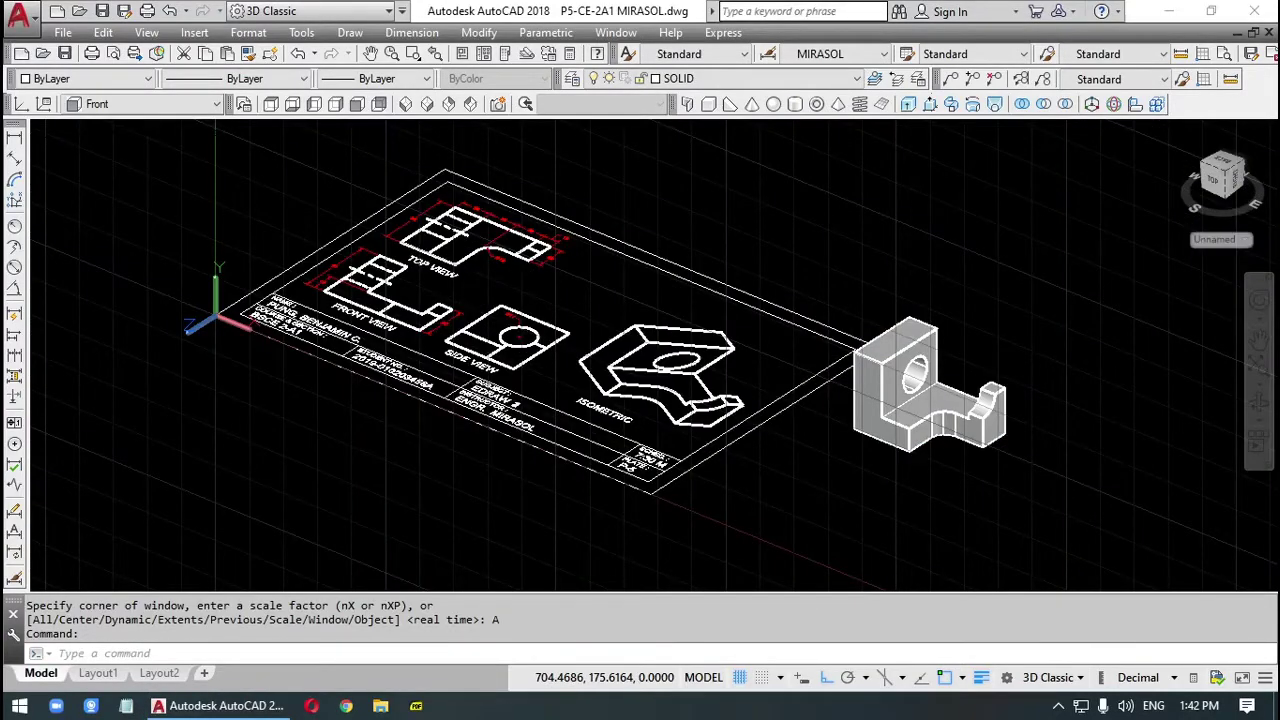
Step: Switch to the Top view and apply the Shades of Gray visual style
left_click(270, 104)
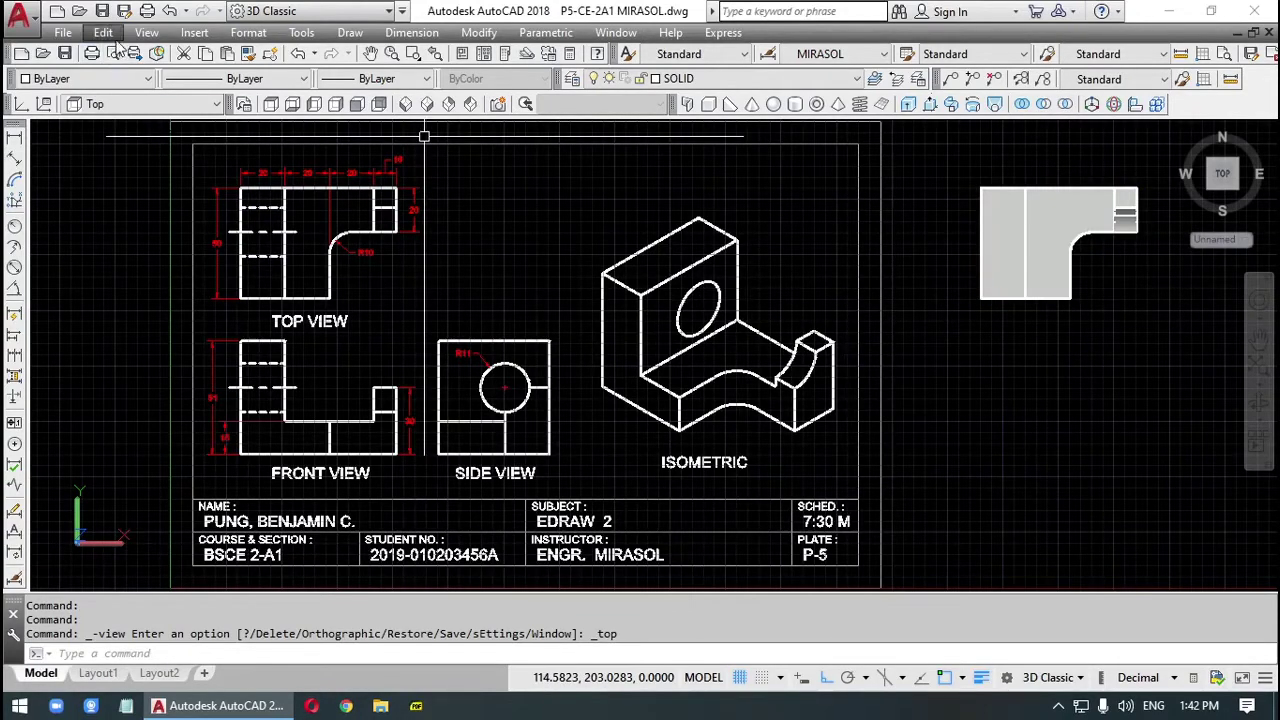
left_click(146, 32)
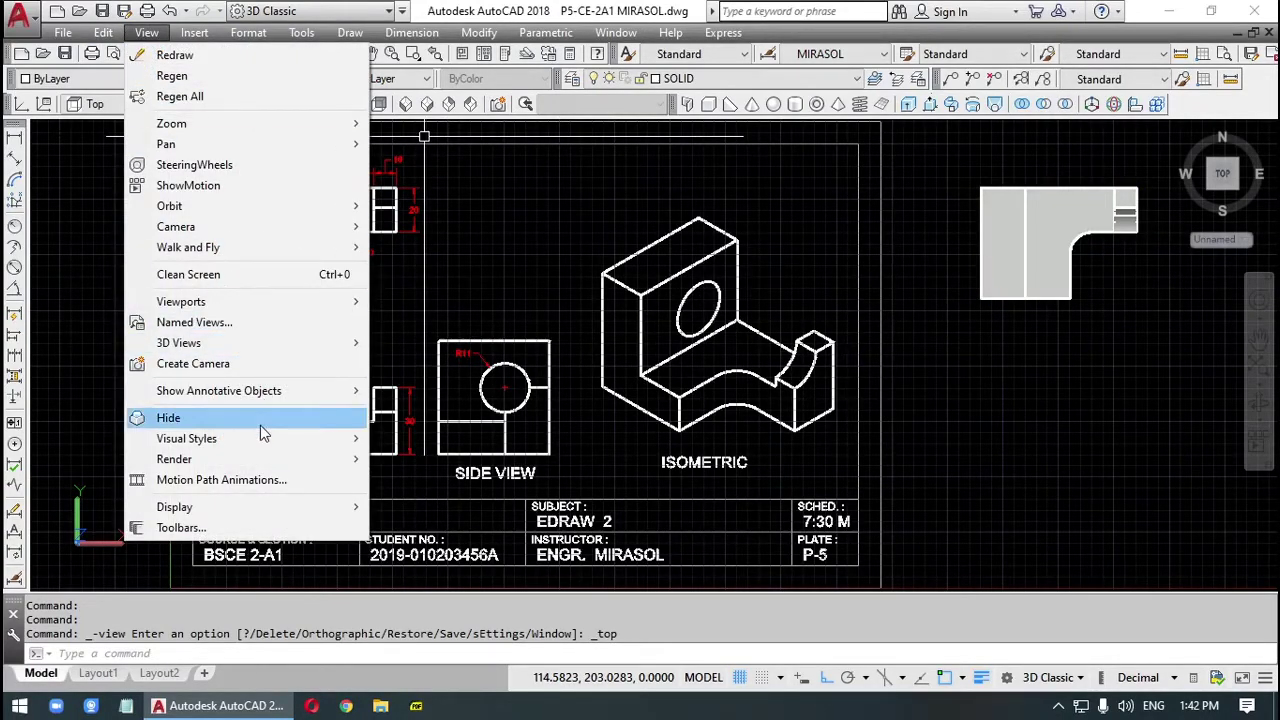
mouse_move(258, 439)
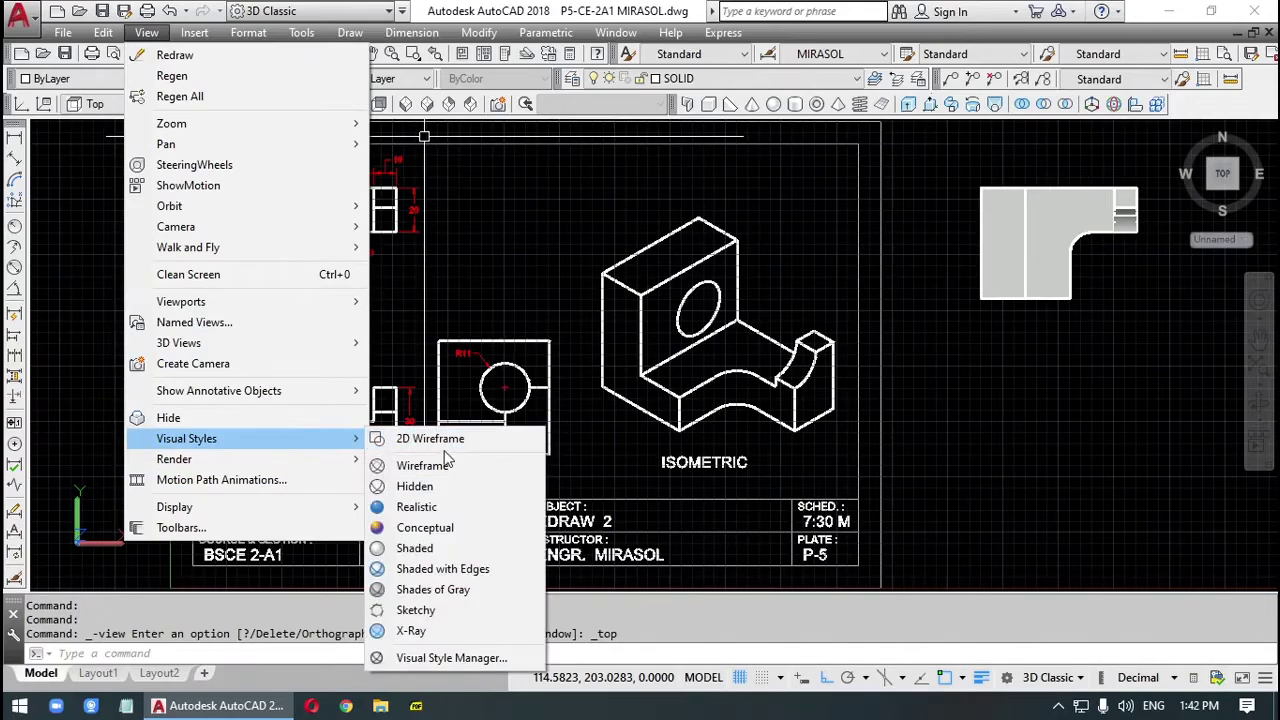
left_click(479, 591)
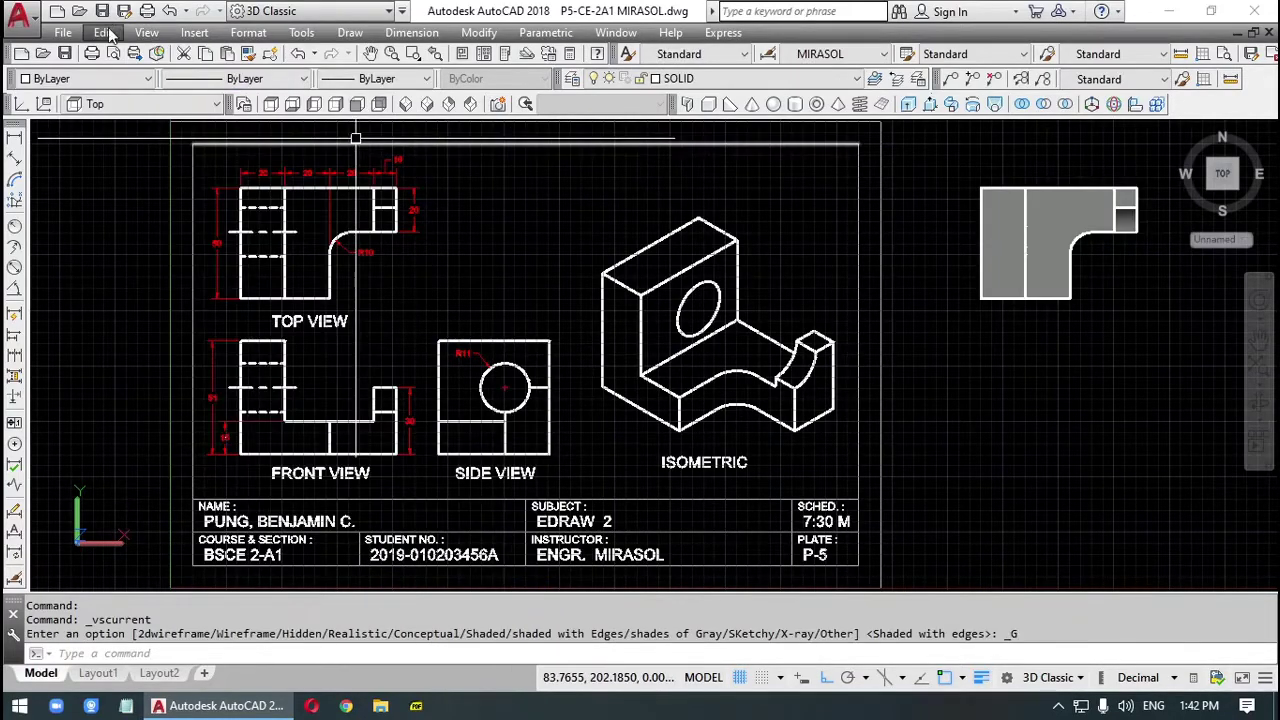
Step: Try the Realistic and Conceptual visual styles, then return to Shades of Gray
left_click(146, 33)
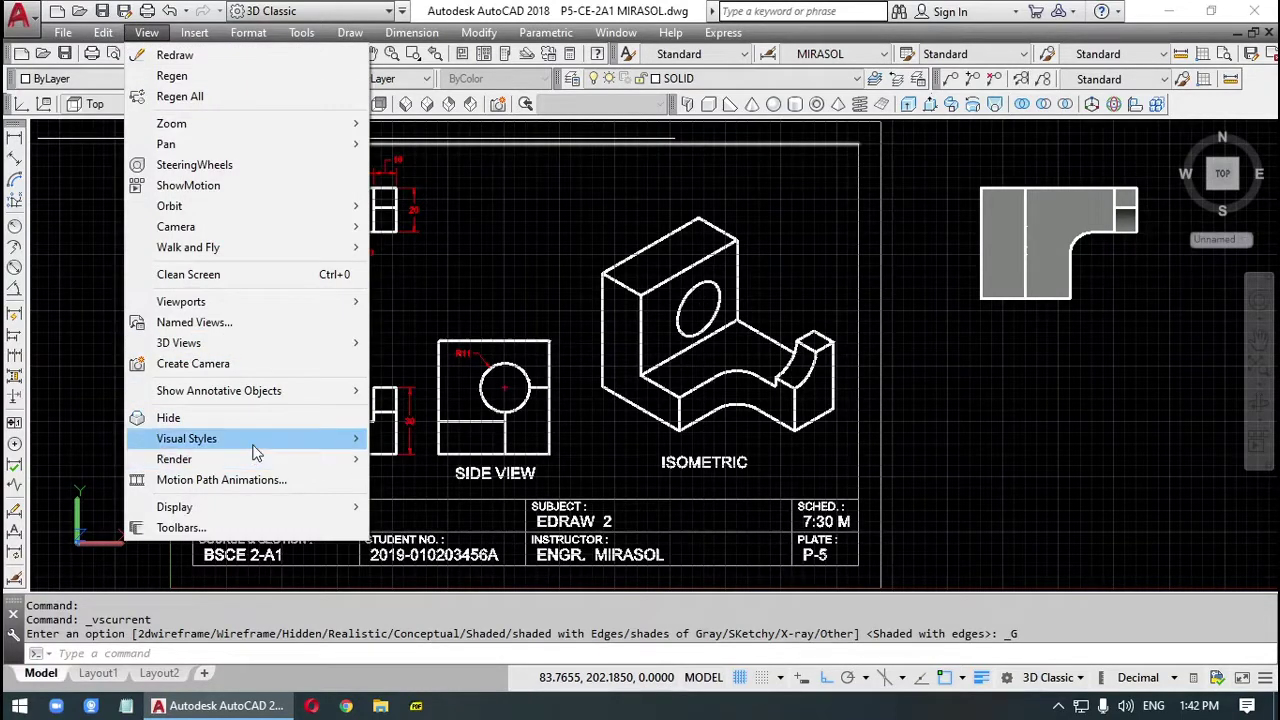
mouse_move(283, 448)
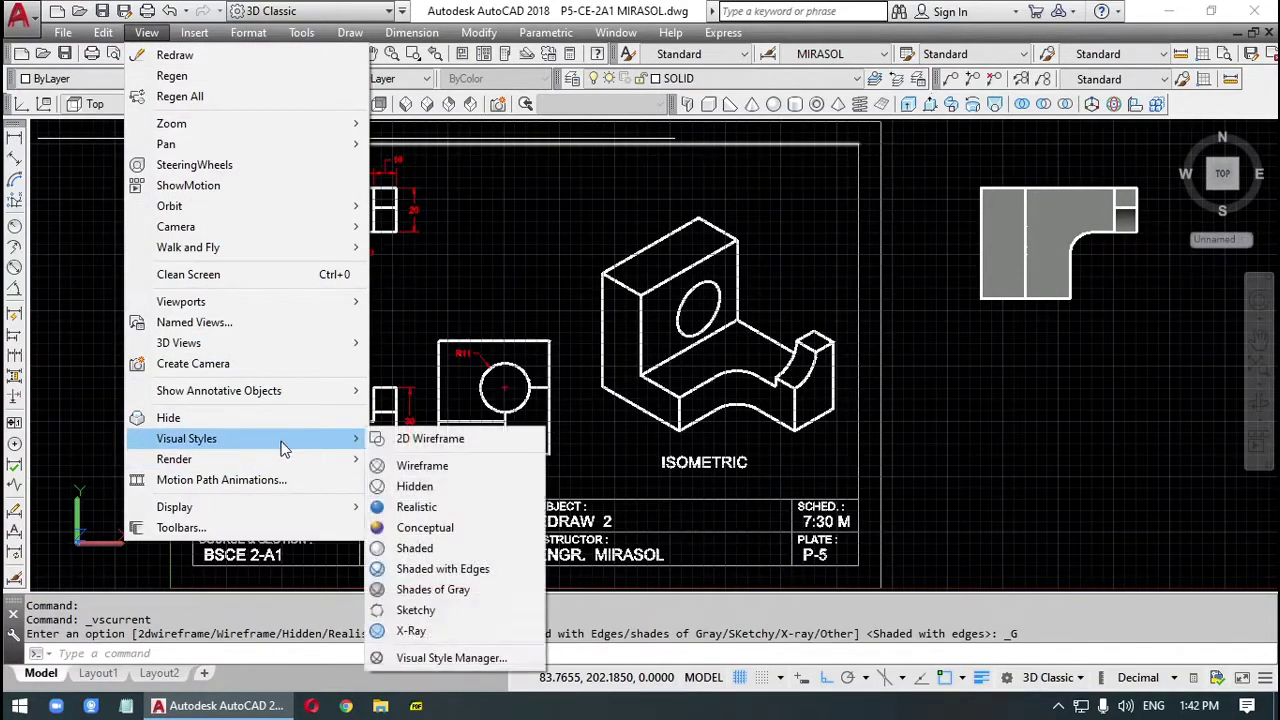
left_click(428, 507)
left_click(146, 33)
mouse_move(258, 446)
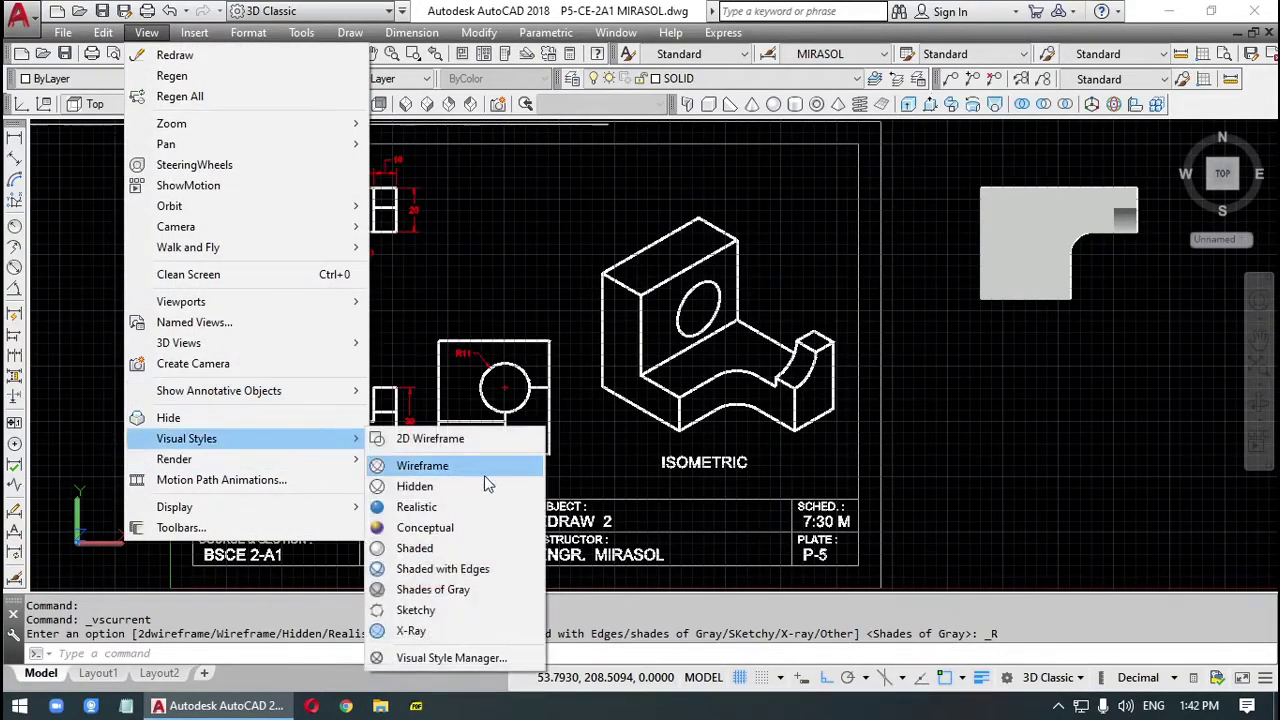
left_click(450, 533)
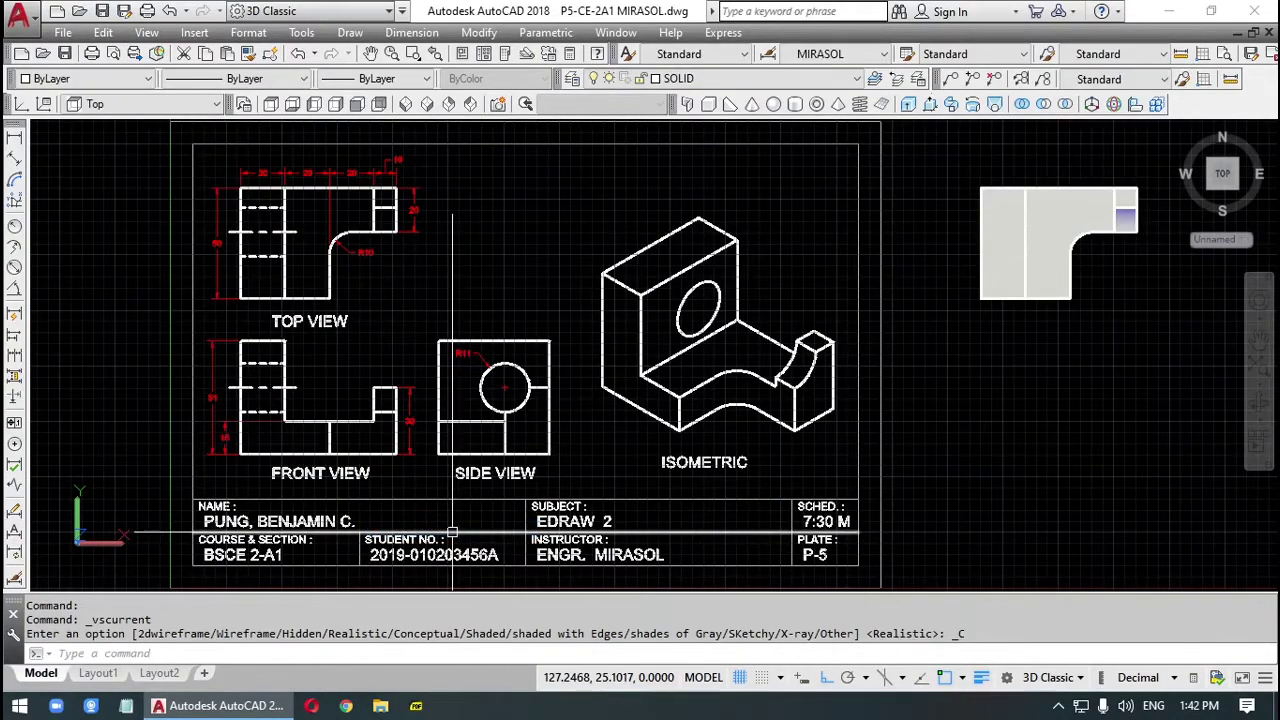
left_click(146, 33)
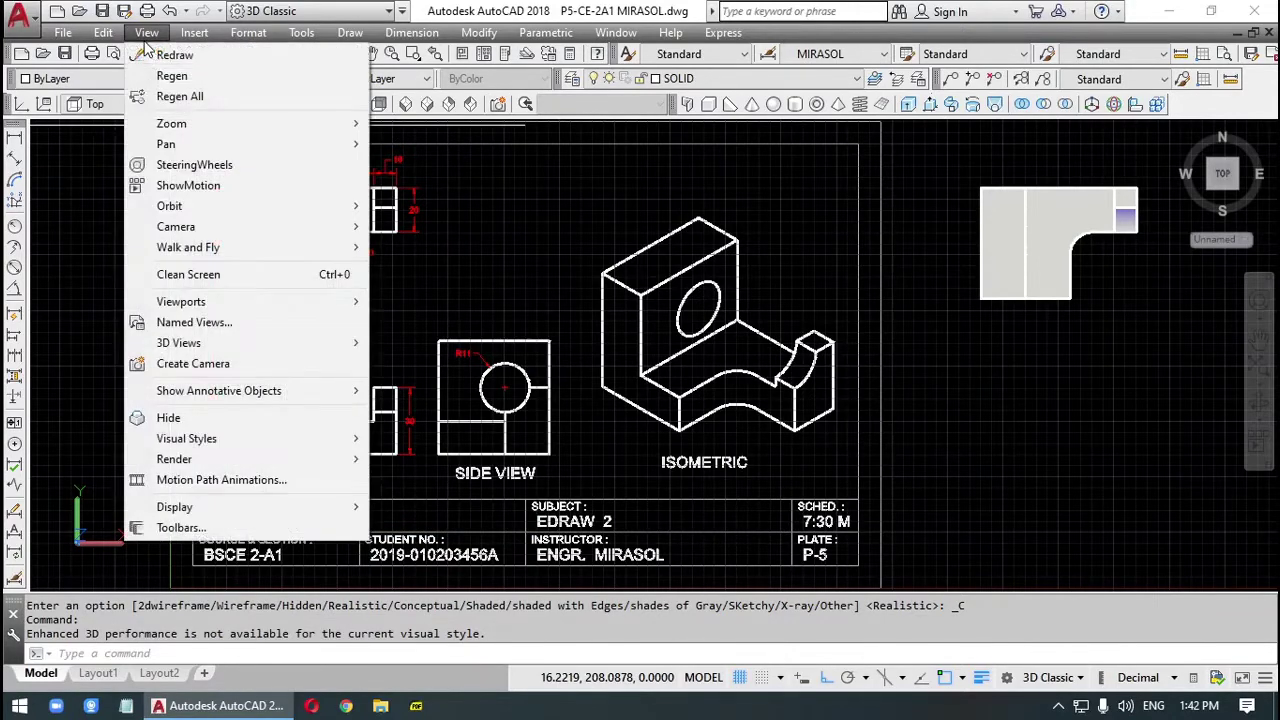
mouse_move(272, 441)
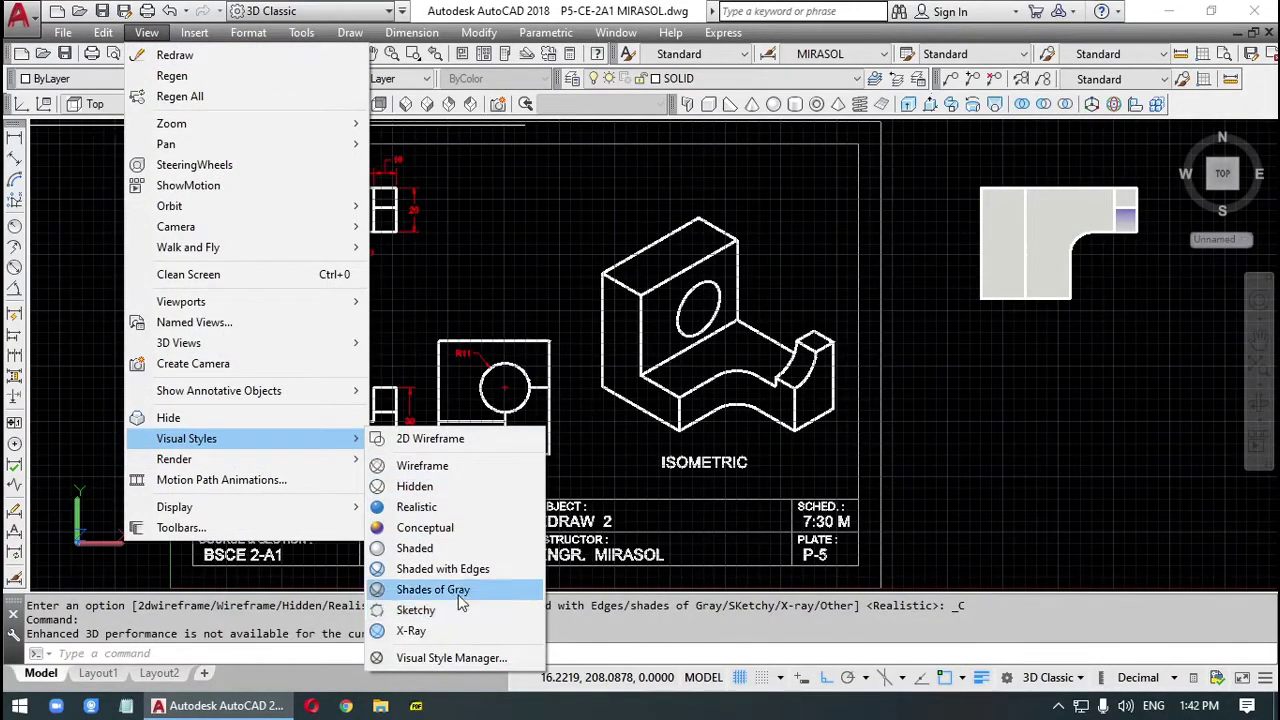
left_click(433, 590)
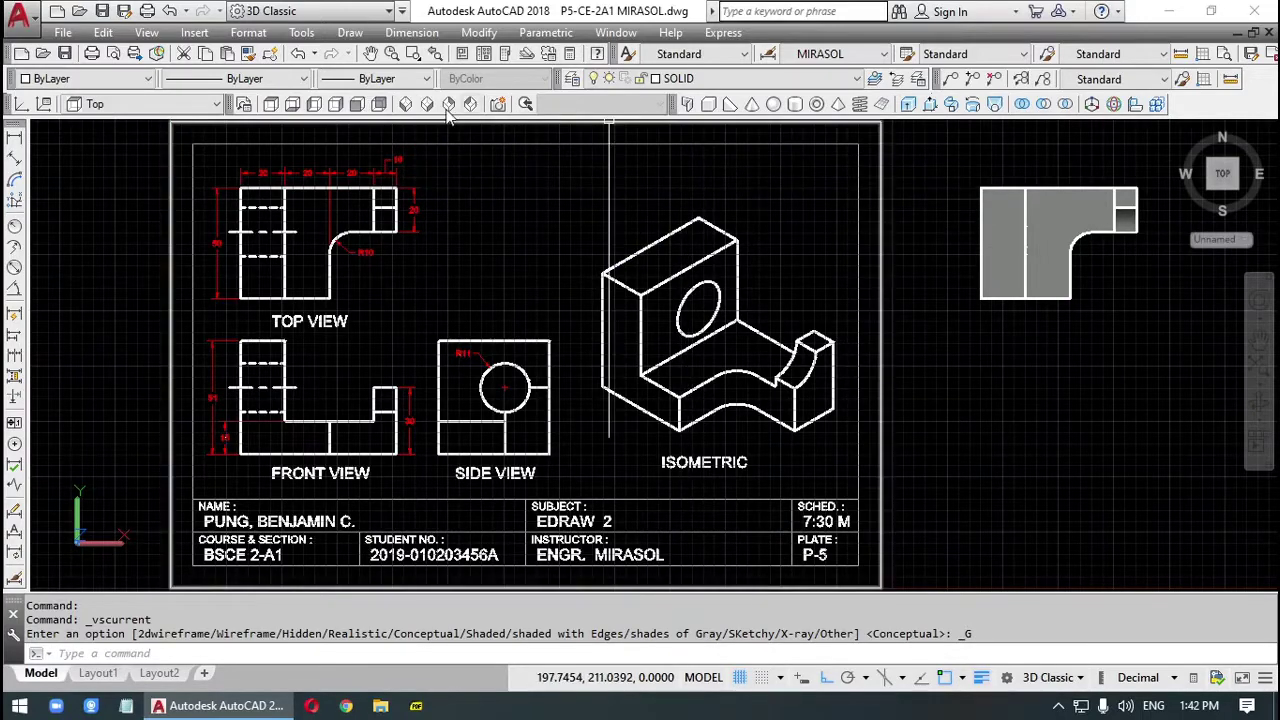
Step: Check the solid in Front, Left, Right and Top views, then switch to SE Isometric
left_click(357, 106)
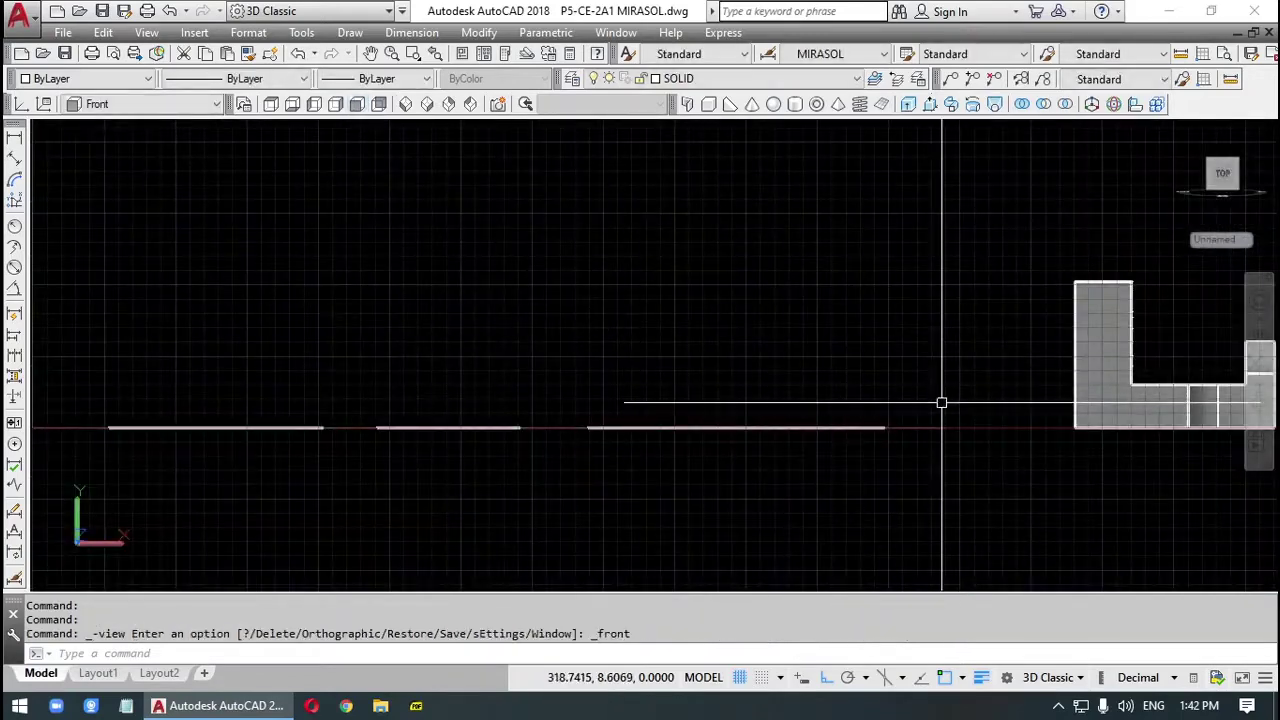
middle_click_drag(960, 400, 690, 378)
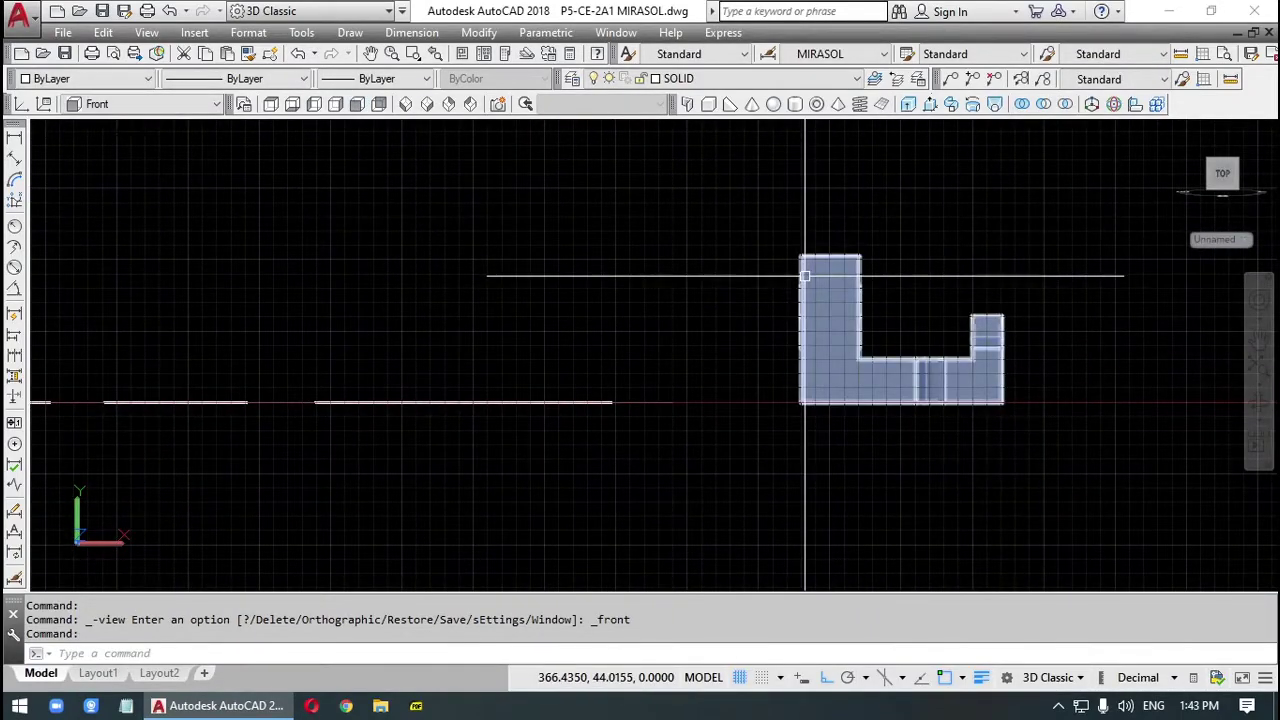
left_click(314, 105)
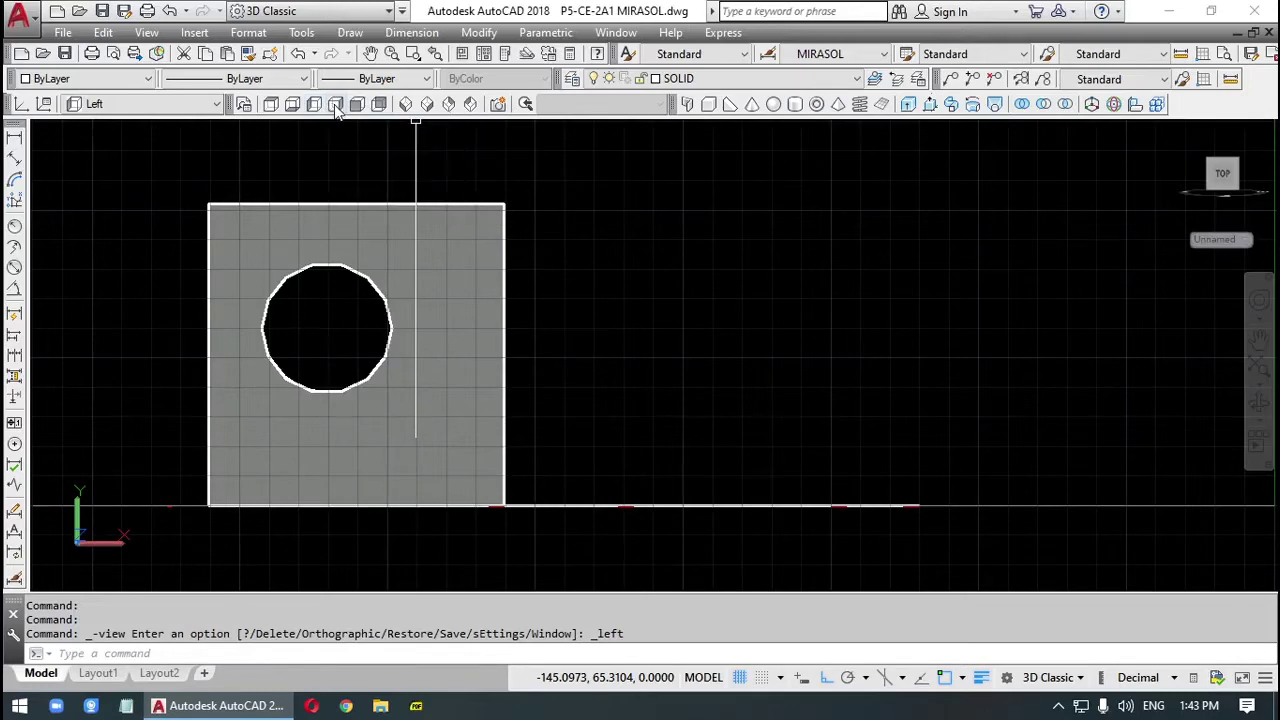
left_click(336, 105)
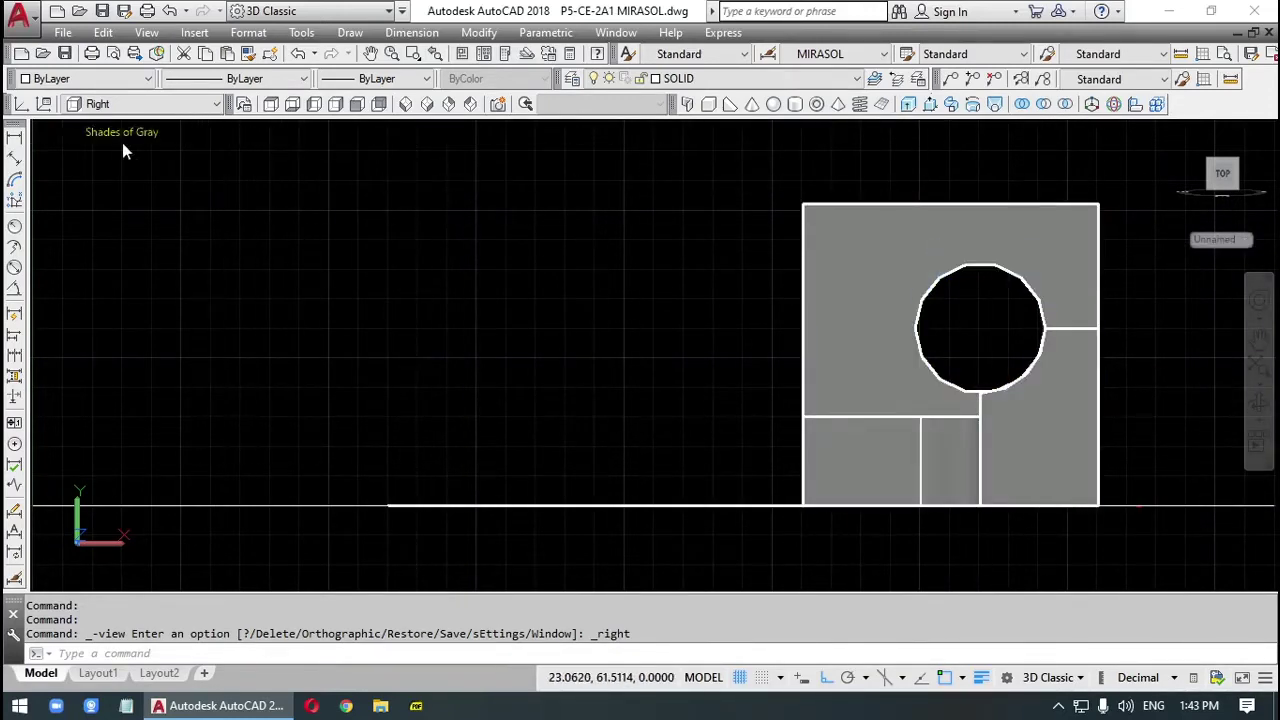
left_click(271, 105)
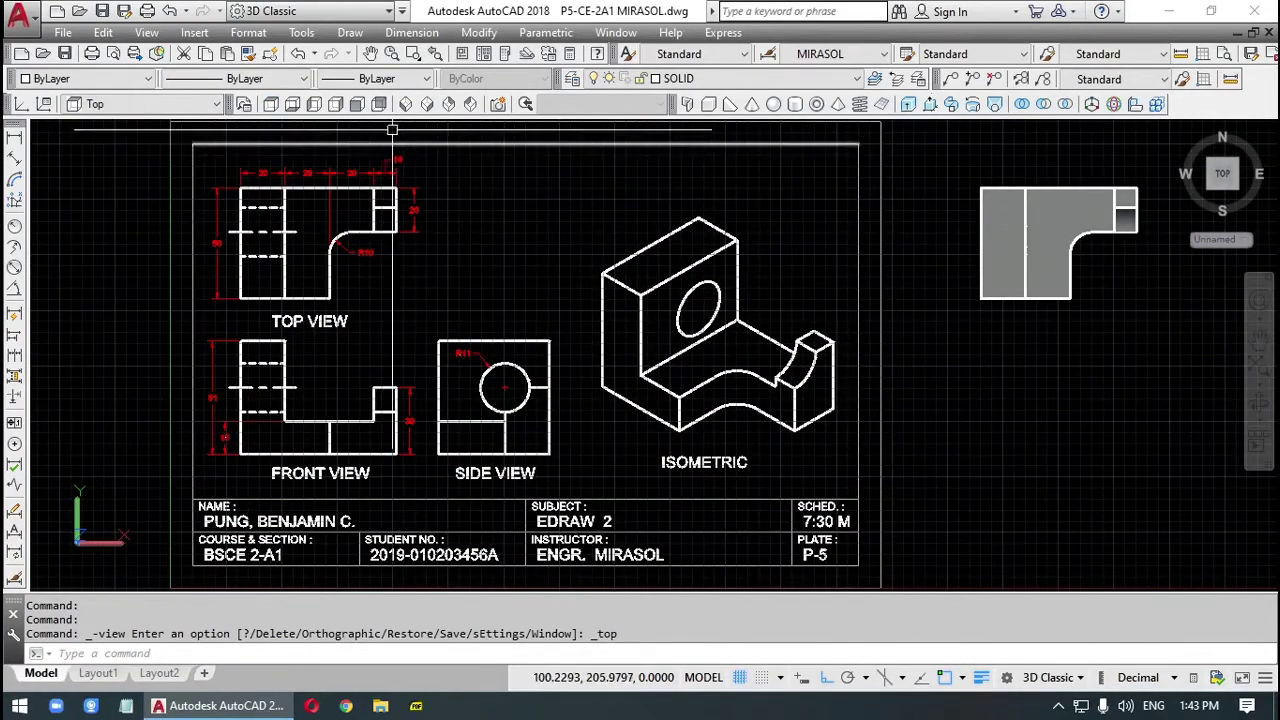
left_click(427, 104)
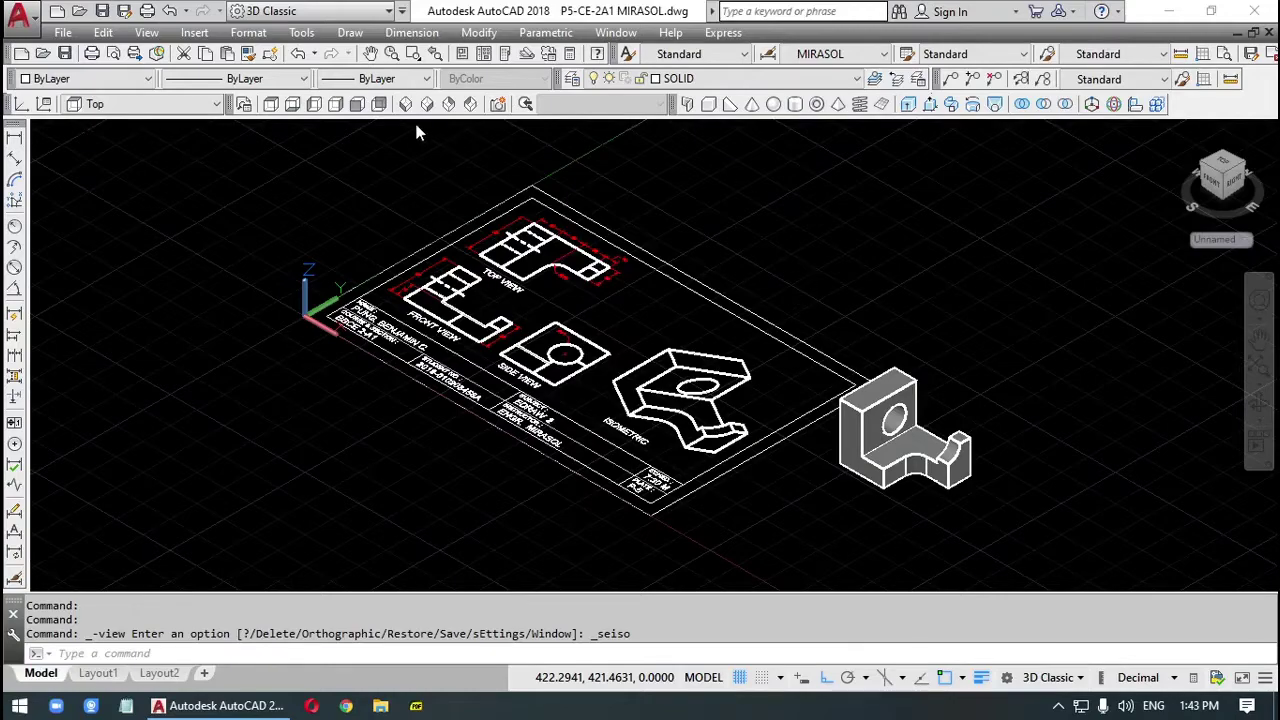
Step: From the SE Isometric view, align the UCS to the current view
left_click(270, 106)
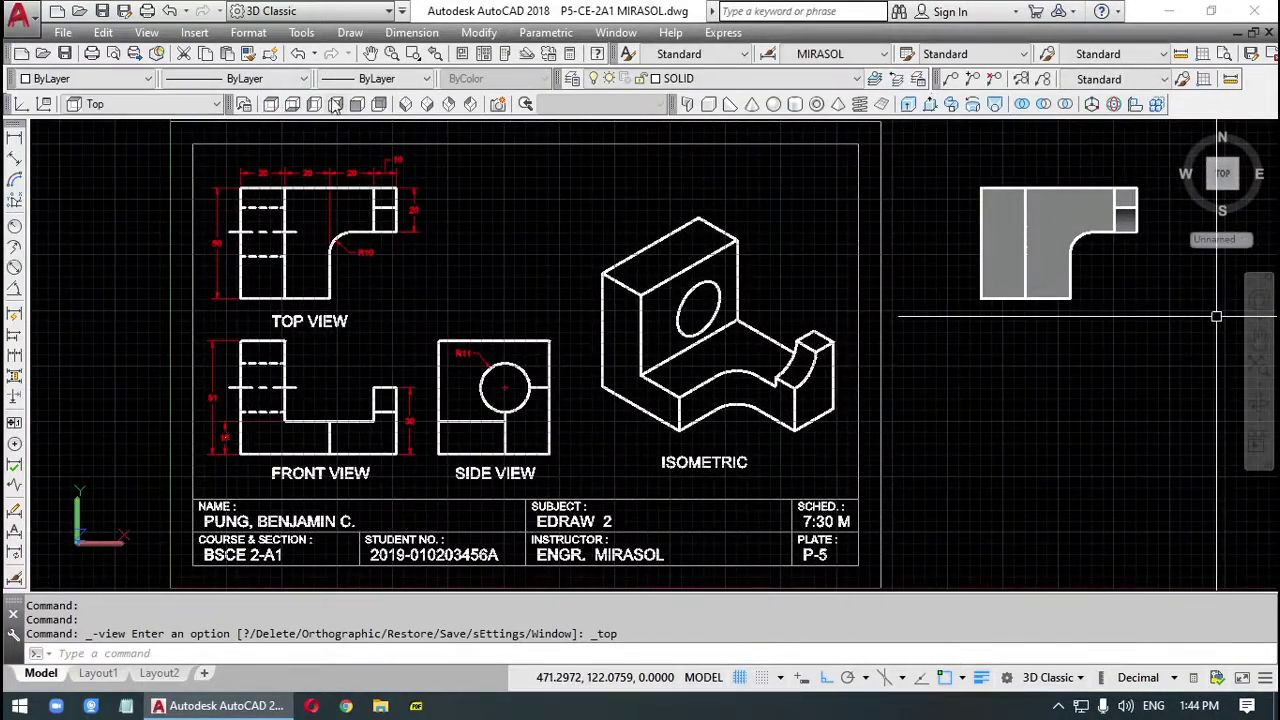
left_click(427, 105)
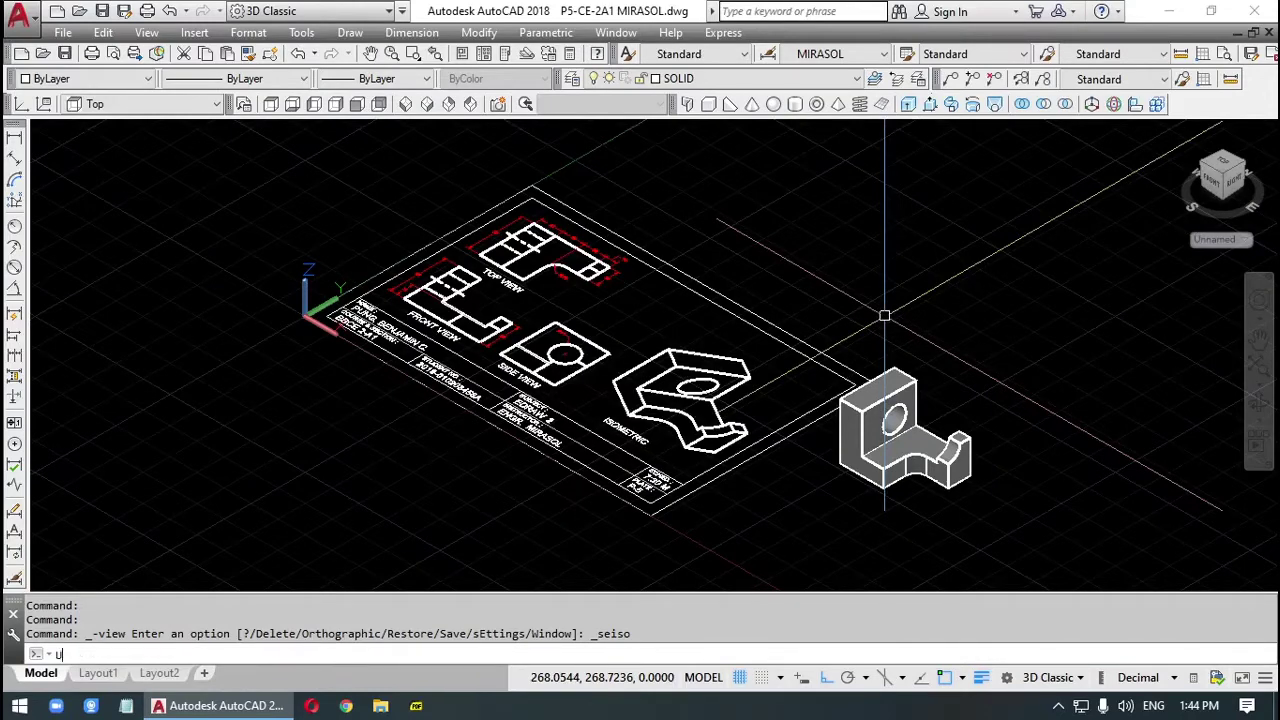
key("Return")
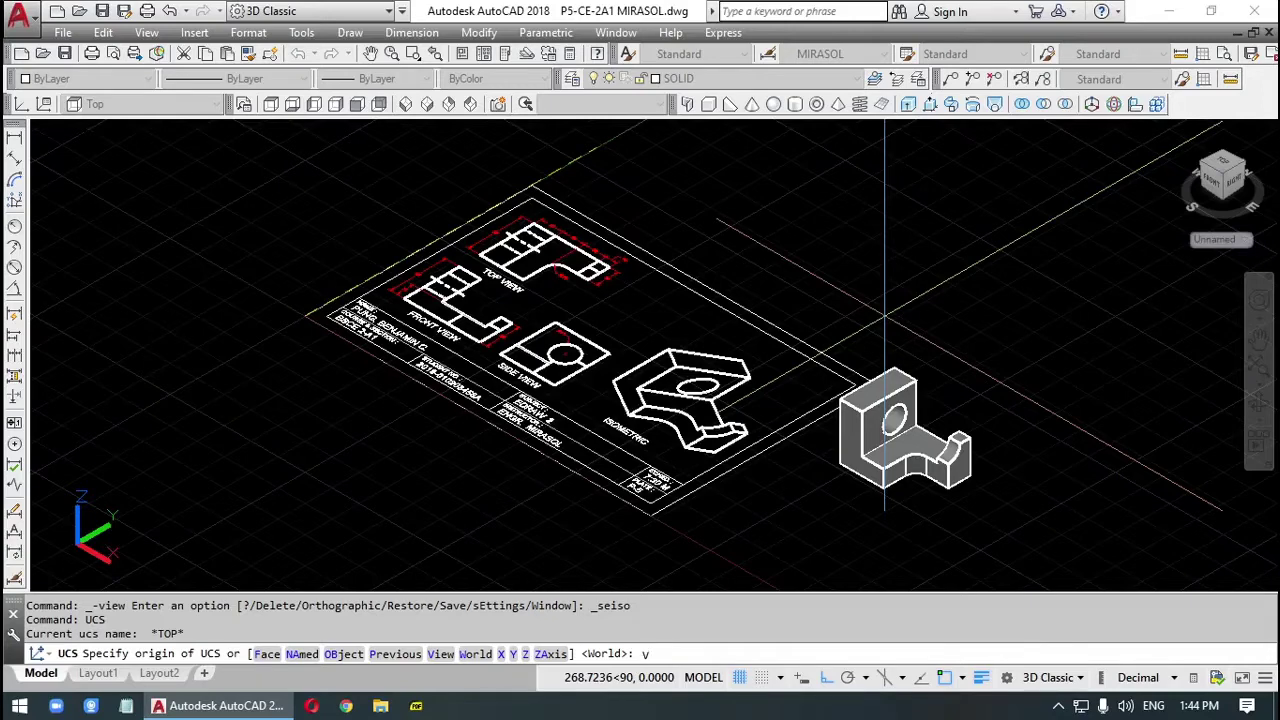
key("Return")
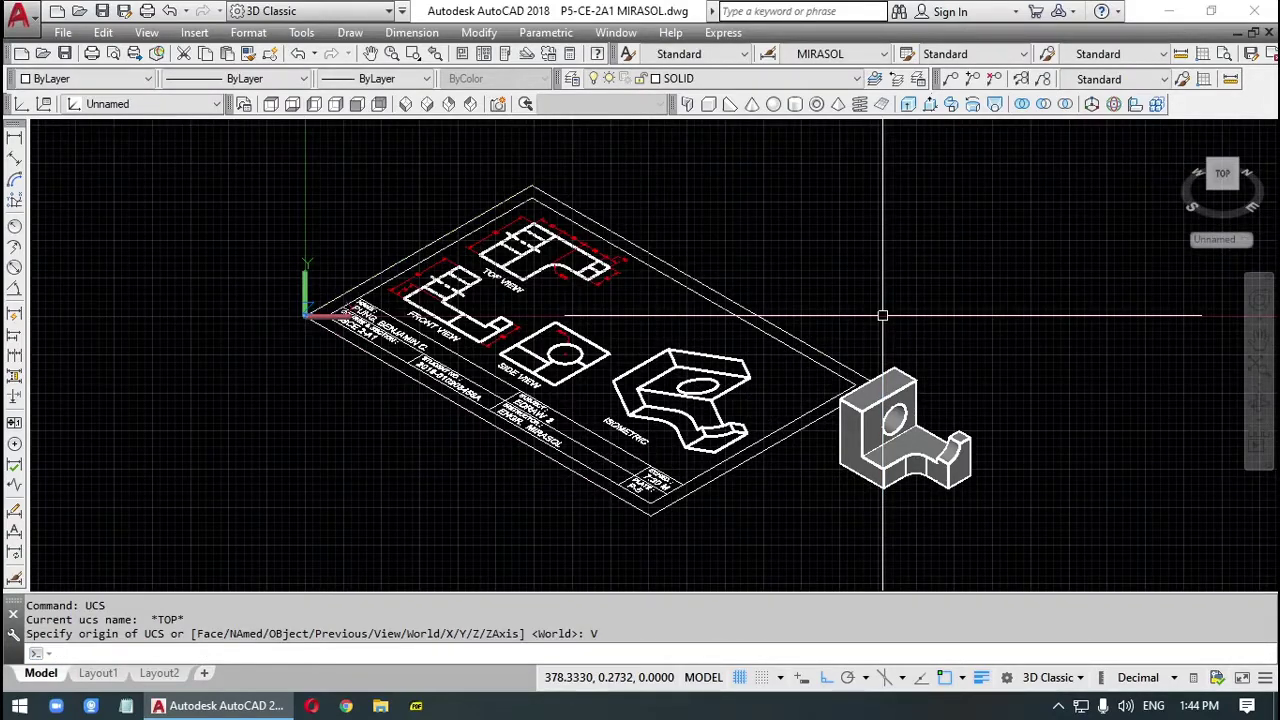
Step: Window-select the 3D solid, copy it to the clipboard, and return to the Top view
left_click(816, 324)
left_click(1001, 520)
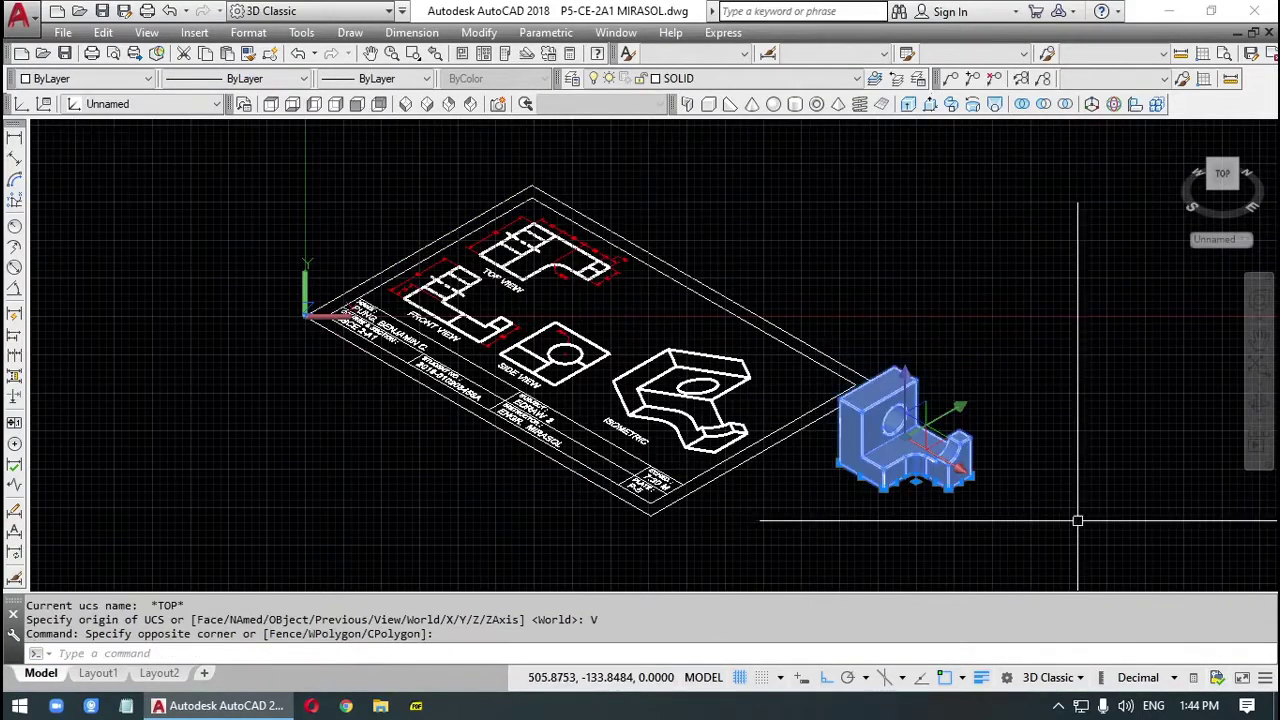
key("ctrl+c")
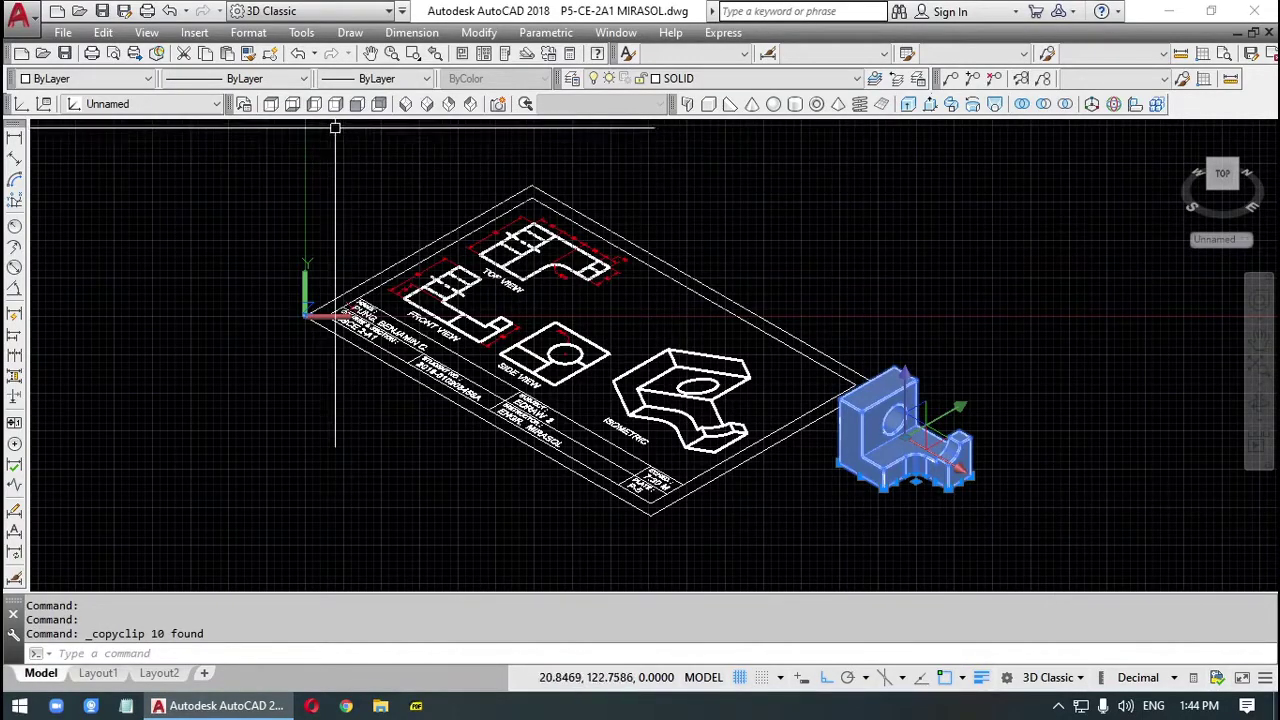
left_click(271, 104)
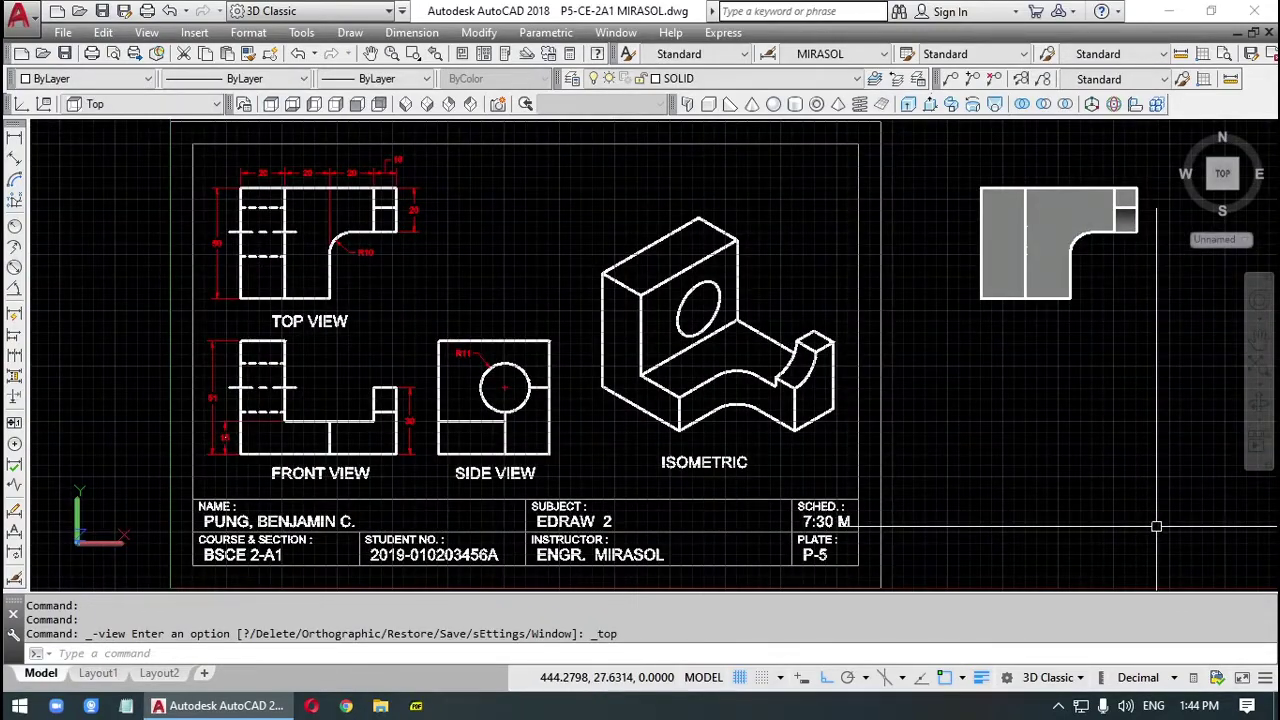
Step: Start pasting the copied solid, look for room on the sheet, then cancel the paste
key("ctrl+v")
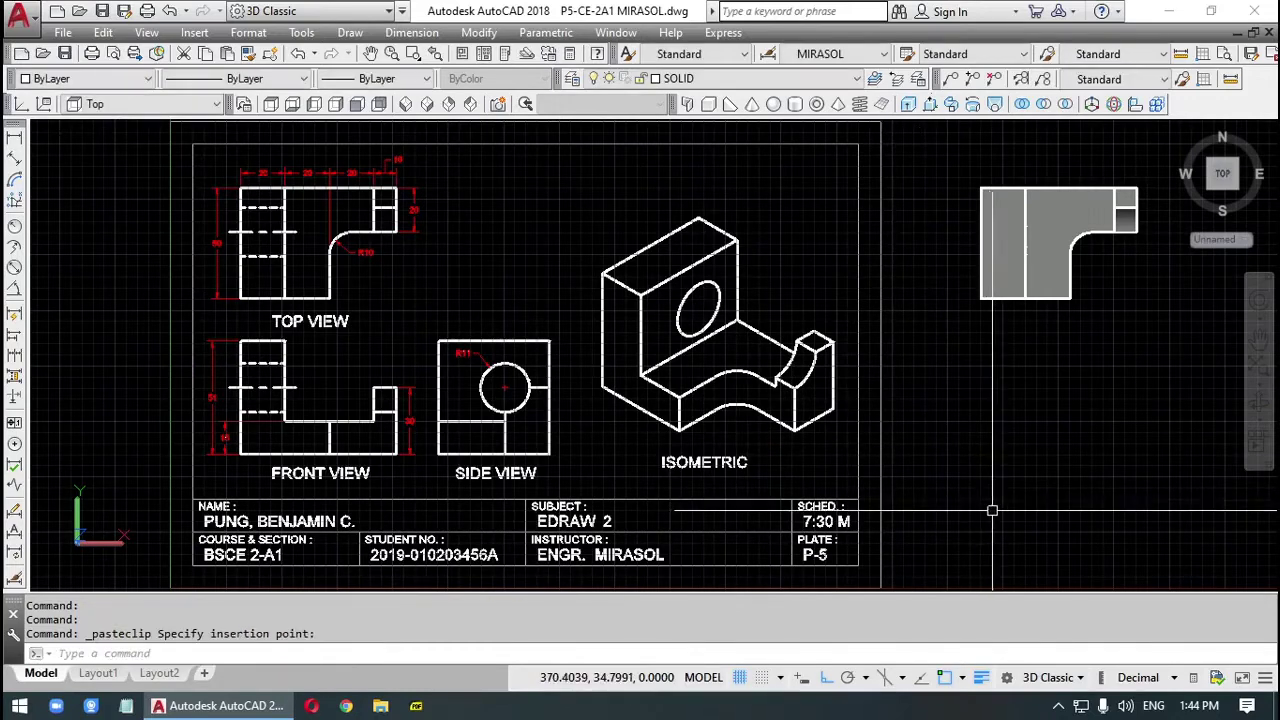
scroll(1136, 561, "down", 2)
middle_click_drag(1093, 550, 834, 324)
scroll(975, 383, "up", 1)
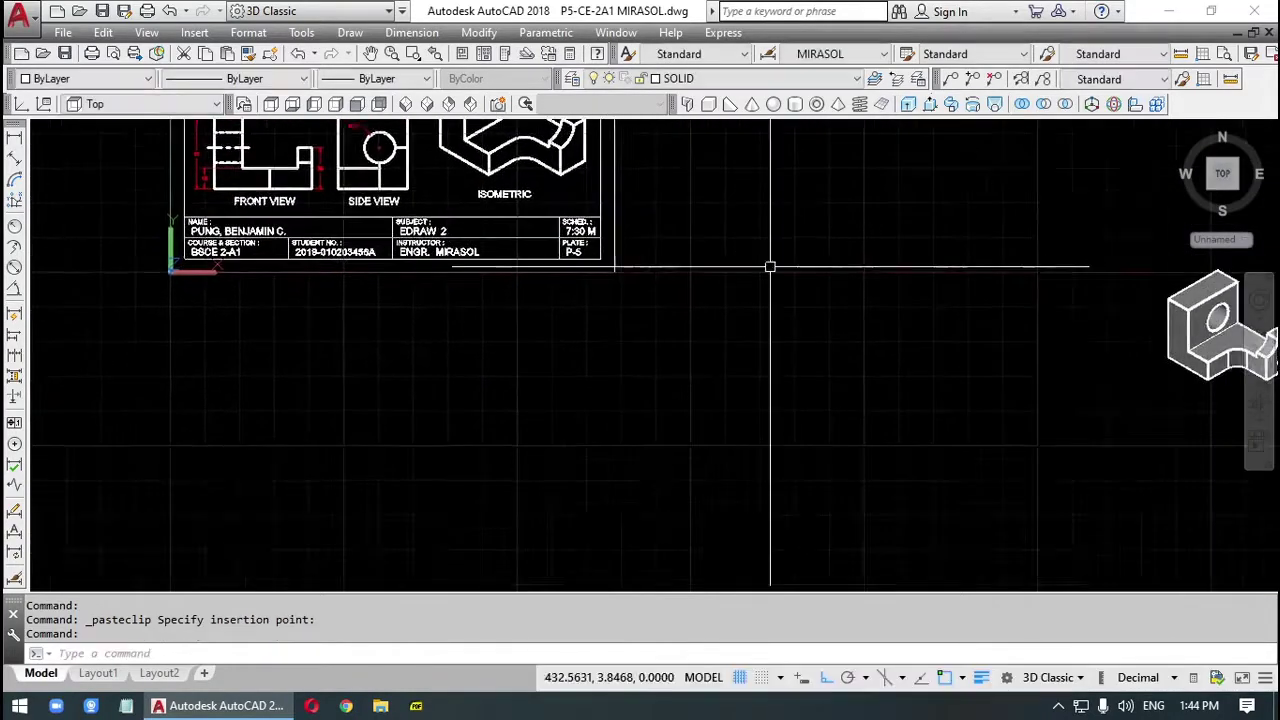
scroll(1000, 437, "down", 3)
middle_click_drag(1000, 437, 949, 434)
key("Escape")
Step: Window-select the isometric solid for a move, turn Ortho off with F8, then cancel
type("m")
key("Return")
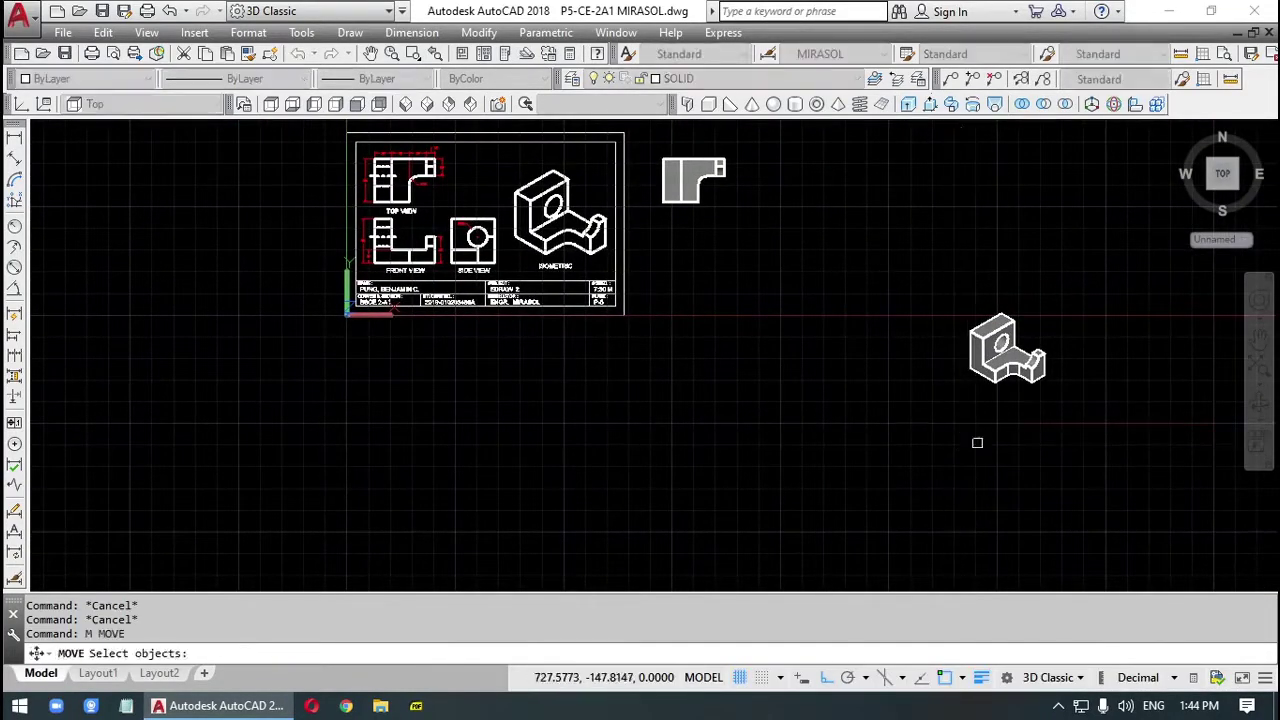
left_click(948, 276)
left_click(1086, 417)
key("Return")
left_click(1007, 407)
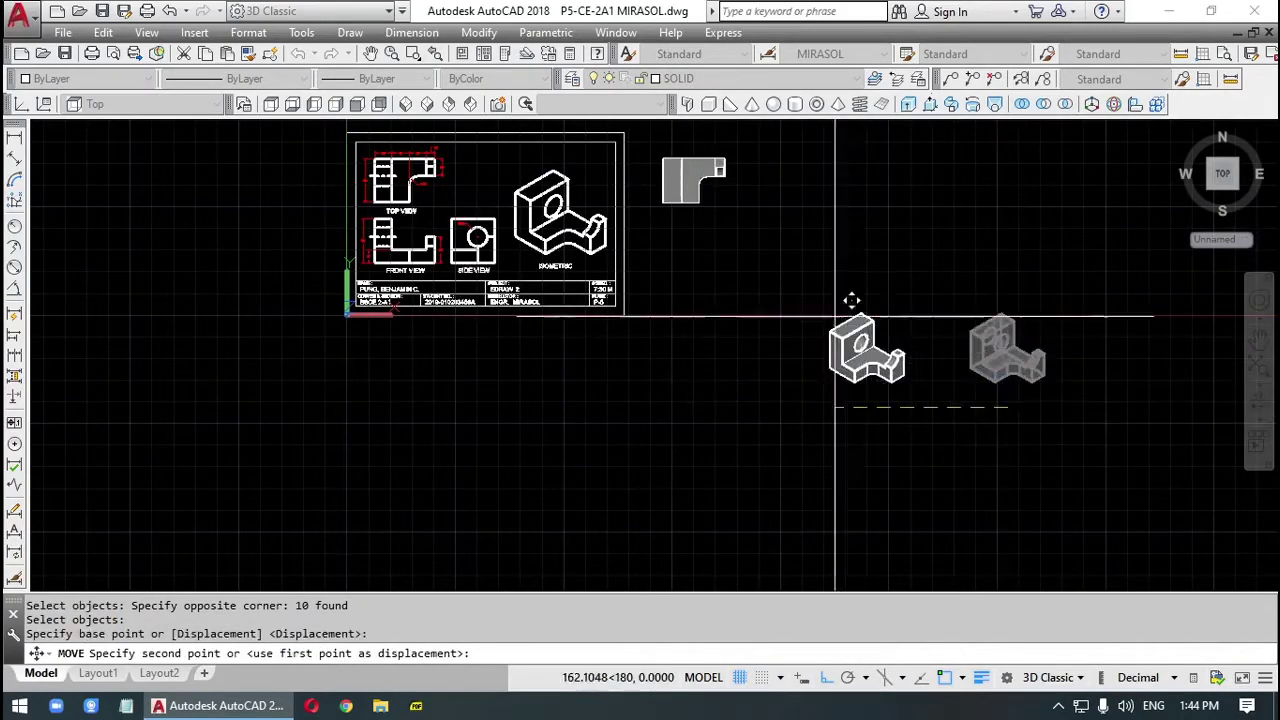
key("F8")
scroll(655, 280, "up", 5)
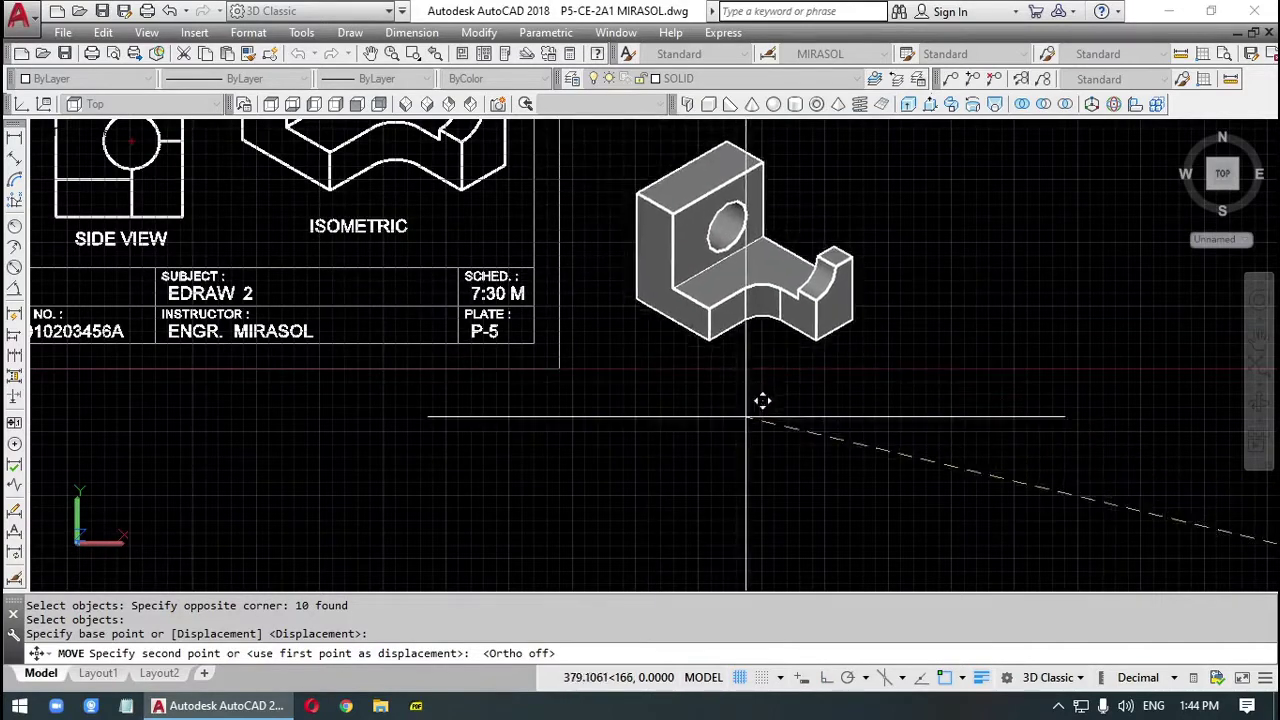
scroll(800, 503, "down", 7)
key("Escape")
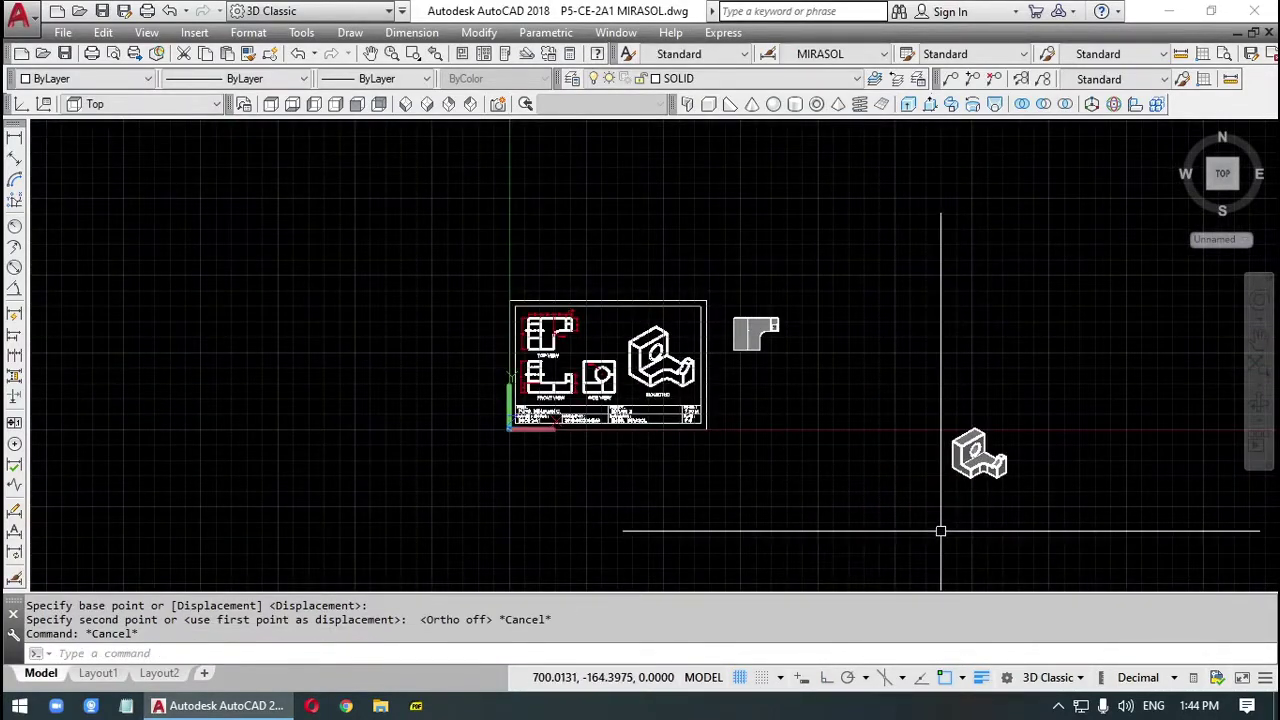
Step: Move the 3D solid to a new spot on the sheet
type("m")
key("Return")
left_click(951, 447)
key("Return")
left_click(908, 453)
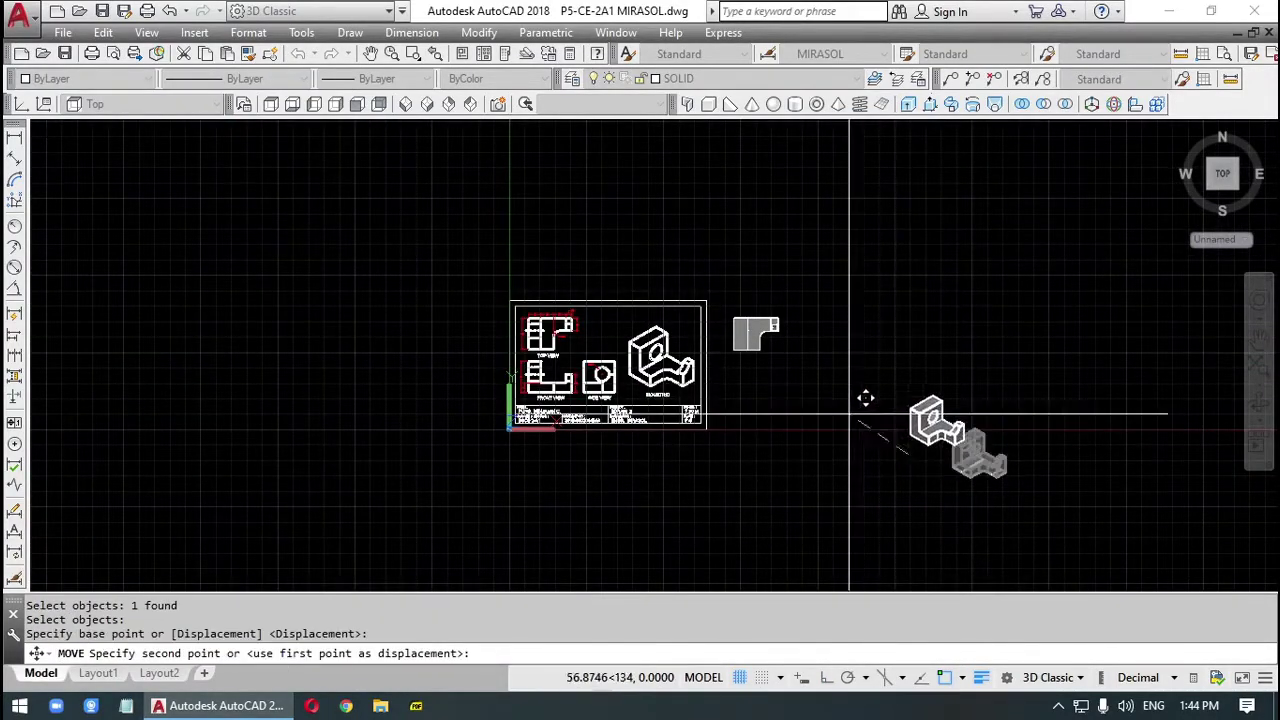
scroll(566, 337, "up", 3)
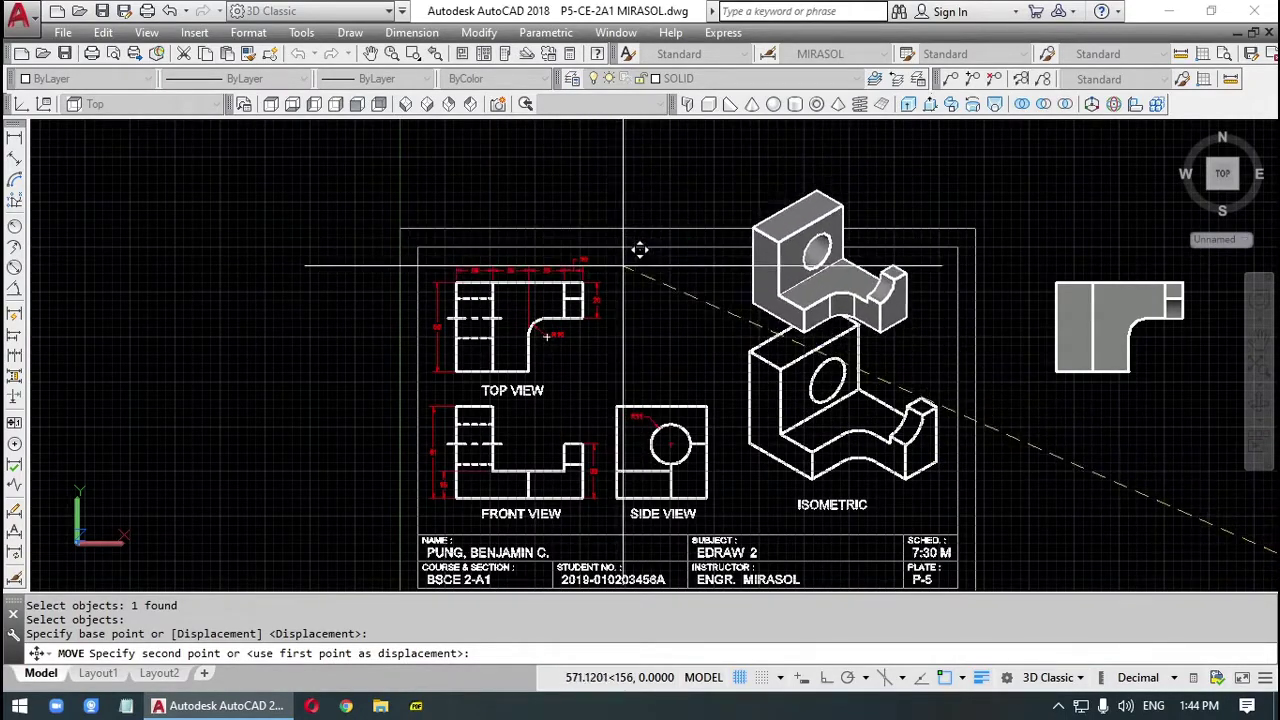
left_click(646, 250)
scroll(840, 357, "down", 4)
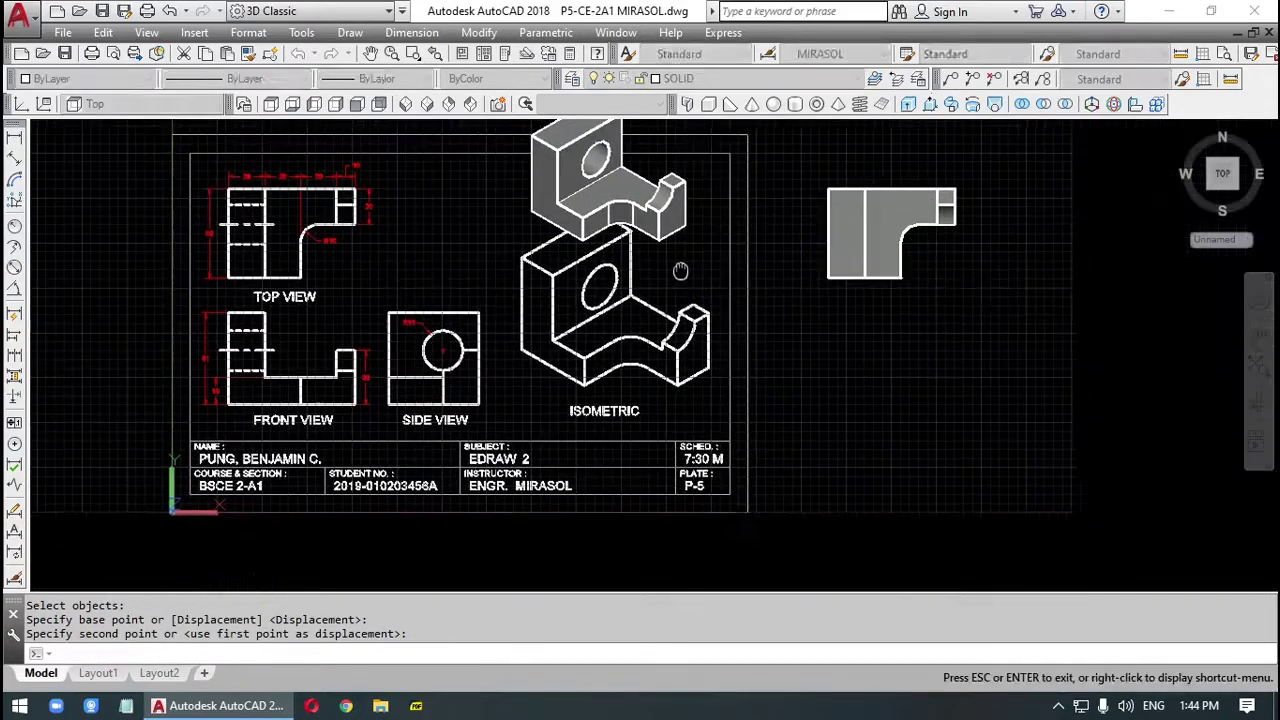
scroll(736, 352, "up", 5)
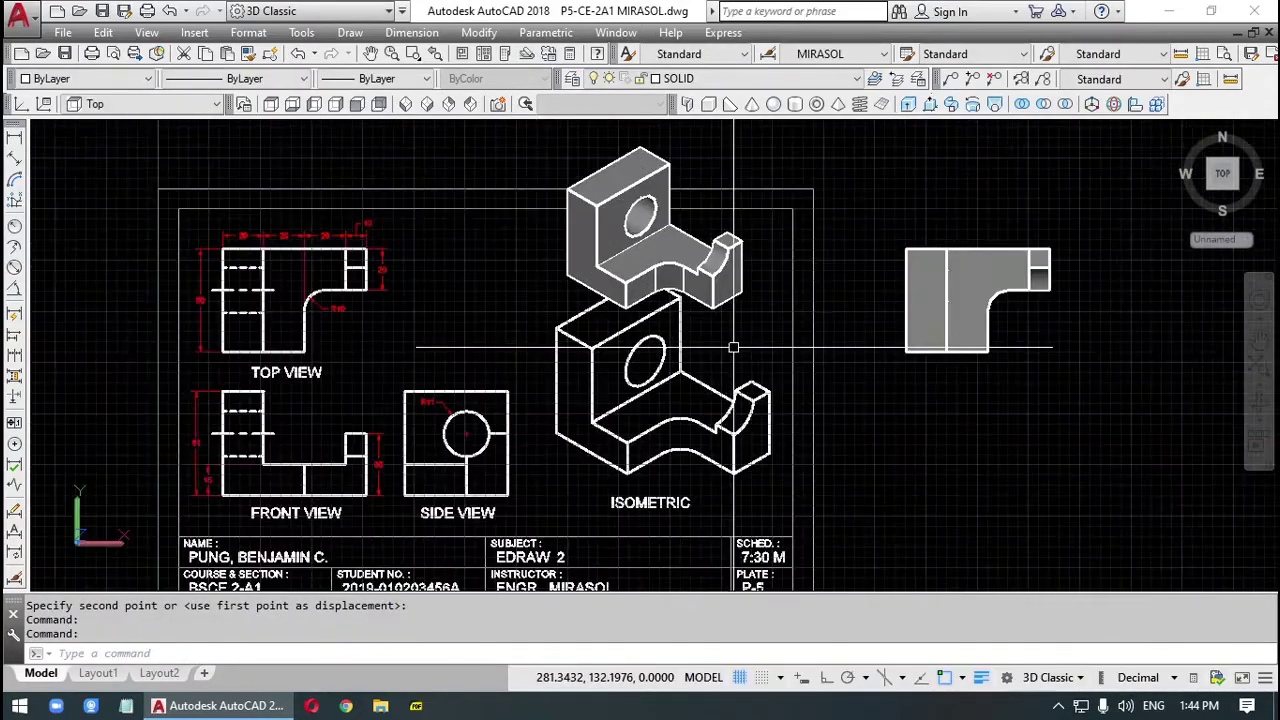
Step: Move the shaded solid onto the wireframe isometric drawing and pan to check the alignment
type("m")
key("Return")
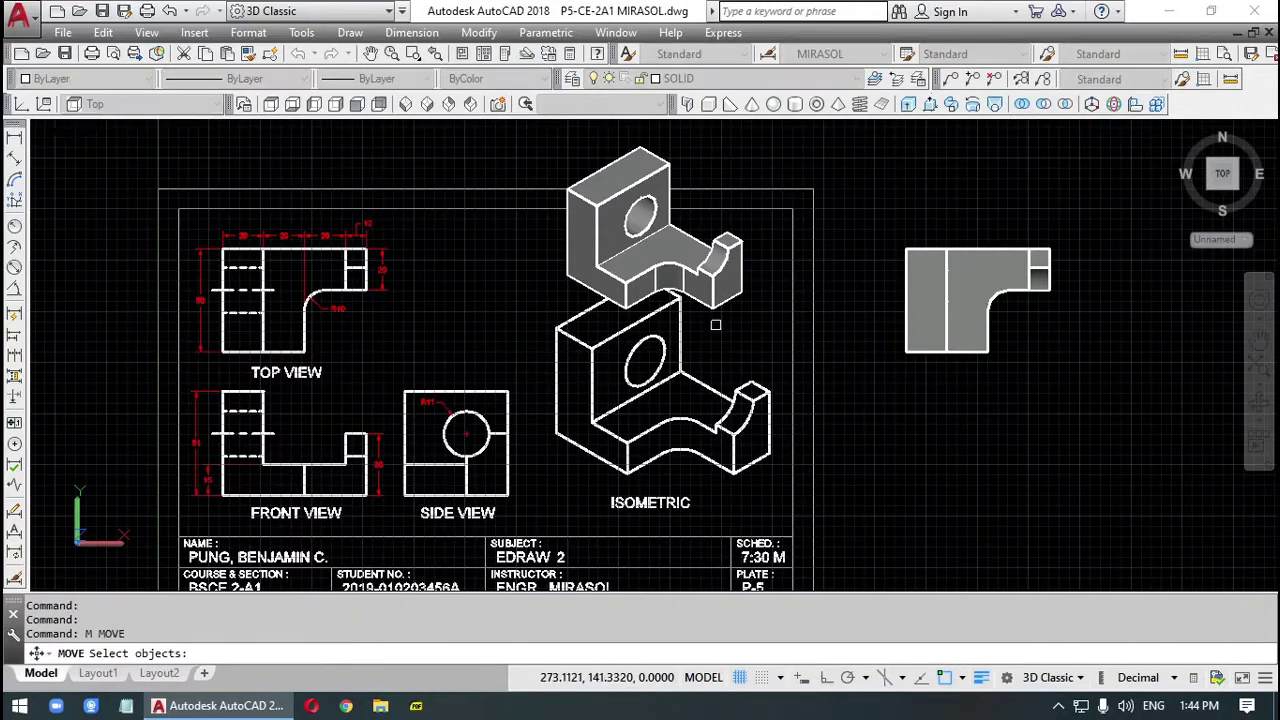
left_click(714, 308)
key("Return")
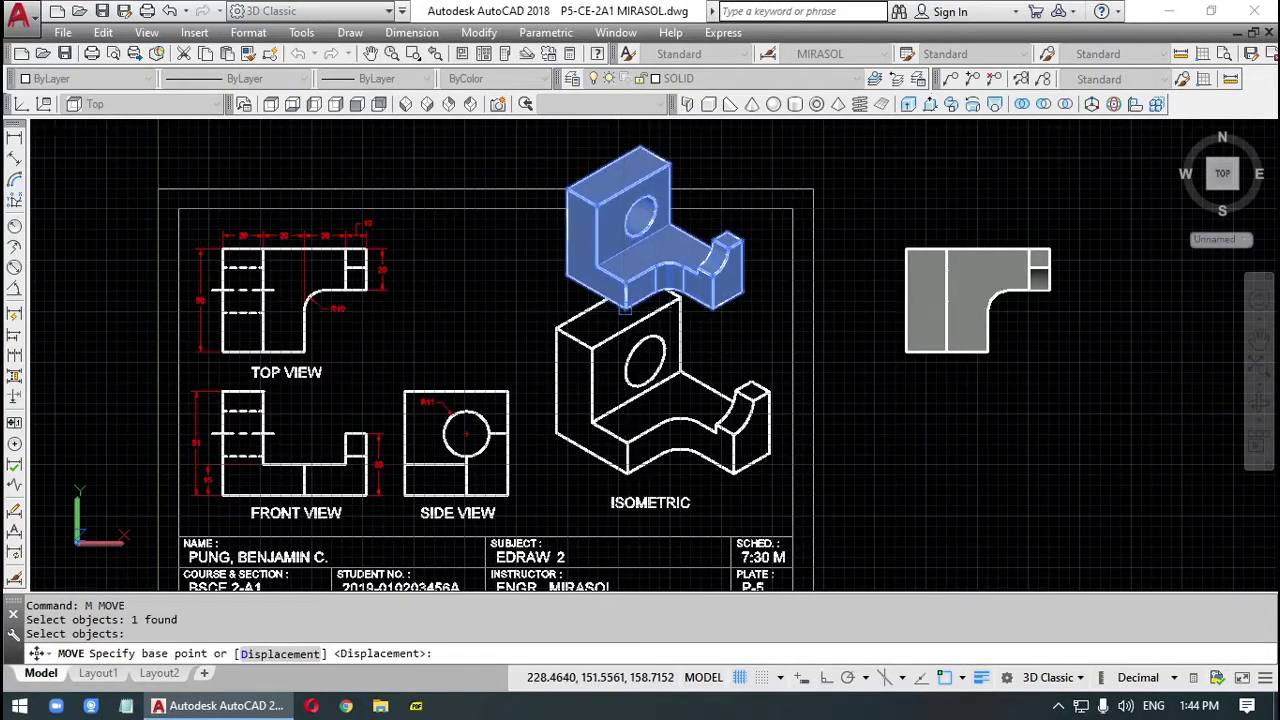
left_click(627, 306)
left_click(622, 450)
key("Return")
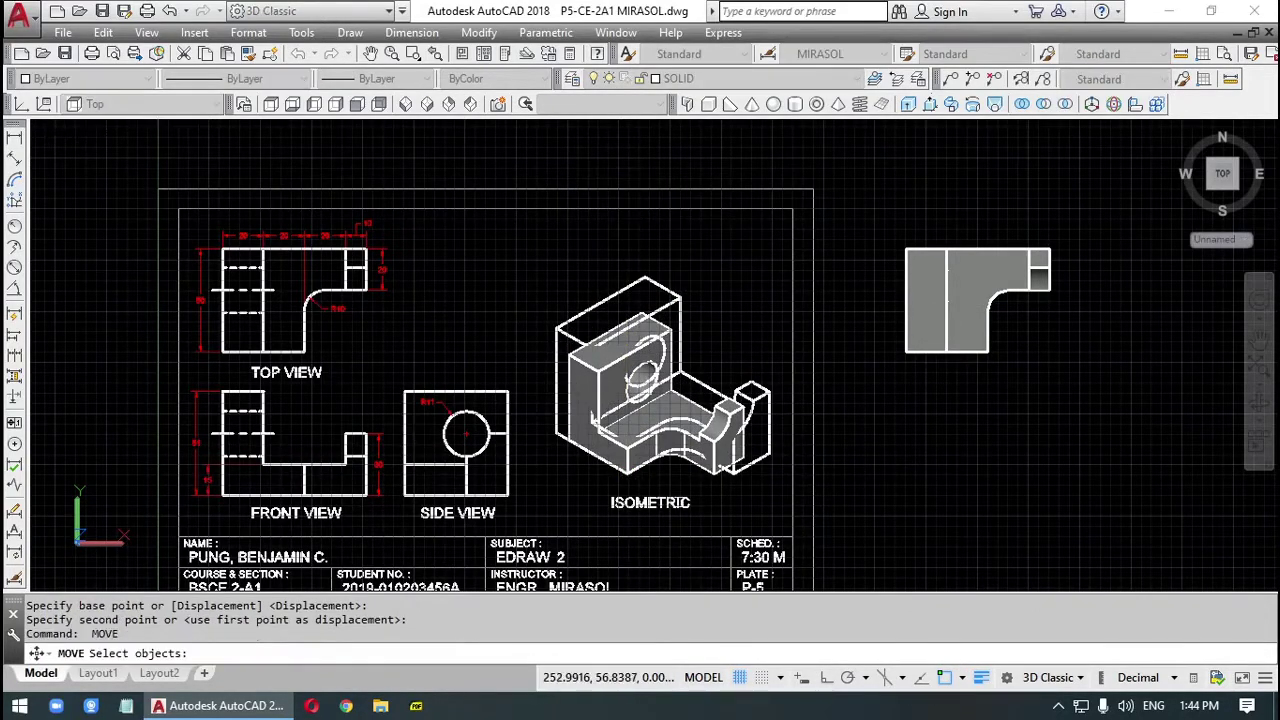
middle_click_drag(716, 507, 857, 507)
scroll(728, 370, "up", 5)
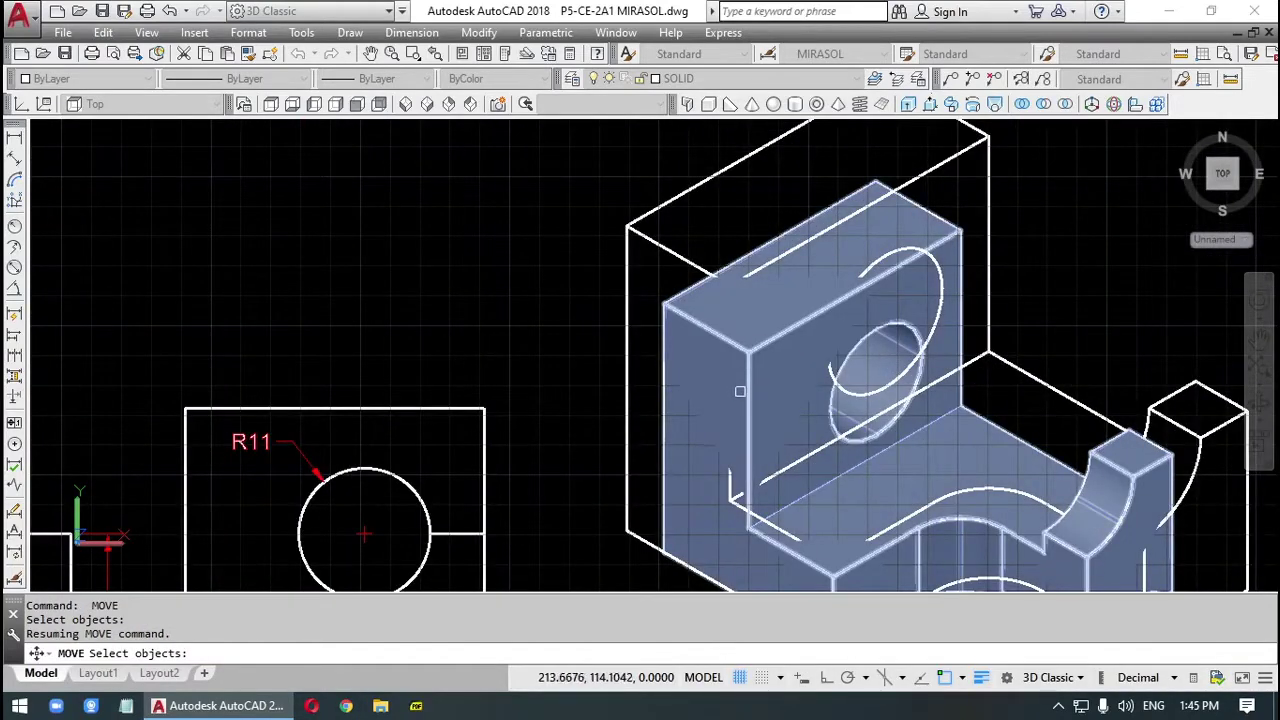
middle_click_drag(747, 389, 720, 329)
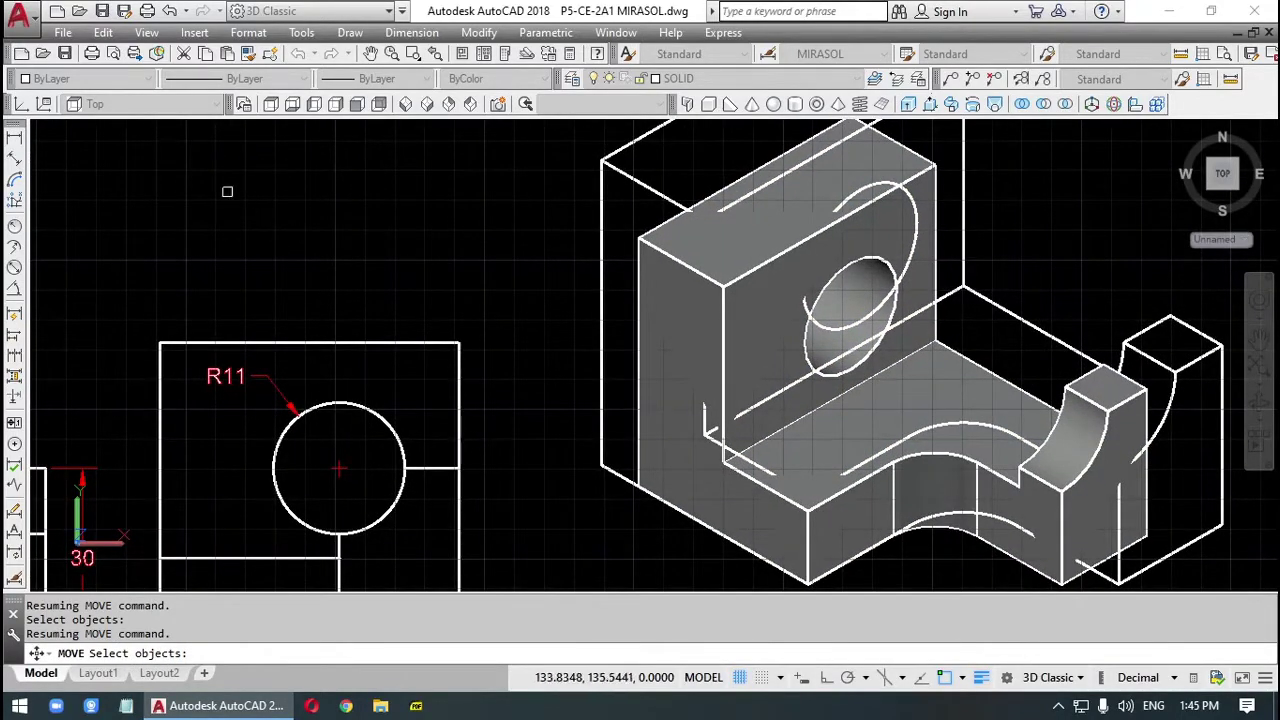
Step: Place trial aligned dimensions 41.64 and 40.82 on the isometric box's edges
left_click(15, 160)
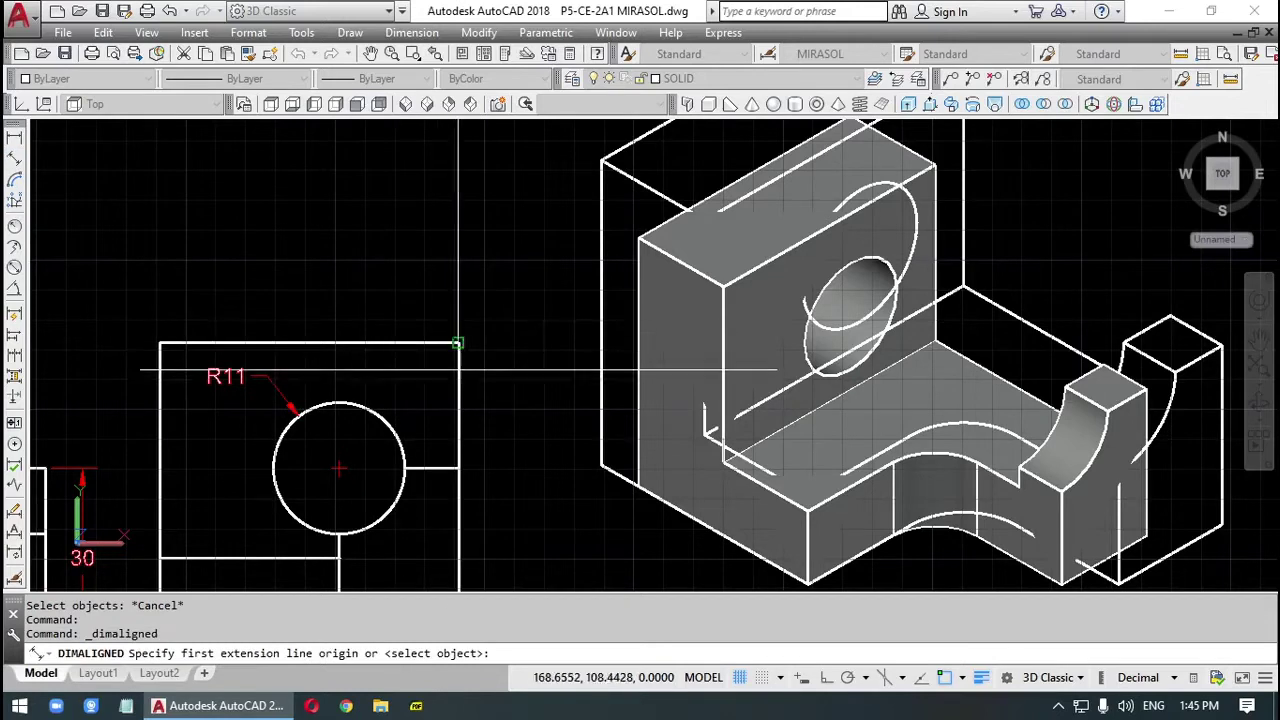
left_click(636, 461)
left_click(637, 238)
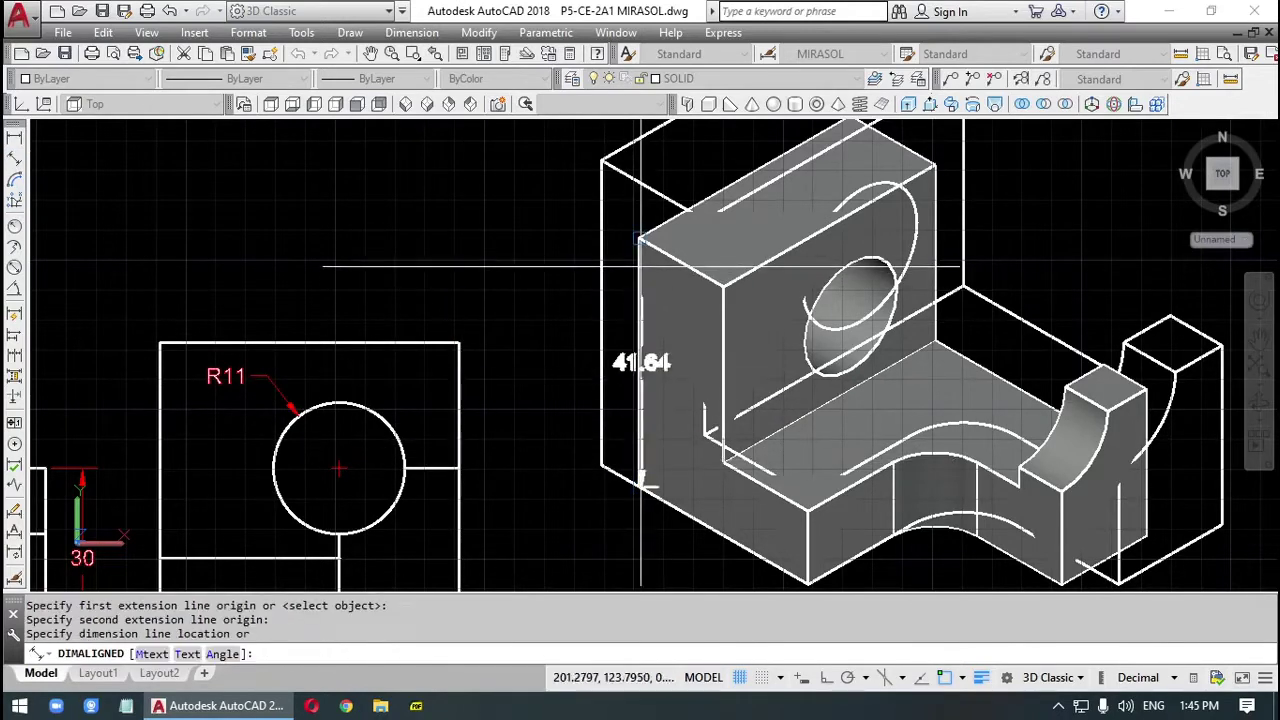
left_click(549, 303)
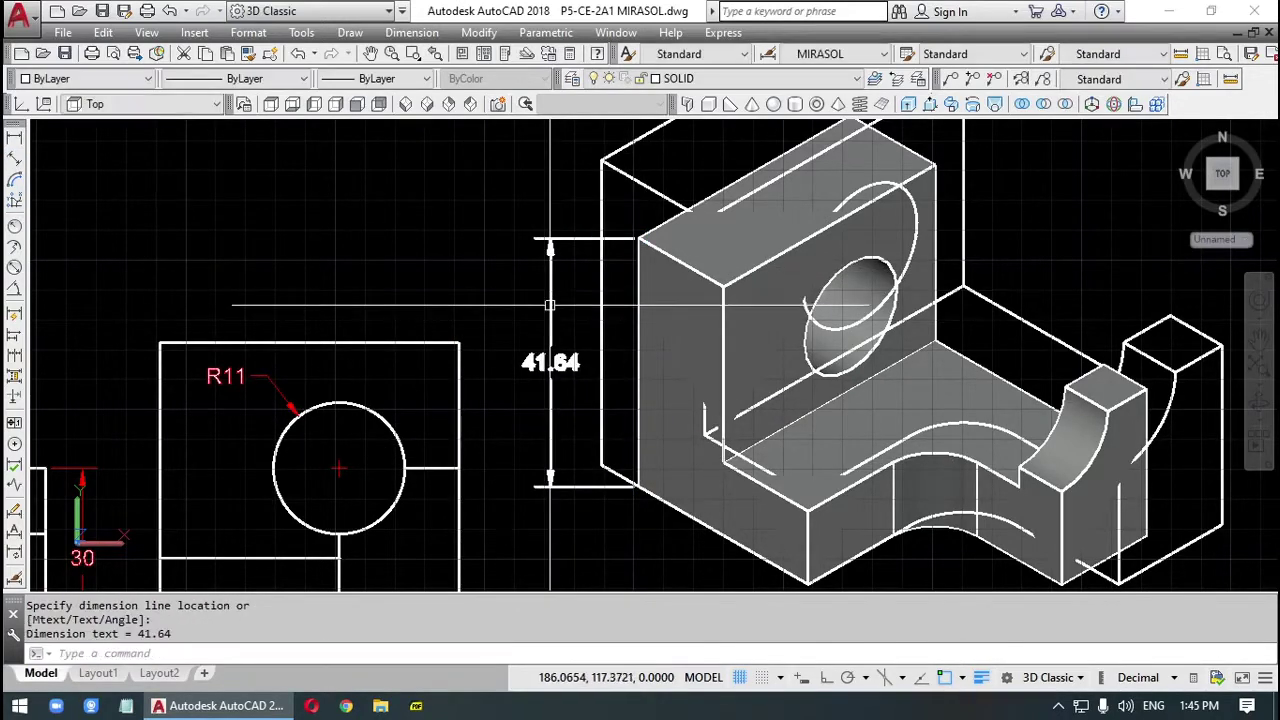
left_click(15, 160)
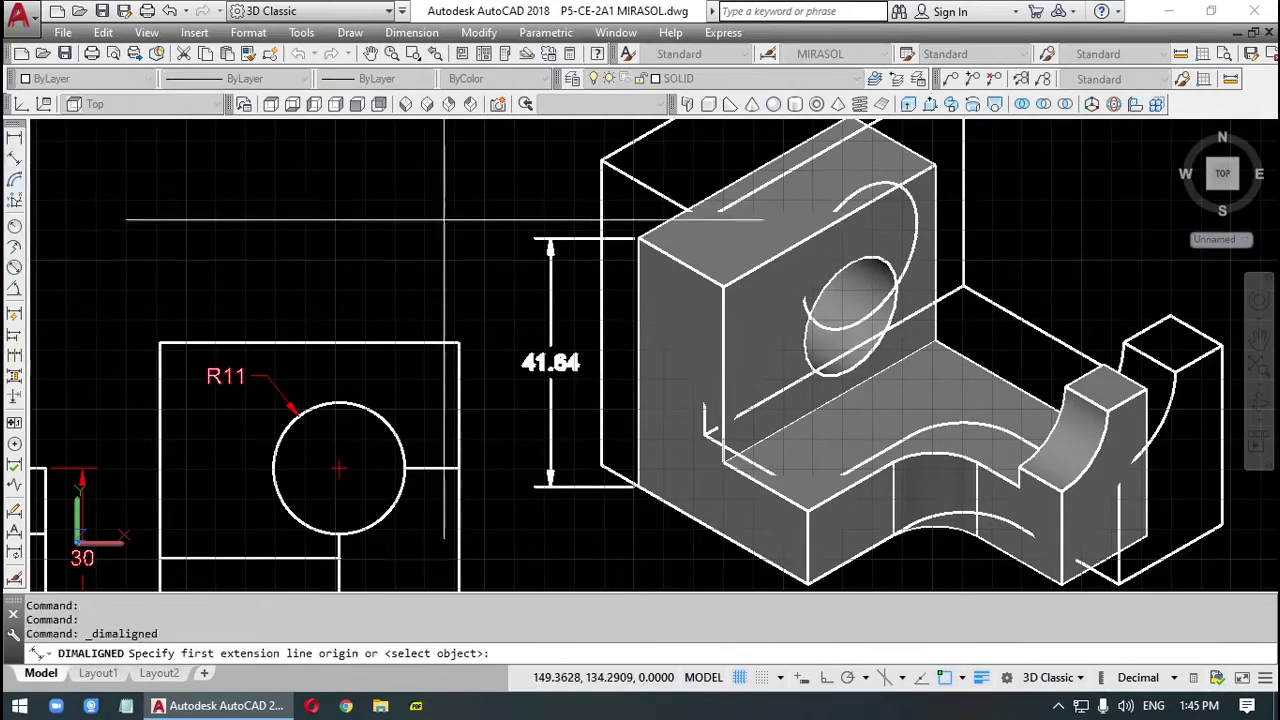
left_click(663, 237)
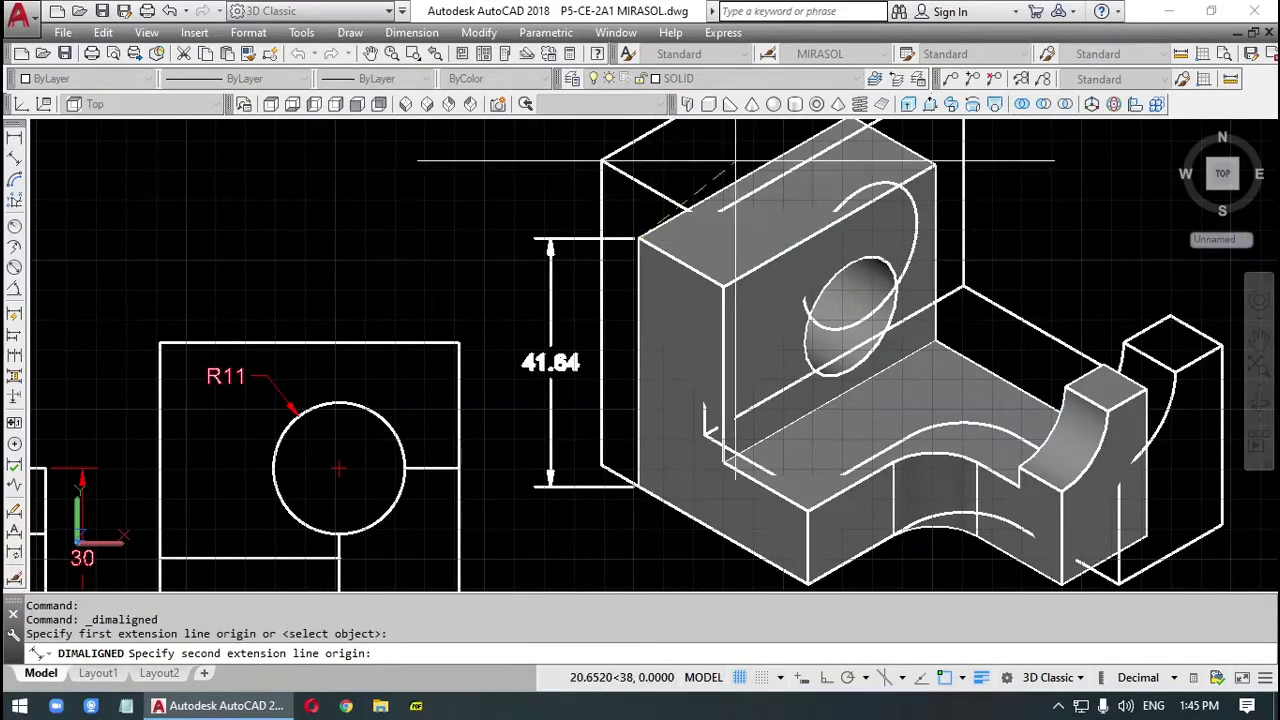
middle_click_drag(735, 178, 666, 271)
left_click(780, 212)
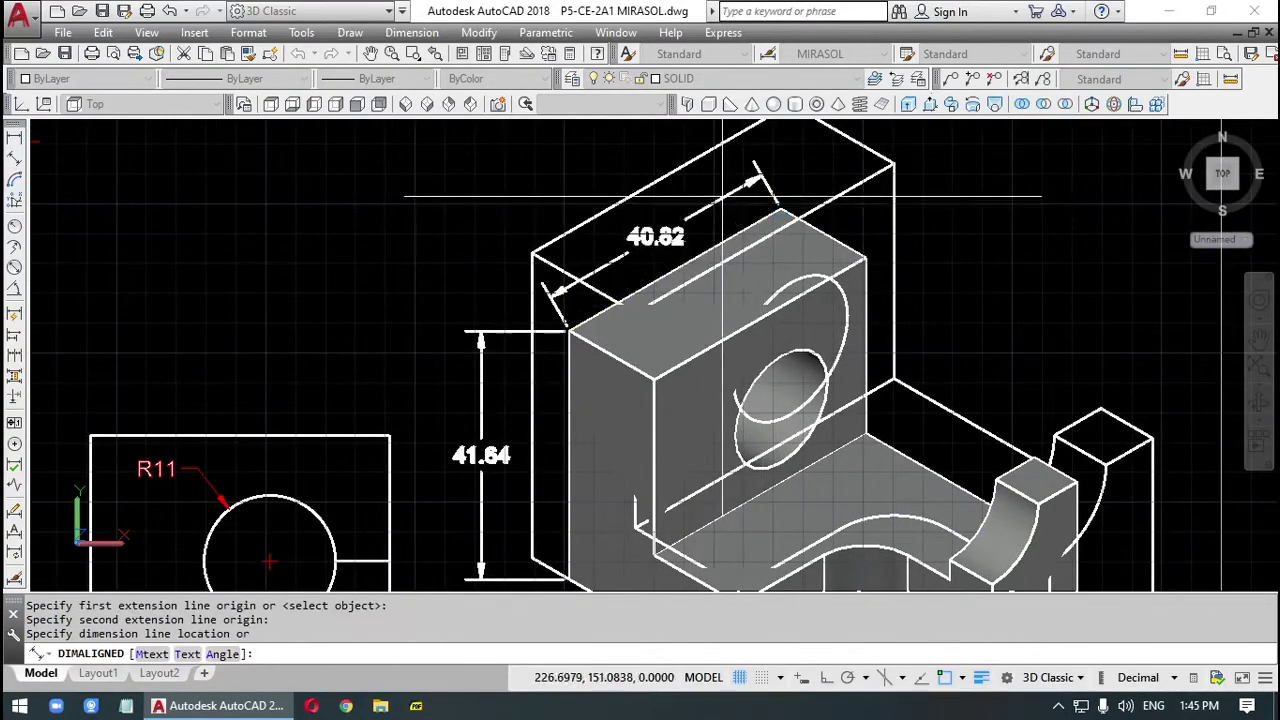
left_click(653, 238)
Step: Dimension the grey profile's left edge with an aligned 50 dimension
middle_click_drag(756, 298, 150, 230)
scroll(600, 380, "down", 3)
scroll(800, 414, "up", 2)
middle_click_drag(800, 414, 778, 435)
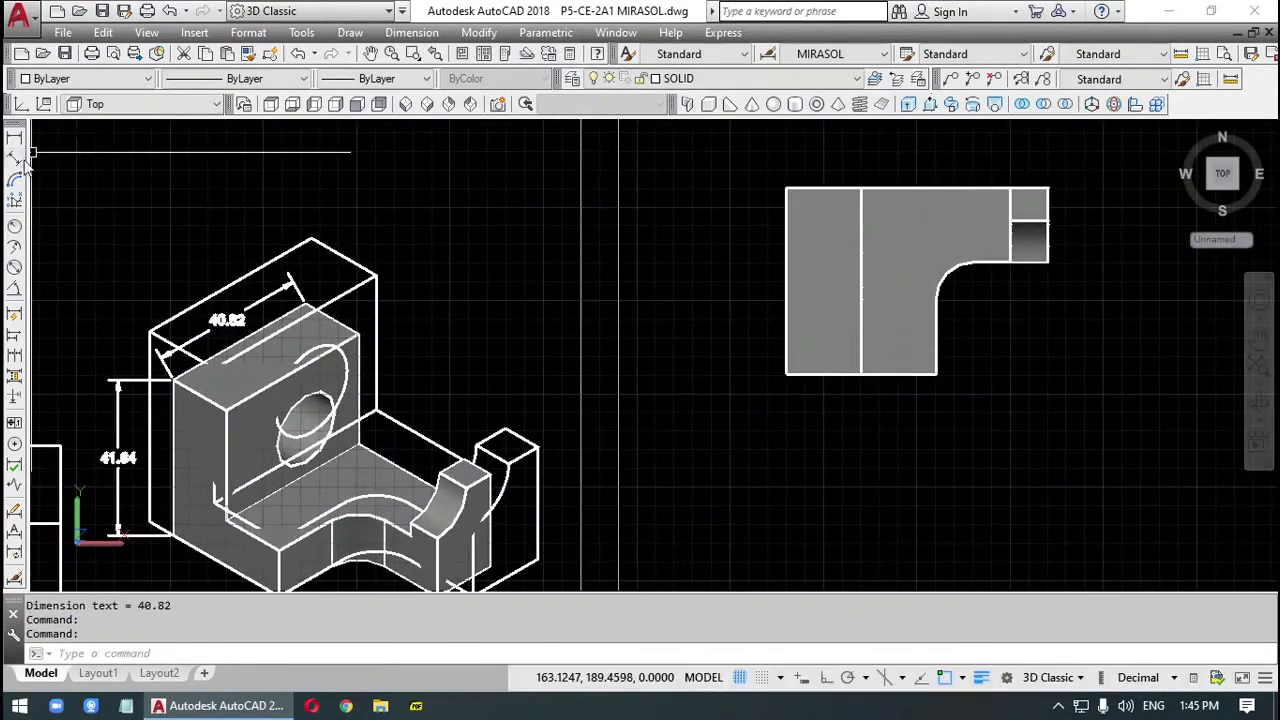
left_click(15, 157)
left_click(787, 373)
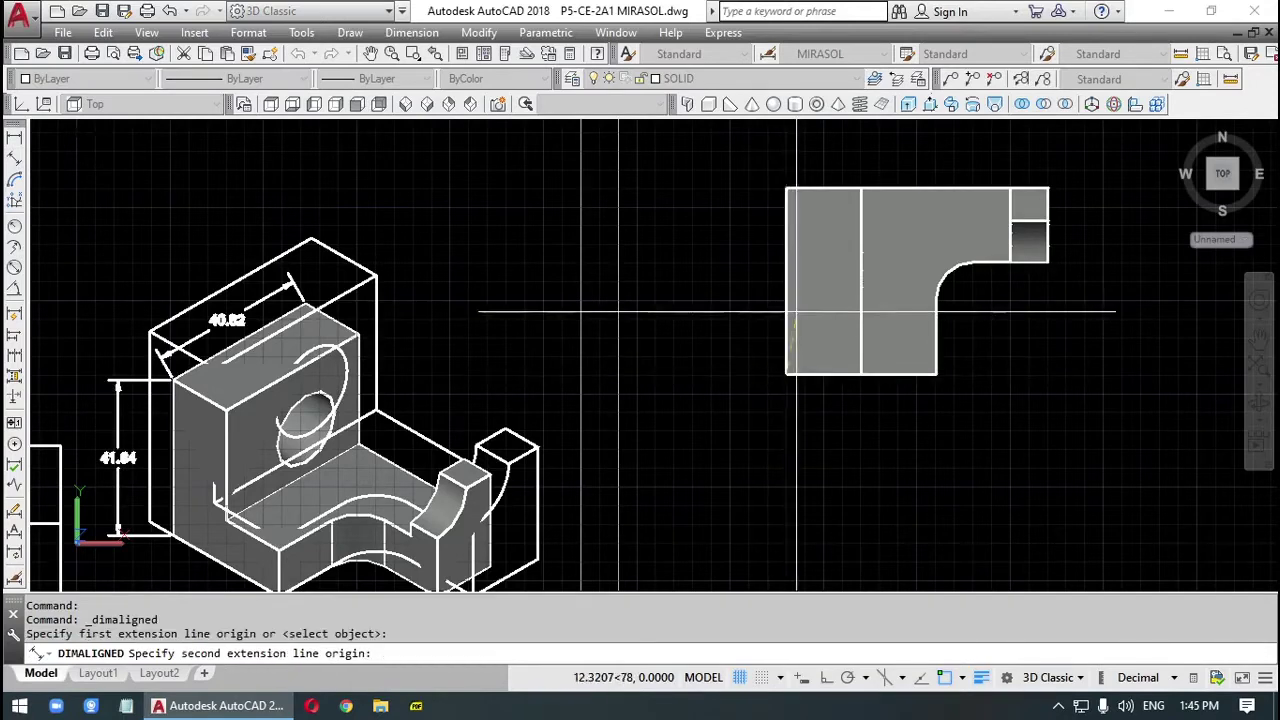
left_click(787, 188)
left_click(762, 280)
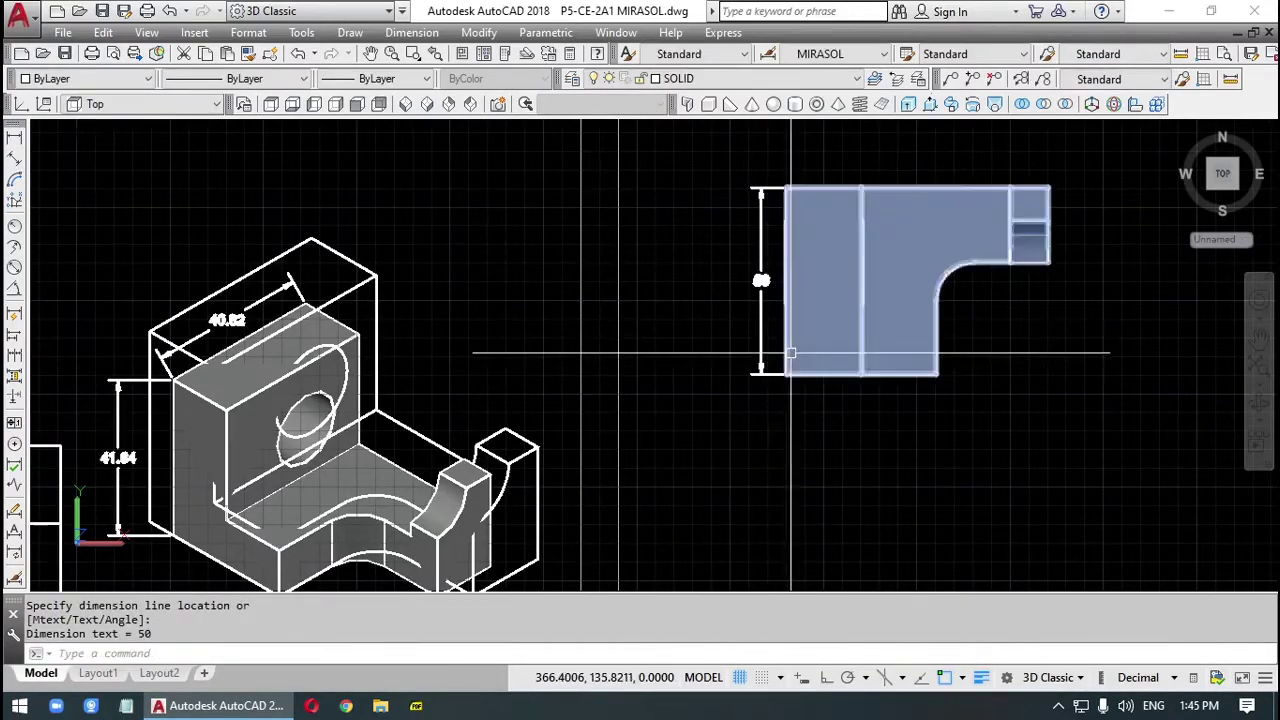
Step: Erase the 40.82 and 41.64 trial dimensions
scroll(787, 353, "up", 4)
scroll(768, 308, "down", 4)
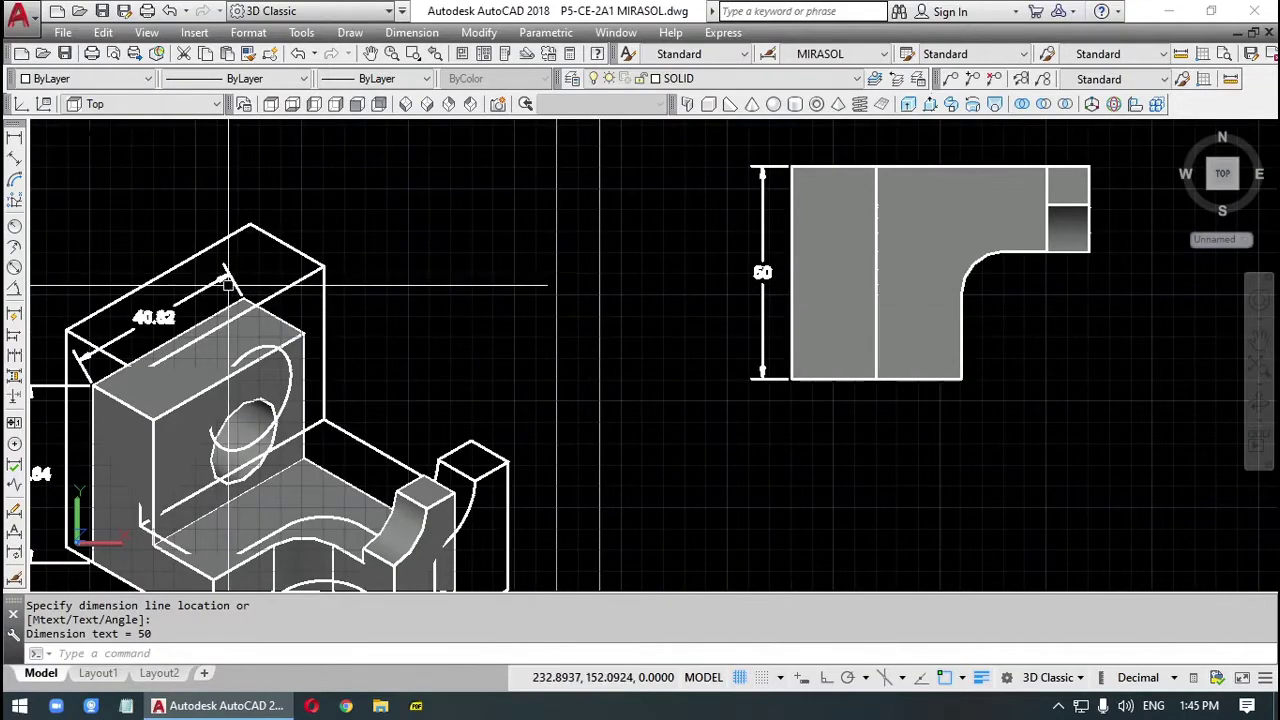
middle_click_drag(226, 290, 516, 151)
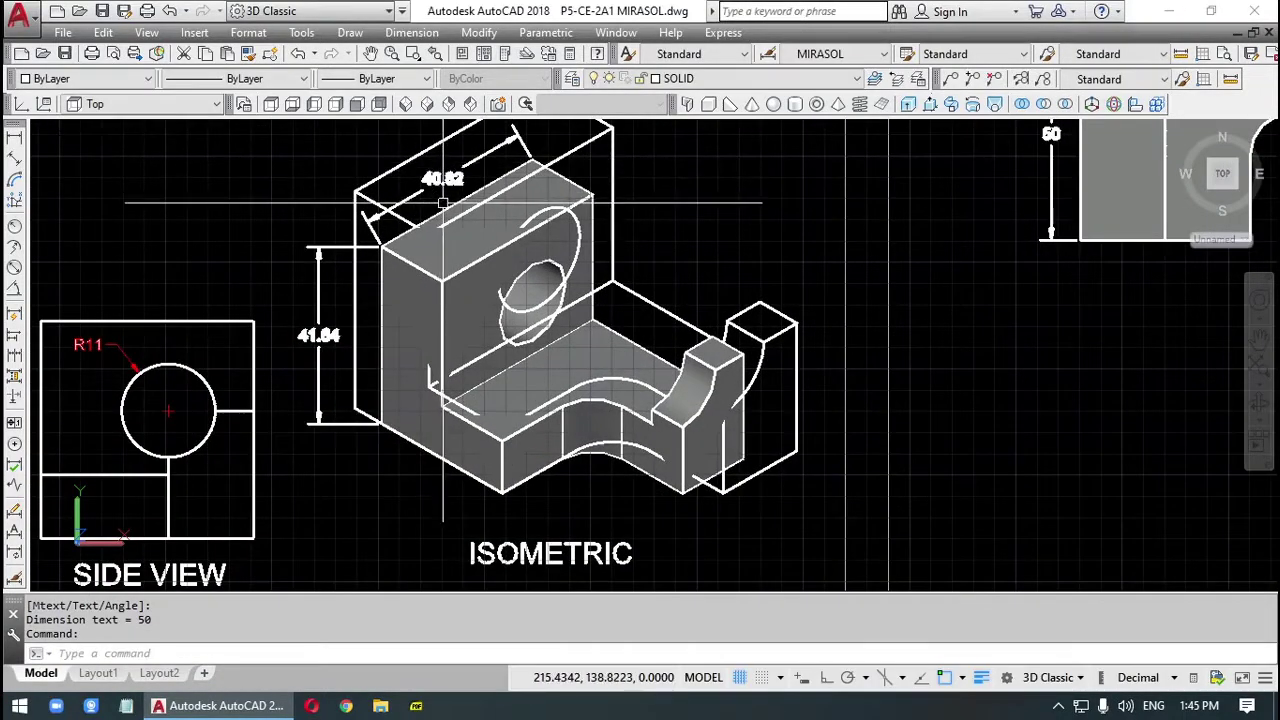
left_click(388, 218)
key("Delete")
left_click(318, 330)
key("Delete")
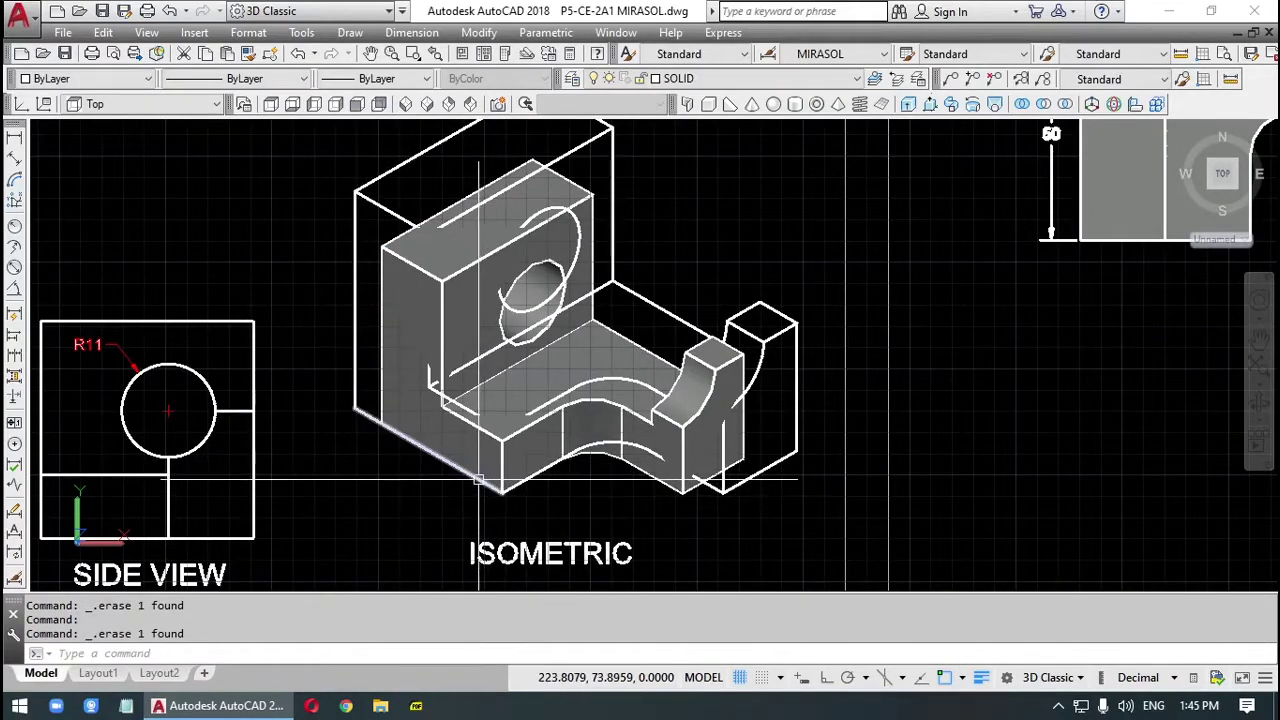
Step: Dimension the solid's lower-left edge 32.66 and the wireframe's matching edge 40
mouse_move(587, 502)
middle_mouse_down()
mouse_move(904, 473)
mouse_move(885, 487)
middle_mouse_up()
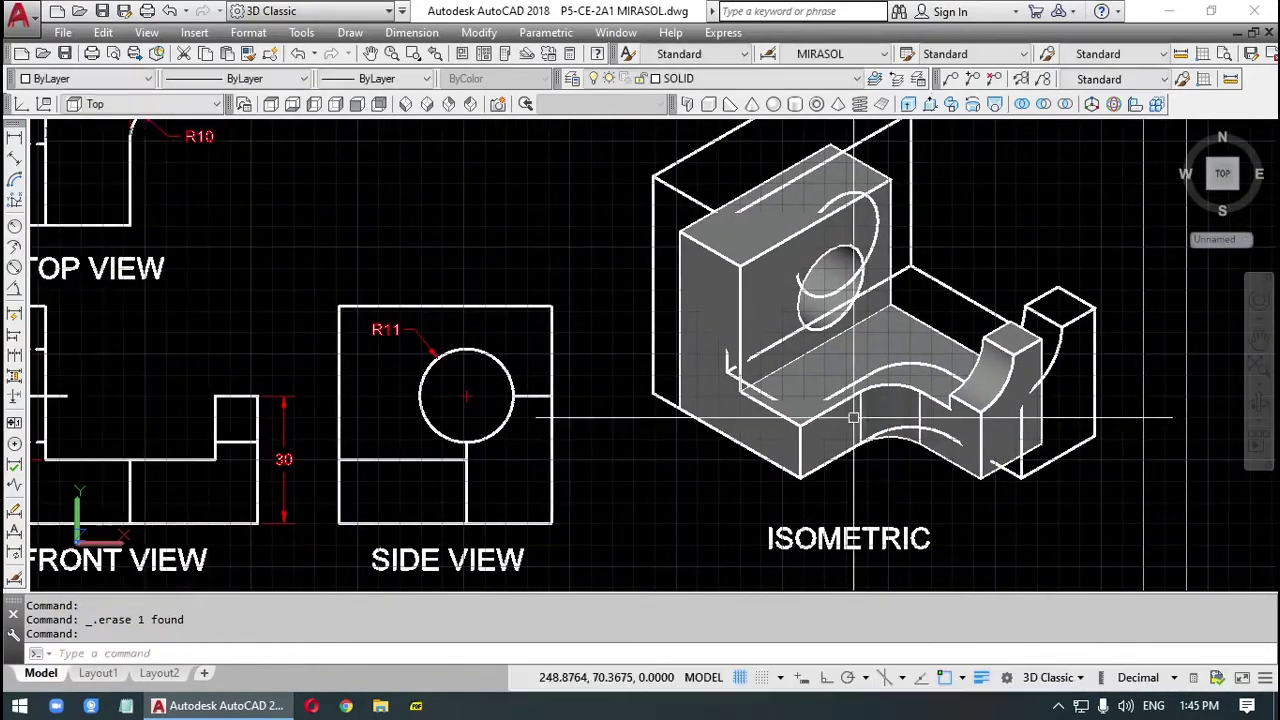
left_click(14, 172)
left_click(800, 478)
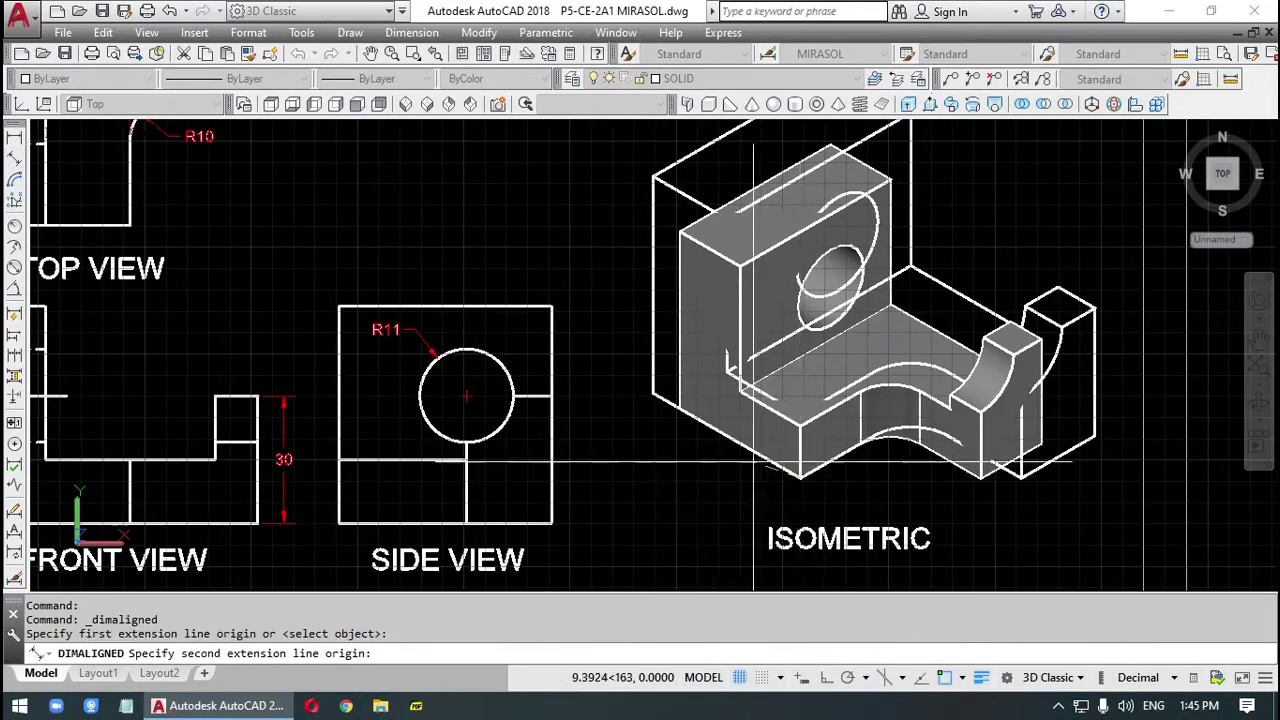
left_click(678, 408)
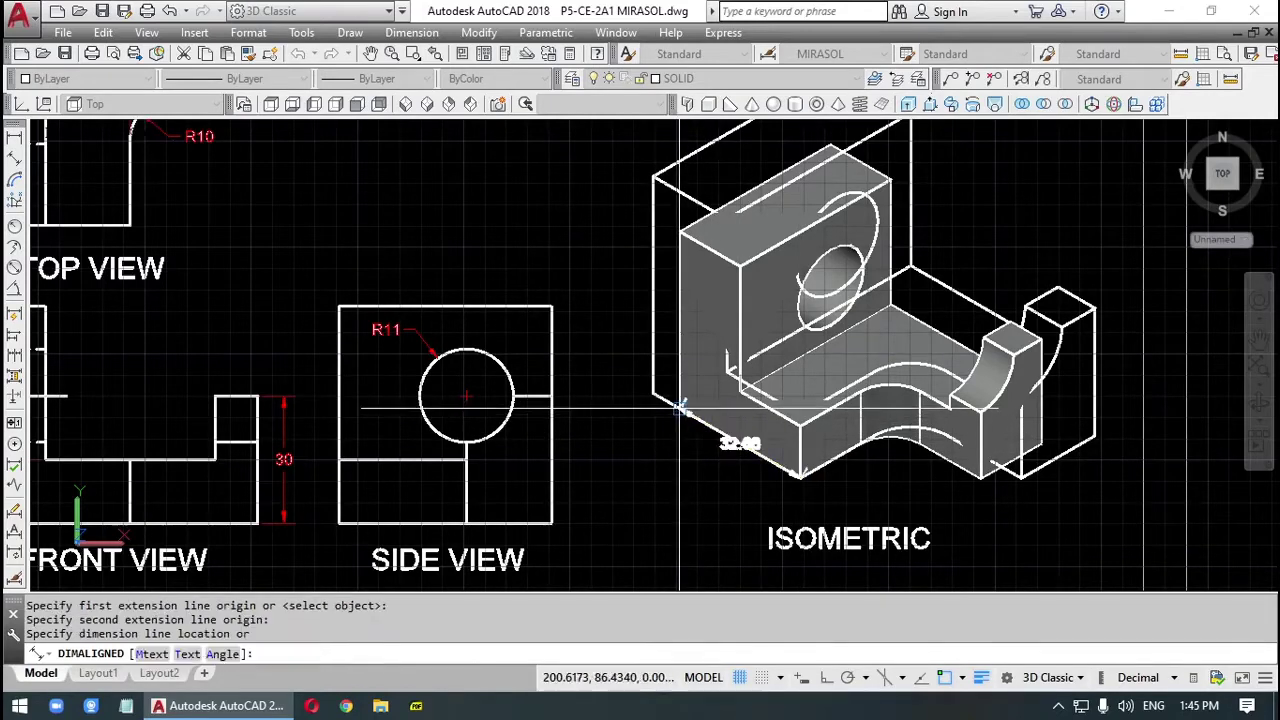
left_click(735, 478)
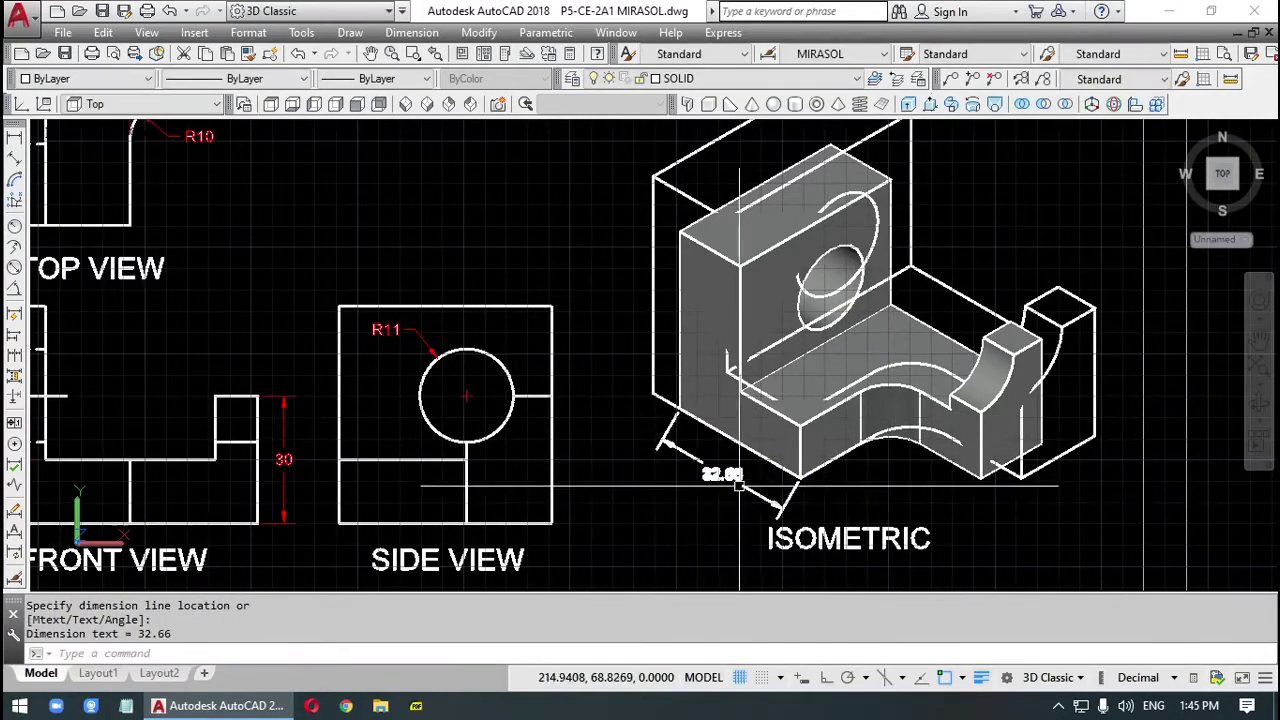
scroll(776, 476, "up", 3)
scroll(778, 478, "down", 2)
key("Return")
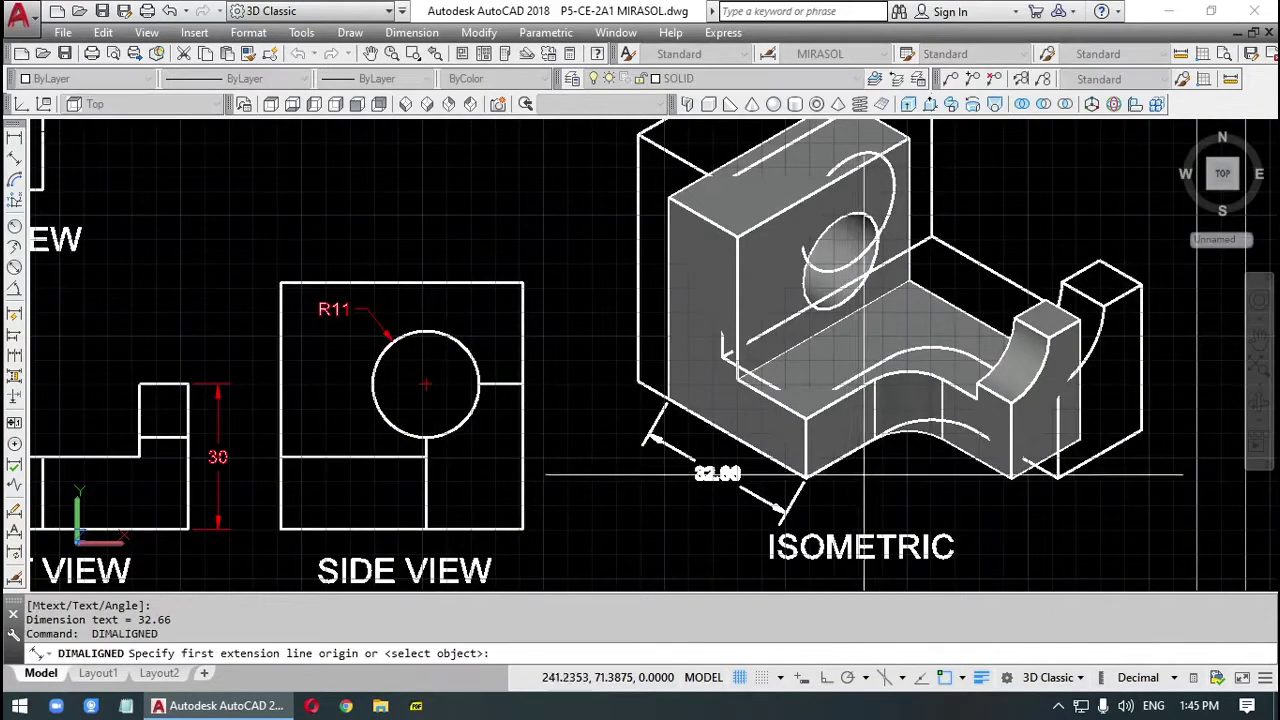
left_click(806, 478)
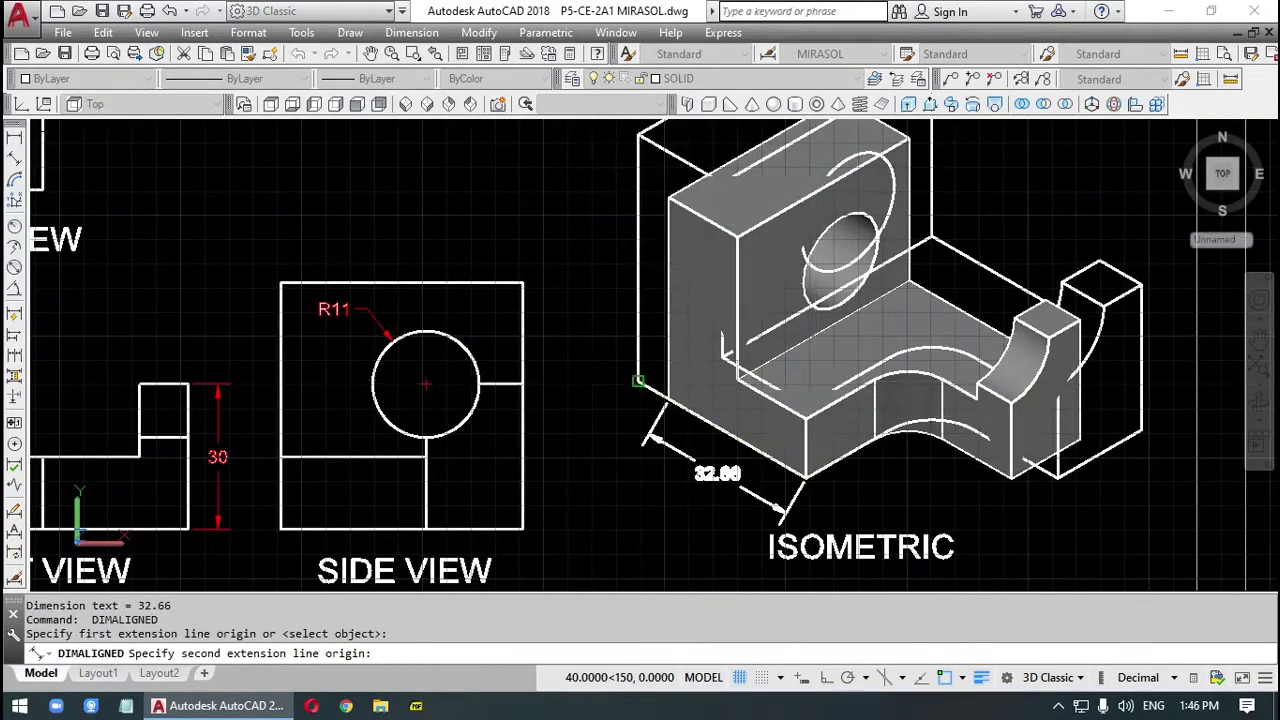
left_click(638, 382)
left_click(648, 494)
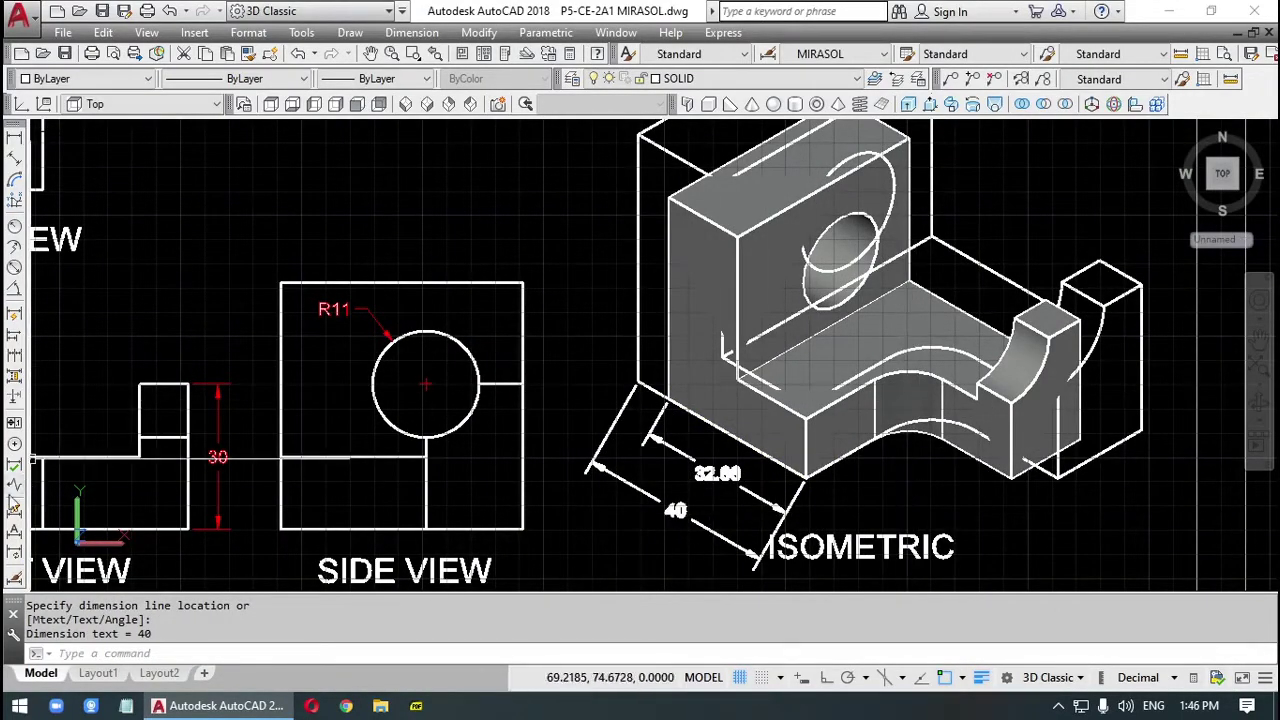
Step: Compute 40 / 32.66 = 1.2247 in Calculator, then return to the drawing
left_click(19, 706)
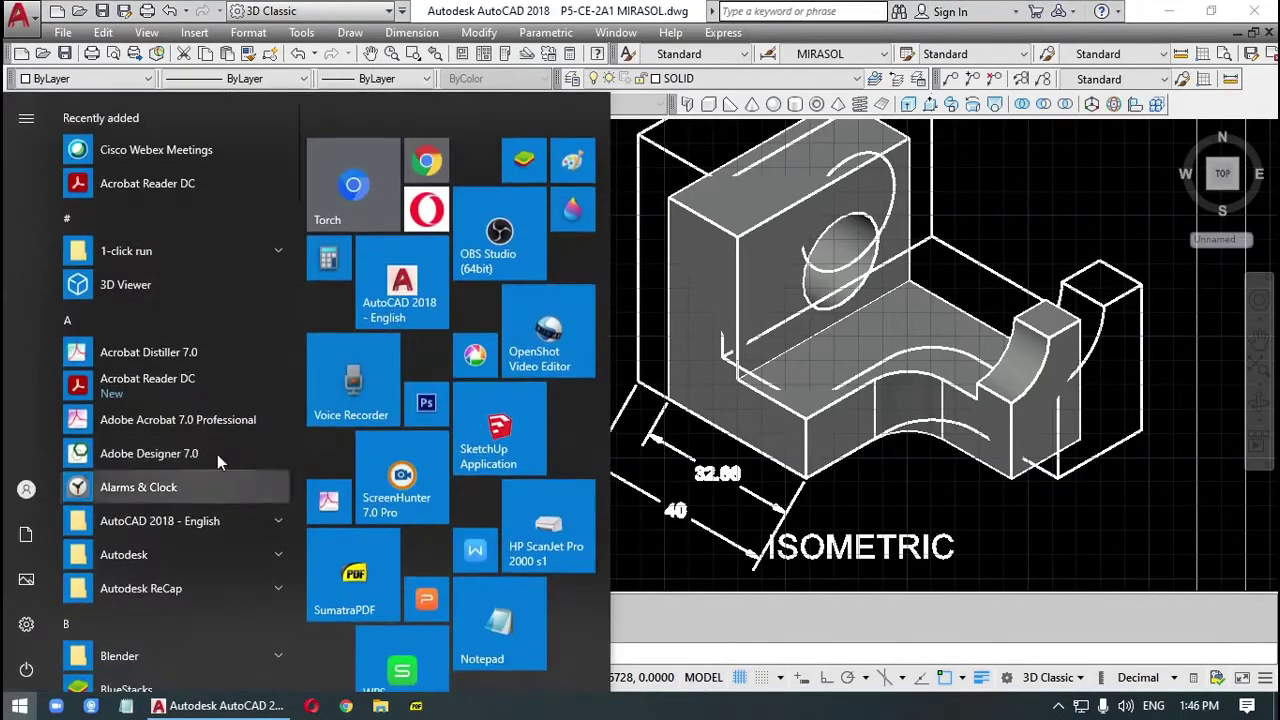
left_click(329, 262)
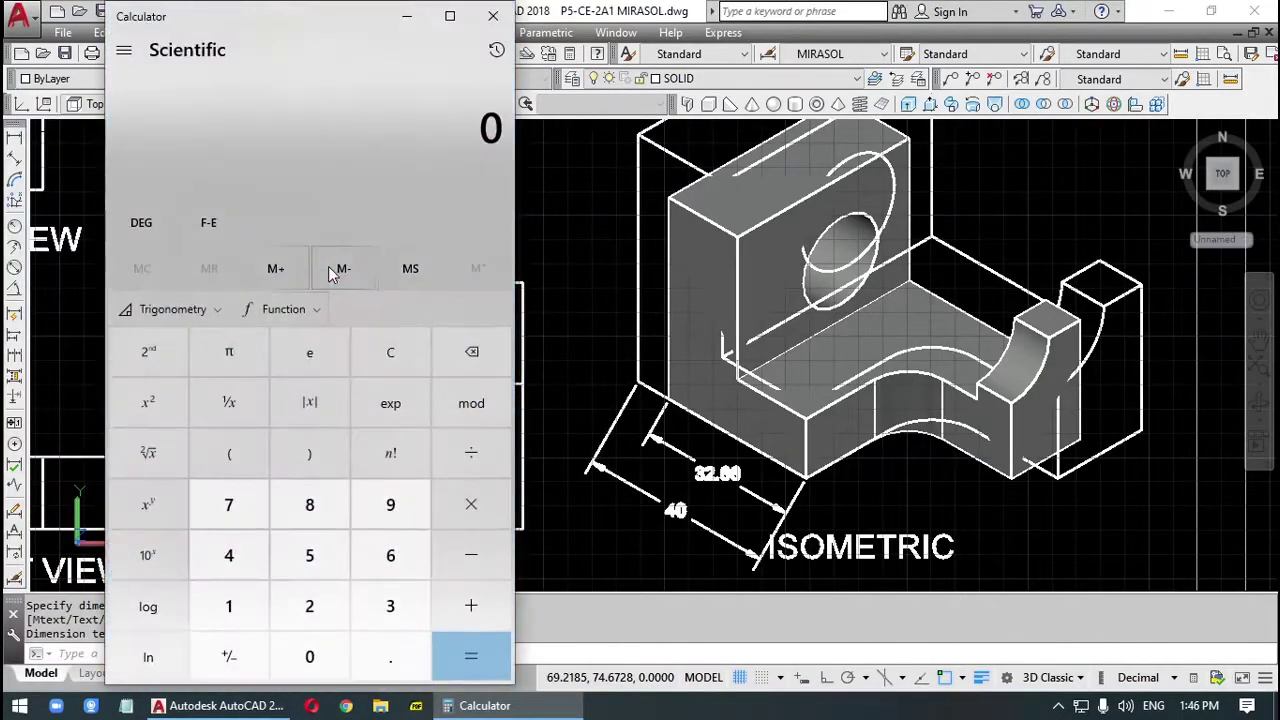
type("40")
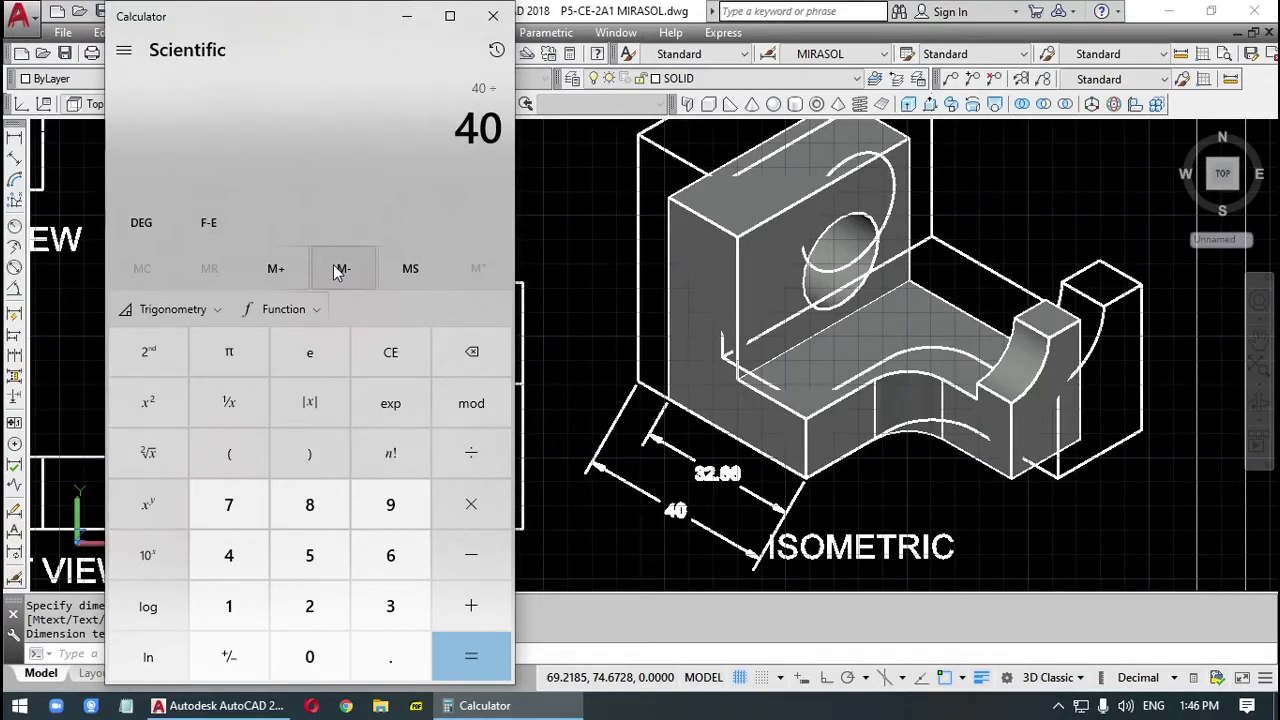
type("/32.66")
key("Return")
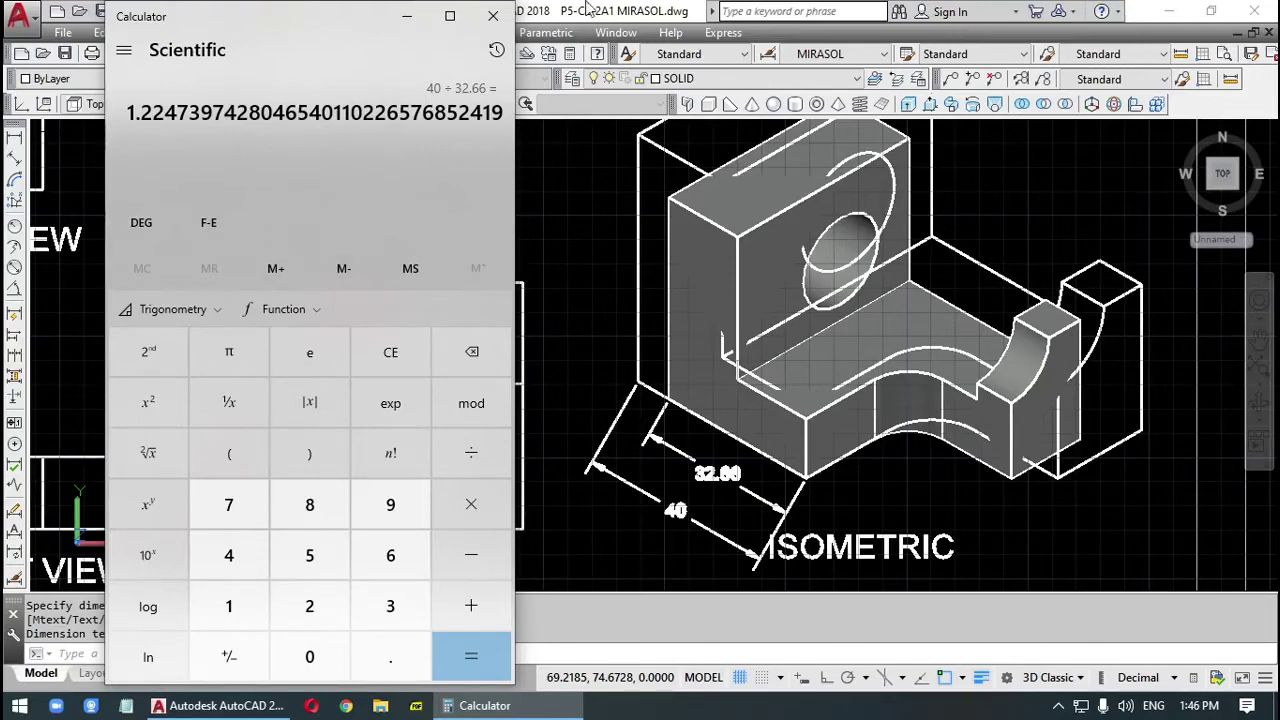
key("alt+Tab")
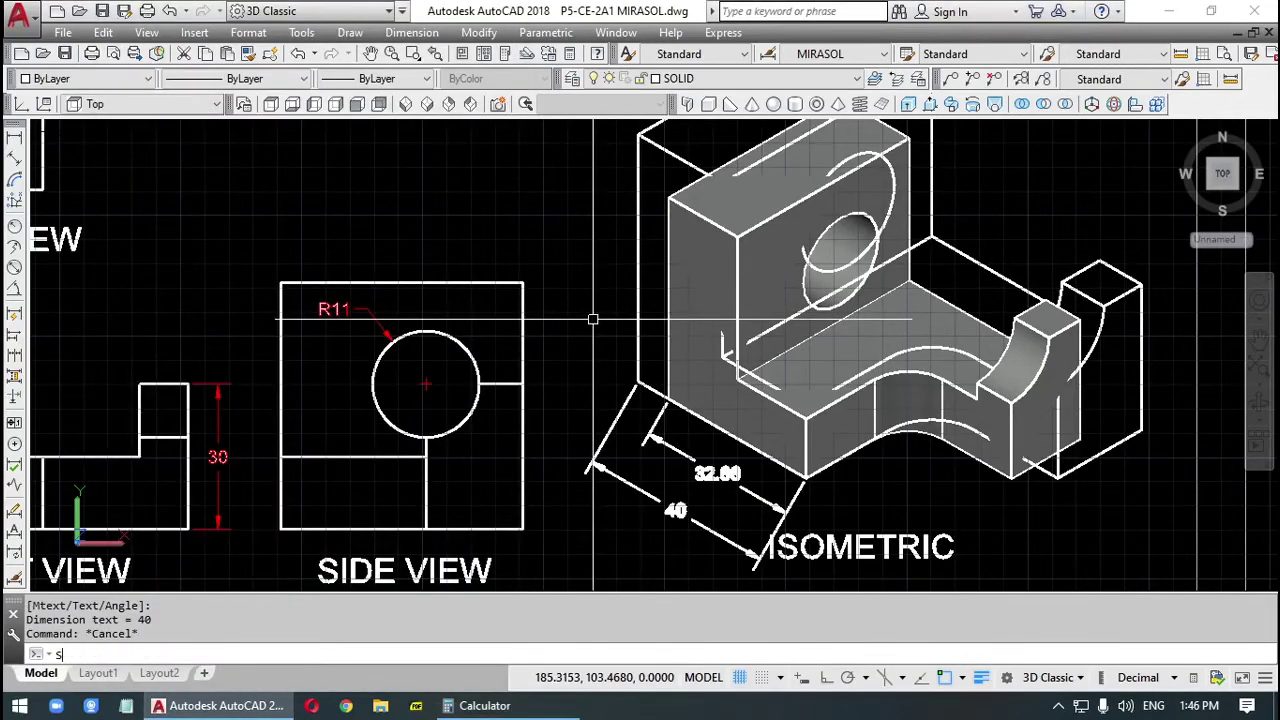
Step: Scale the shaded isometric solid by 1.22474 about its corner
type("SCALE")
key("Return")
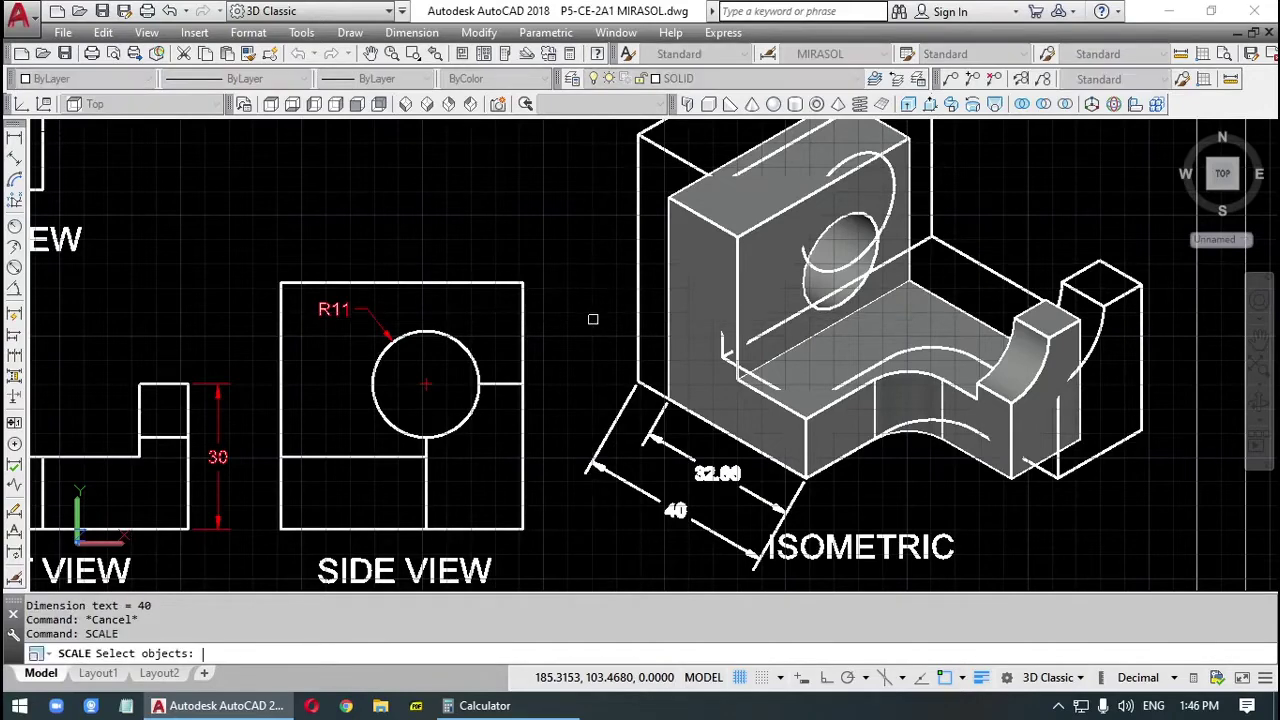
left_click(680, 322)
key("Return")
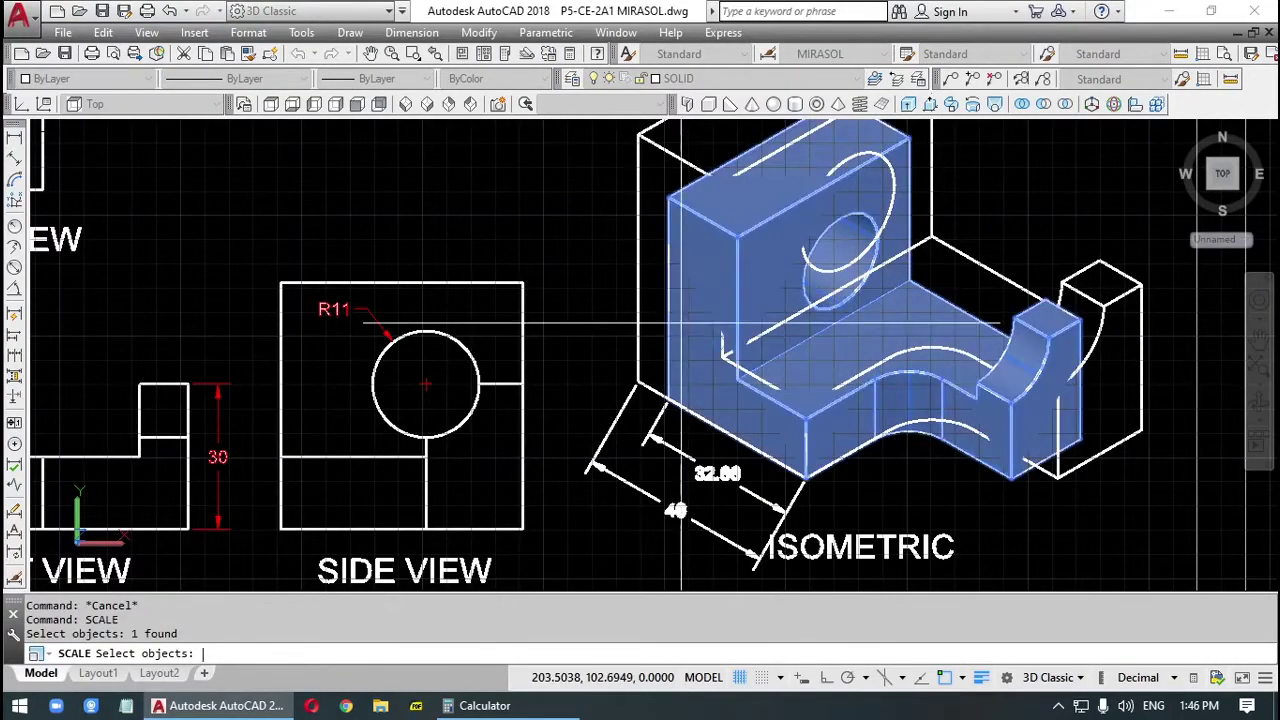
left_click(806, 472)
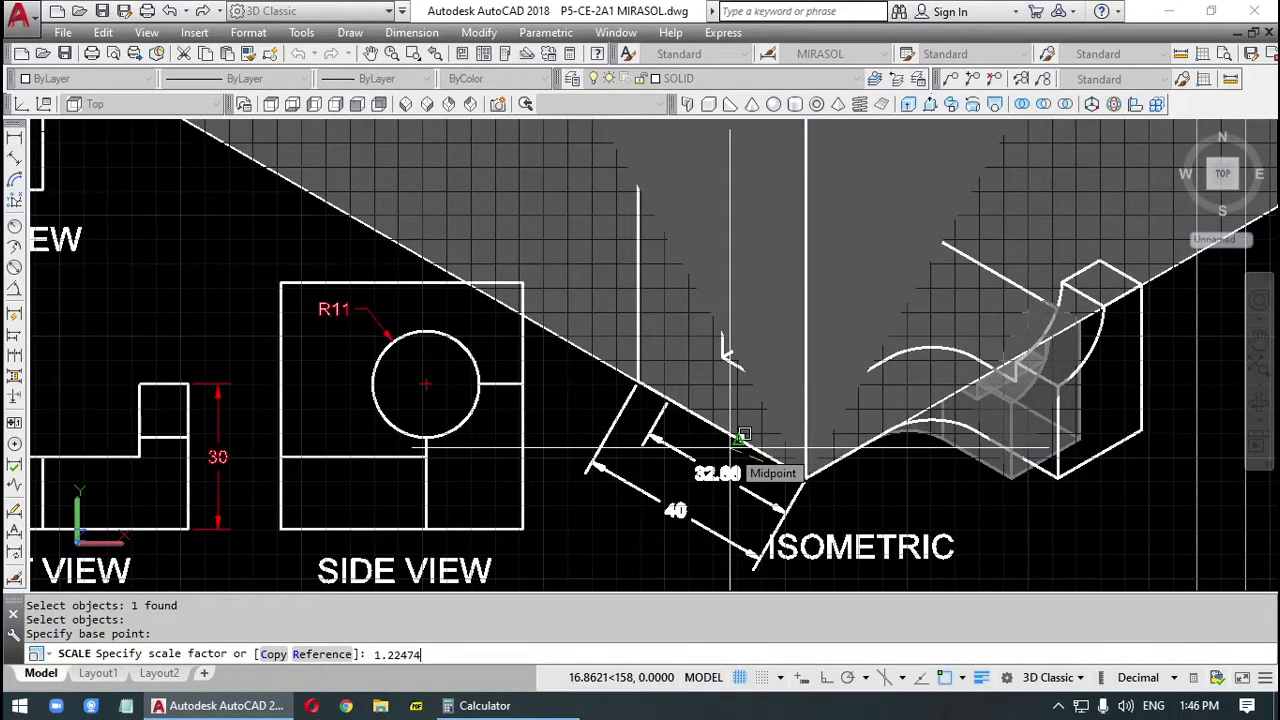
key("Return")
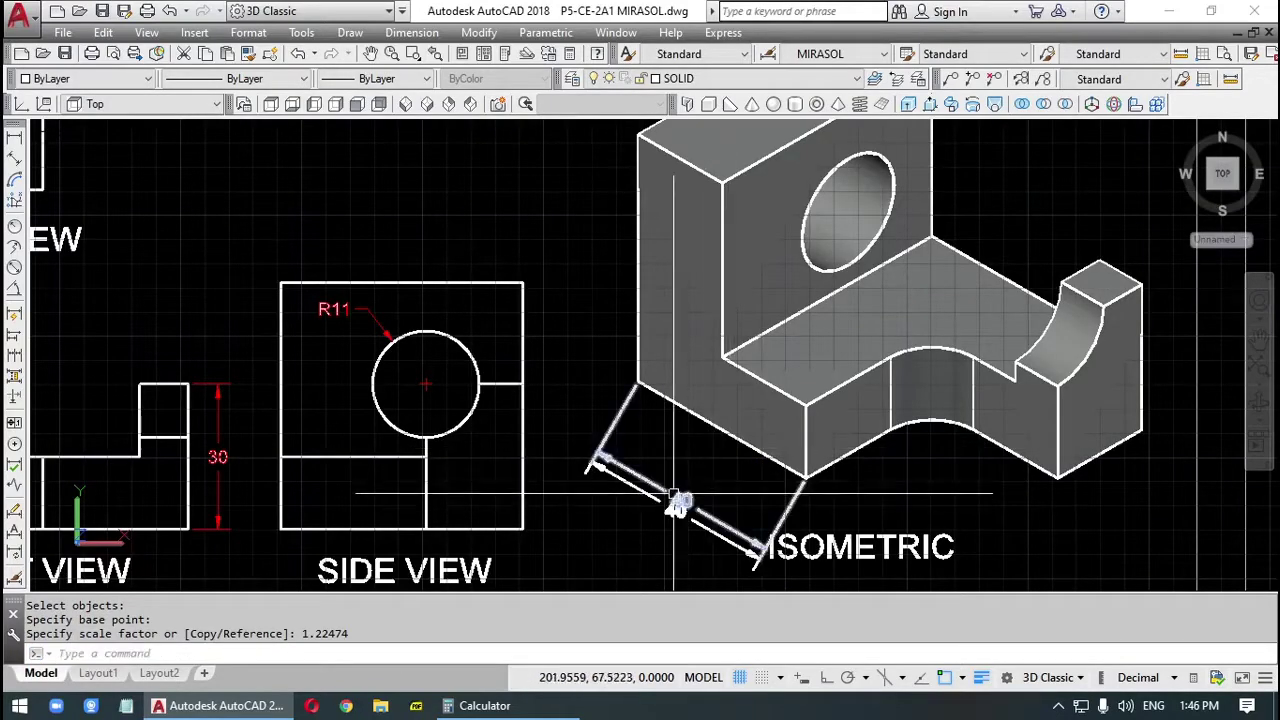
Step: Window-select and delete the leftover 40 dimension
left_click(678, 481)
left_click(616, 535)
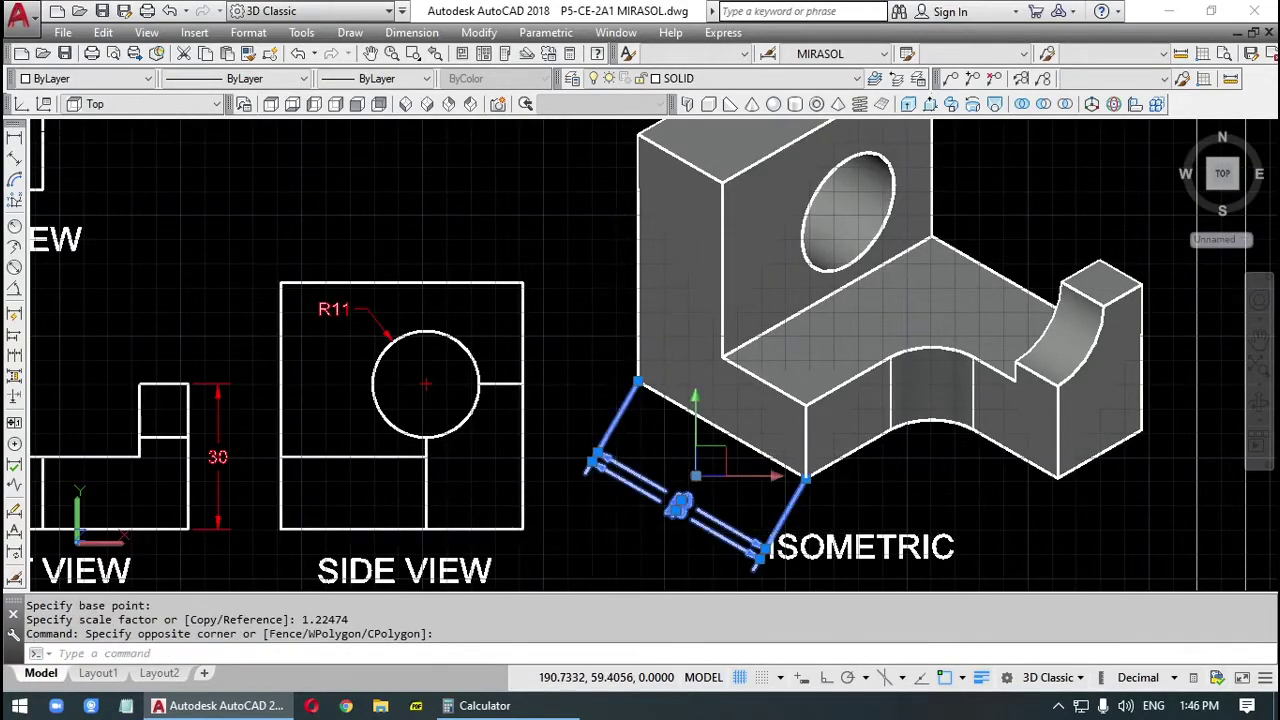
key("Delete")
mouse_move(653, 451)
middle_mouse_down()
mouse_move(631, 517)
mouse_move(576, 583)
middle_mouse_up()
scroll(623, 519, "down", 5)
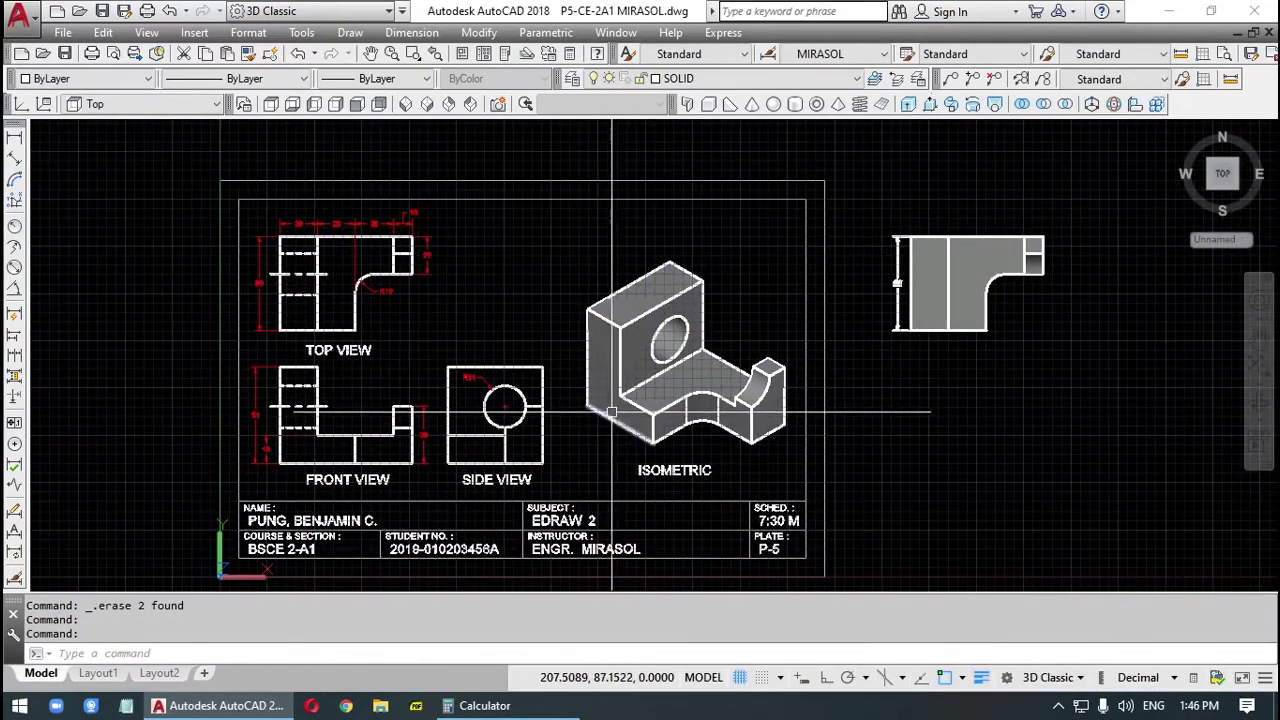
Step: Move the shaded solid higher up, out of the way of the wireframe
key("Escape")
type("m")
key("Return")
left_click(612, 411)
key("Return")
left_click(562, 431)
left_click(548, 231)
Step: Window-select and delete most of the line-drawn isometric
key("Return")
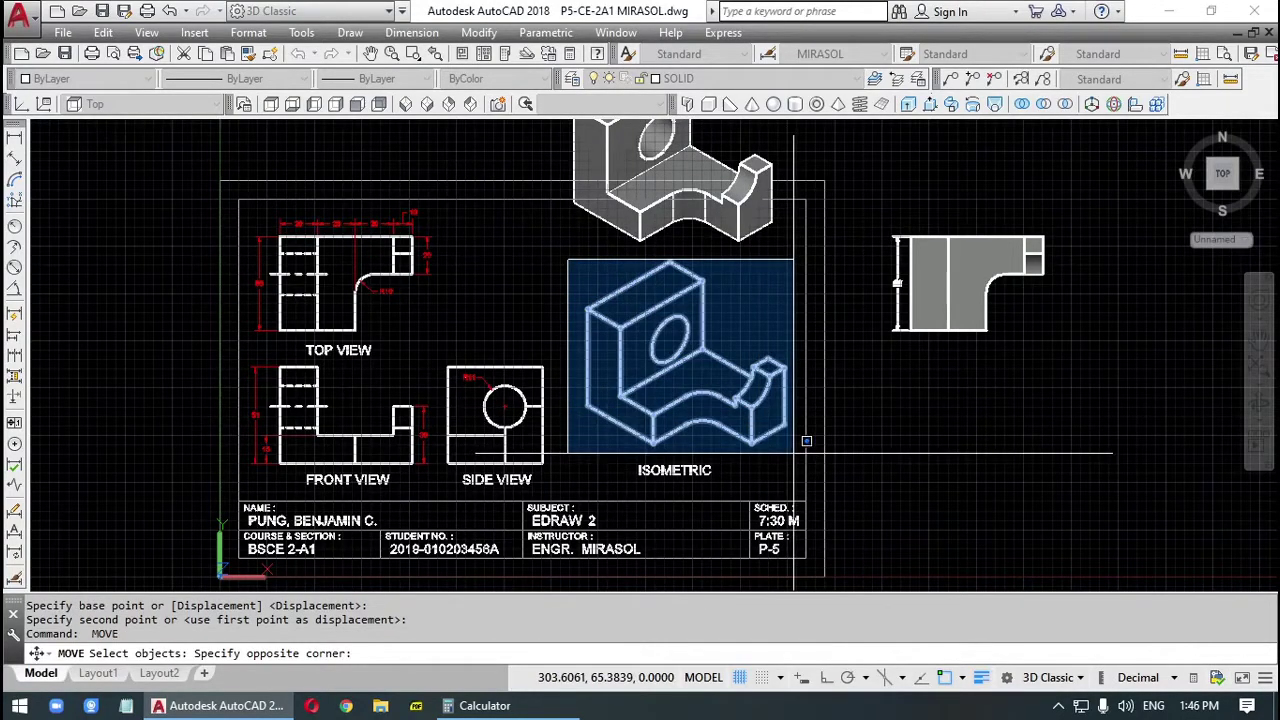
left_click(791, 452)
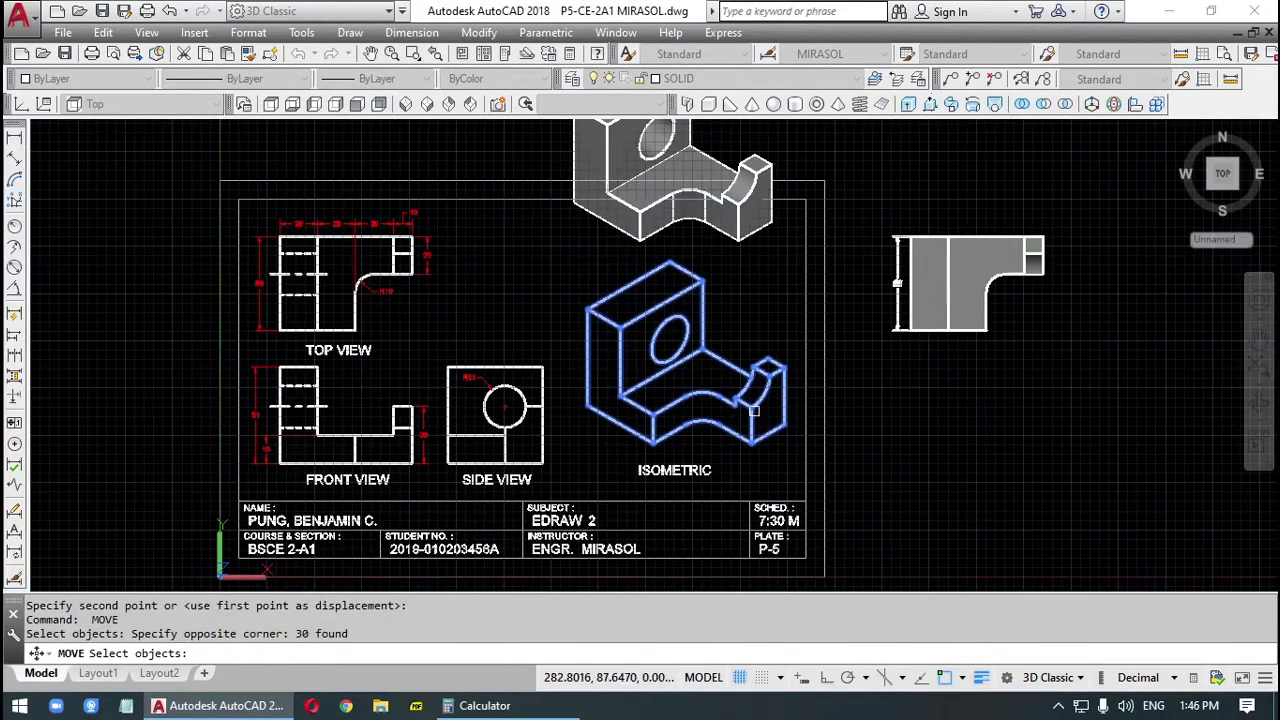
key("Escape")
key("Escape")
key("Escape")
left_click(583, 270)
left_click(778, 422)
key("Delete")
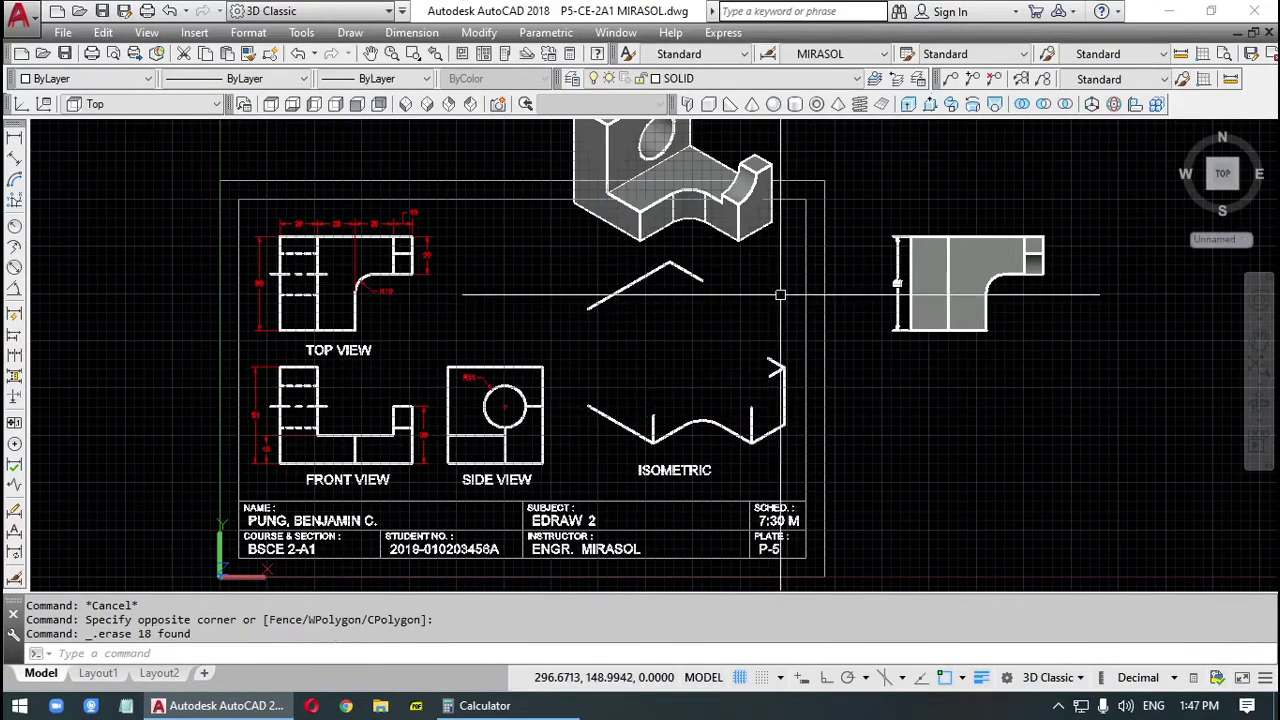
Step: Delete the remaining right-side, top and leftover isometric lines
left_click(786, 271)
left_click(755, 453)
key("Delete")
left_click(850, 236)
left_click(663, 363)
key("Delete")
left_click(790, 437)
left_click(585, 425)
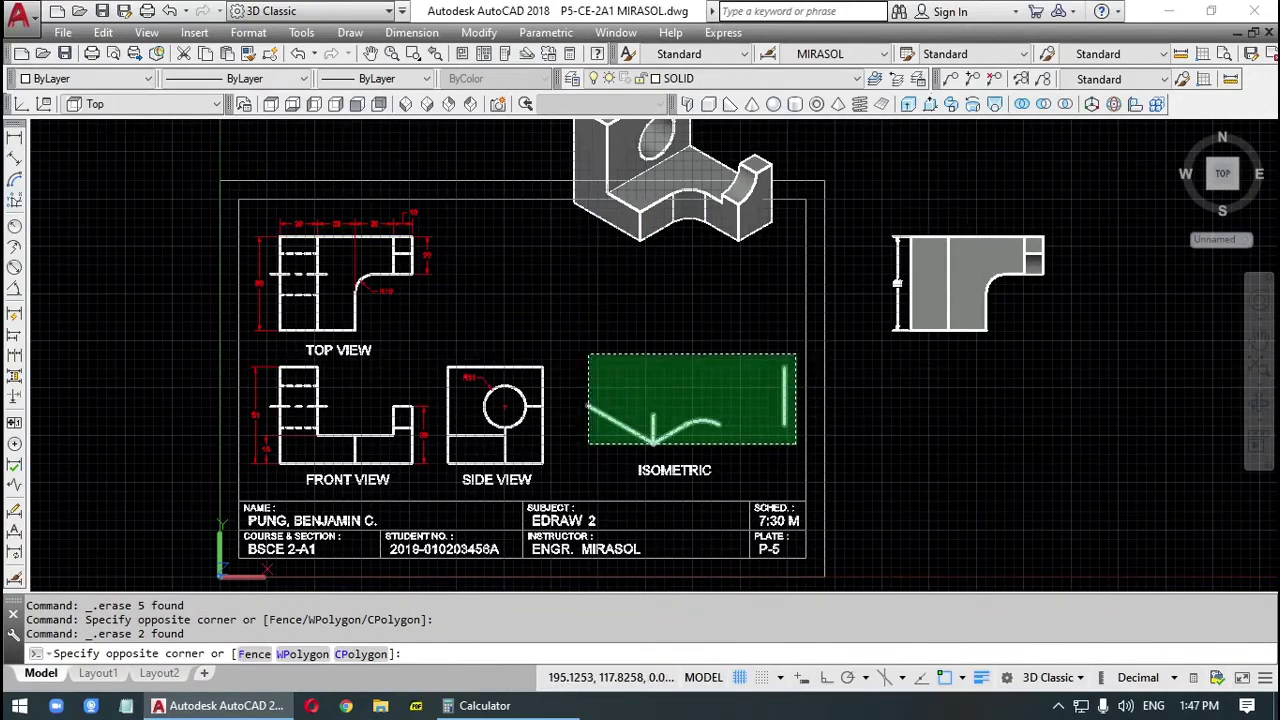
key("Delete")
Step: Move the shaded solid back down so it sits above the ISOMETRIC label
key("Escape")
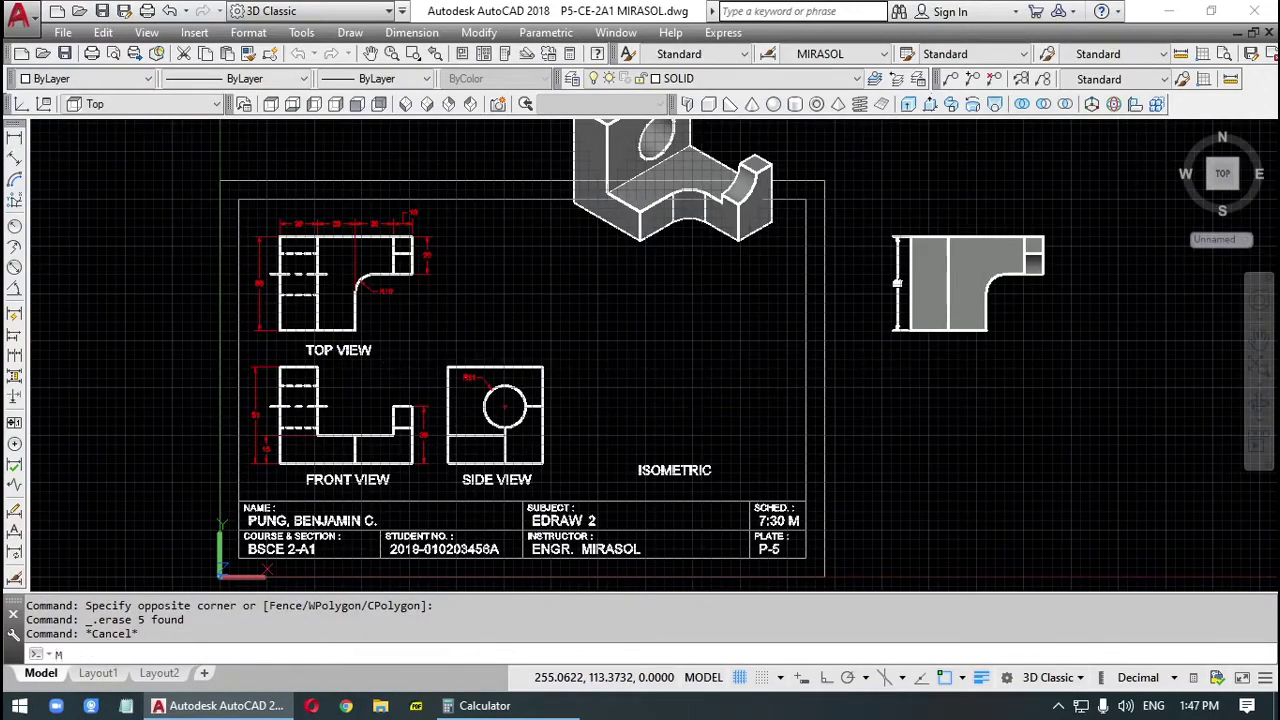
type("m")
key("Return")
left_click(625, 233)
key("Return")
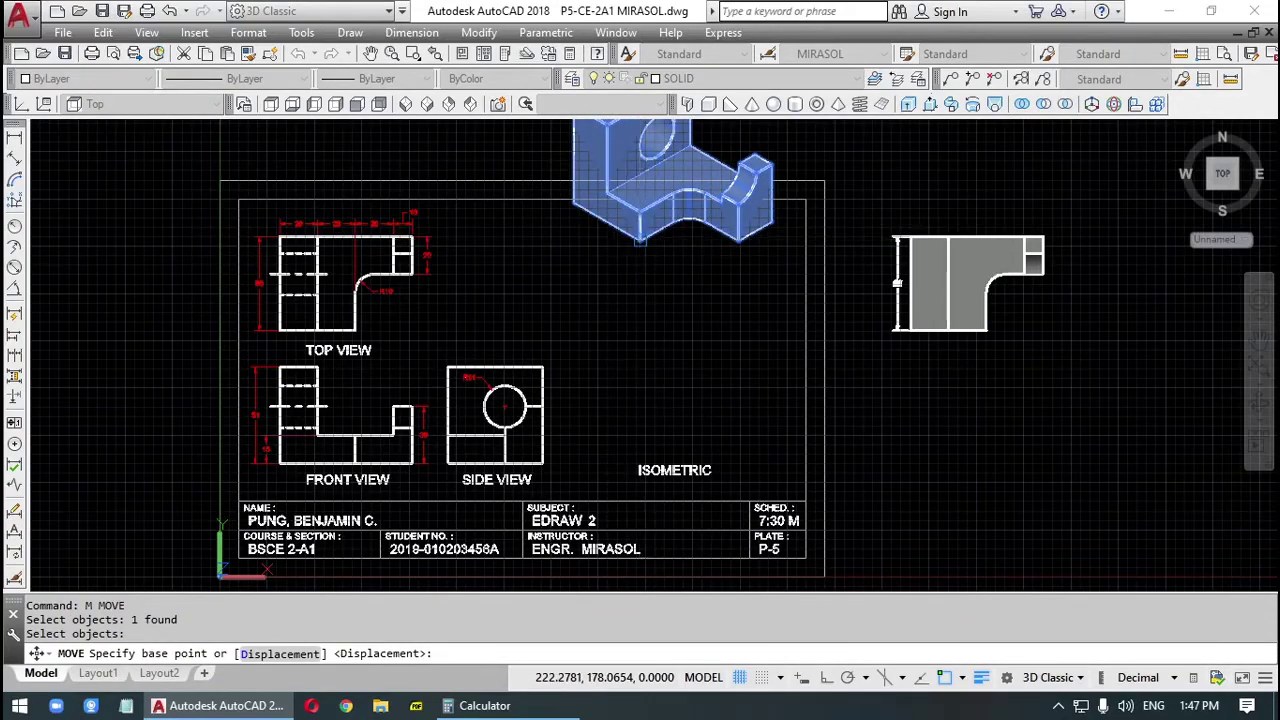
left_click(640, 236)
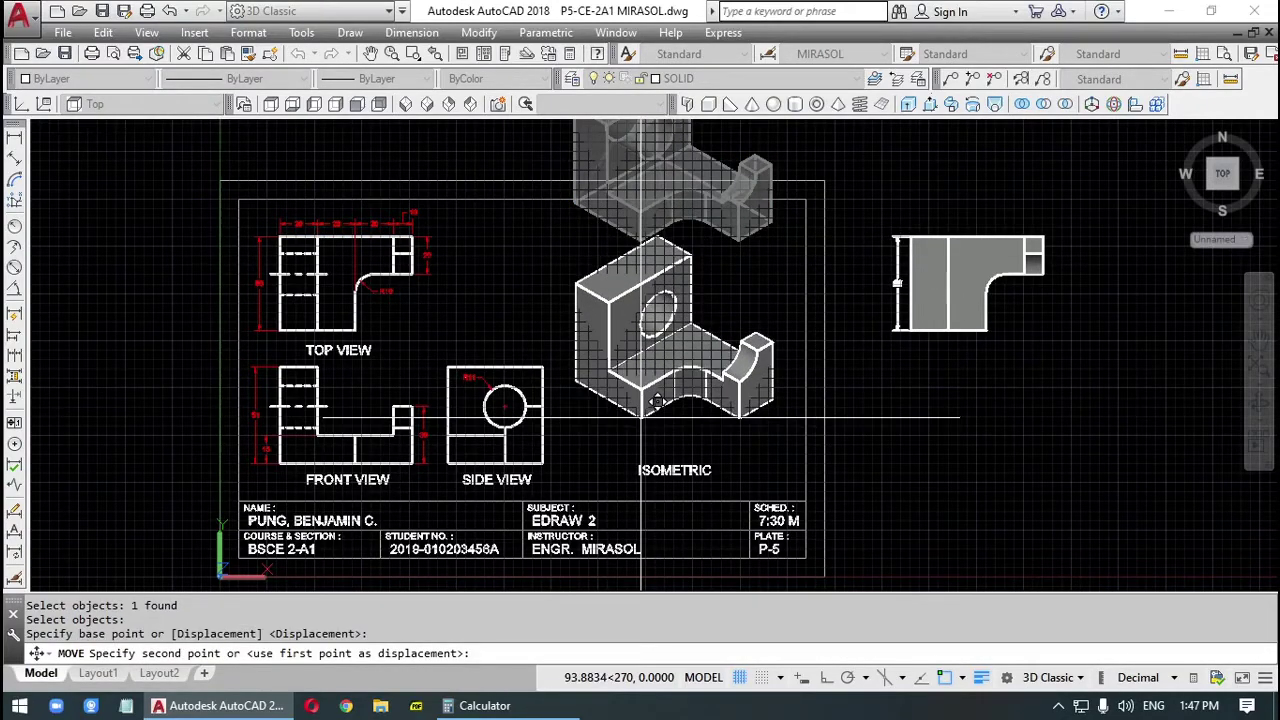
left_click(641, 433)
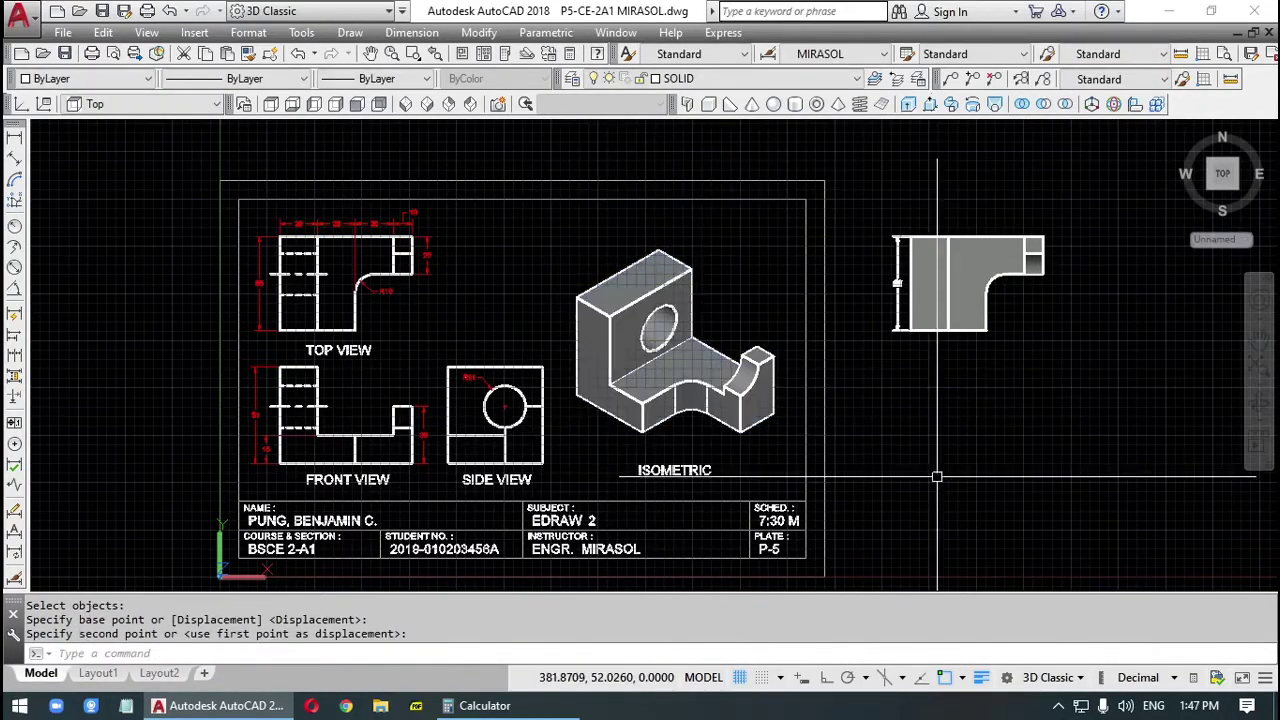
key("Escape")
scroll(863, 423, "up", 2)
mouse_move(863, 423)
middle_mouse_down()
mouse_move(943, 434)
mouse_move(1033, 391)
middle_mouse_up()
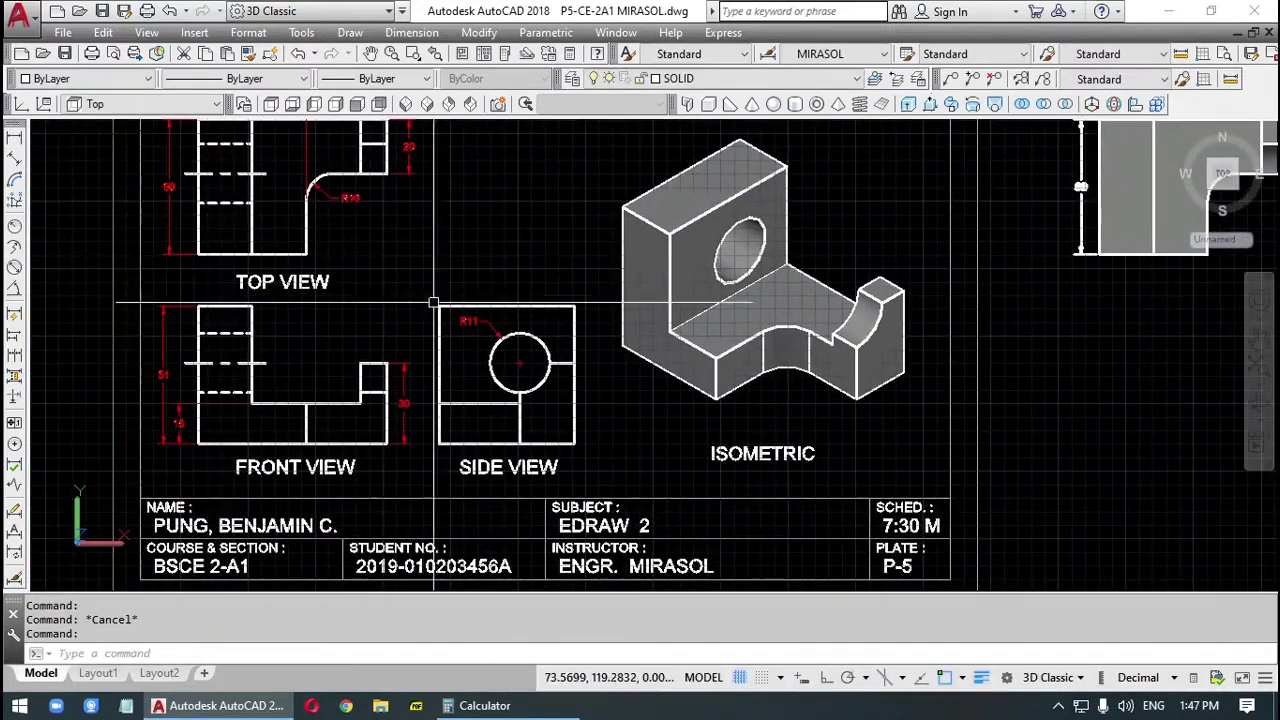
Step: Edit the title block plate number text from P-5 to P-6
scroll(901, 580, "up", 3)
double_click(900, 552)
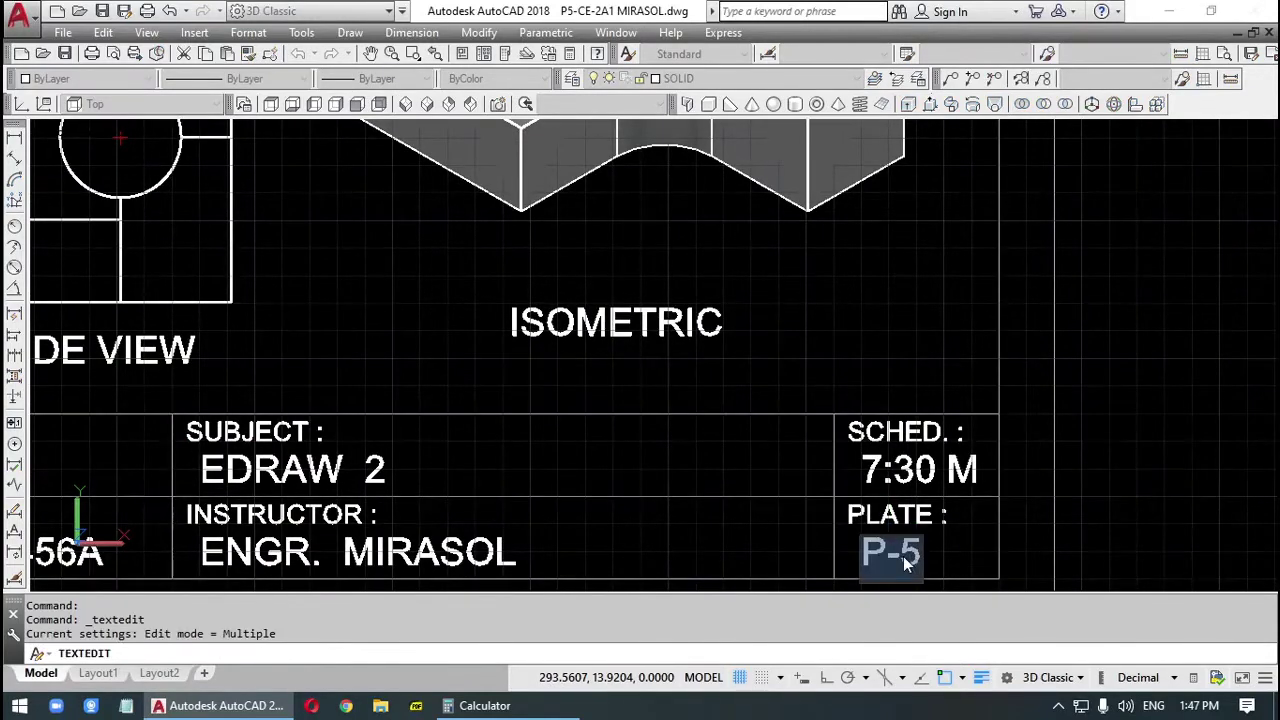
type("6")
key("Return")
scroll(297, 334, "down", 2)
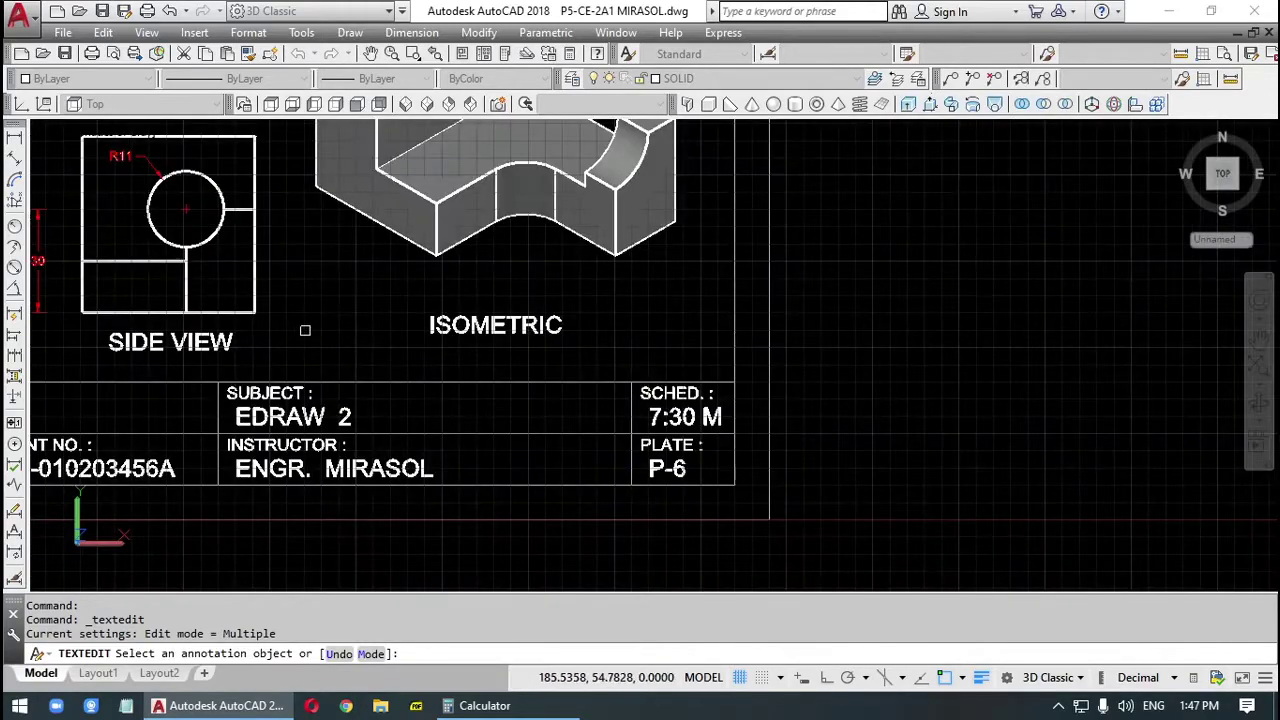
key("BackSpace")
type("a")
key("Return")
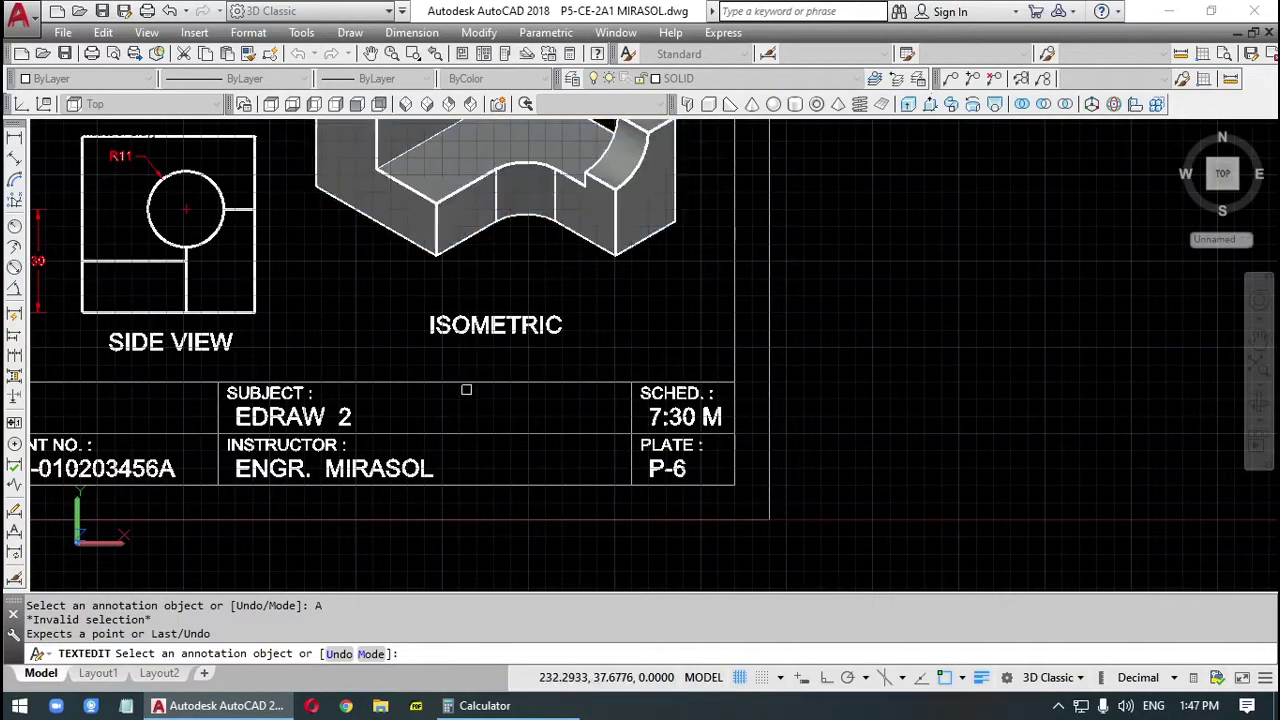
key("Escape")
key("Escape")
left_click(424, 300)
key("Escape")
key("Escape")
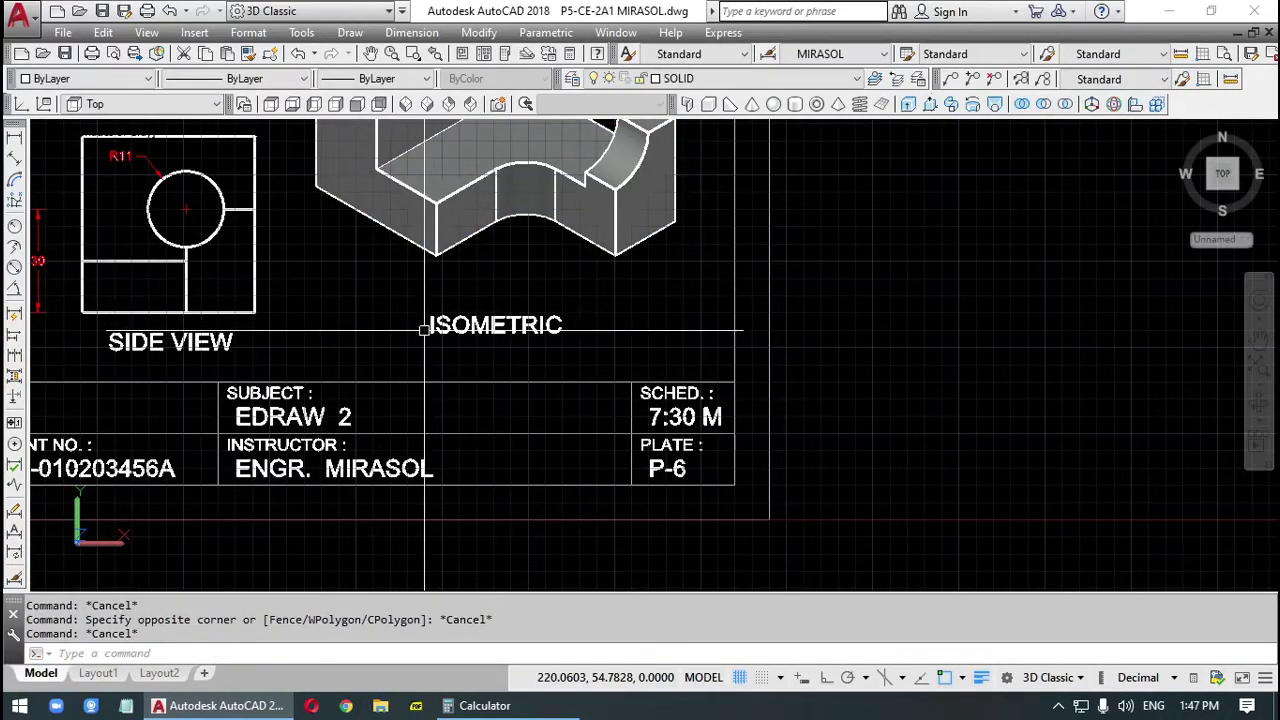
Step: Zoom All and recentre the finished sheet in the view
type("z")
key("Return")
type("a")
key("Return")
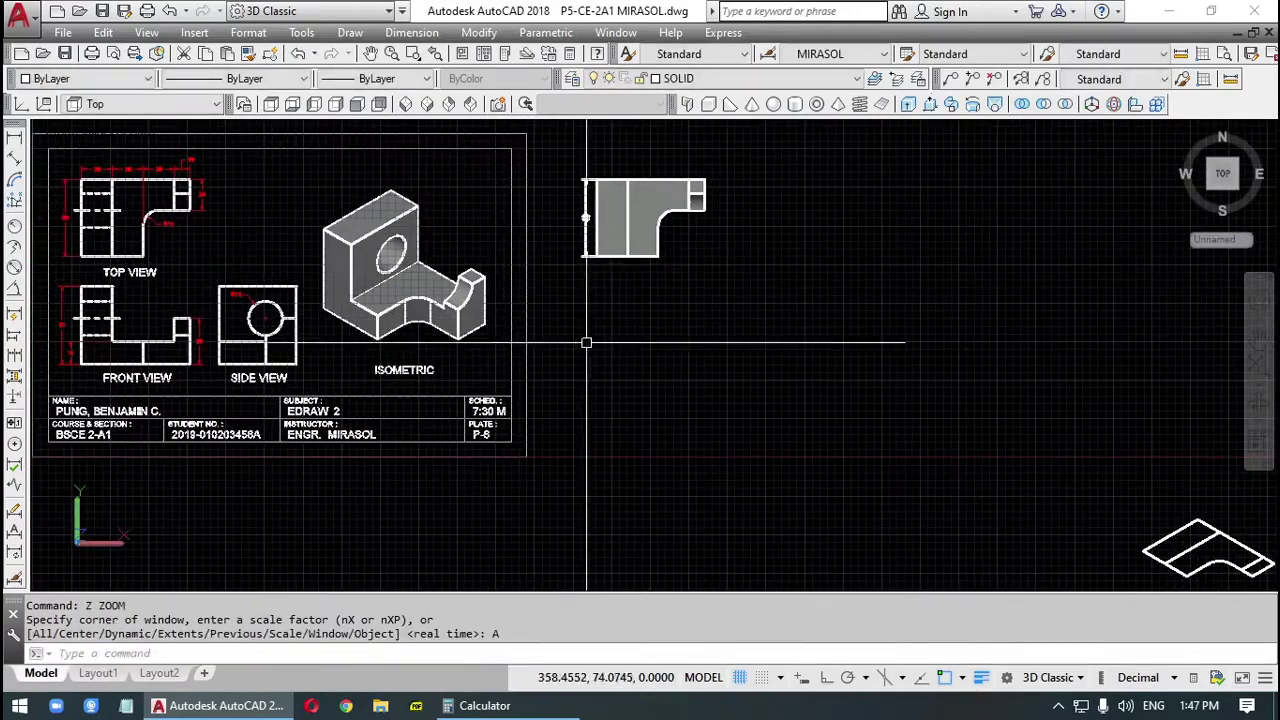
mouse_move(587, 342)
middle_mouse_down()
mouse_move(706, 334)
mouse_move(880, 400)
mouse_move(986, 396)
middle_mouse_up()
scroll(922, 392, "up", 2)
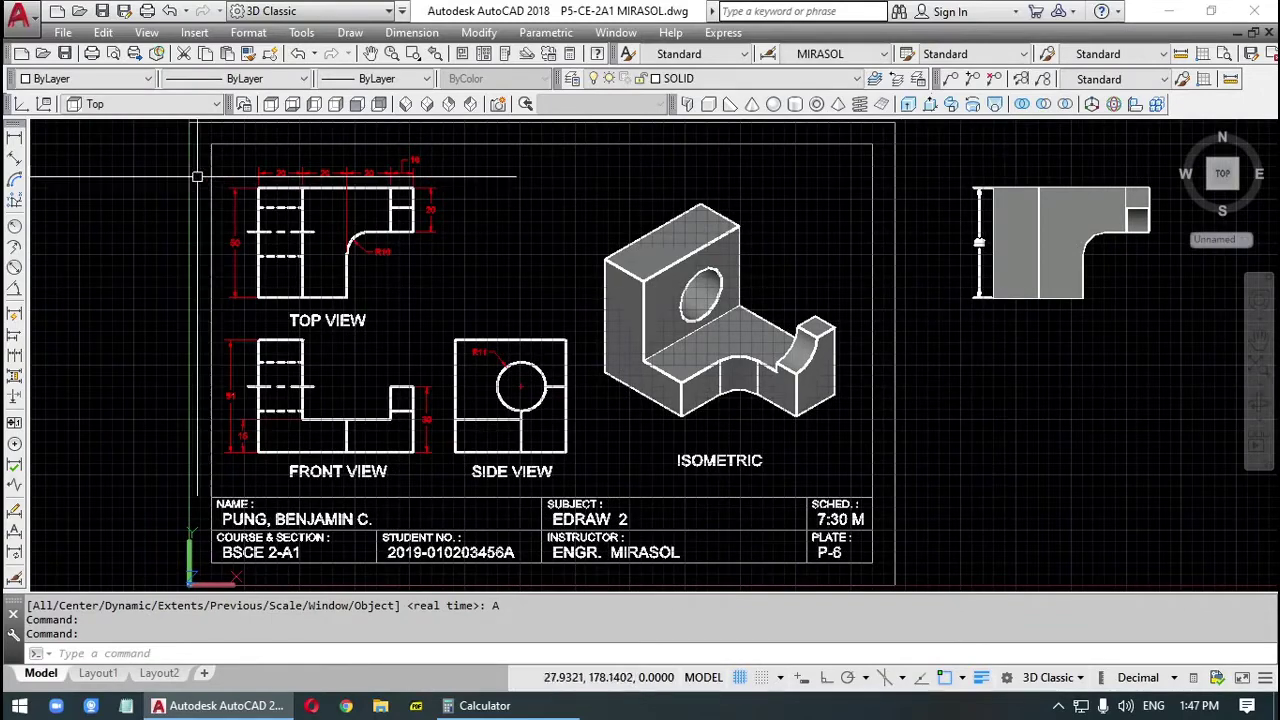
left_click(18, 13)
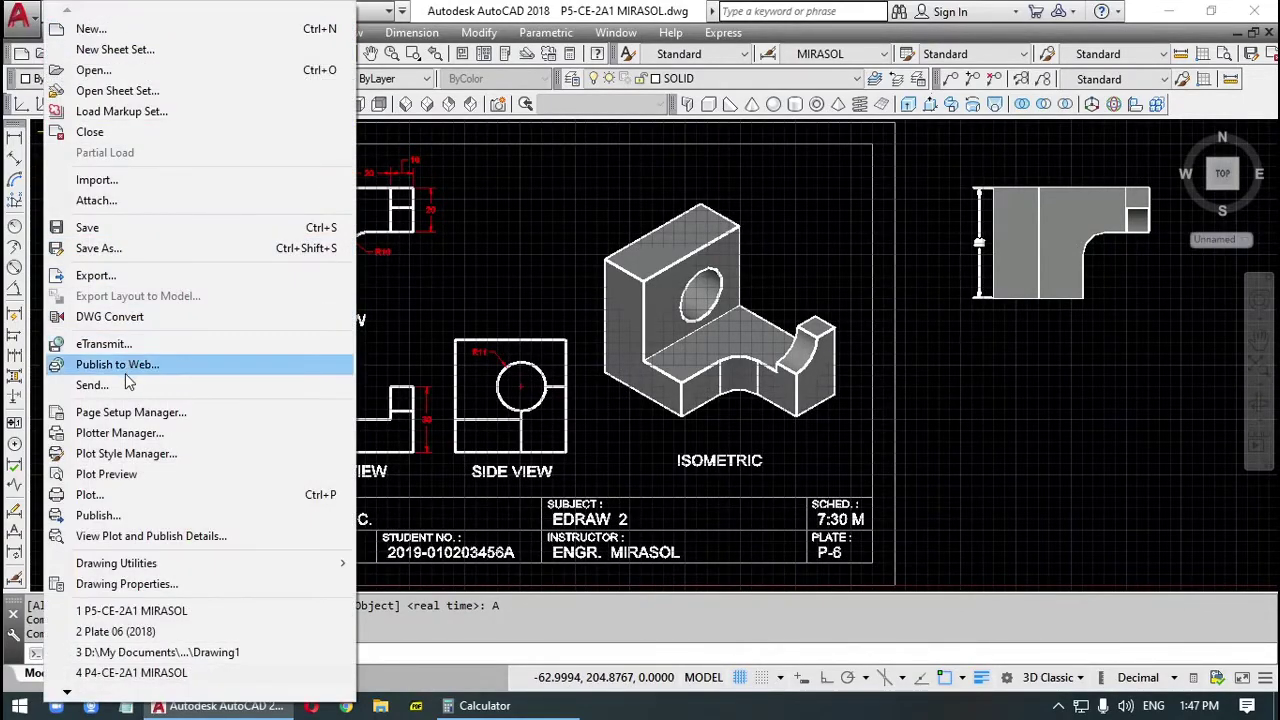
Step: Save As a new file in CLASS 01 - CAD, changing P5 to P6 in the name
left_click(98, 248)
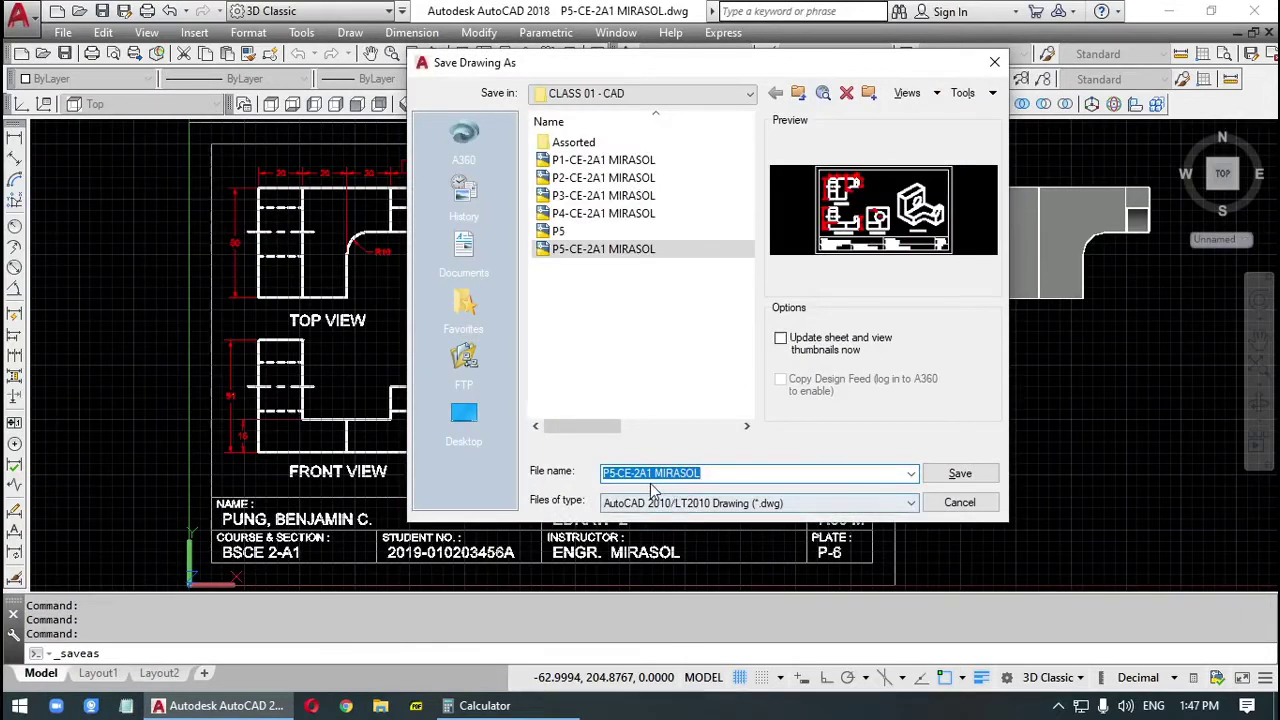
left_click(614, 474)
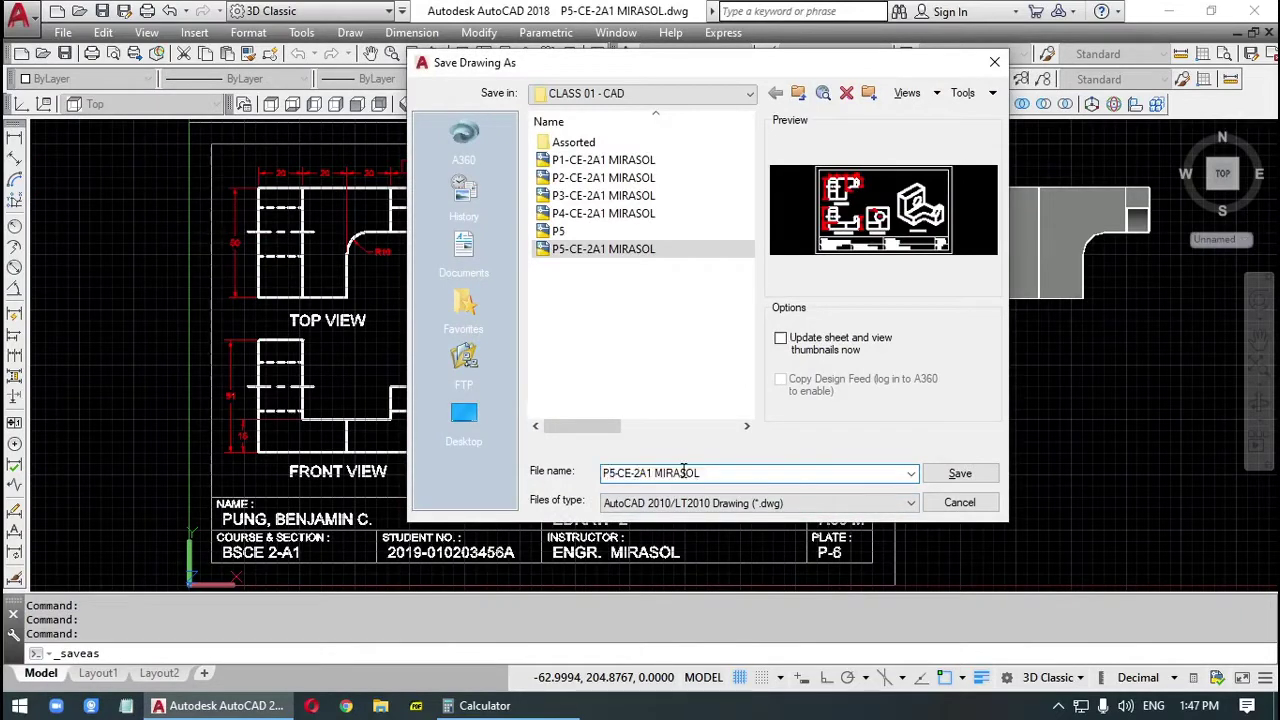
type("5")
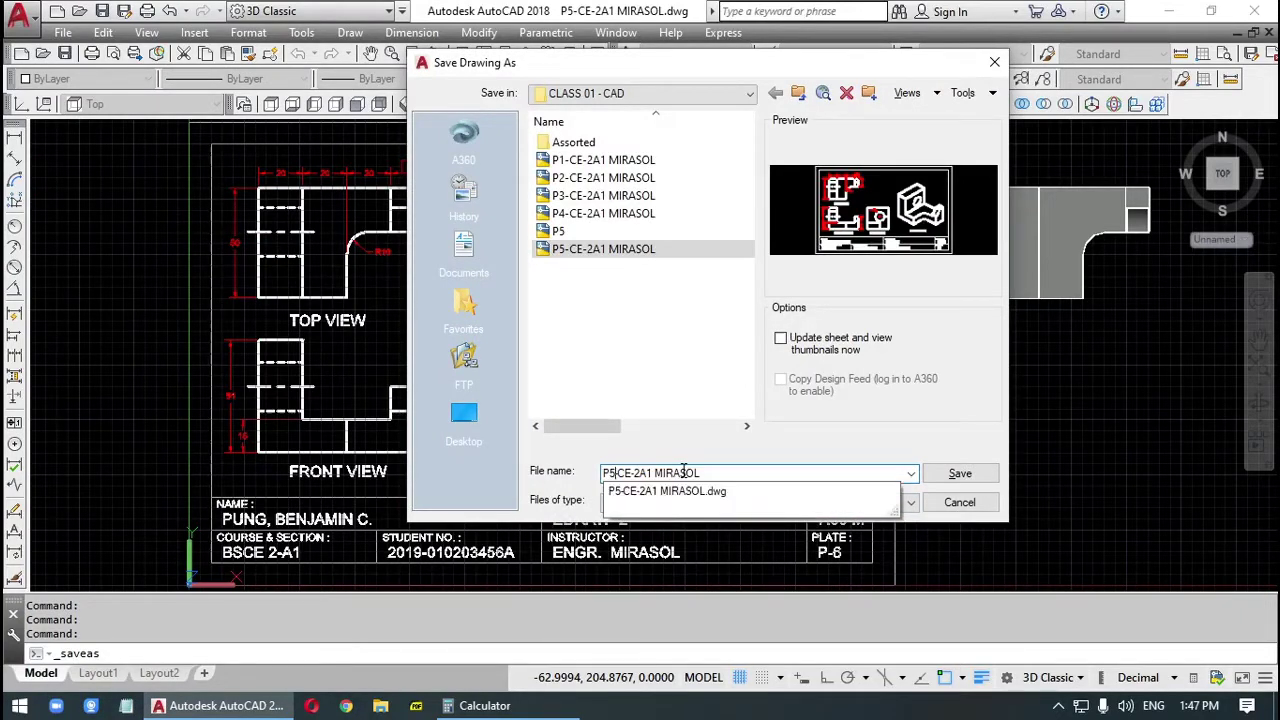
key("BackSpace")
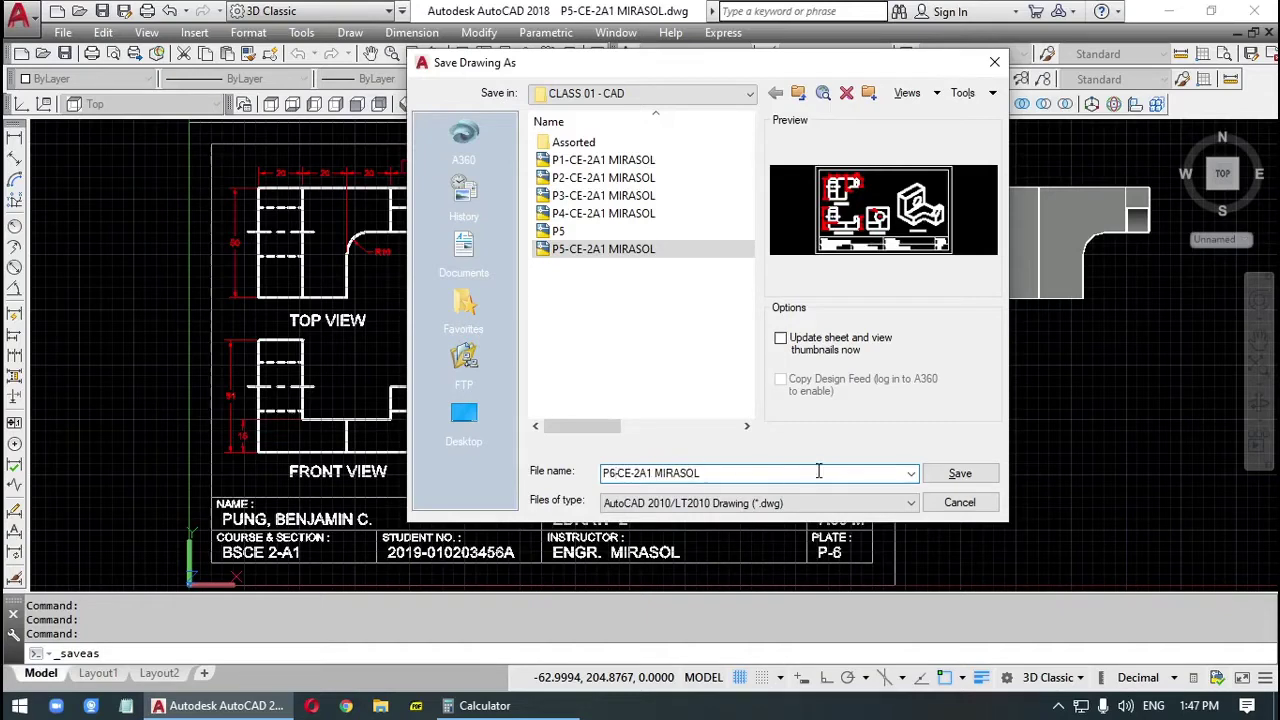
left_click(975, 478)
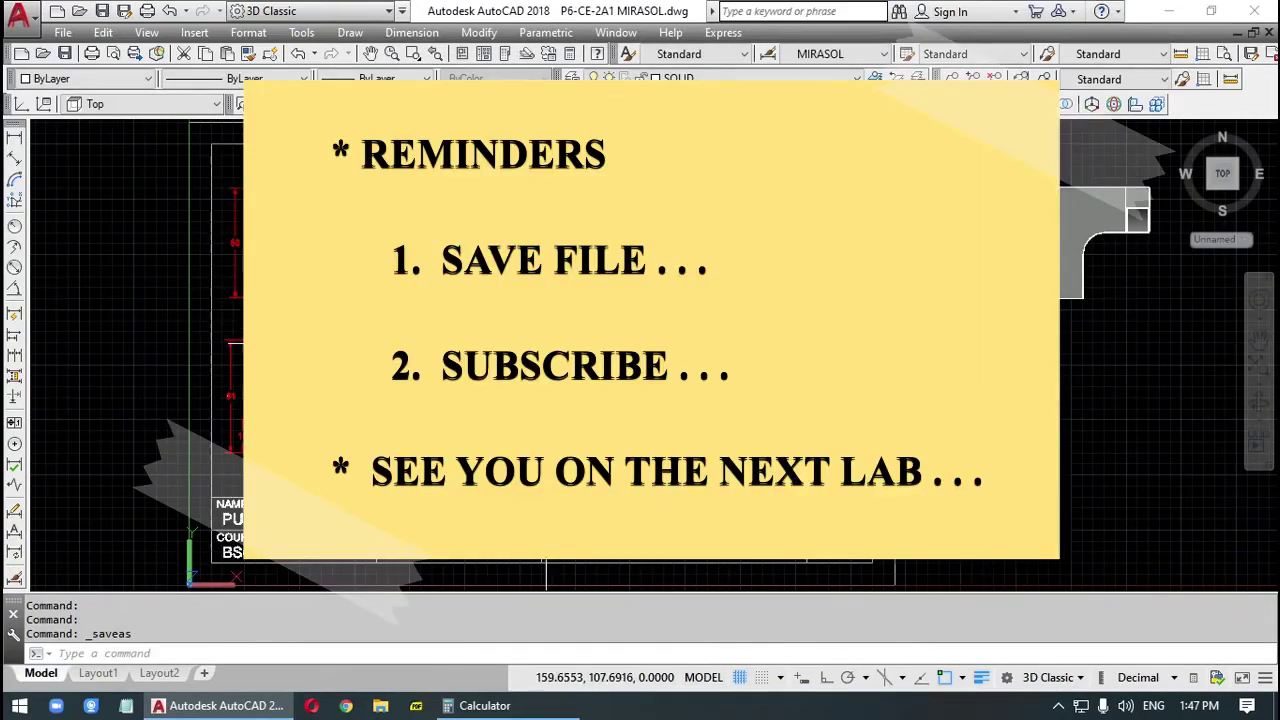
scroll(640, 340, "up", 2)
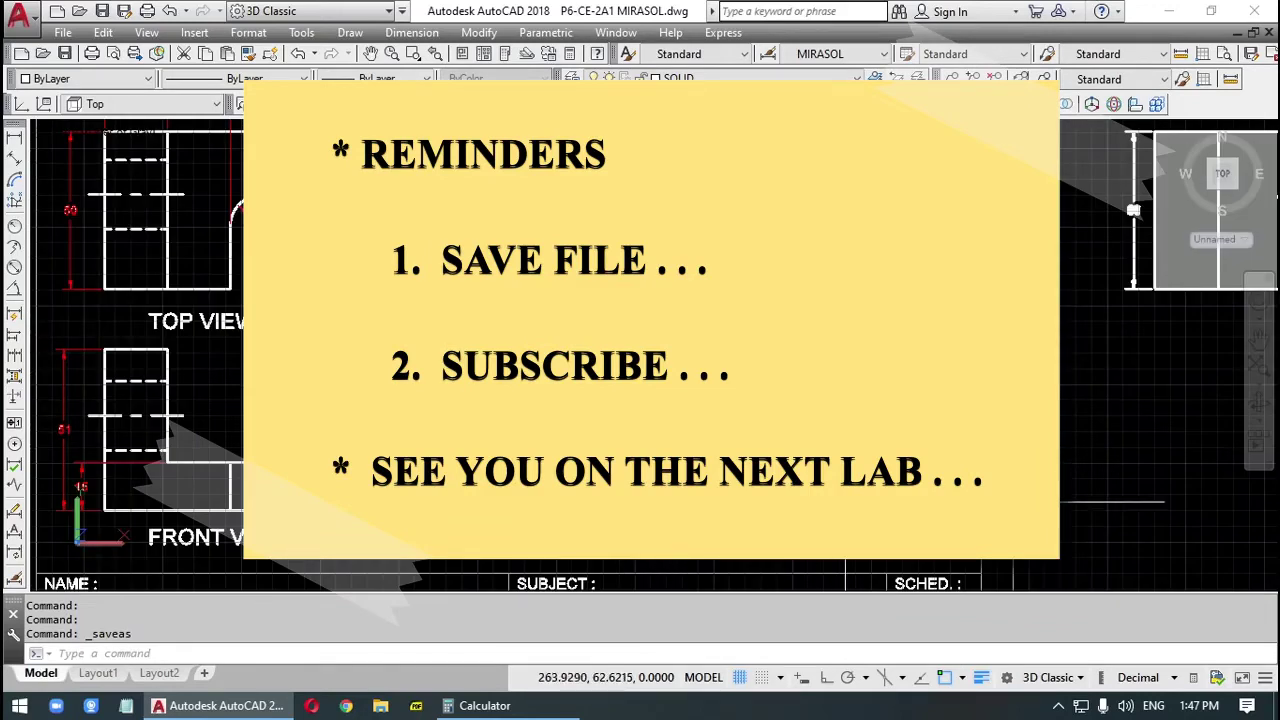